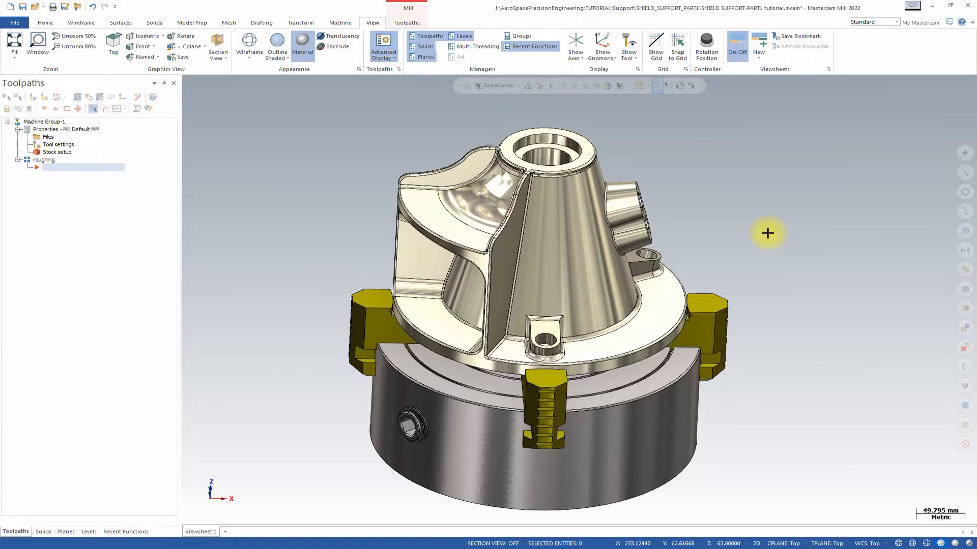
Review the machine group's stock shape, dimensions and origin, and accept the stock setup as it is.
{"action": "left_click", "coordinate": [59, 152]}
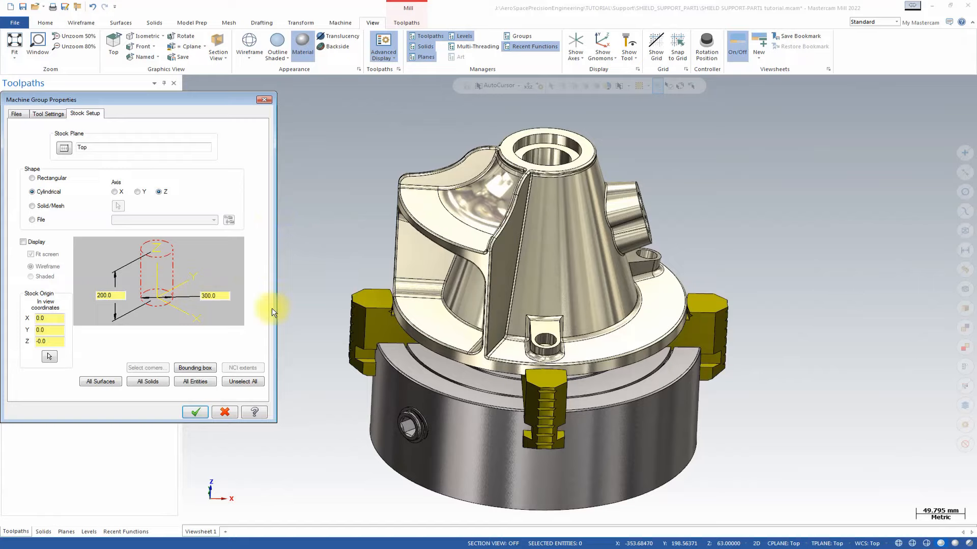
{"action": "left_click", "coordinate": [199, 412]}
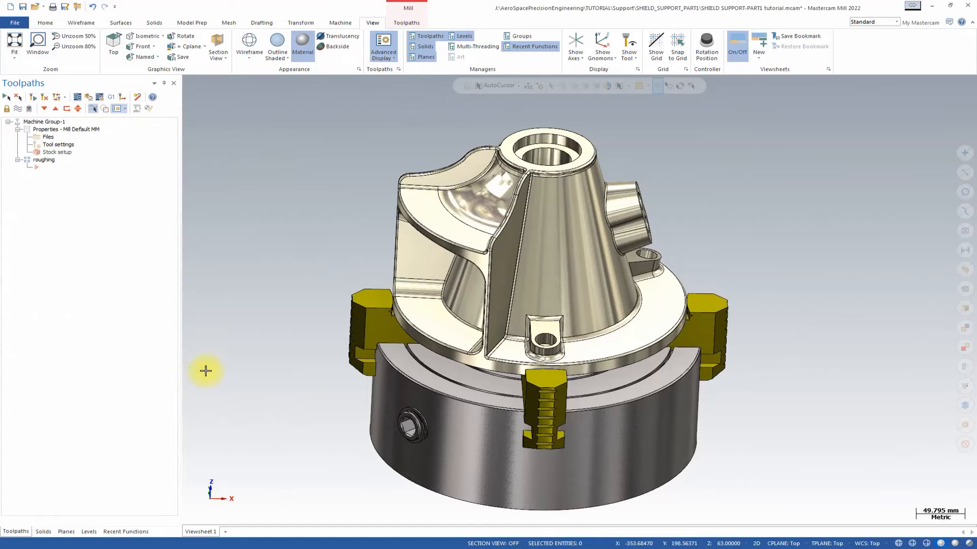
Show the gnomons in the graphics view and turn off the material appearance of the part and chuck.
{"action": "left_click", "coordinate": [602, 43]}
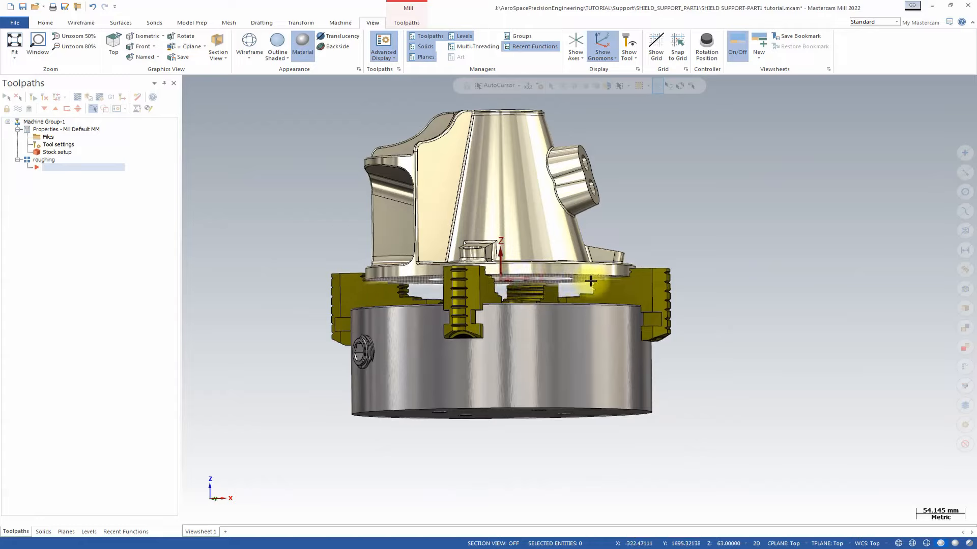
{"action": "left_click", "coordinate": [302, 45]}
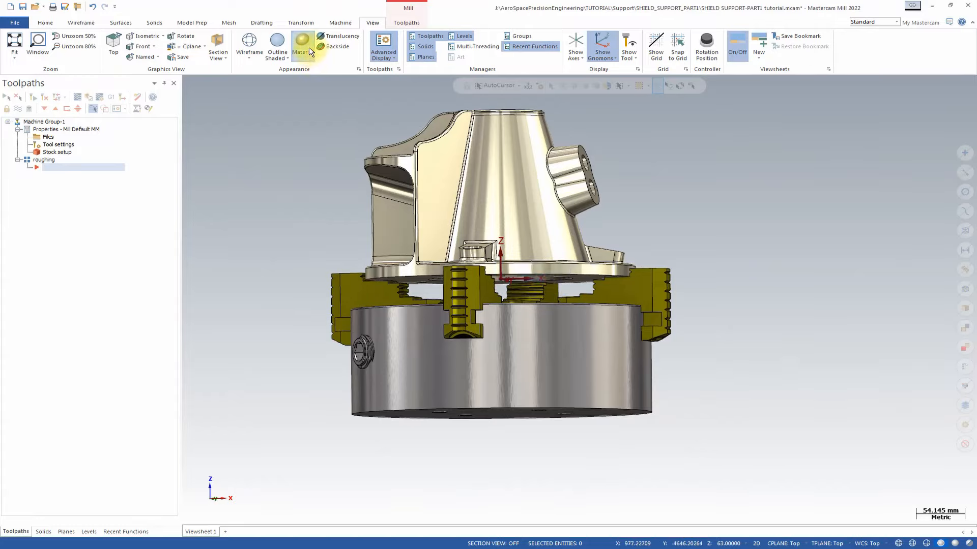
{"action": "middle_click_drag", "start_coordinate": [412, 160], "coordinate": [414, 174]}
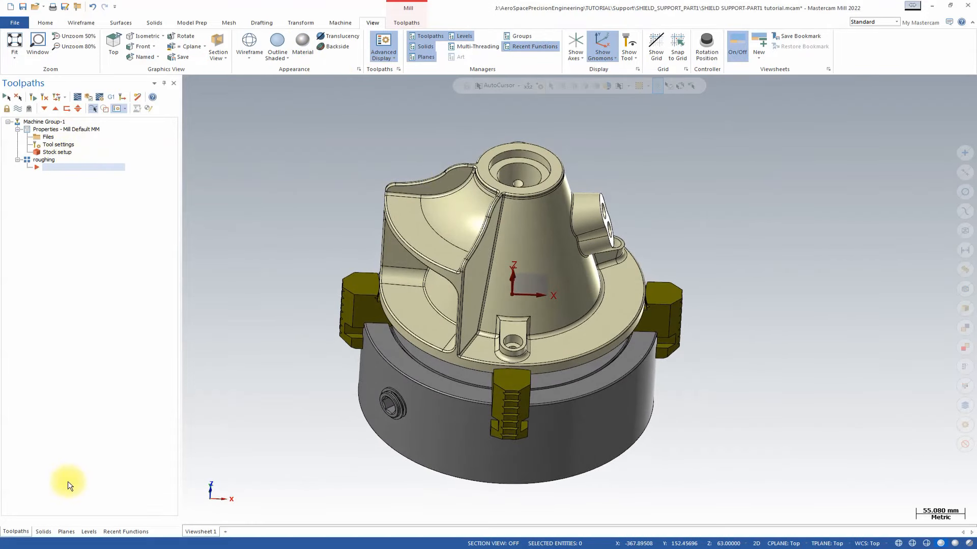
Hide the chuck level, fit the support base in the view and make the roughing level active.
{"action": "left_click", "coordinate": [89, 532]}
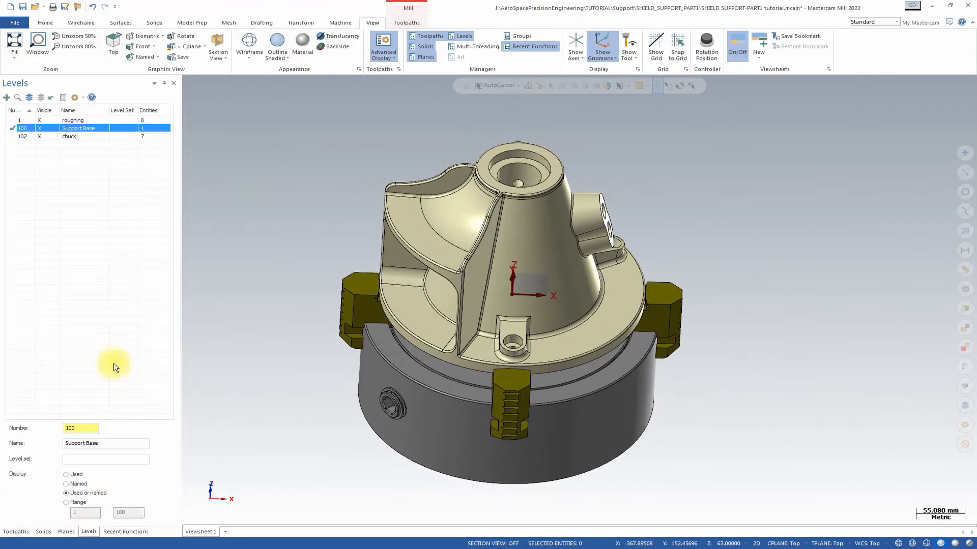
{"action": "left_click", "coordinate": [41, 136]}
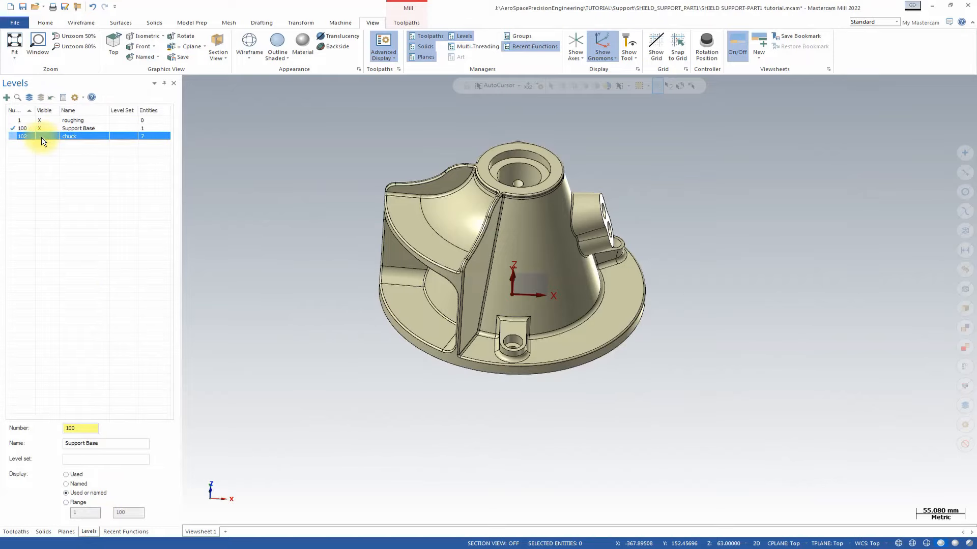
{"action": "key", "text": "alt+F1"}
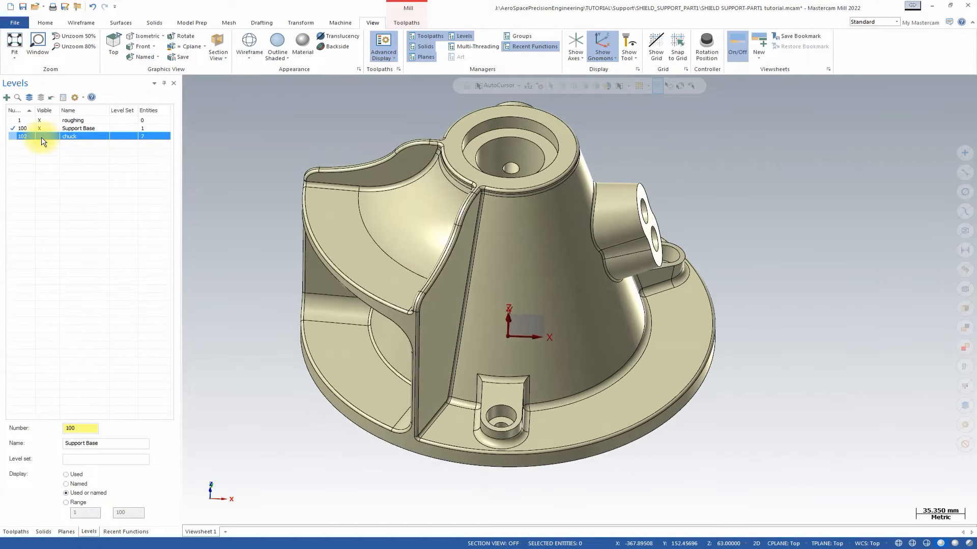
{"action": "left_click", "coordinate": [22, 121]}
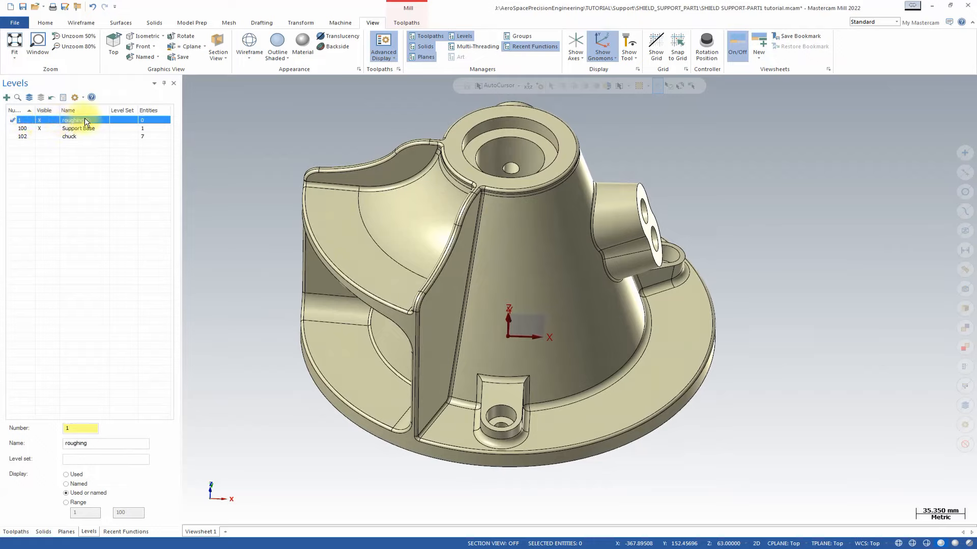
Set the construction Z depth from the Z coordinate of a point on the central bore's lower circular edge.
{"action": "middle_click_drag", "start_coordinate": [414, 164], "coordinate": [416, 174]}
{"action": "scroll", "coordinate": [416, 174], "scroll_direction": "up", "scroll_amount": 3}
{"action": "scroll", "coordinate": [416, 174], "scroll_direction": "down", "scroll_amount": 3}
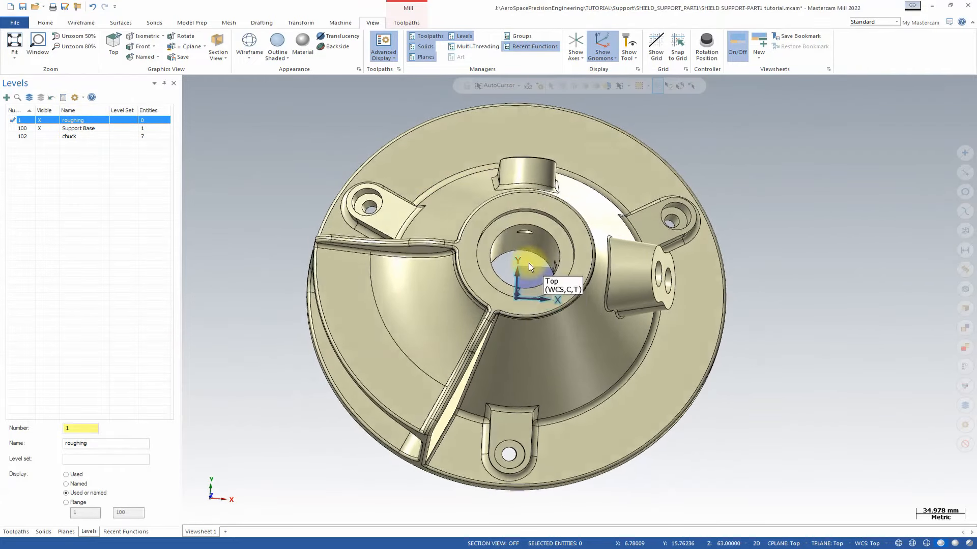
{"action": "middle_click_drag", "start_coordinate": [529, 263], "coordinate": [499, 274]}
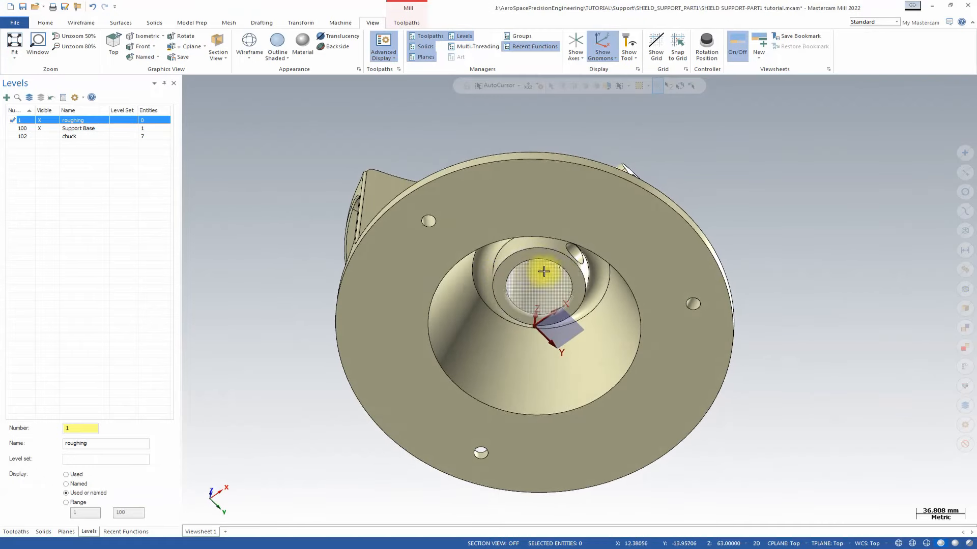
{"action": "middle_click_drag", "start_coordinate": [646, 221], "coordinate": [786, 414]}
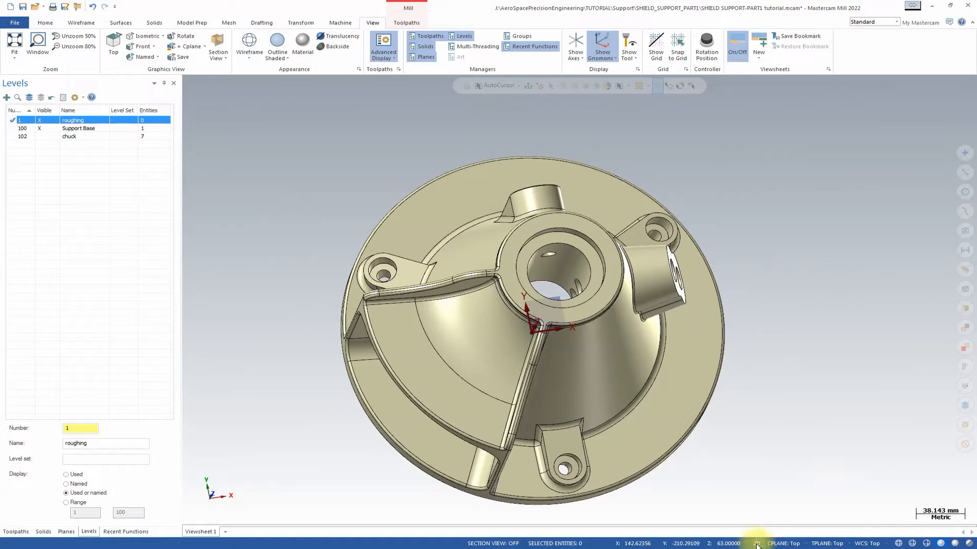
{"action": "left_click", "coordinate": [725, 543]}
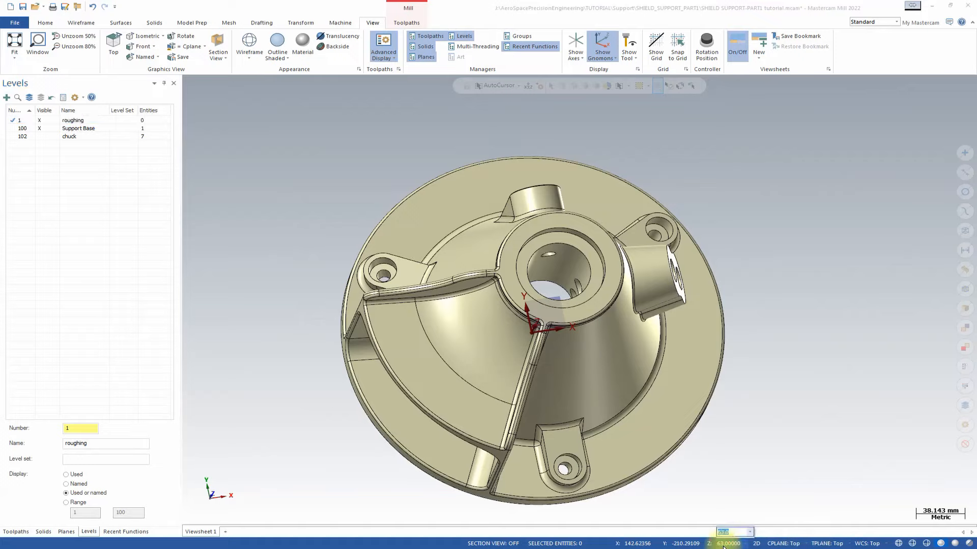
{"action": "left_click", "coordinate": [727, 526]}
{"action": "right_click", "coordinate": [730, 542]}
{"action": "left_click", "coordinate": [729, 543]}
{"action": "left_click", "coordinate": [729, 544]}
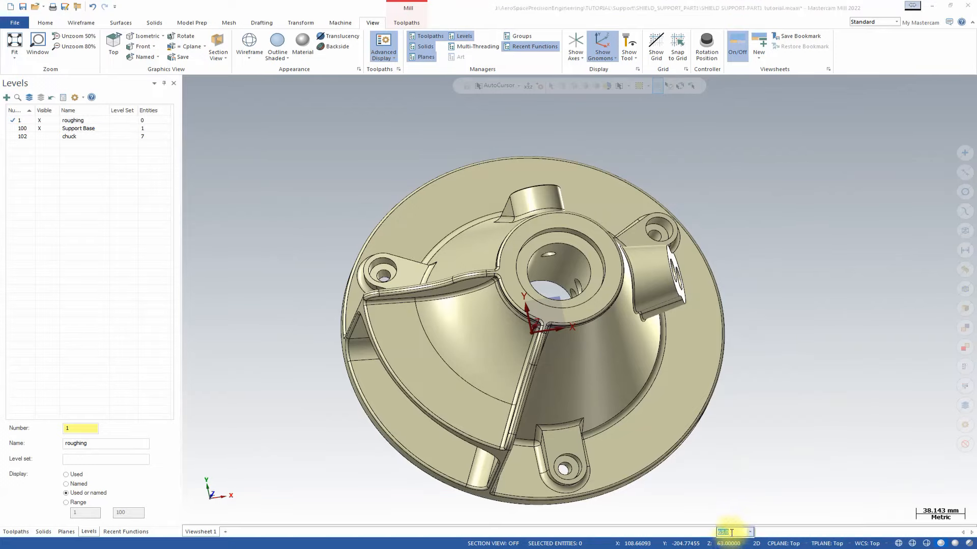
{"action": "right_click", "coordinate": [732, 533]}
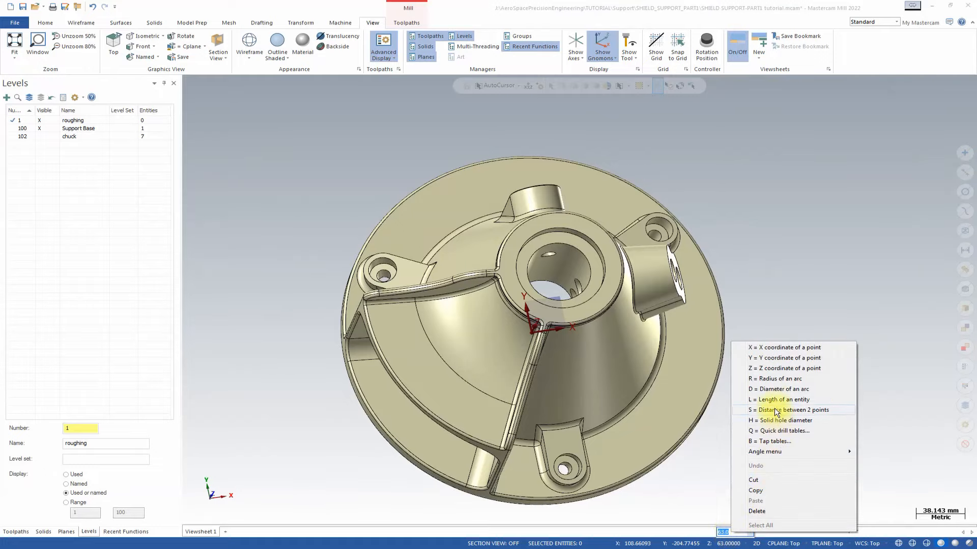
{"action": "left_click", "coordinate": [772, 368]}
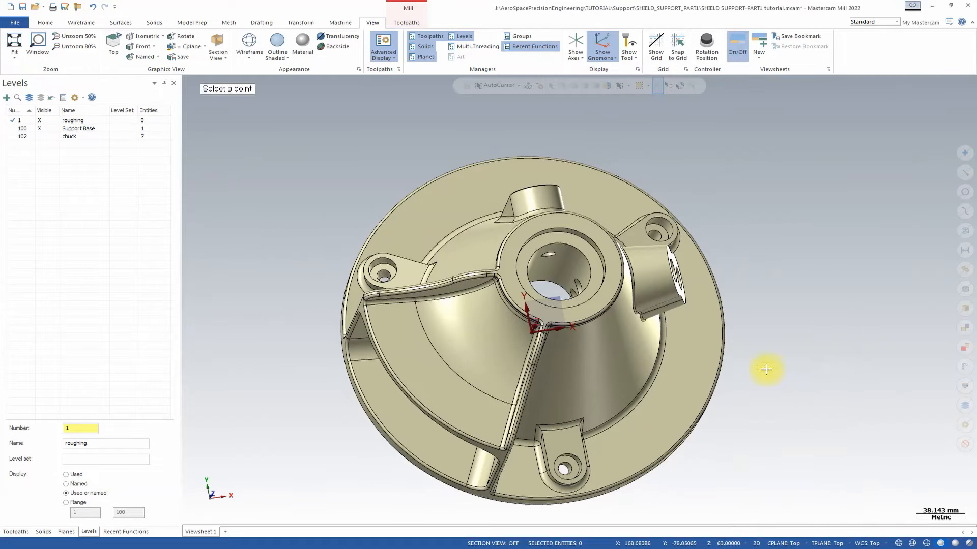
{"action": "scroll", "coordinate": [546, 295], "scroll_direction": "up", "scroll_amount": 5}
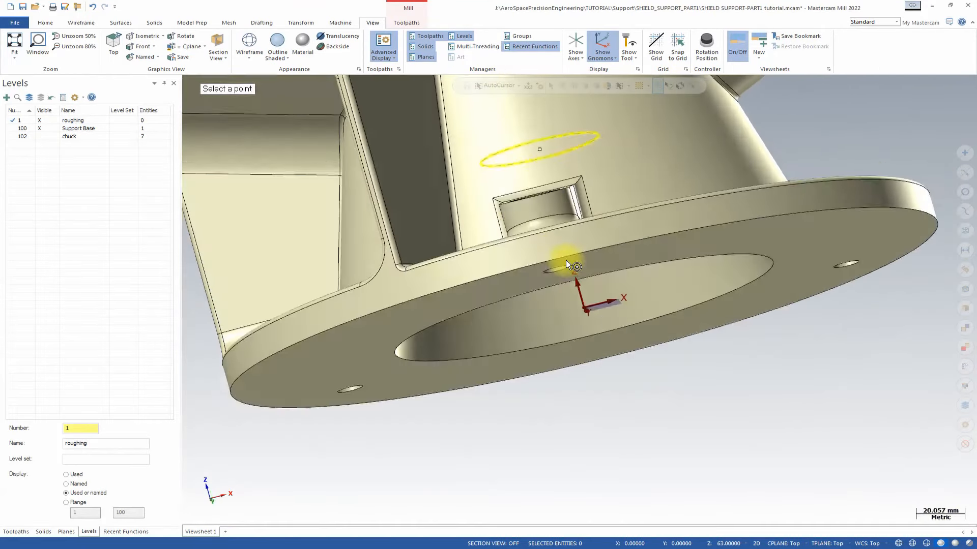
{"action": "middle_click_drag", "start_coordinate": [566, 261], "coordinate": [580, 236]}
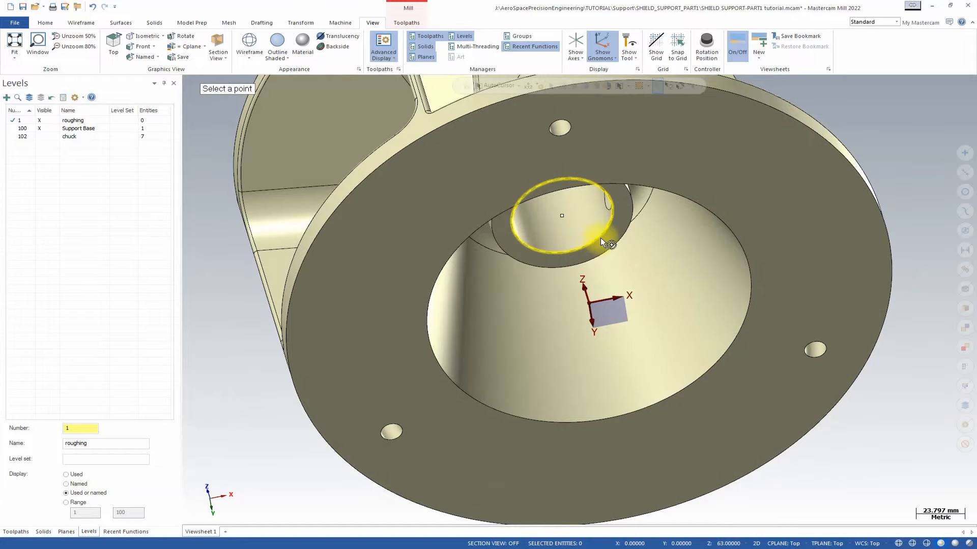
{"action": "left_click", "coordinate": [601, 237]}
{"action": "middle_click_drag", "start_coordinate": [774, 399], "coordinate": [754, 544]}
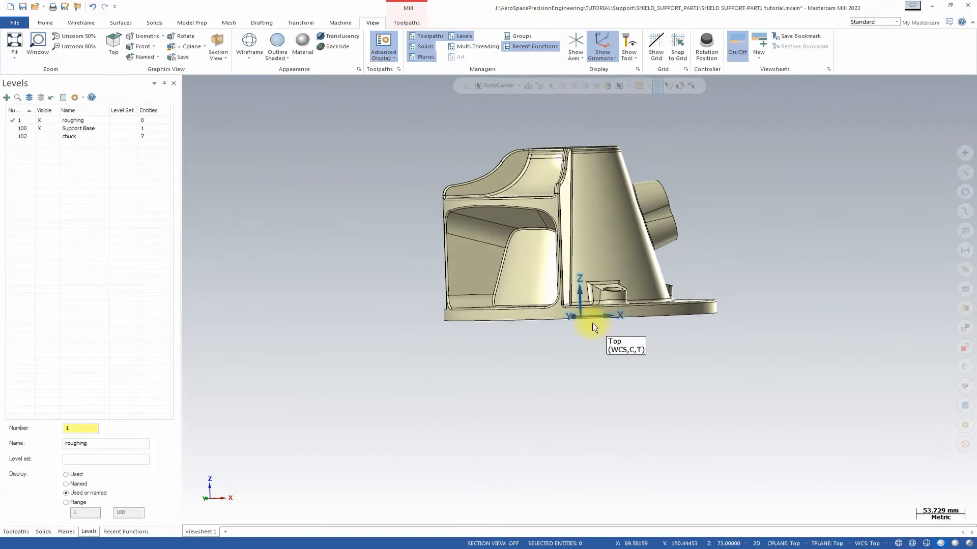
Lower the construction Z depth by 10 mm with the expression 73.0-10.
{"action": "left_click", "coordinate": [726, 544]}
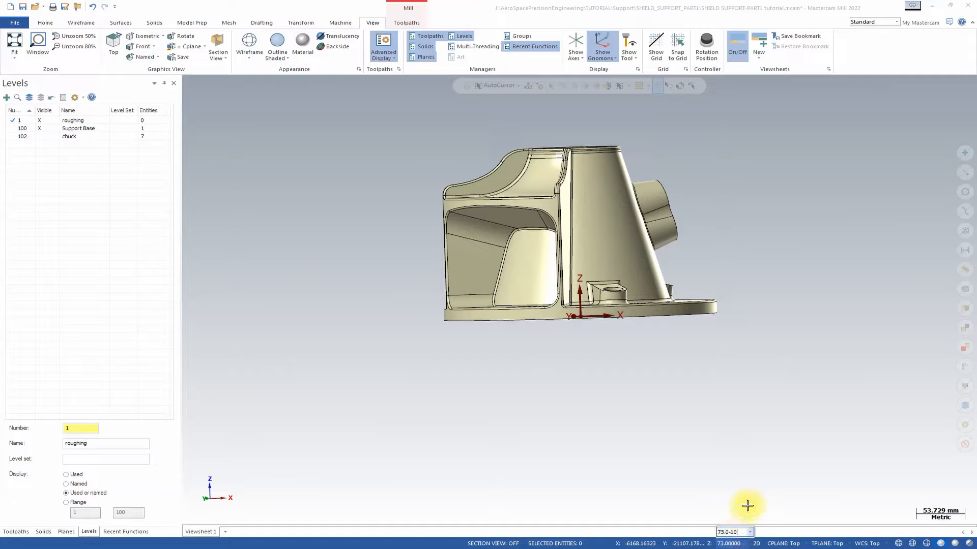
{"action": "key", "text": "Return"}
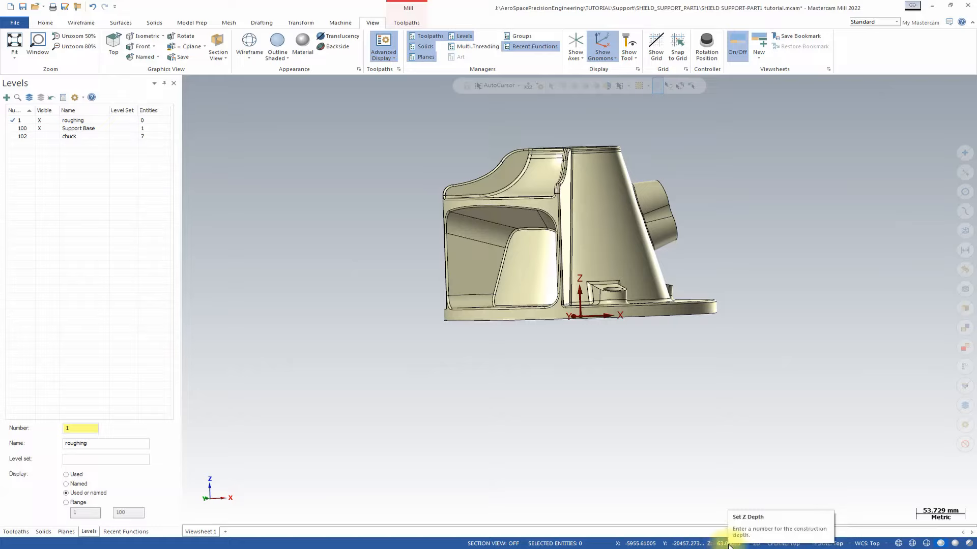
Create a curve on the lower circular edge of the central bore with Curve One Edge.
{"action": "middle_click_drag", "start_coordinate": [617, 403], "coordinate": [617, 313]}
{"action": "scroll", "coordinate": [618, 315], "scroll_direction": "up", "scroll_amount": 5}
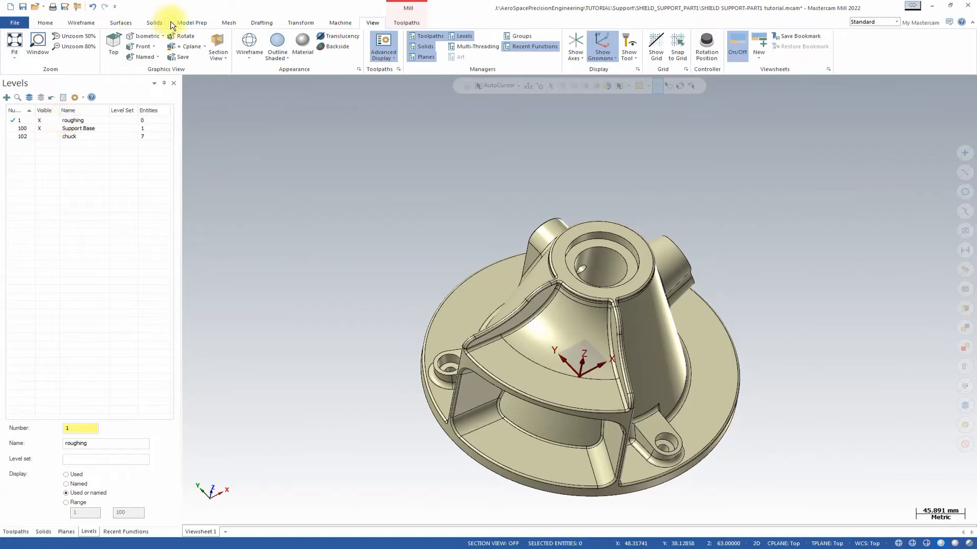
{"action": "left_click", "coordinate": [132, 24]}
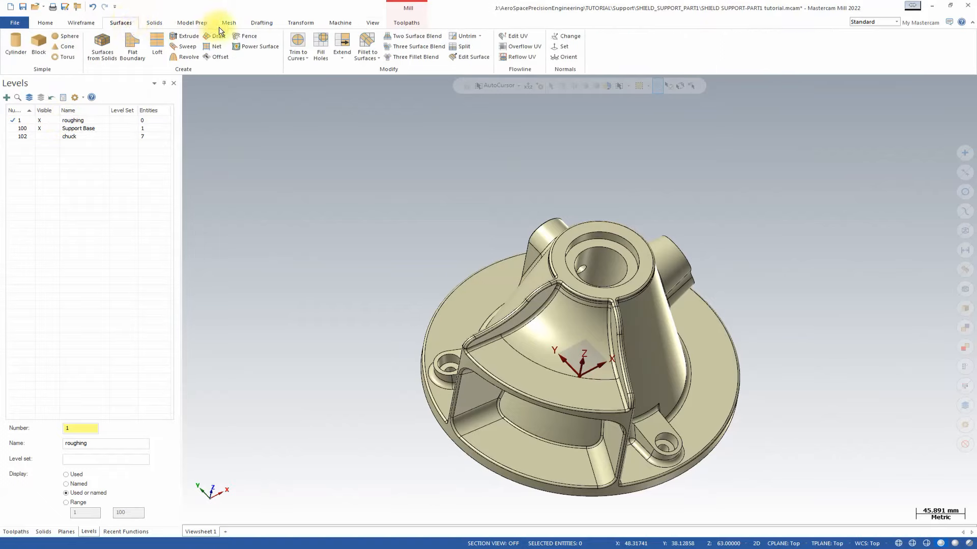
{"action": "left_click", "coordinate": [93, 26]}
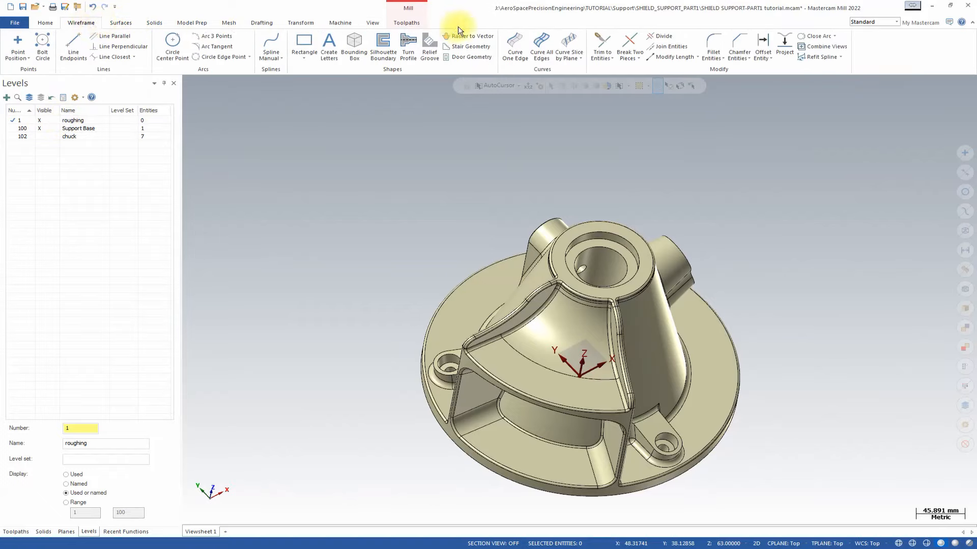
{"action": "left_click", "coordinate": [514, 37]}
{"action": "middle_click_drag", "start_coordinate": [593, 229], "coordinate": [597, 340]}
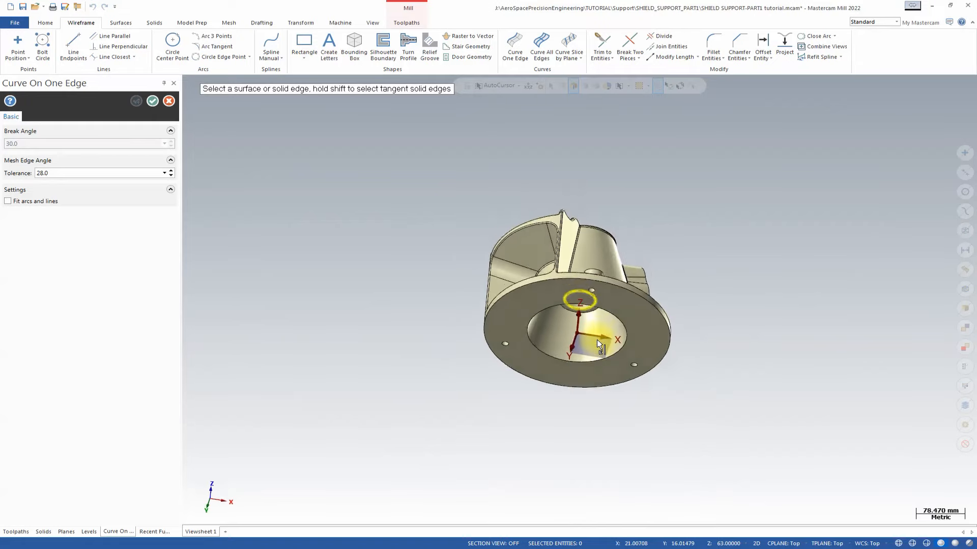
{"action": "scroll", "coordinate": [596, 340], "scroll_direction": "up", "scroll_amount": 5}
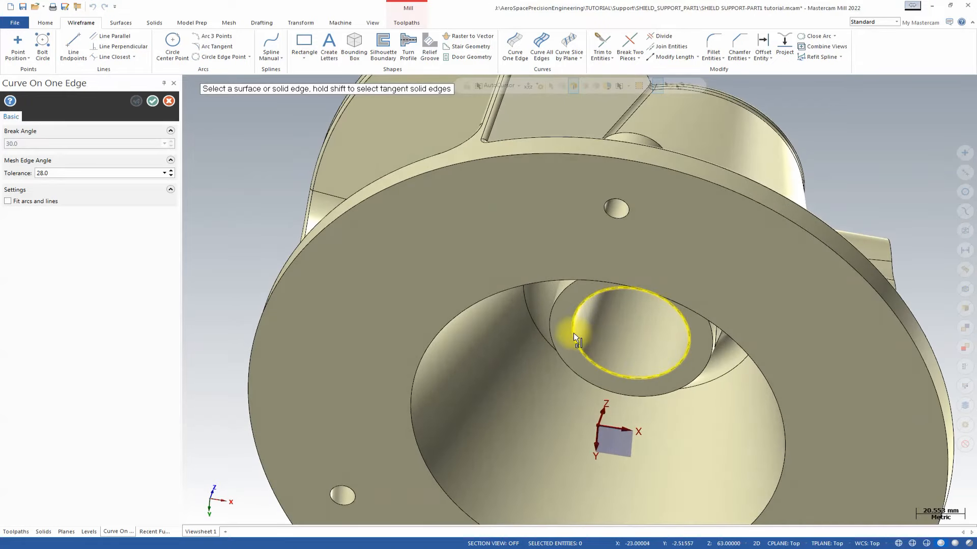
{"action": "left_click", "coordinate": [573, 332]}
{"action": "middle_click_drag", "start_coordinate": [574, 325], "coordinate": [585, 331]}
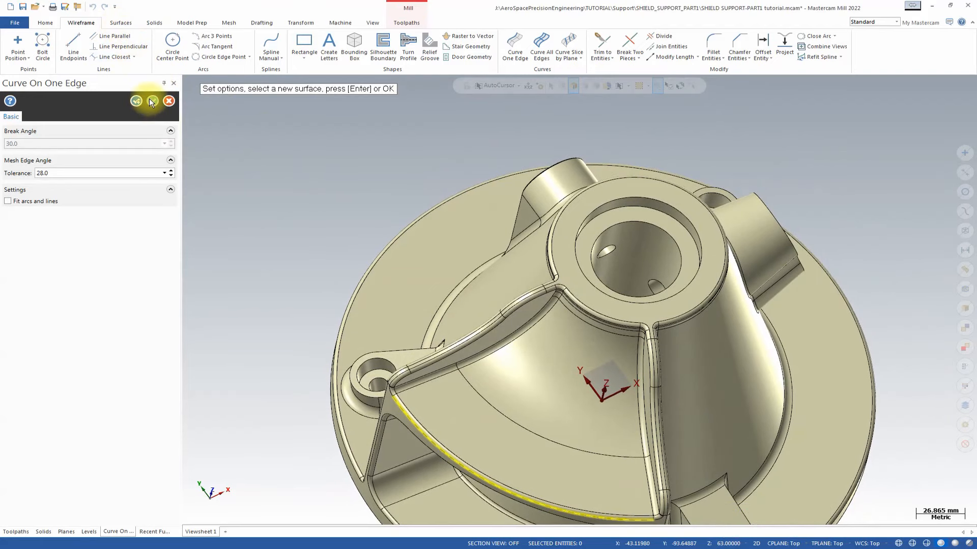
{"action": "left_click", "coordinate": [151, 101]}
Create a flat boundary surface that closes the central bore, using the circular edge curve as its chain.
{"action": "left_click", "coordinate": [127, 23]}
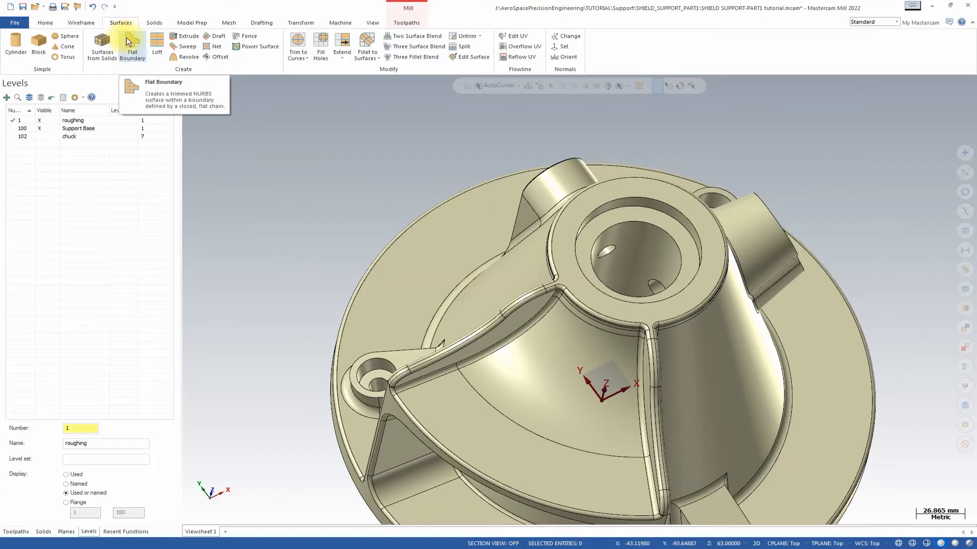
{"action": "left_click", "coordinate": [126, 38]}
{"action": "middle_click_drag", "start_coordinate": [665, 231], "coordinate": [637, 322]}
{"action": "left_click", "coordinate": [600, 353]}
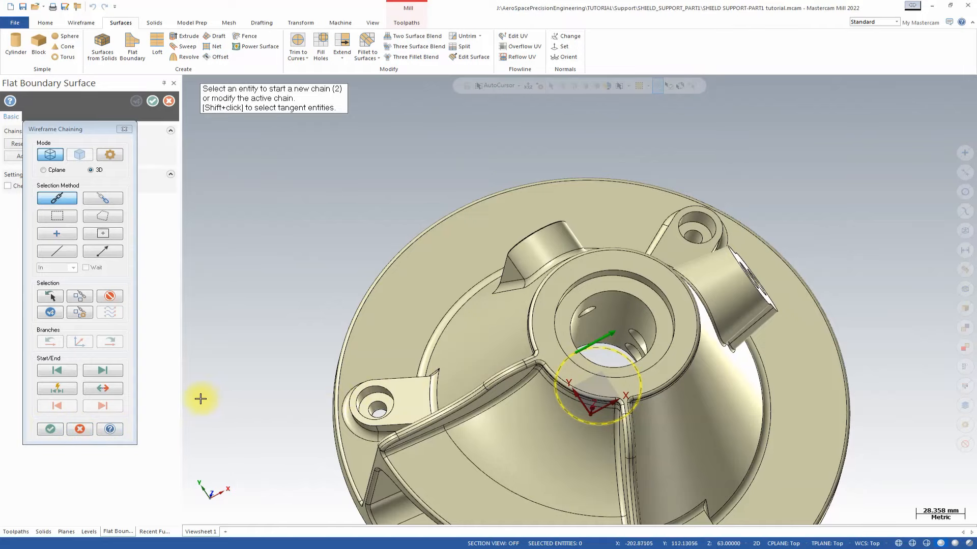
{"action": "left_click", "coordinate": [49, 429]}
{"action": "middle_click_drag", "start_coordinate": [485, 342], "coordinate": [508, 343]}
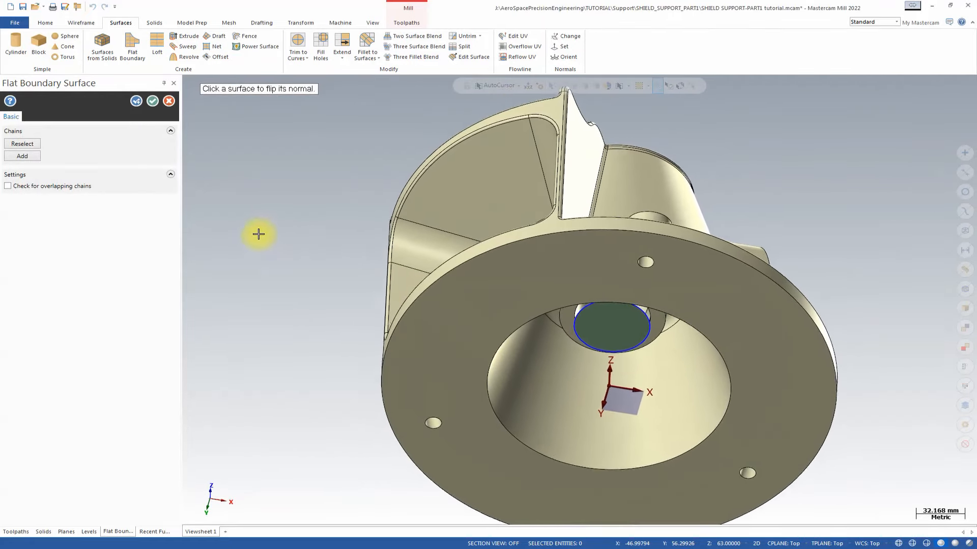
{"action": "scroll", "coordinate": [258, 234], "scroll_direction": "up", "scroll_amount": 2}
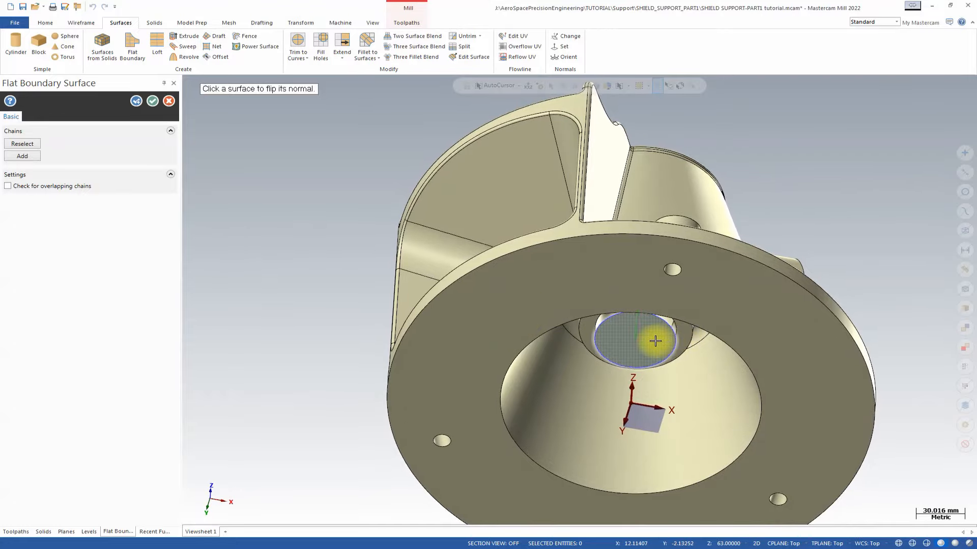
{"action": "middle_click_drag", "start_coordinate": [655, 341], "coordinate": [633, 290]}
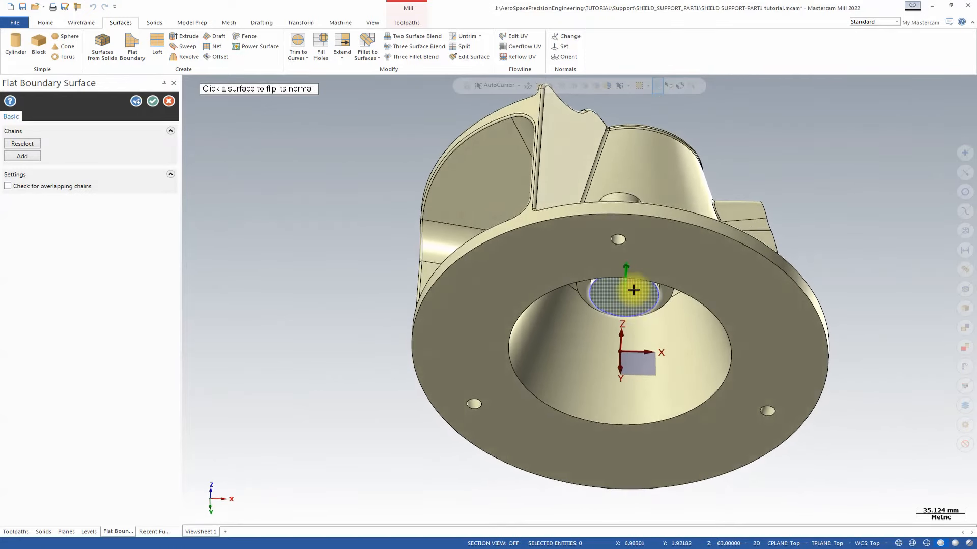
{"action": "middle_click_drag", "start_coordinate": [631, 181], "coordinate": [640, 314]}
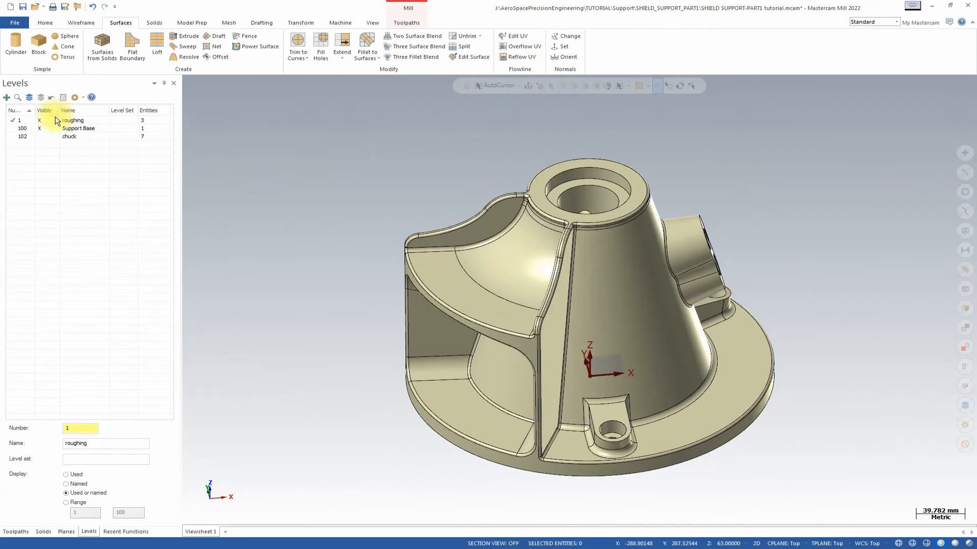
Load the Shield support.TOOLDB tool library from the SHIELD_SUPPORT_PART1 folder into the Tool Manager.
{"action": "left_click", "coordinate": [13, 531]}
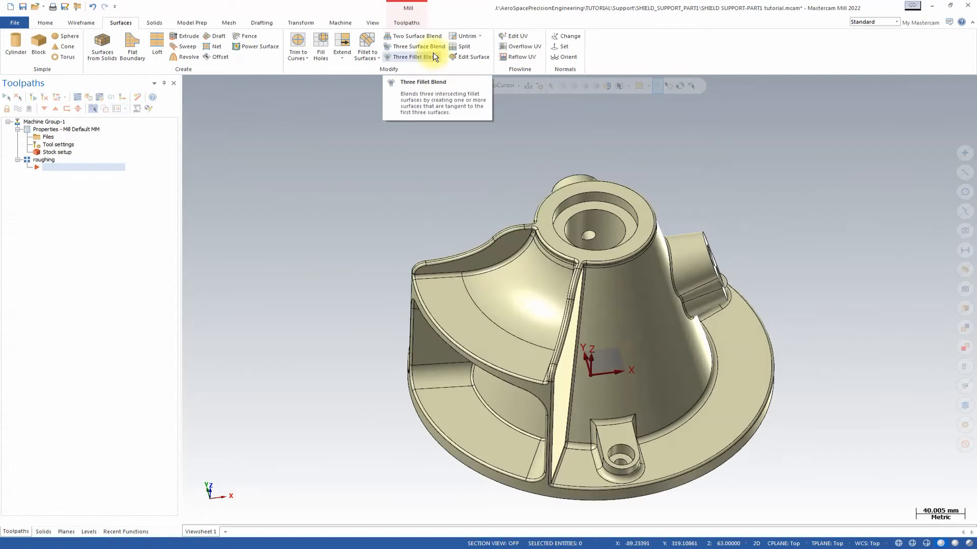
{"action": "left_click", "coordinate": [415, 23]}
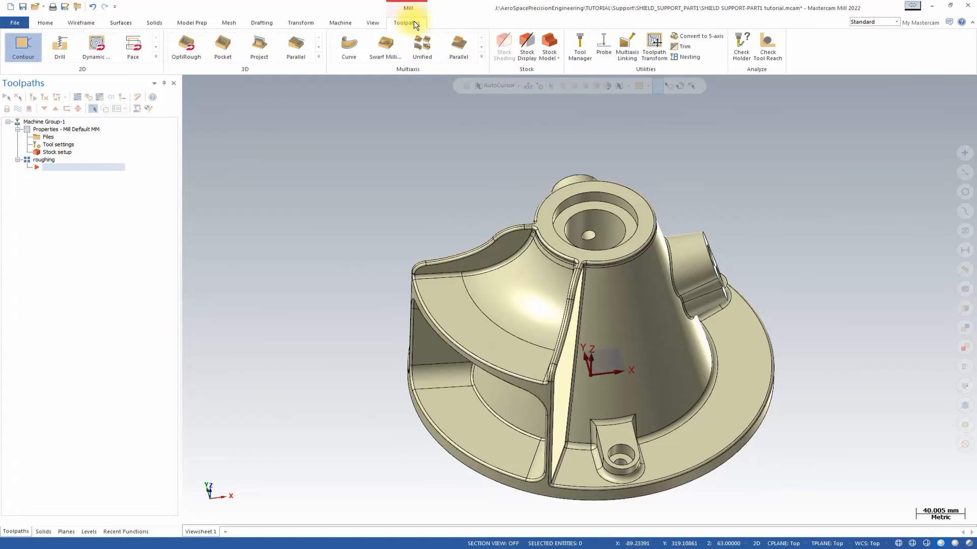
{"action": "left_click", "coordinate": [580, 40]}
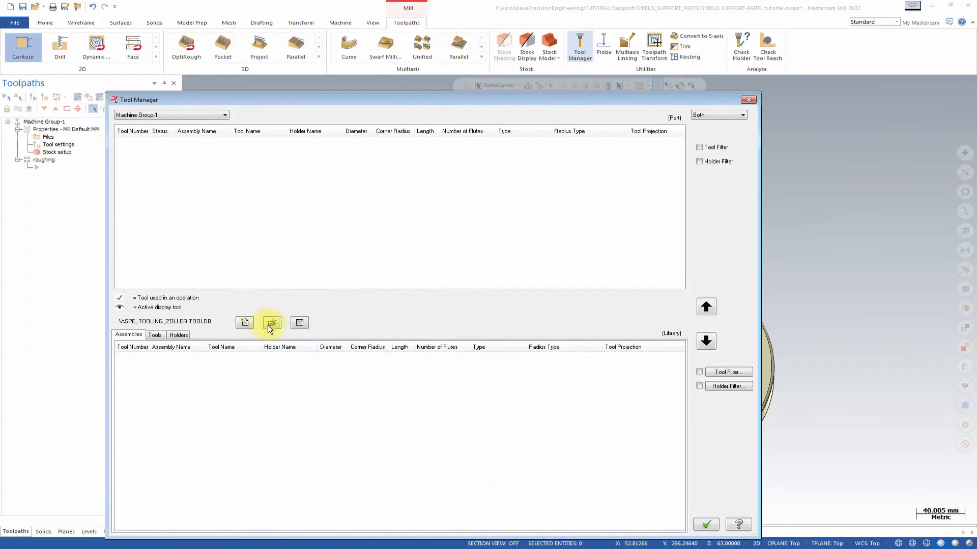
{"action": "left_click", "coordinate": [271, 326]}
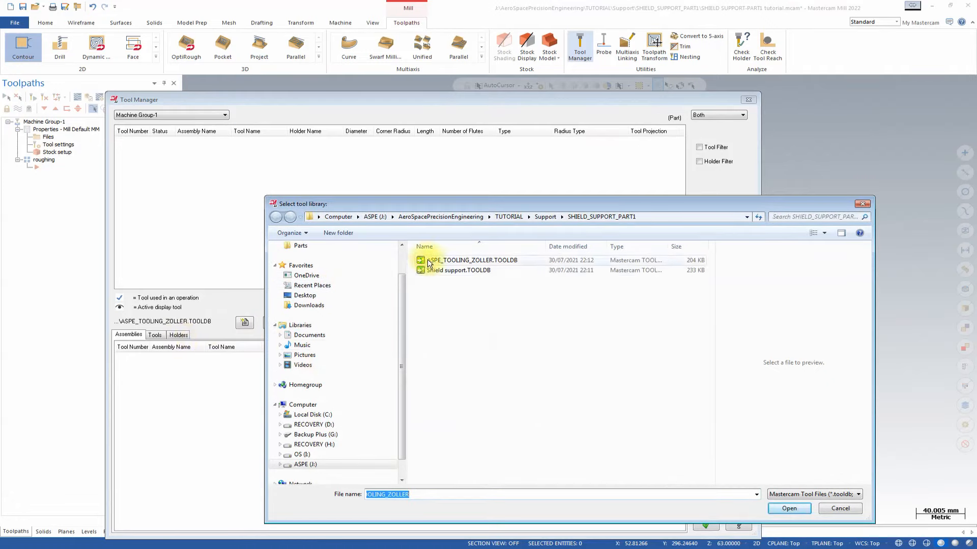
{"action": "left_click", "coordinate": [439, 270]}
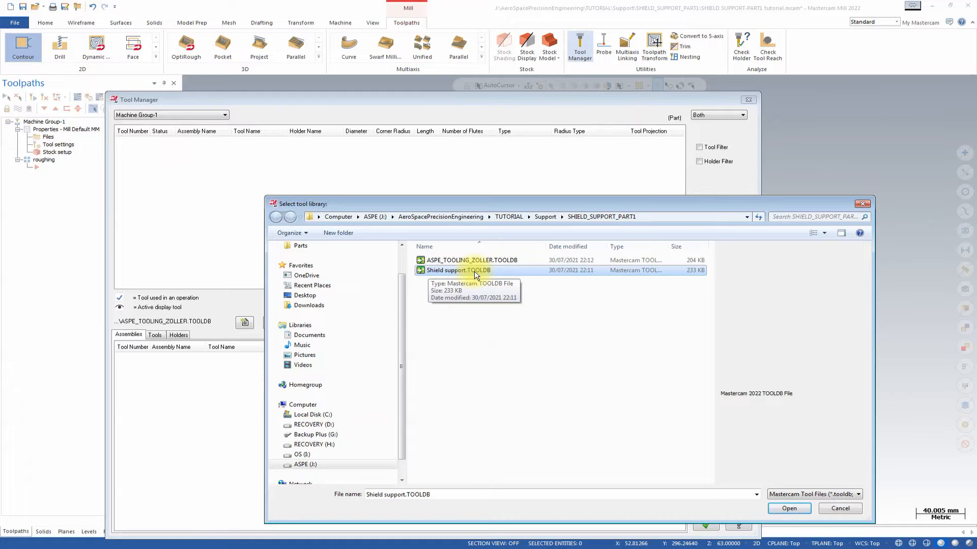
{"action": "left_click", "coordinate": [789, 510]}
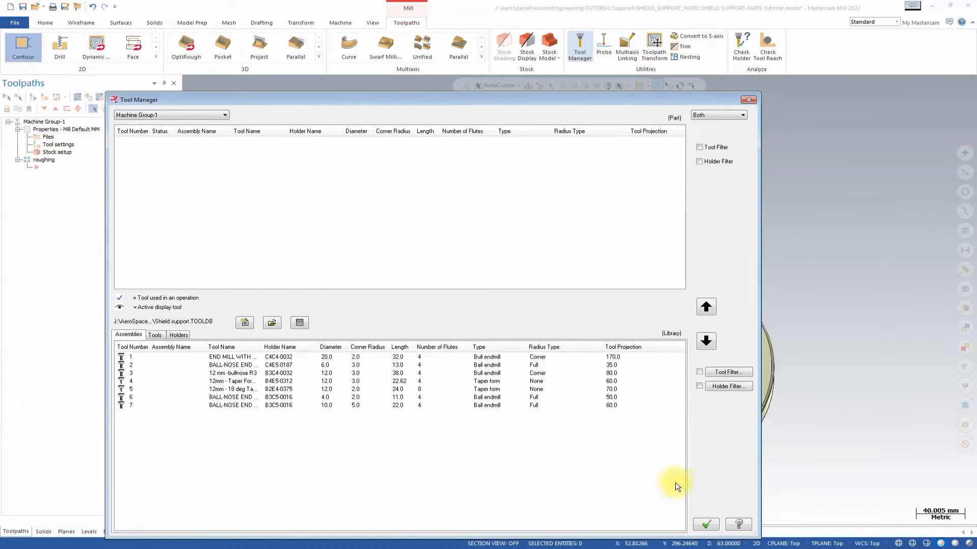
Copy all the tool assemblies from the loaded library into Machine Group-1.
{"action": "left_click_drag", "start_coordinate": [585, 463], "coordinate": [361, 351]}
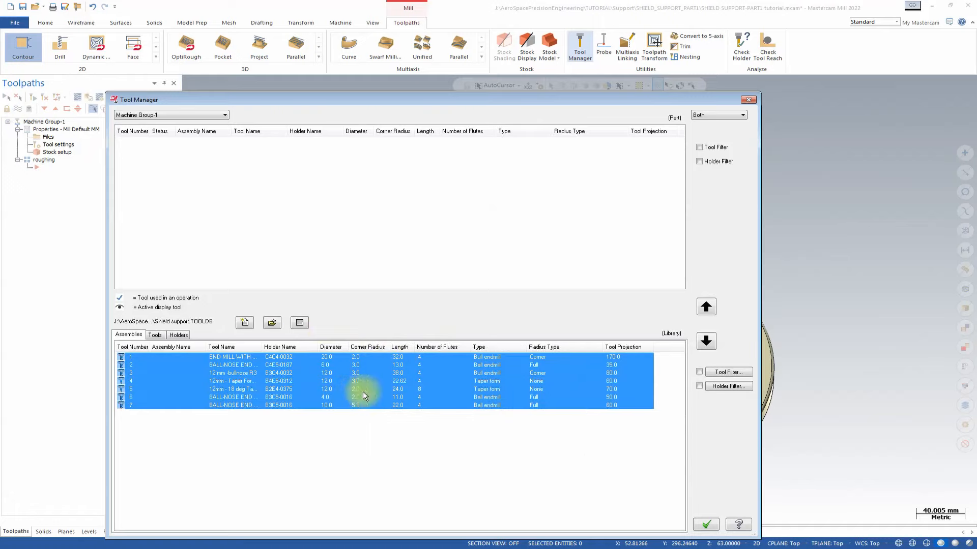
{"action": "left_click", "coordinate": [705, 306]}
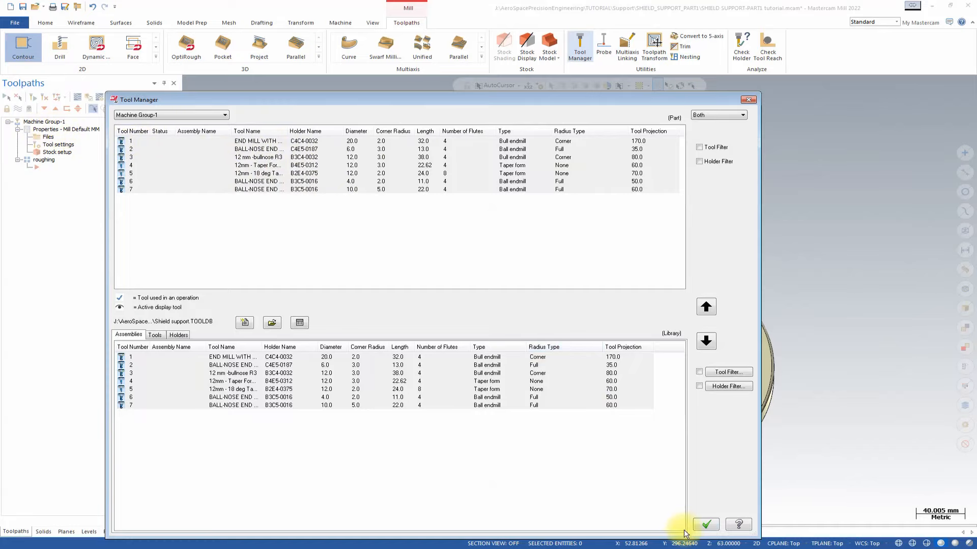
{"action": "left_click", "coordinate": [706, 524]}
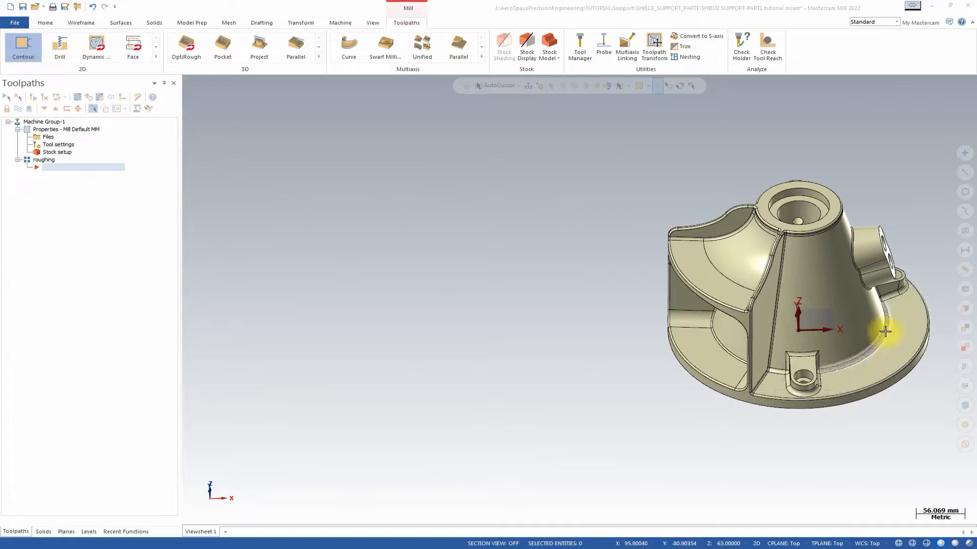
Start a multiaxis Pocketing toolpath with the 20 mm end mill with radius, and review its holder and stock settings.
{"action": "left_click", "coordinate": [929, 245]}
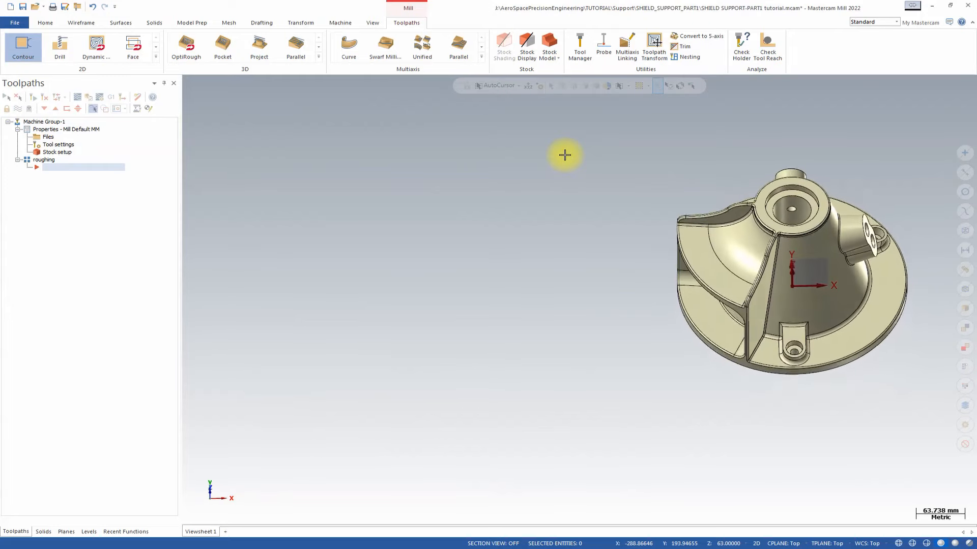
{"action": "left_click", "coordinate": [480, 55]}
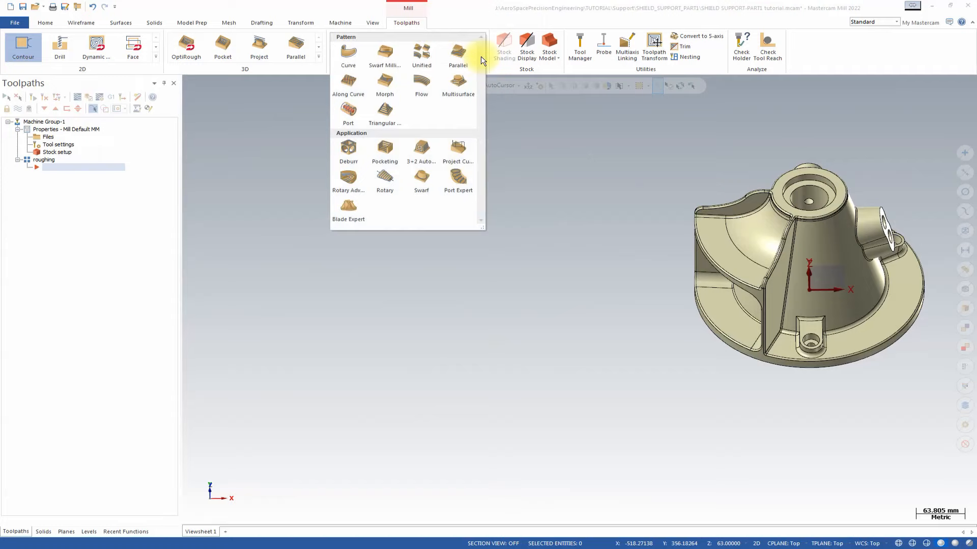
{"action": "left_click", "coordinate": [384, 150]}
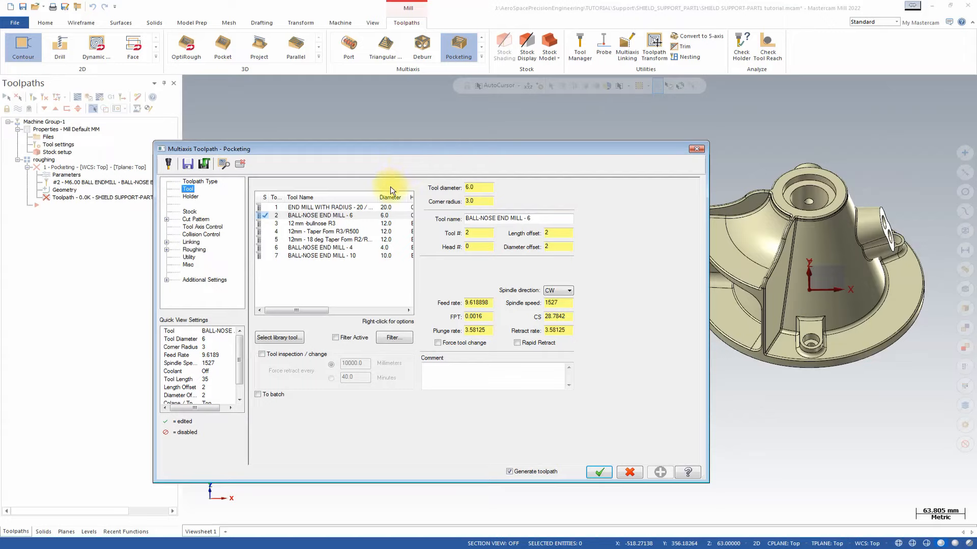
{"action": "left_click", "coordinate": [349, 208]}
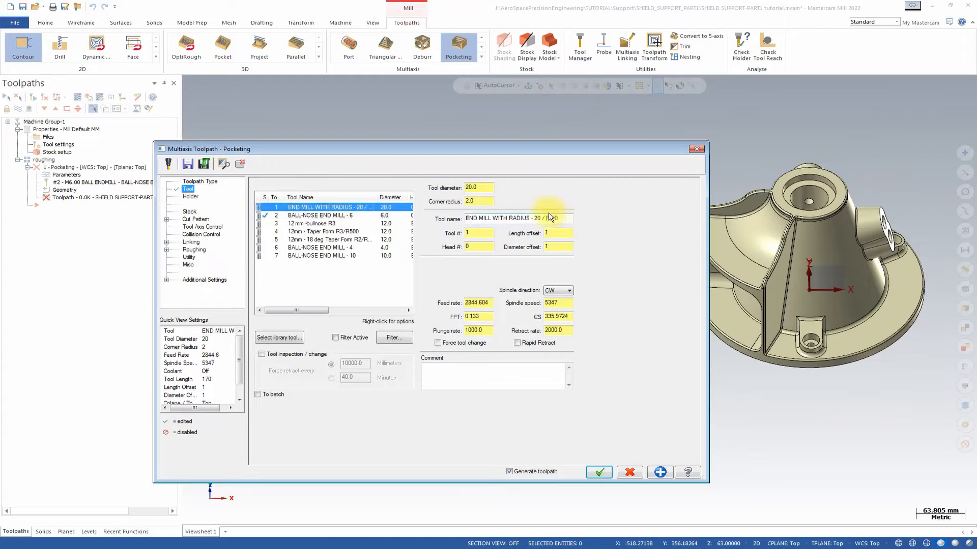
{"action": "left_click", "coordinate": [192, 196]}
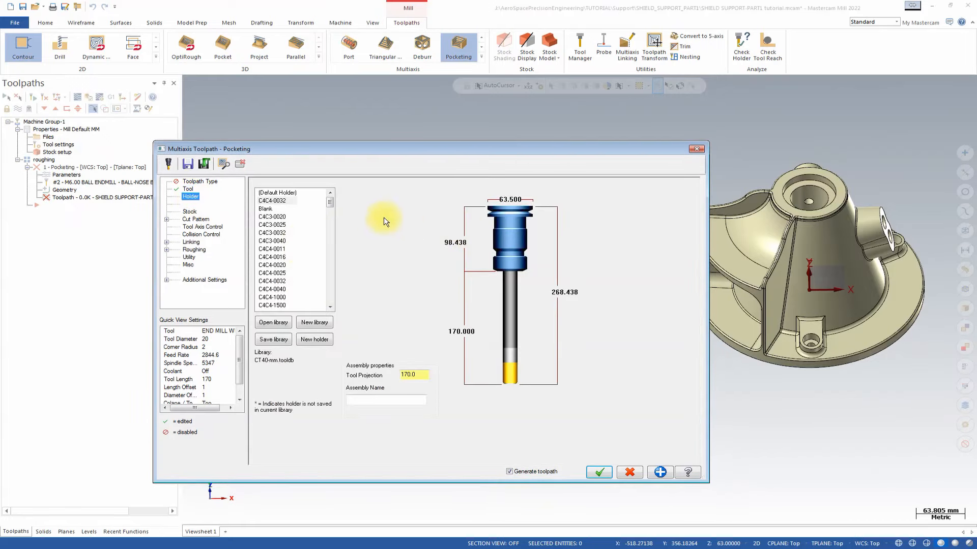
{"action": "left_click", "coordinate": [190, 212]}
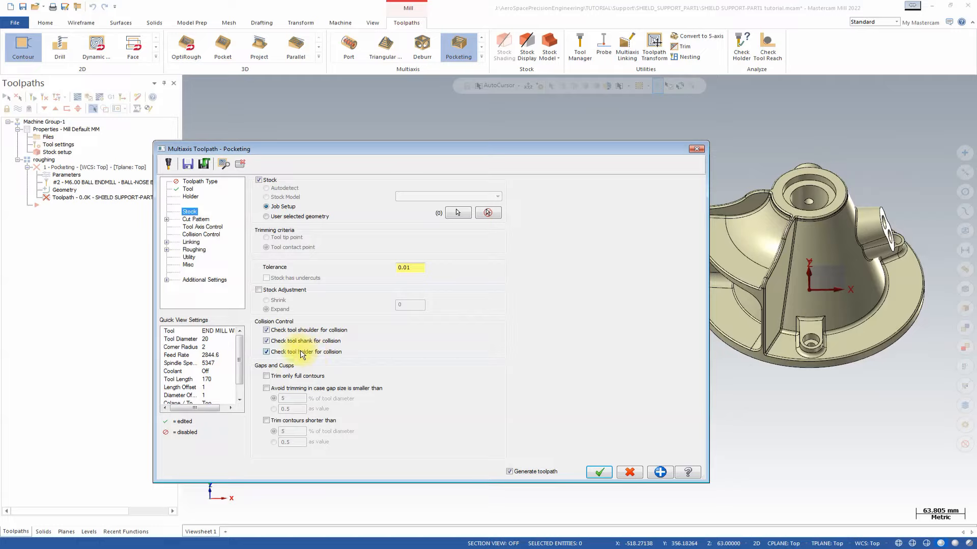
Select the entire solid body of the shield support as the machining geometry of the cut pattern.
{"action": "left_click", "coordinate": [196, 220]}
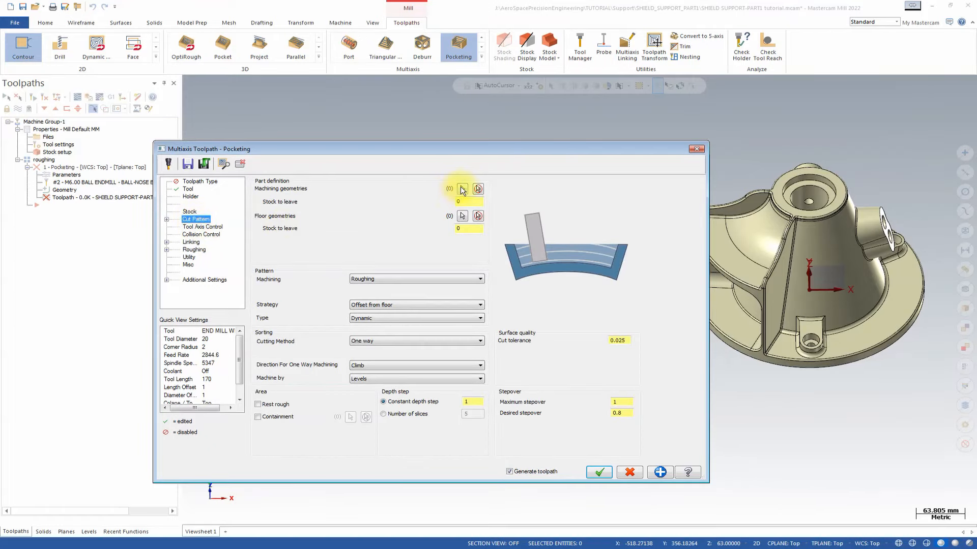
{"action": "left_click", "coordinate": [461, 188]}
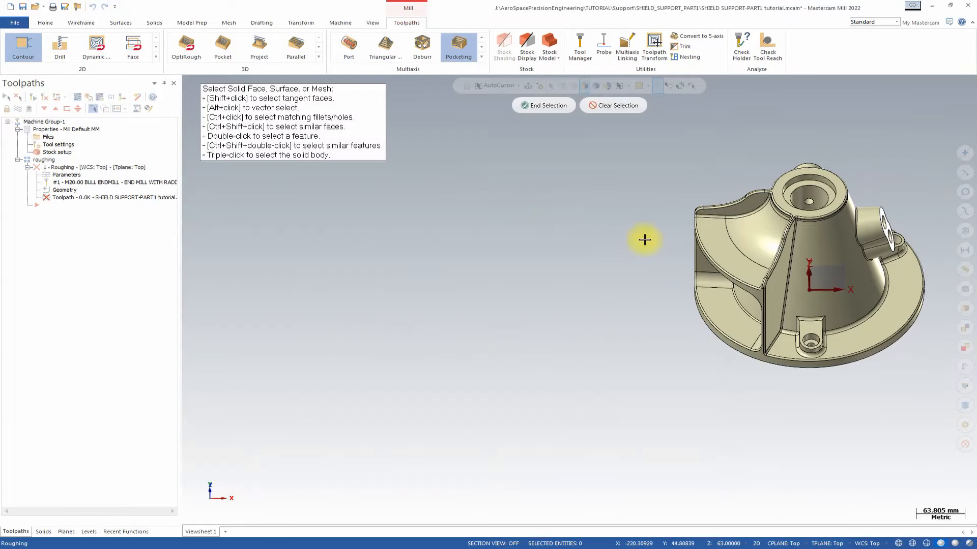
{"action": "triple_click", "coordinate": [819, 243]}
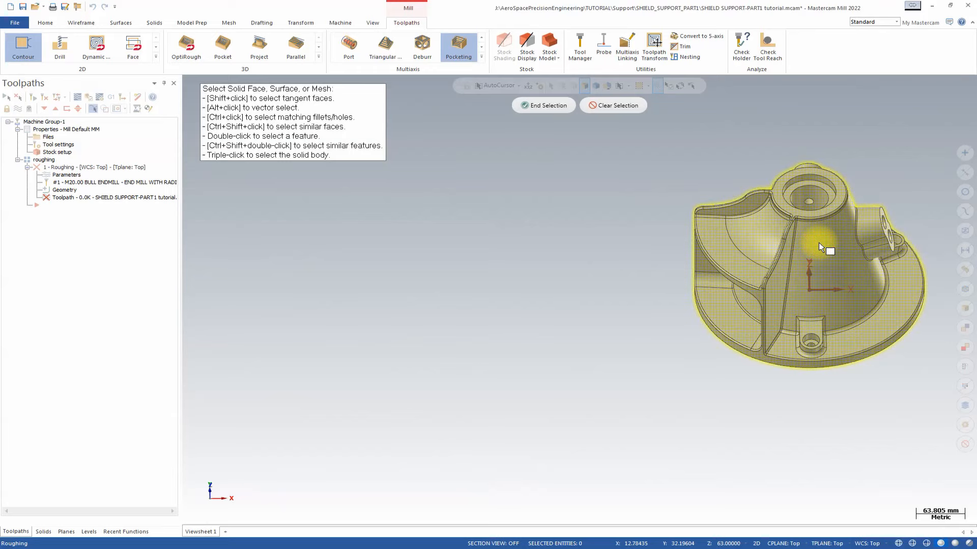
{"action": "middle_click_drag", "start_coordinate": [819, 243], "coordinate": [820, 284]}
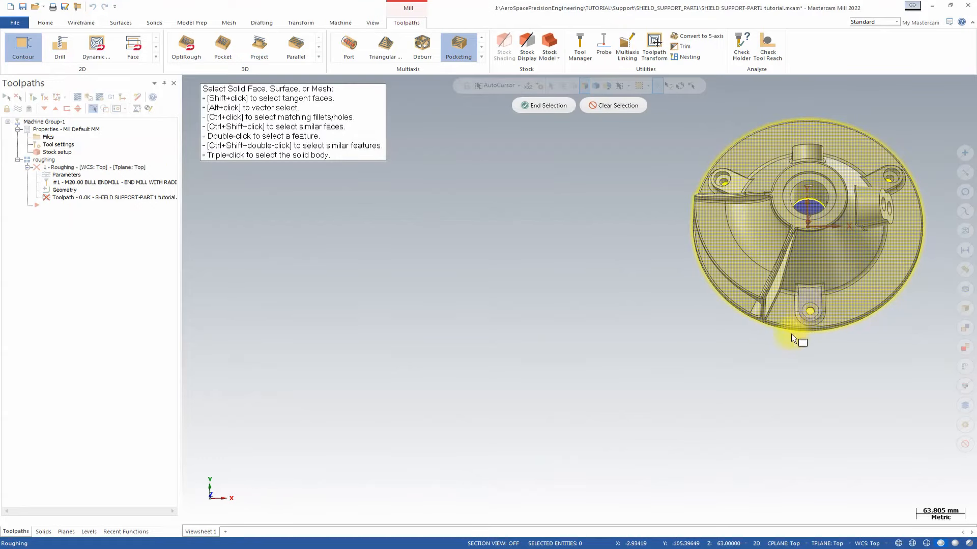
{"action": "left_click", "coordinate": [538, 107]}
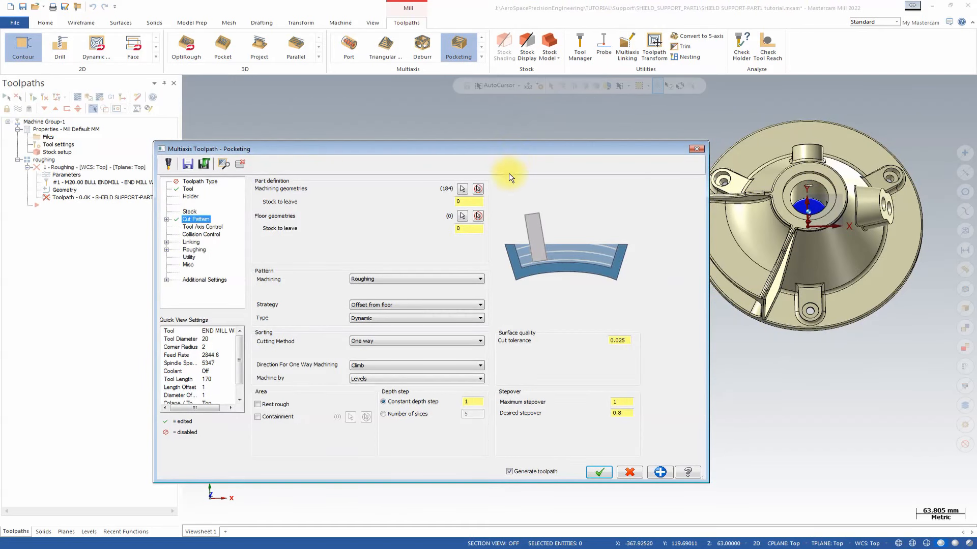
Select the upper face of the base flange and the floor face inside the ribbed pocket as floor geometries.
{"action": "left_click", "coordinate": [462, 215]}
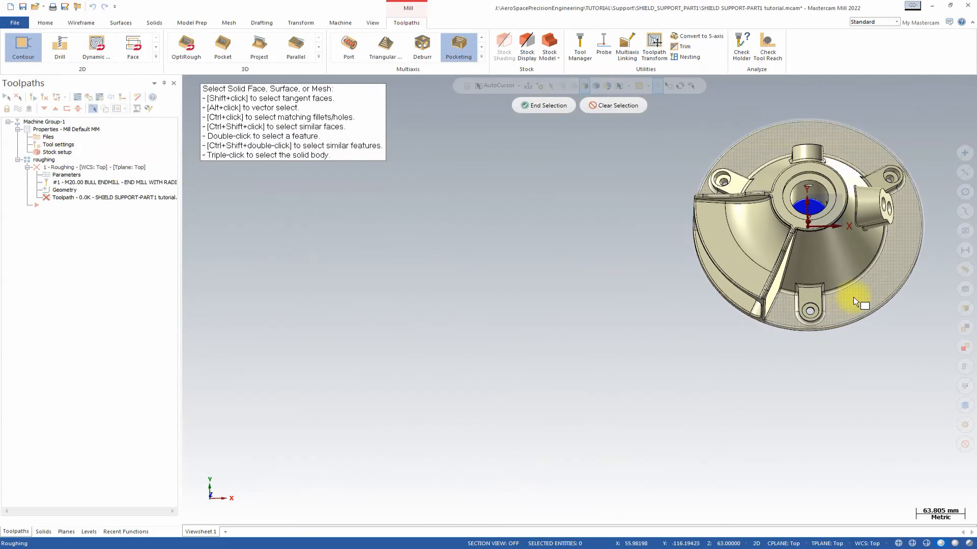
{"action": "middle_click_drag", "start_coordinate": [853, 297], "coordinate": [728, 270]}
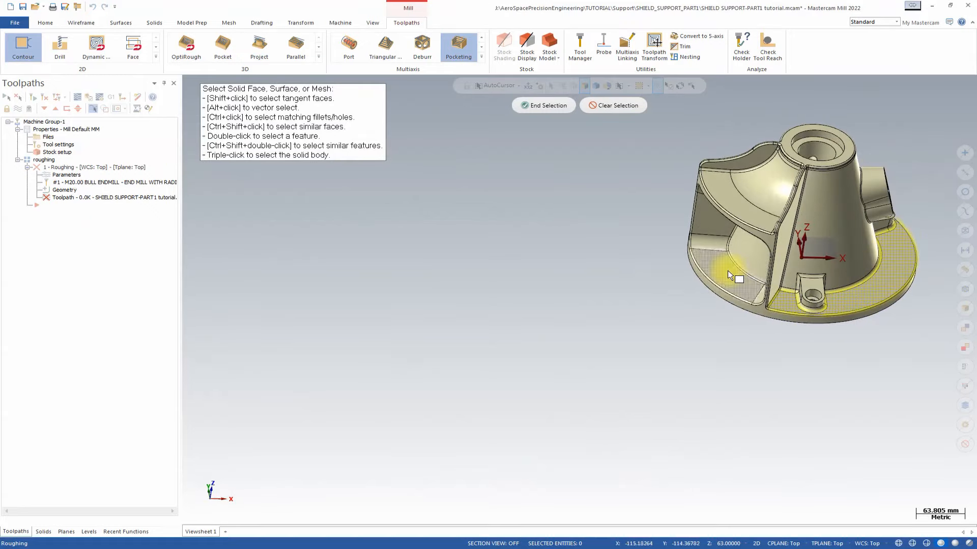
{"action": "mouse_move", "coordinate": [839, 272]}
{"action": "middle_mouse_down"}
{"action": "mouse_move", "coordinate": [814, 305]}
{"action": "mouse_move", "coordinate": [832, 305]}
{"action": "mouse_move", "coordinate": [826, 295]}
{"action": "mouse_move", "coordinate": [822, 340]}
{"action": "middle_mouse_up"}
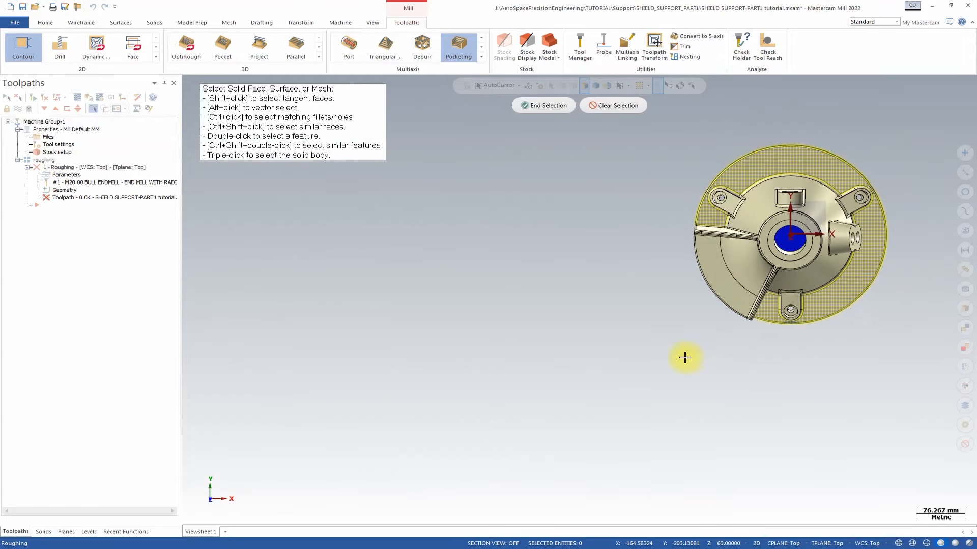
{"action": "scroll", "coordinate": [684, 358], "scroll_direction": "down", "scroll_amount": 1}
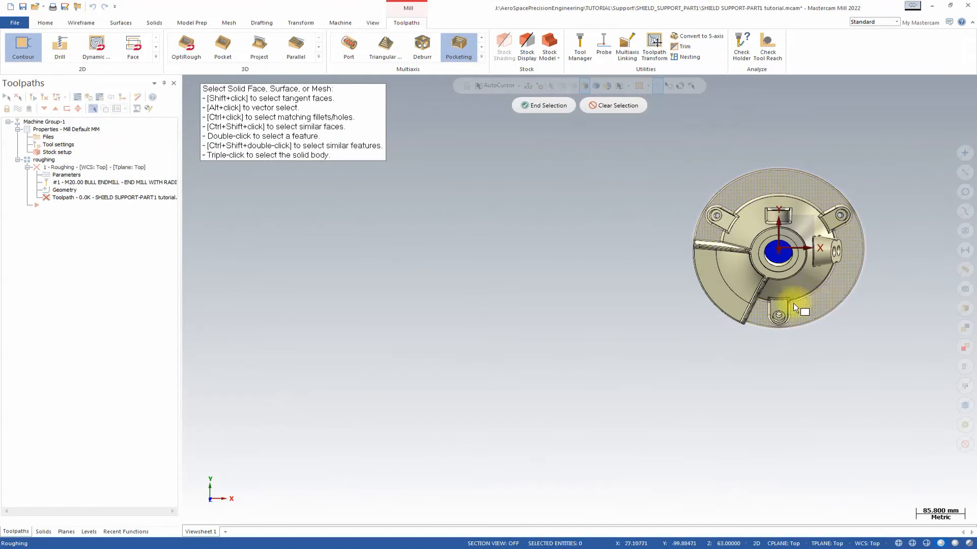
{"action": "mouse_move", "coordinate": [800, 306]}
{"action": "middle_mouse_down"}
{"action": "mouse_move", "coordinate": [801, 240]}
{"action": "mouse_move", "coordinate": [776, 243]}
{"action": "middle_mouse_up"}
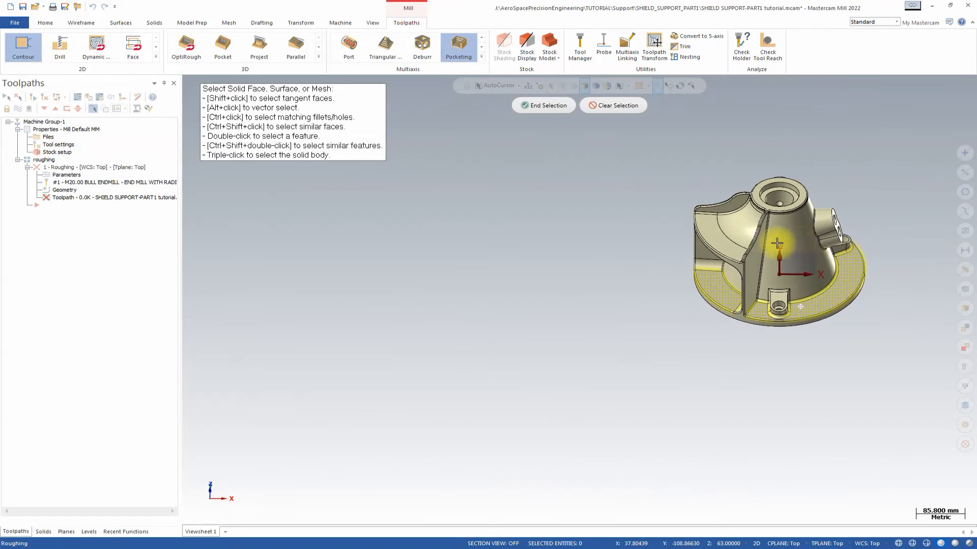
{"action": "left_click", "coordinate": [564, 109]}
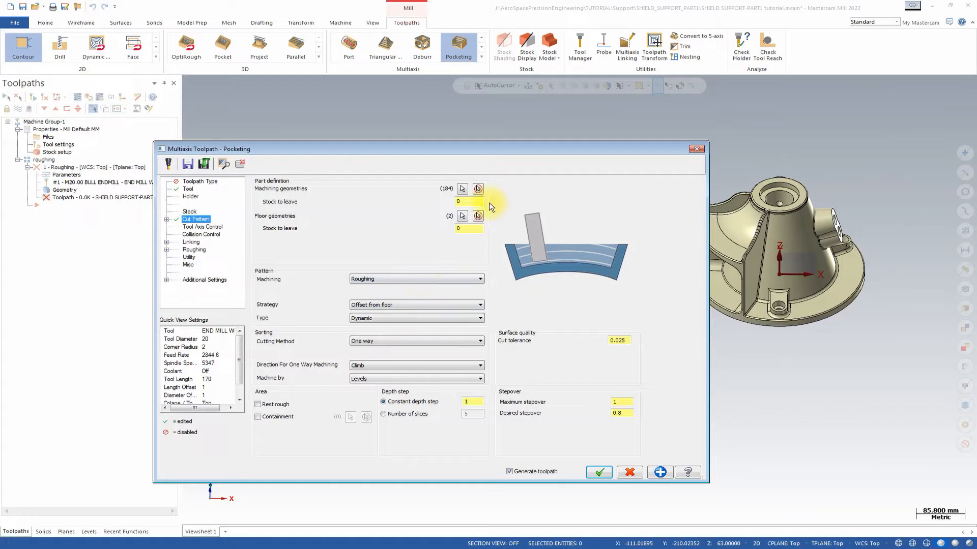
Set the stock to leave to 0.2 on the machining geometries and 0.3 on the floor geometries.
{"action": "left_click", "coordinate": [472, 204]}
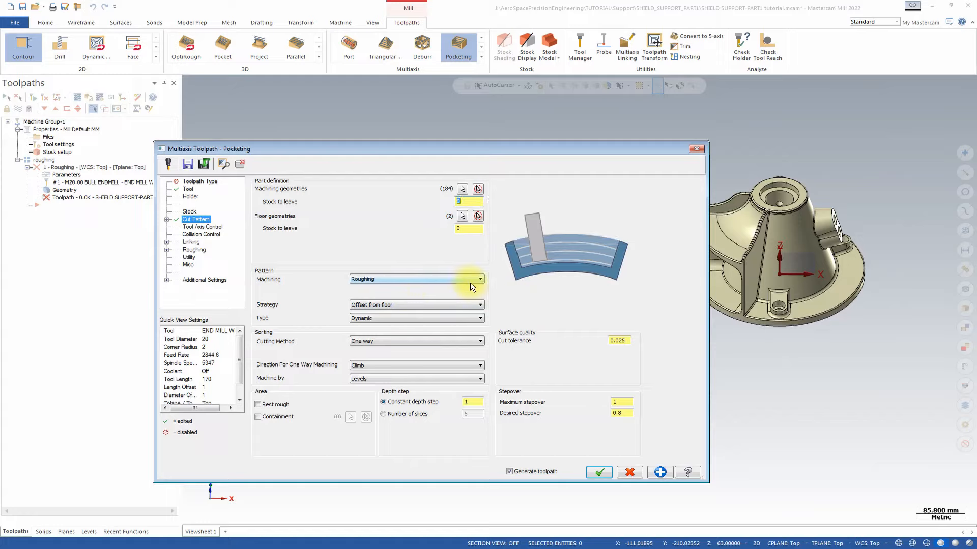
{"action": "type", "text": "0.2"}
{"action": "left_click", "coordinate": [471, 228]}
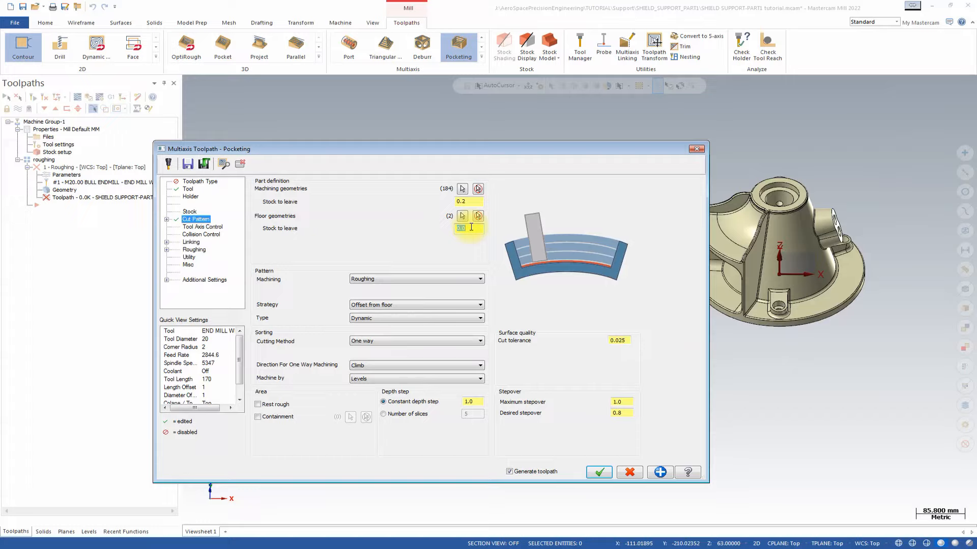
{"action": "type", "text": ".3"}
Set the roughing pattern type to Offset and keep One way as the cutting method.
{"action": "left_click", "coordinate": [370, 318]}
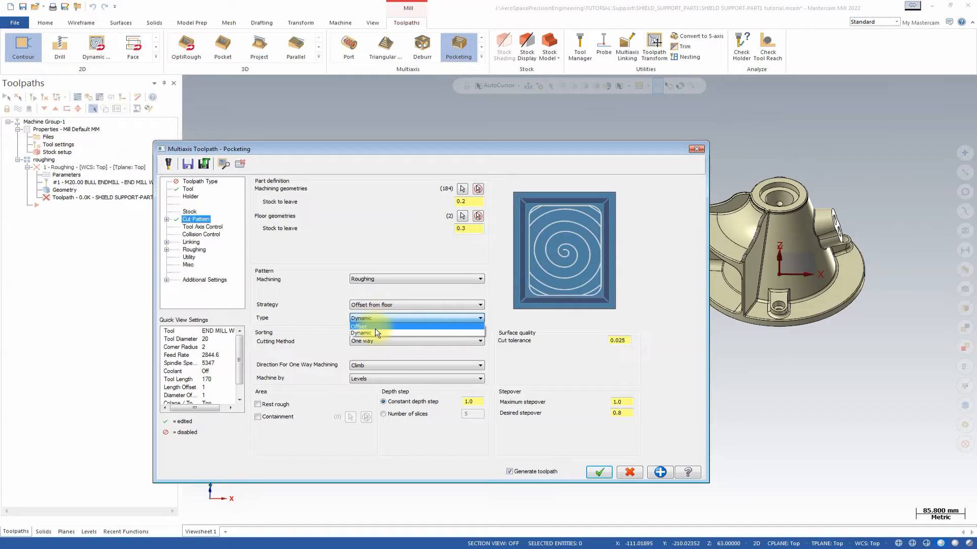
{"action": "left_click", "coordinate": [375, 328]}
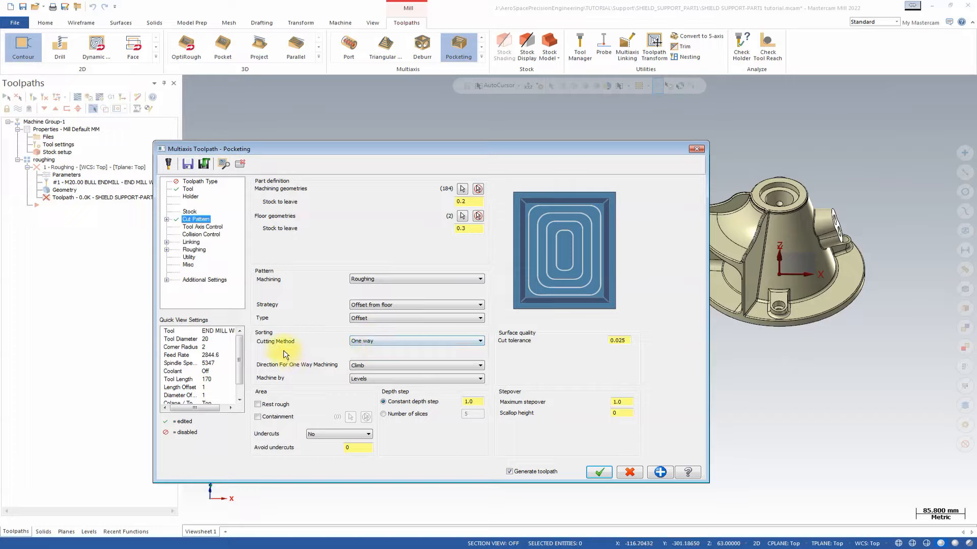
{"action": "left_click", "coordinate": [382, 342]}
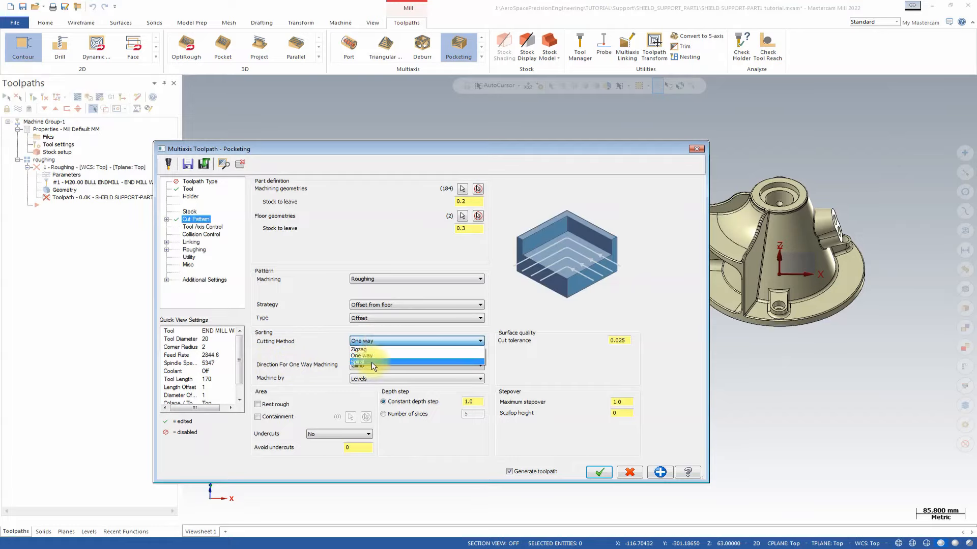
{"action": "left_click", "coordinate": [372, 356]}
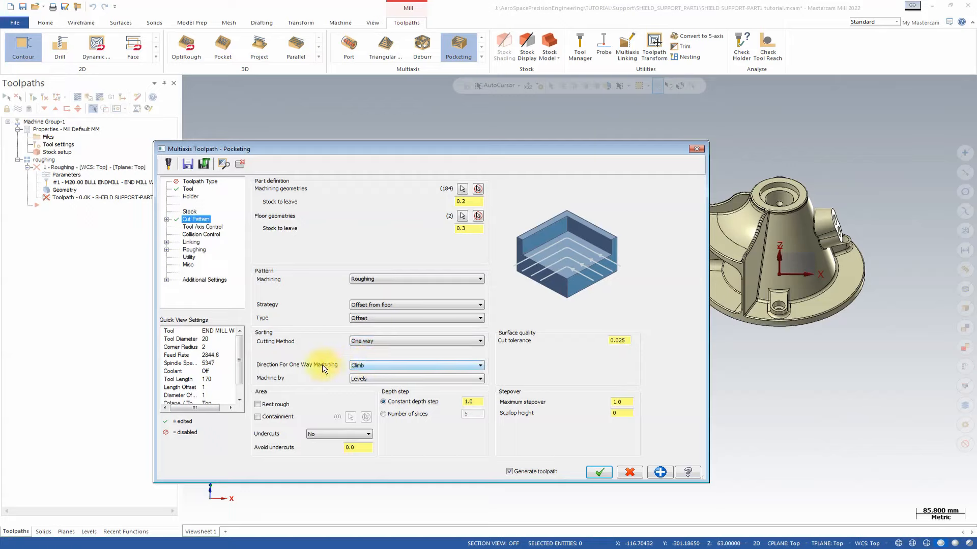
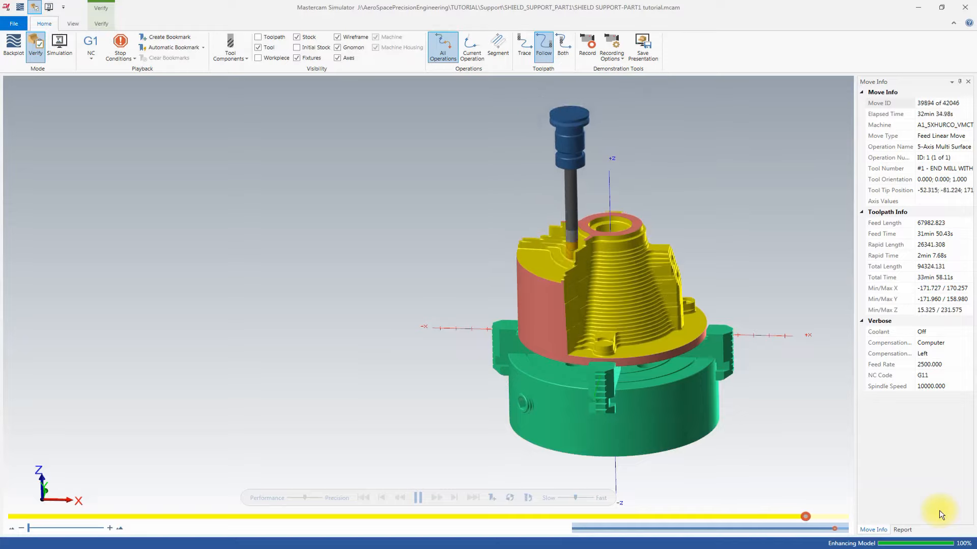
{"action": "middle_click_drag", "start_coordinate": [847, 309], "coordinate": [813, 309]}
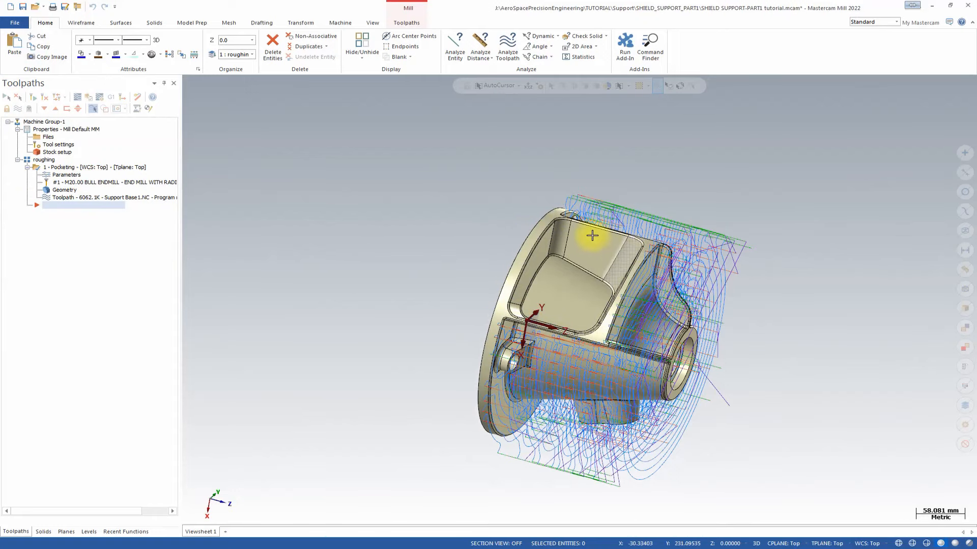
{"action": "middle_click_drag", "start_coordinate": [591, 276], "coordinate": [357, 35]}
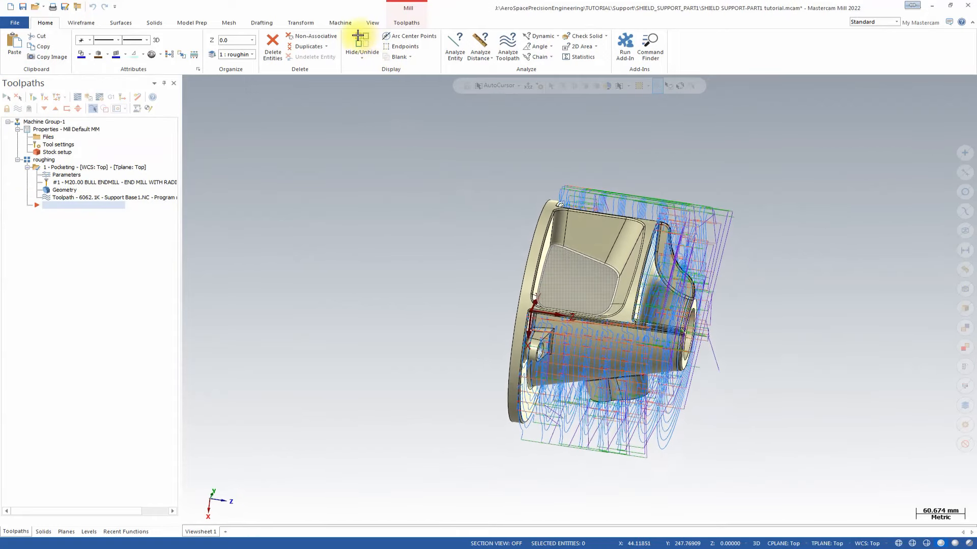
Create a new multiaxis Pocketing toolpath and assign it the 20 mm end mill with 2 mm corner radius.
{"action": "left_click", "coordinate": [409, 22]}
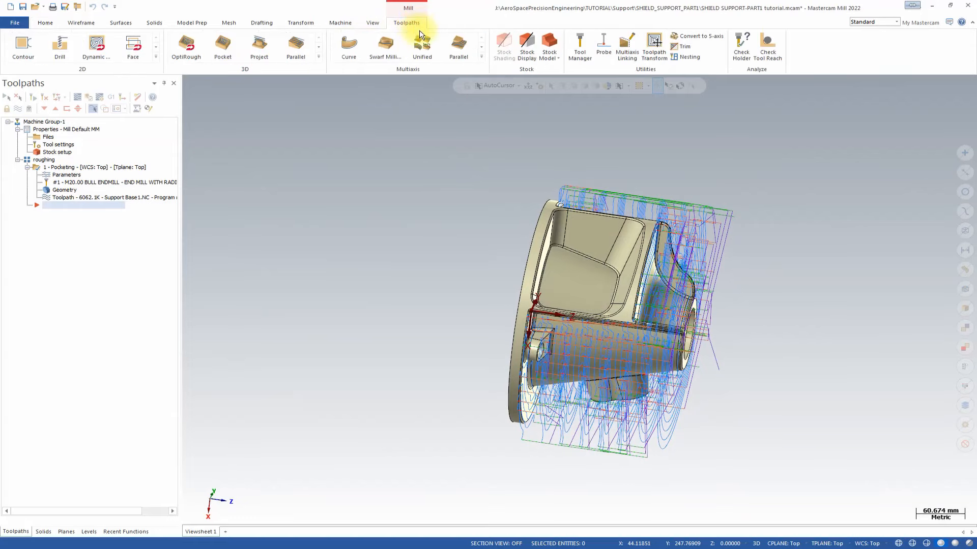
{"action": "left_click", "coordinate": [481, 58]}
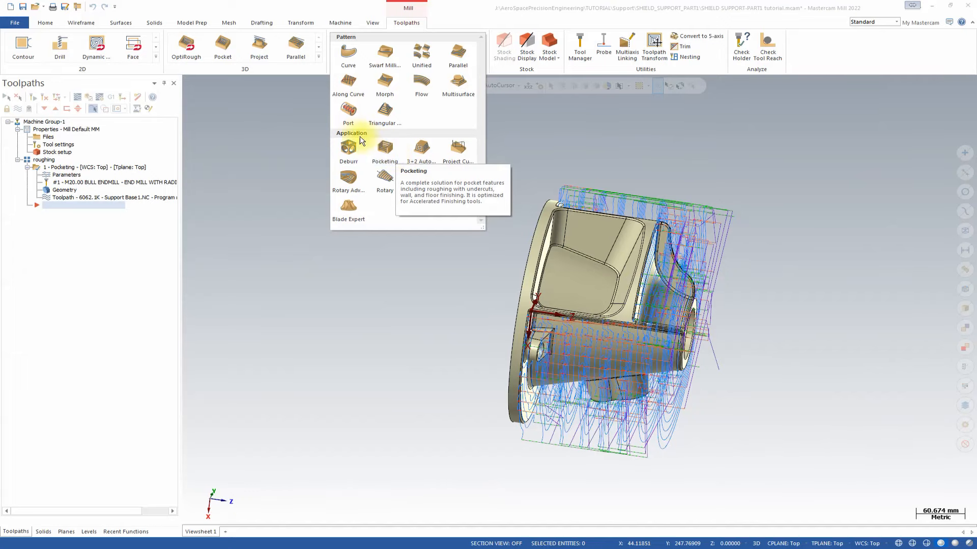
{"action": "left_click", "coordinate": [383, 145]}
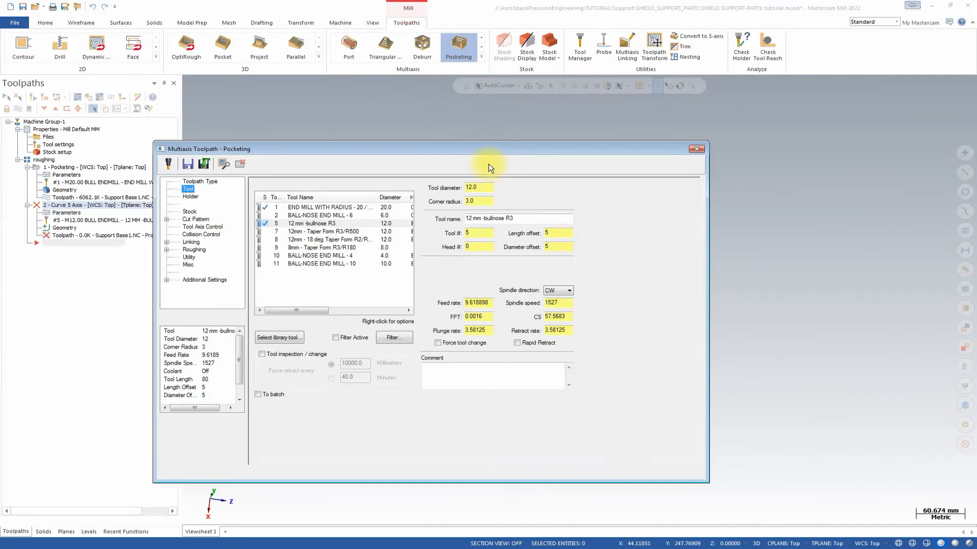
{"action": "left_click", "coordinate": [328, 208]}
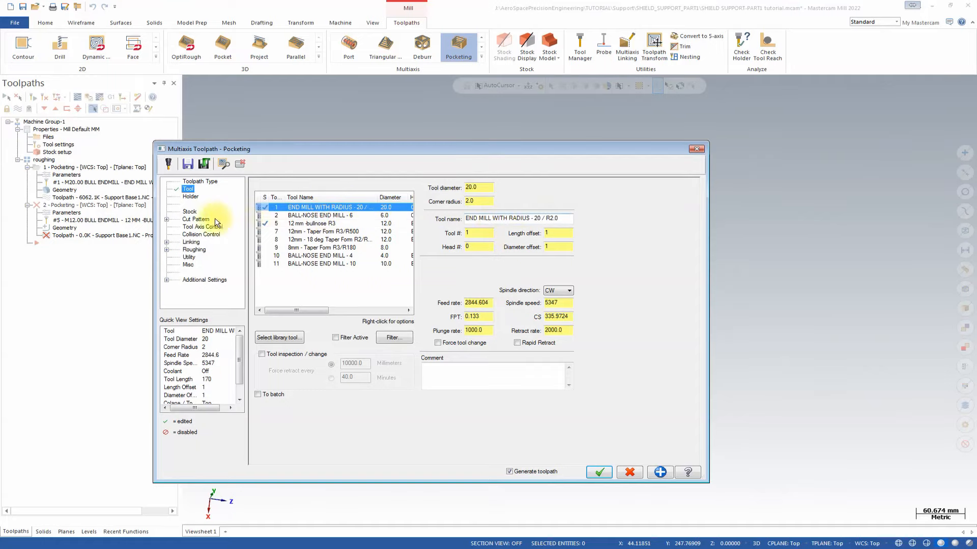
Disable the stock definition for the new Pocketing toolpath.
{"action": "left_click", "coordinate": [196, 219]}
{"action": "left_click", "coordinate": [190, 212]}
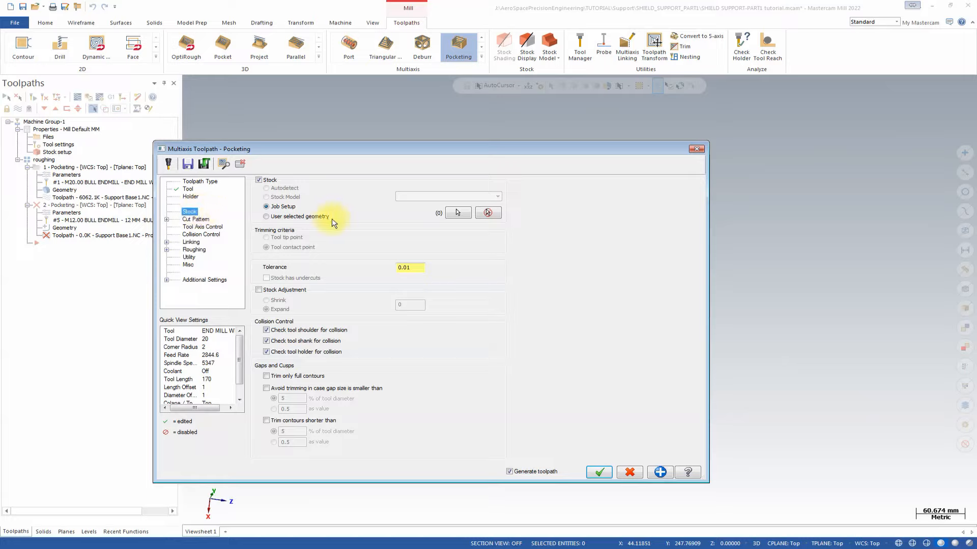
{"action": "left_click", "coordinate": [259, 180]}
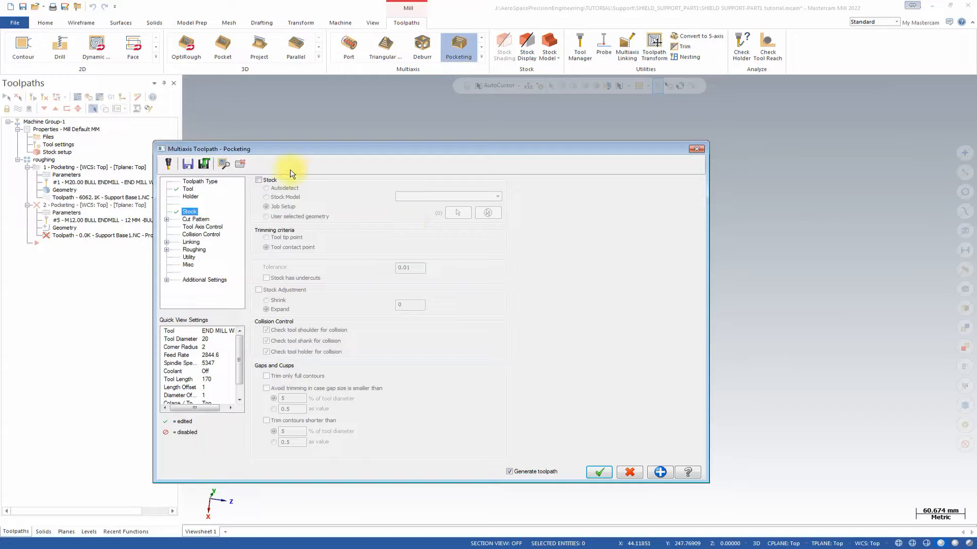
Set the floor geometries' stock to leave to 0.2 and select all faces of the rounded rectangular pocket as machining geometries.
{"action": "left_click", "coordinate": [196, 220]}
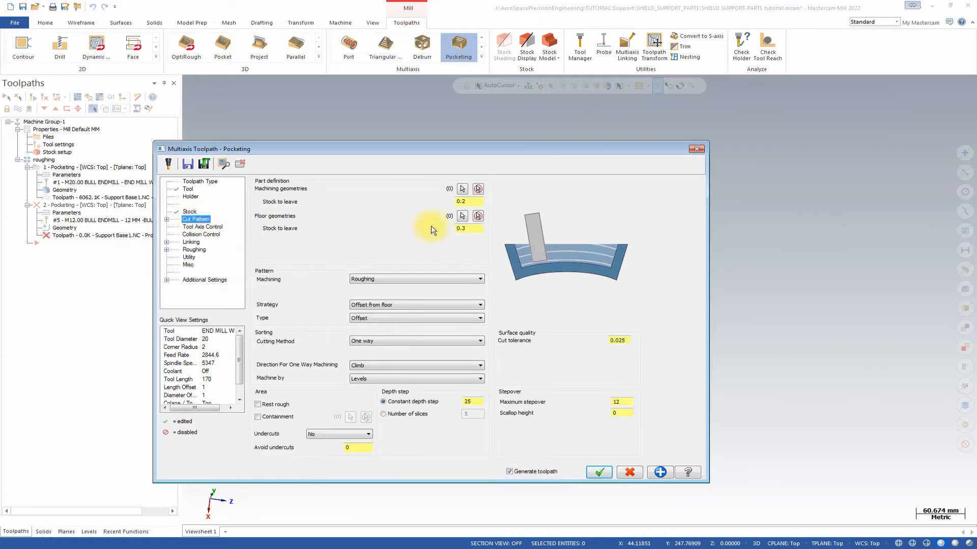
{"action": "left_click", "coordinate": [470, 226]}
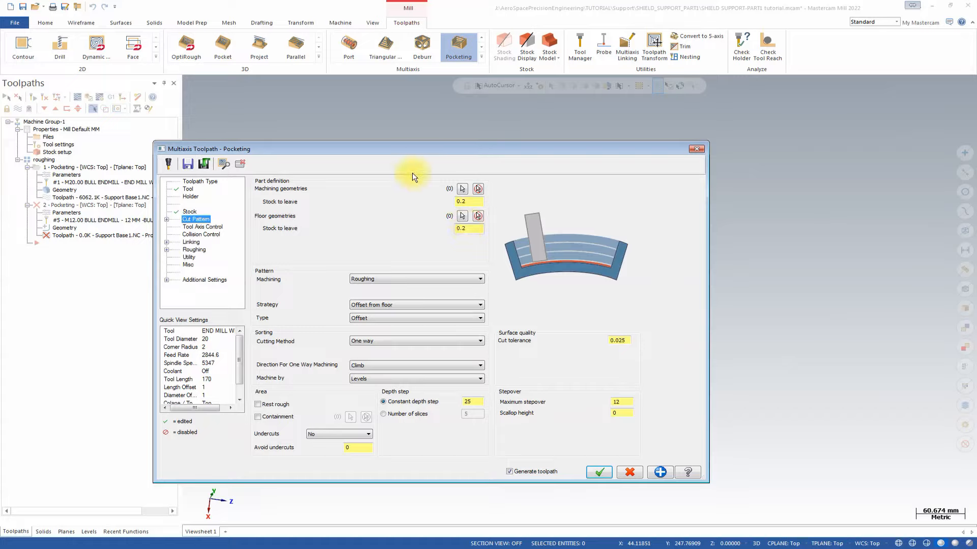
{"action": "left_click", "coordinate": [463, 188]}
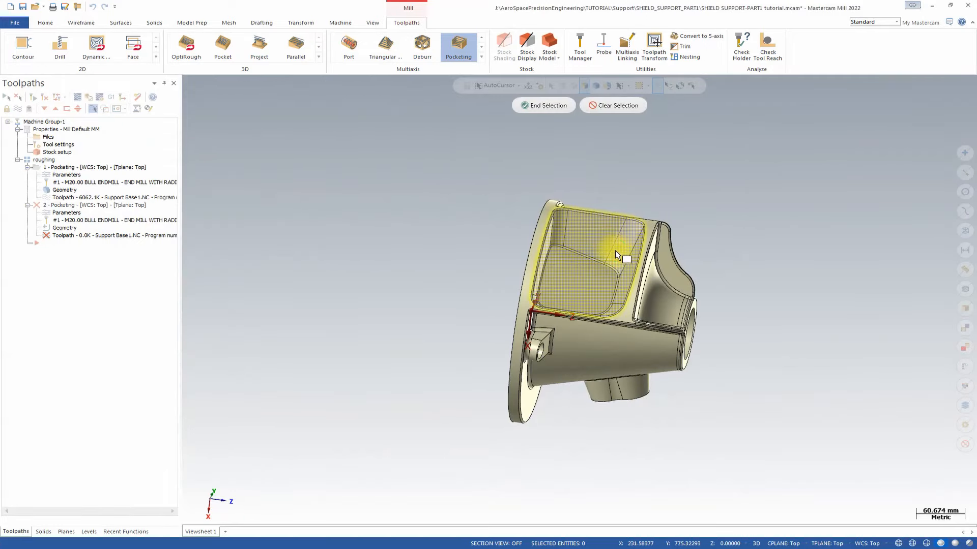
{"action": "scroll", "coordinate": [593, 248], "scroll_direction": "up", "scroll_amount": 4}
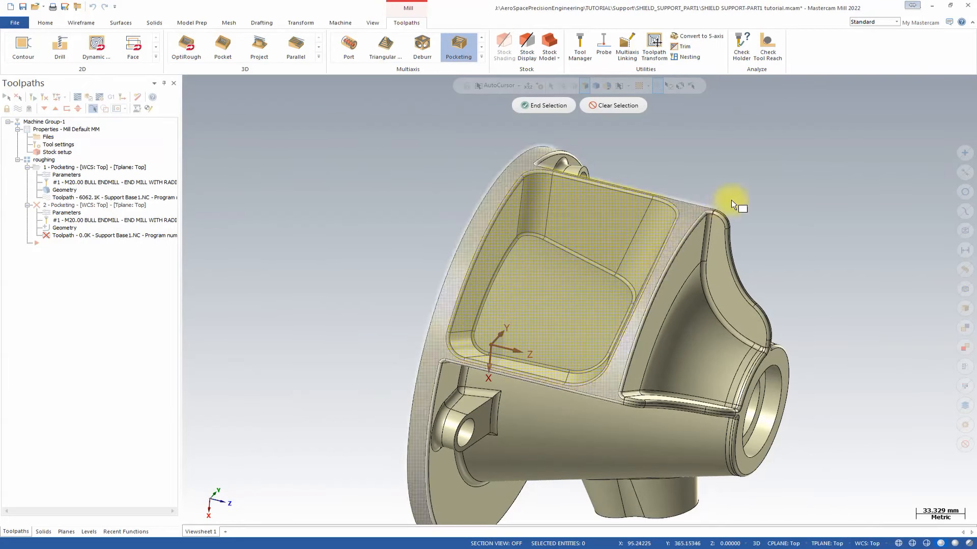
{"action": "left_click", "coordinate": [549, 105]}
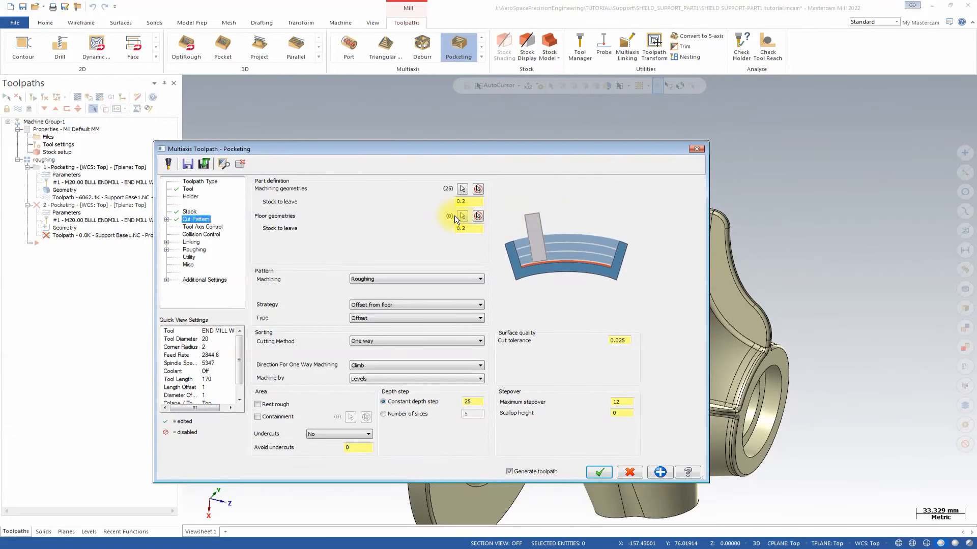
Select the bottom face of the rounded rectangular pocket as the floor geometry.
{"action": "left_click", "coordinate": [463, 216]}
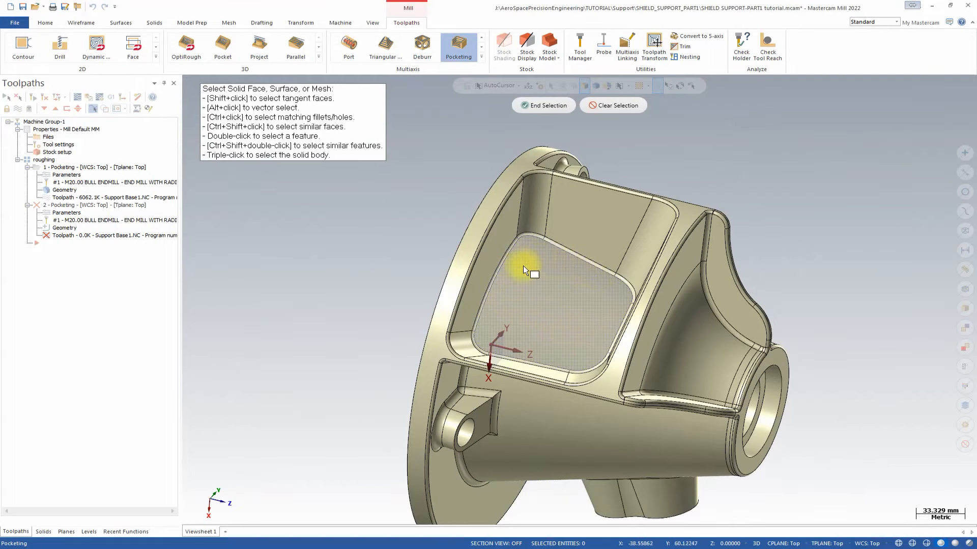
{"action": "left_click", "coordinate": [509, 318]}
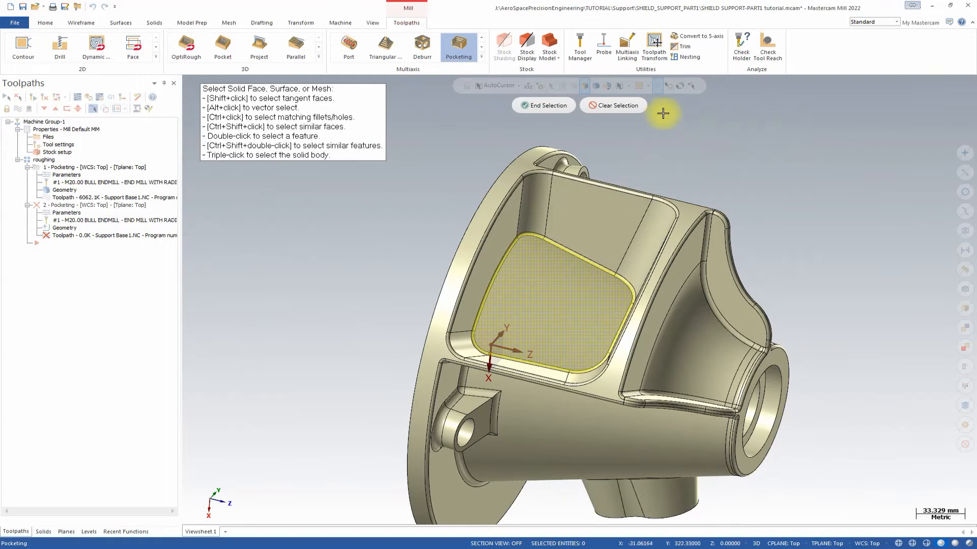
{"action": "left_click", "coordinate": [538, 108]}
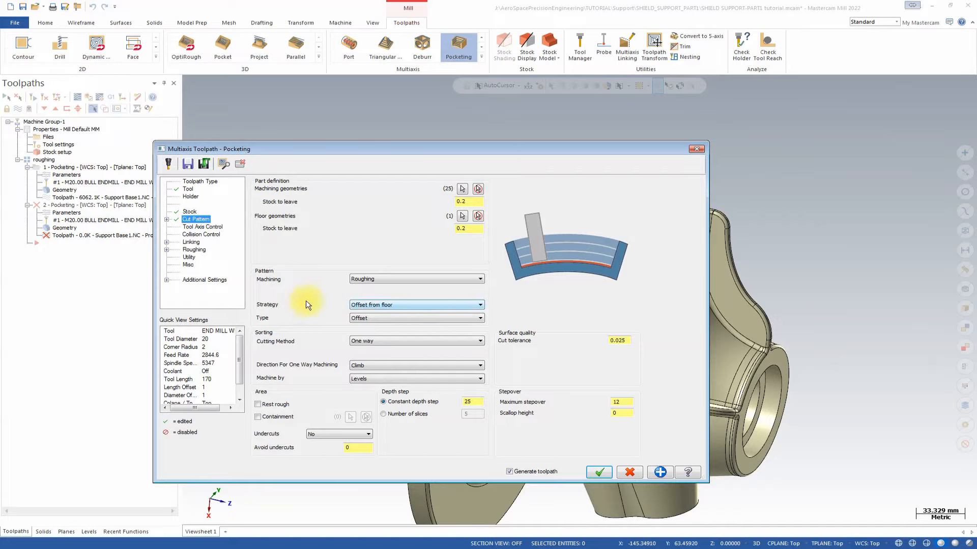
Set the strategy to Morph between ceiling and floor and select the rim face surrounding the pocket as the ceiling geometry.
{"action": "left_click", "coordinate": [402, 305]}
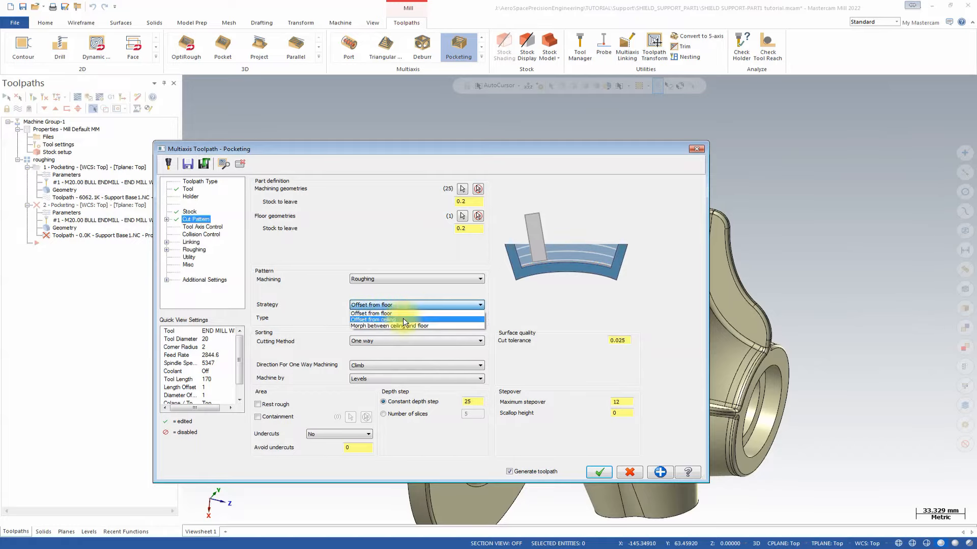
{"action": "left_click", "coordinate": [402, 326]}
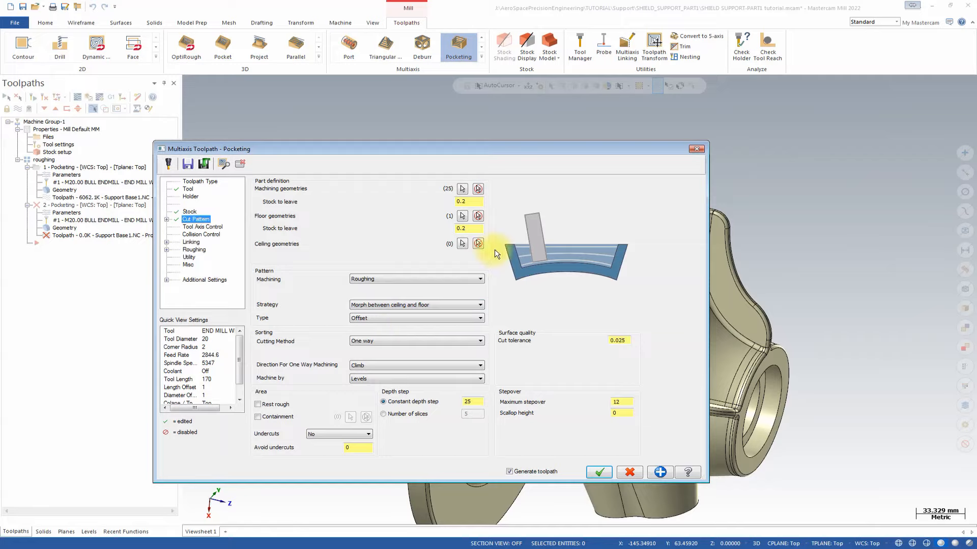
{"action": "left_click", "coordinate": [464, 243]}
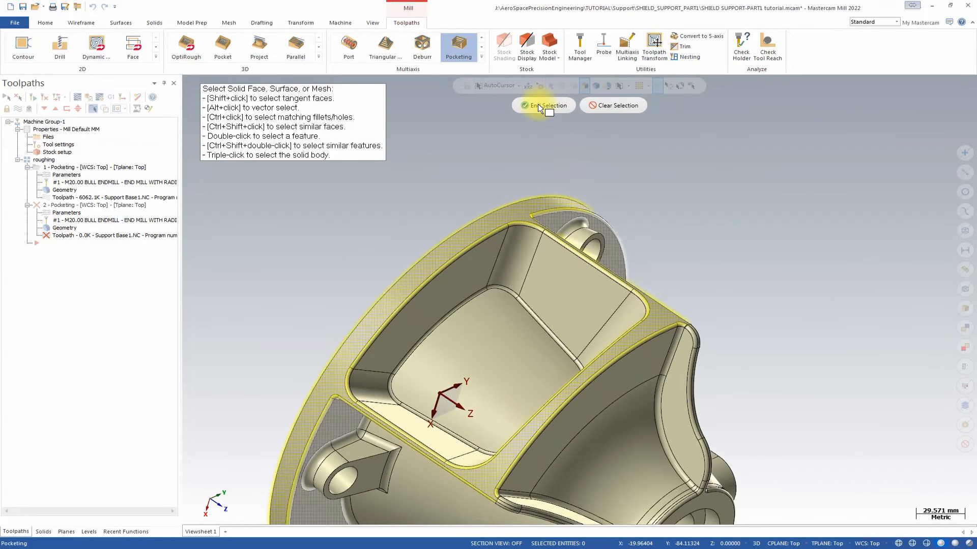
{"action": "left_click", "coordinate": [539, 104]}
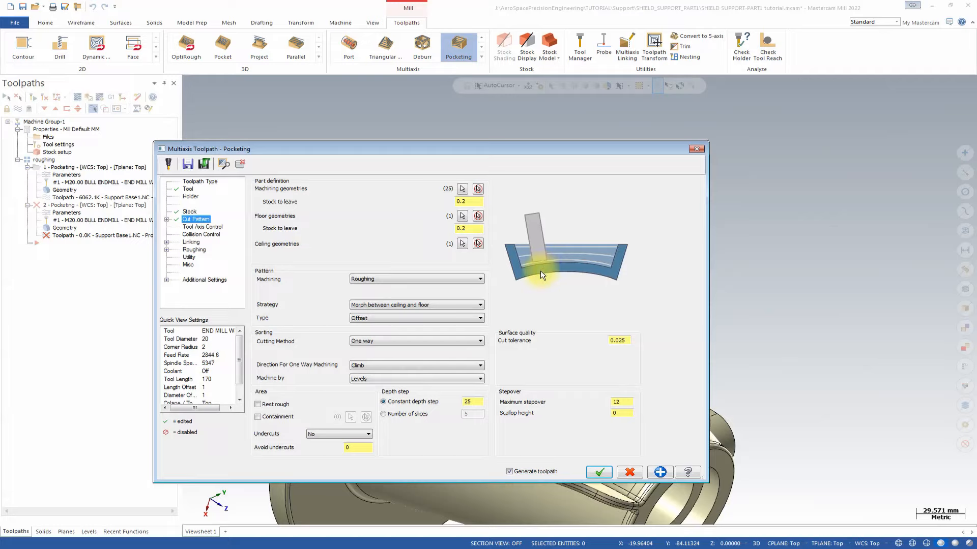
Set the constant depth step to 10 and keep the maximum stepover at 12.
{"action": "left_click", "coordinate": [472, 228]}
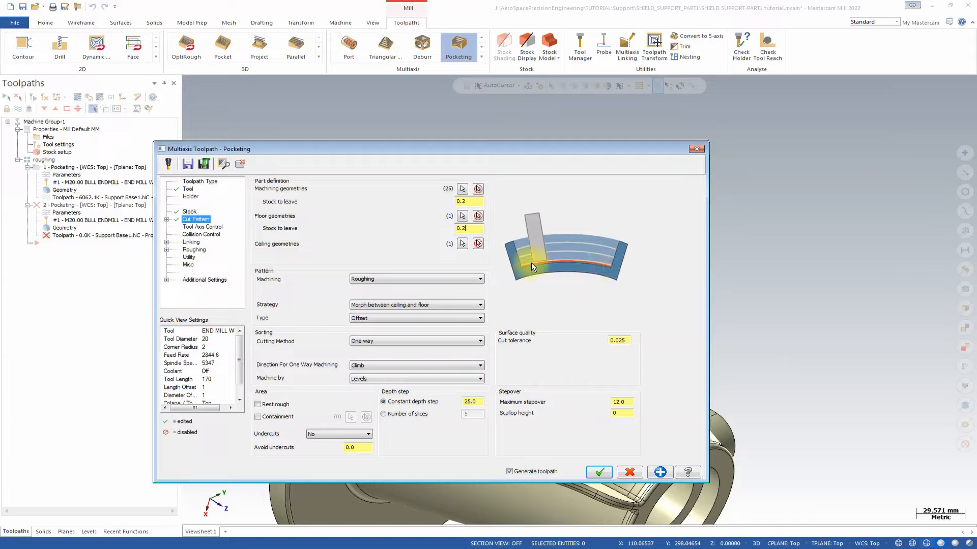
{"action": "double_click", "coordinate": [476, 402]}
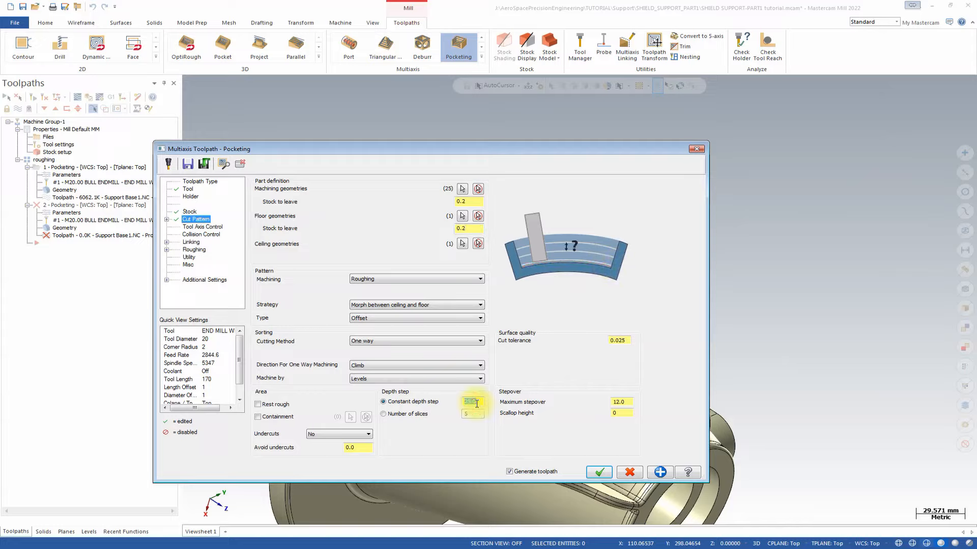
{"action": "type", "text": "10"}
{"action": "left_click", "coordinate": [621, 402]}
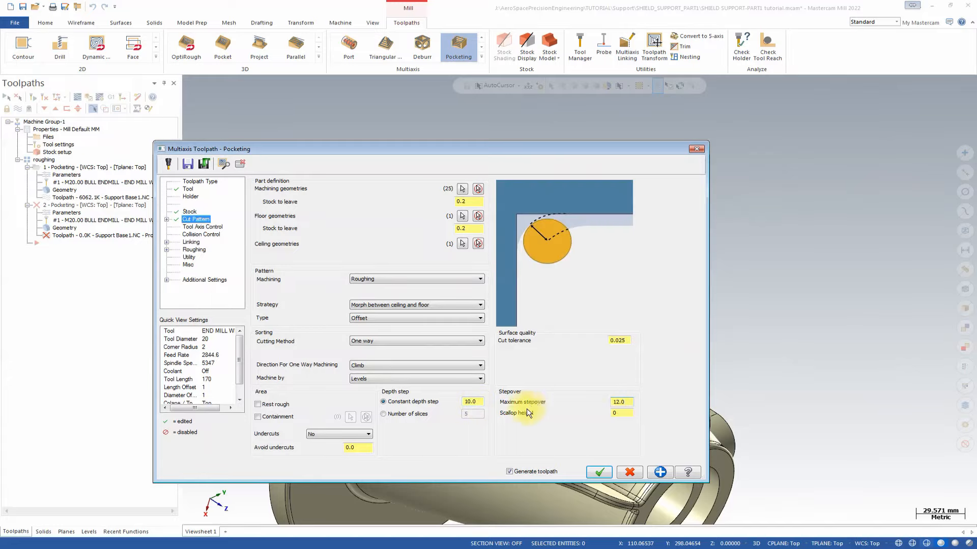
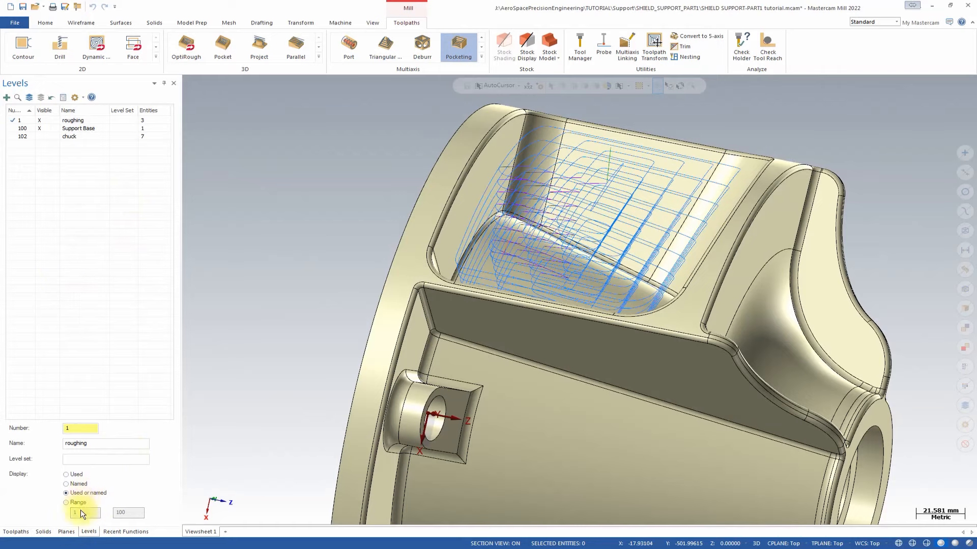
Section the part with the Back plane and examine how the toolpath levels run between the pocket's ceiling and floor.
{"action": "left_click", "coordinate": [66, 531]}
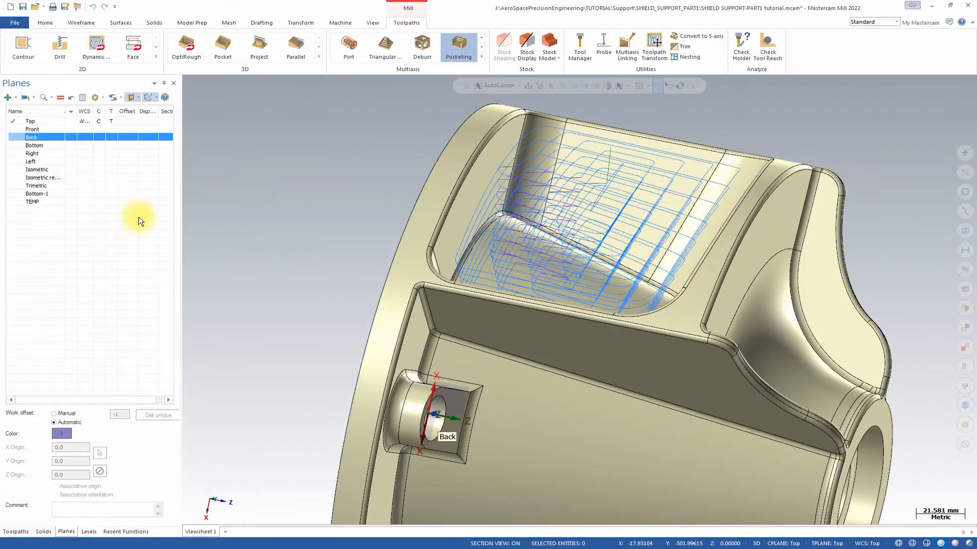
{"action": "left_click", "coordinate": [169, 137]}
{"action": "middle_click_drag", "start_coordinate": [666, 240], "coordinate": [441, 121]}
{"action": "middle_click_drag", "start_coordinate": [522, 127], "coordinate": [484, 156]}
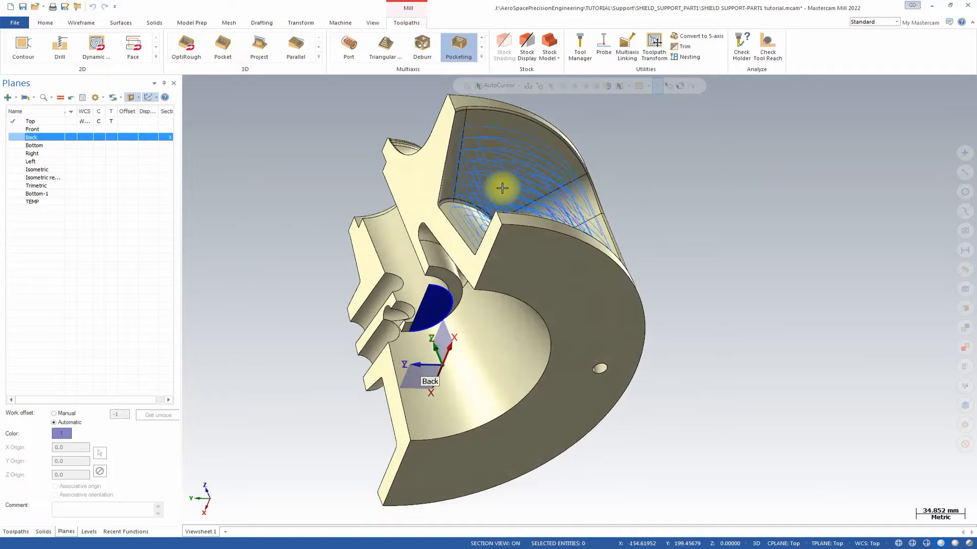
{"action": "middle_click_drag", "start_coordinate": [502, 188], "coordinate": [472, 231]}
{"action": "scroll", "coordinate": [465, 201], "scroll_direction": "up", "scroll_amount": 4}
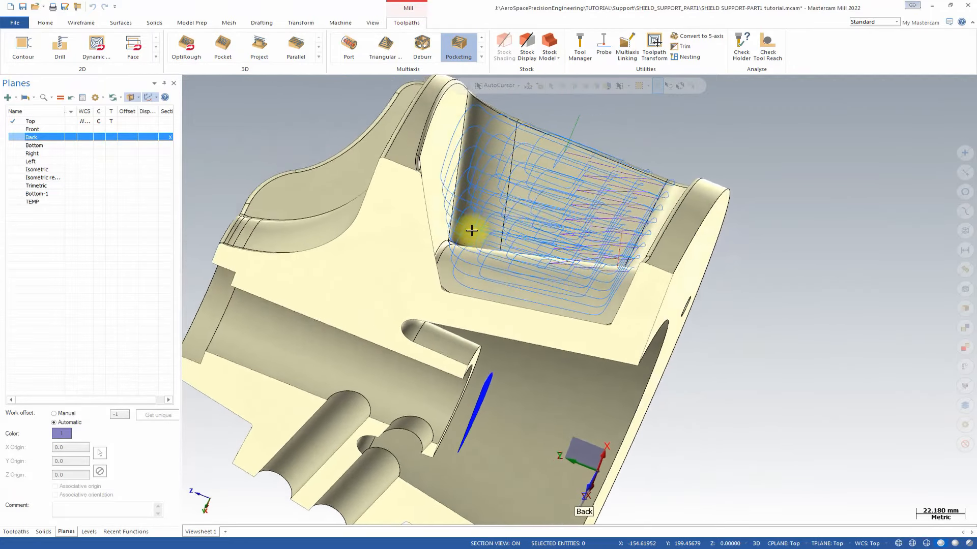
{"action": "scroll", "coordinate": [471, 231], "scroll_direction": "down", "scroll_amount": 2}
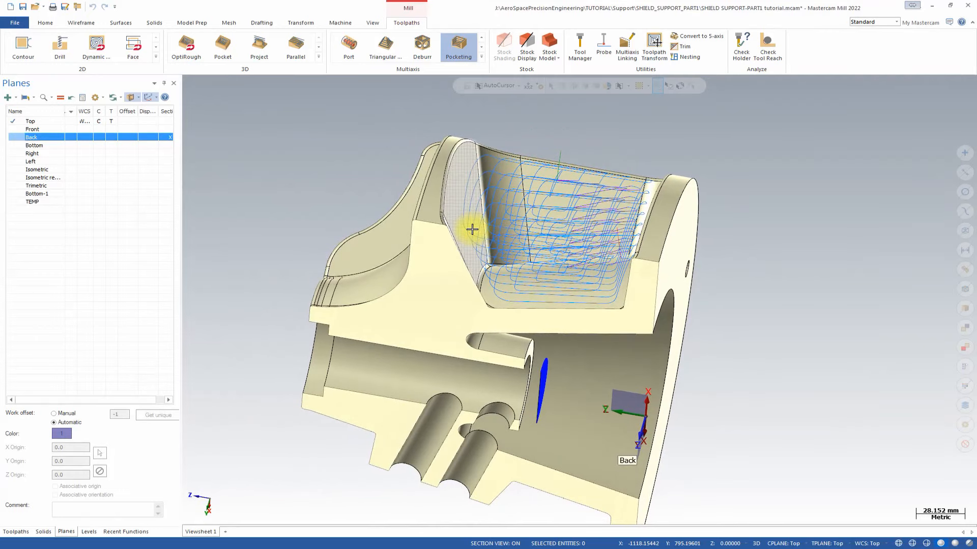
{"action": "middle_click_drag", "start_coordinate": [534, 232], "coordinate": [624, 260]}
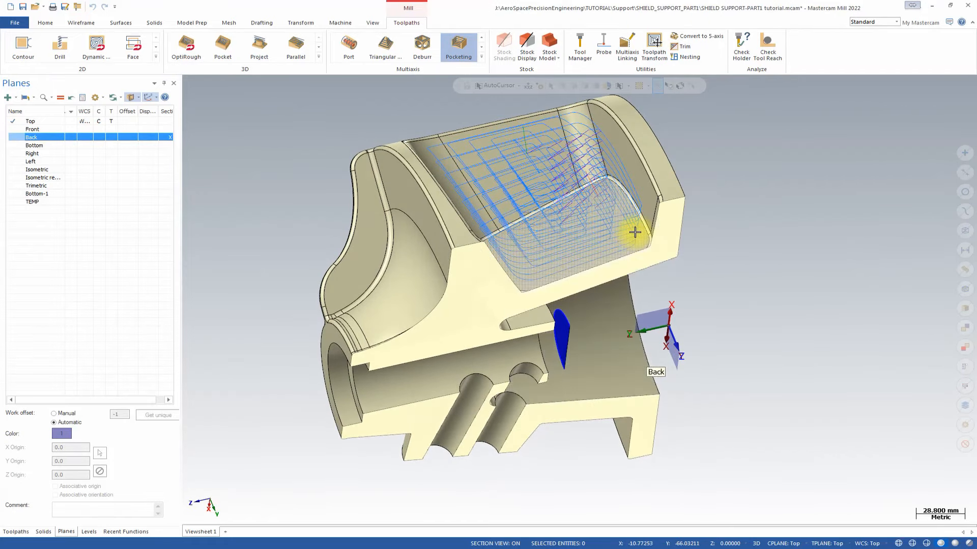
{"action": "middle_click_drag", "start_coordinate": [524, 221], "coordinate": [475, 220]}
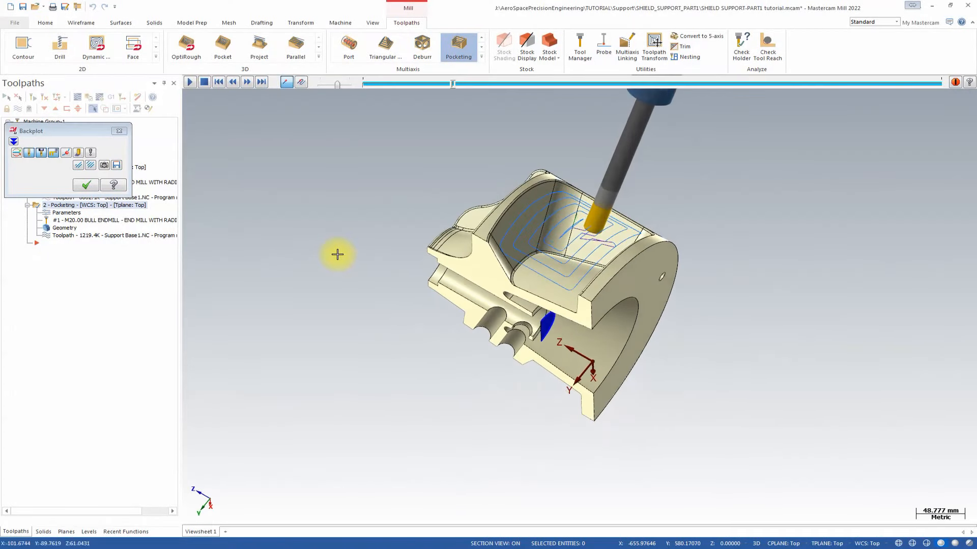
Examine the backplotted tool motion inside the sectioned pocket from several angles, through to the end of the toolpath.
{"action": "middle_click_drag", "start_coordinate": [341, 255], "coordinate": [507, 130]}
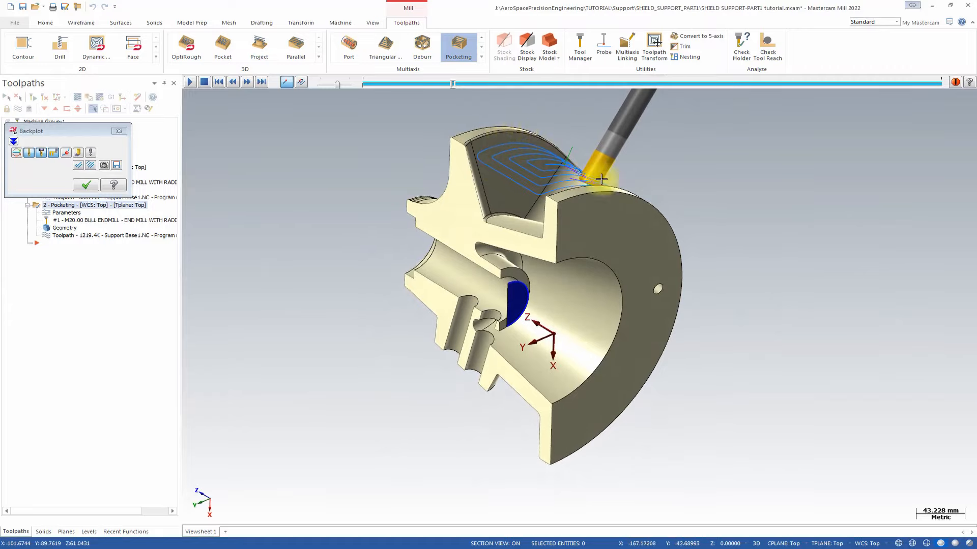
{"action": "middle_click_drag", "start_coordinate": [601, 179], "coordinate": [610, 202]}
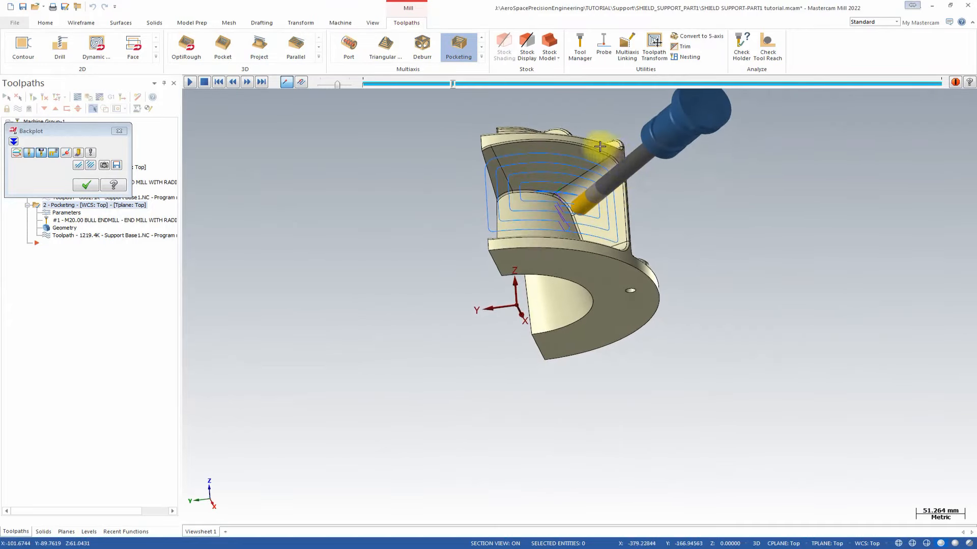
{"action": "middle_click_drag", "start_coordinate": [494, 181], "coordinate": [619, 183]}
{"action": "scroll", "coordinate": [619, 184], "scroll_direction": "up", "scroll_amount": 5}
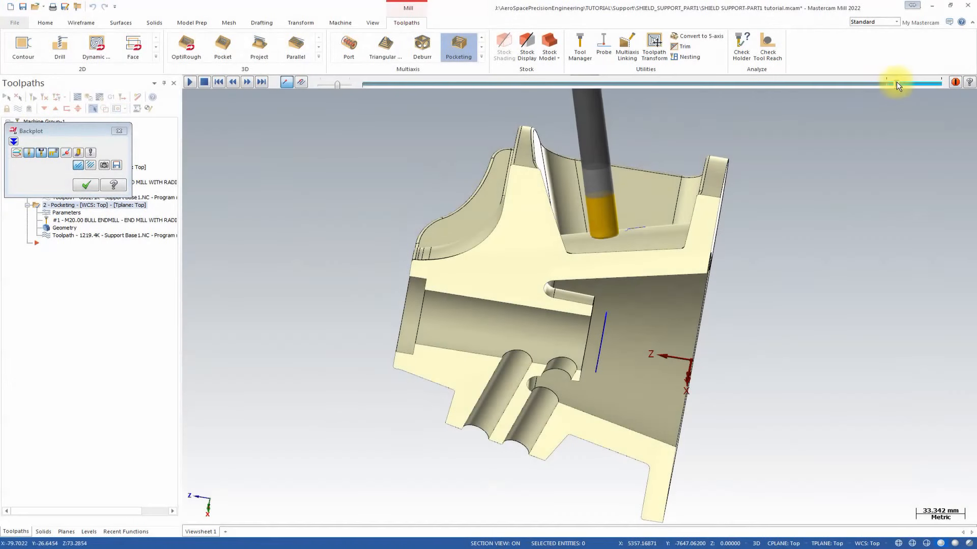
{"action": "left_click_drag", "start_coordinate": [896, 82], "coordinate": [954, 87]}
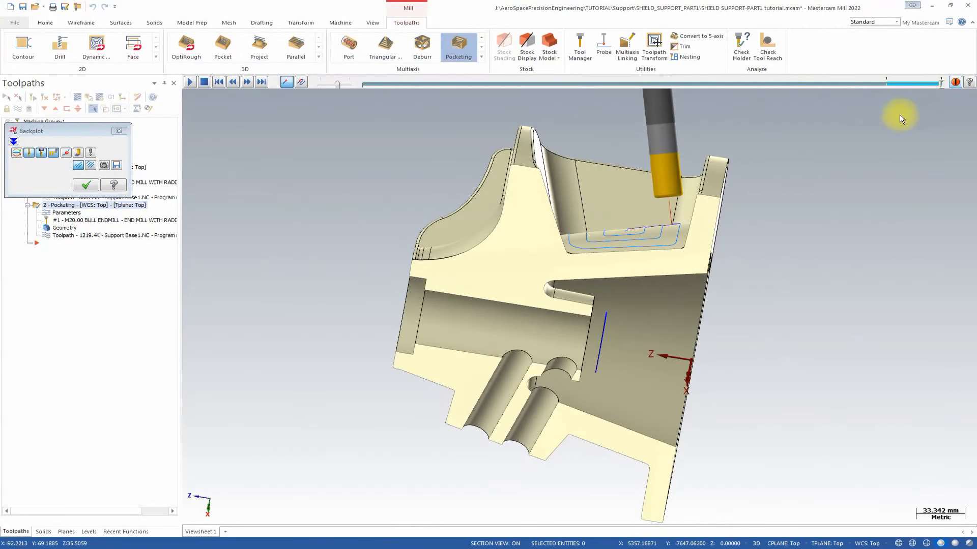
{"action": "middle_click_drag", "start_coordinate": [899, 114], "coordinate": [705, 295]}
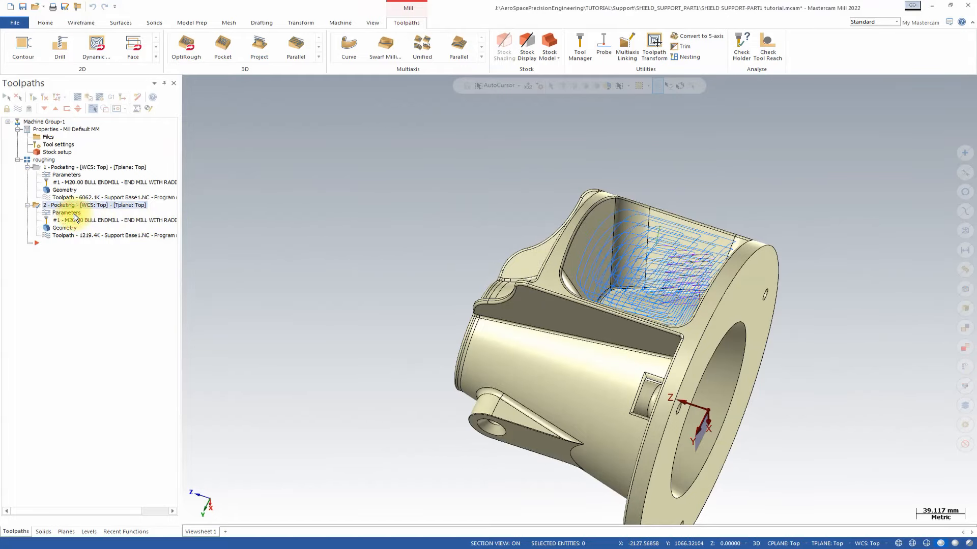
Enable intermediate slices in the depth step parameters of the second Pocketing toolpath.
{"action": "left_click", "coordinate": [74, 212]}
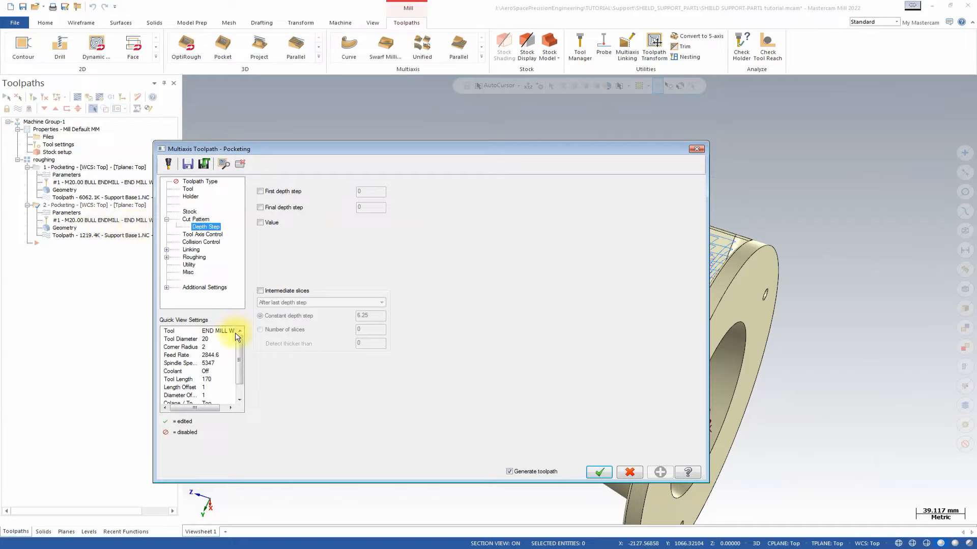
{"action": "left_click", "coordinate": [258, 291]}
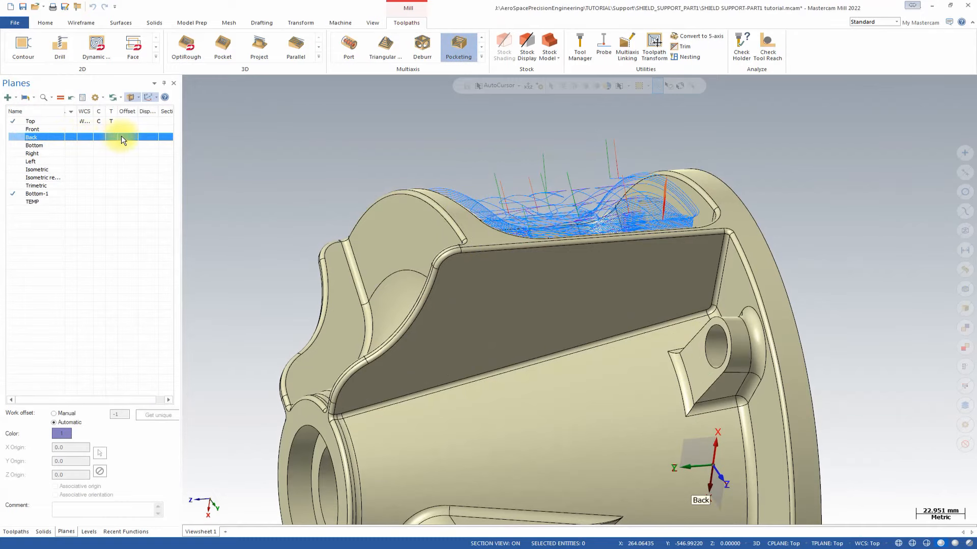
Turn off the Back plane section cut and return to the whole, unsectioned part.
{"action": "left_click", "coordinate": [169, 137]}
{"action": "middle_click_drag", "start_coordinate": [835, 331], "coordinate": [635, 293]}
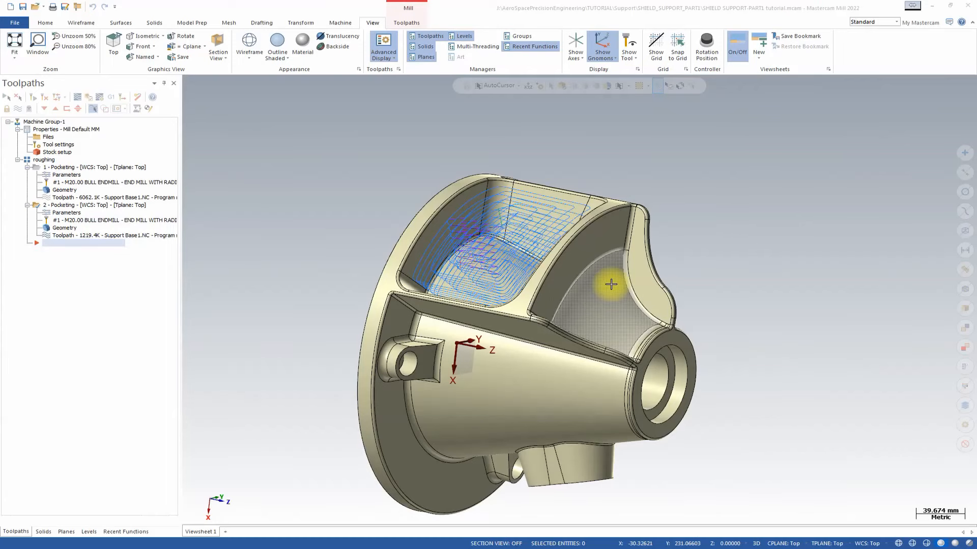
{"action": "left_click", "coordinate": [728, 253]}
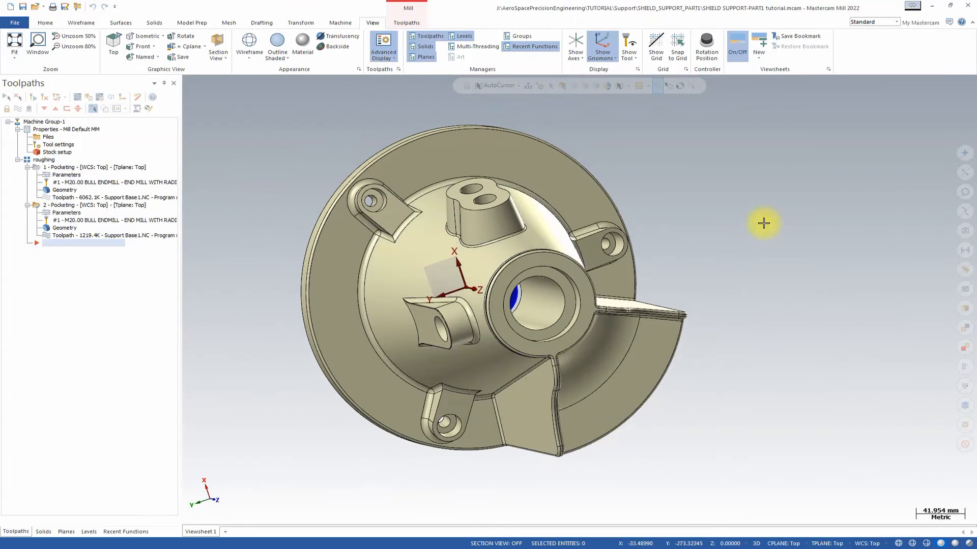
Create a third multiaxis Pocketing toolpath using tool 1, the 20 mm end mill with R2.0 corner radius.
{"action": "left_click", "coordinate": [408, 24]}
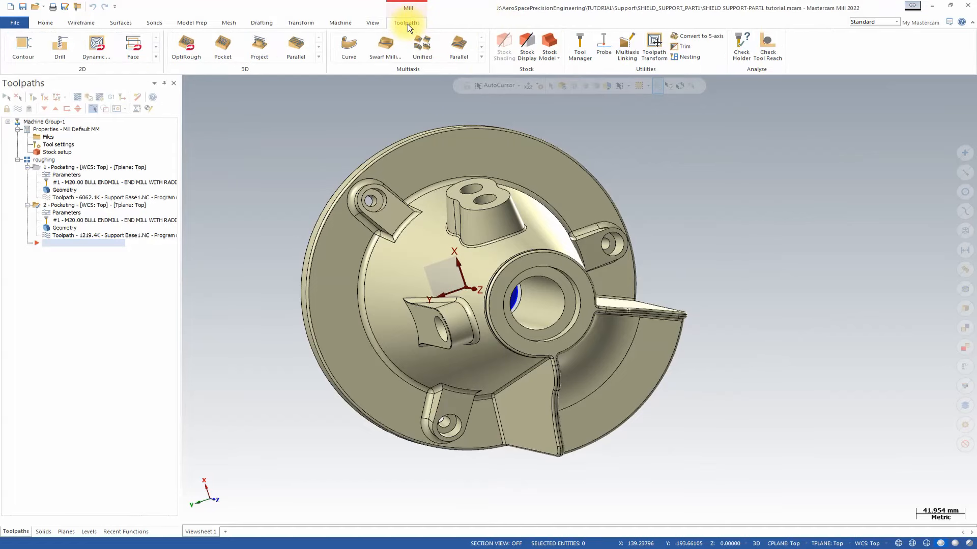
{"action": "left_click", "coordinate": [481, 59]}
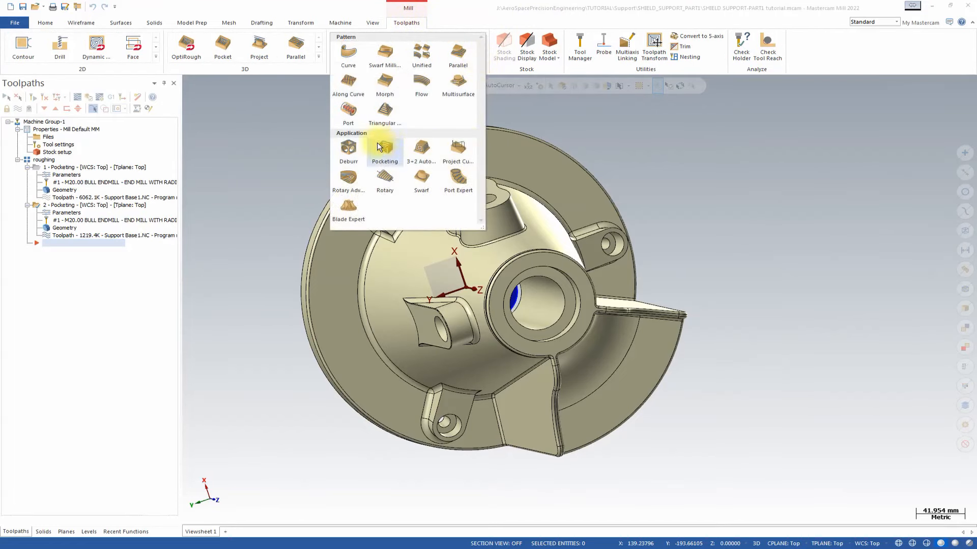
{"action": "left_click", "coordinate": [381, 147]}
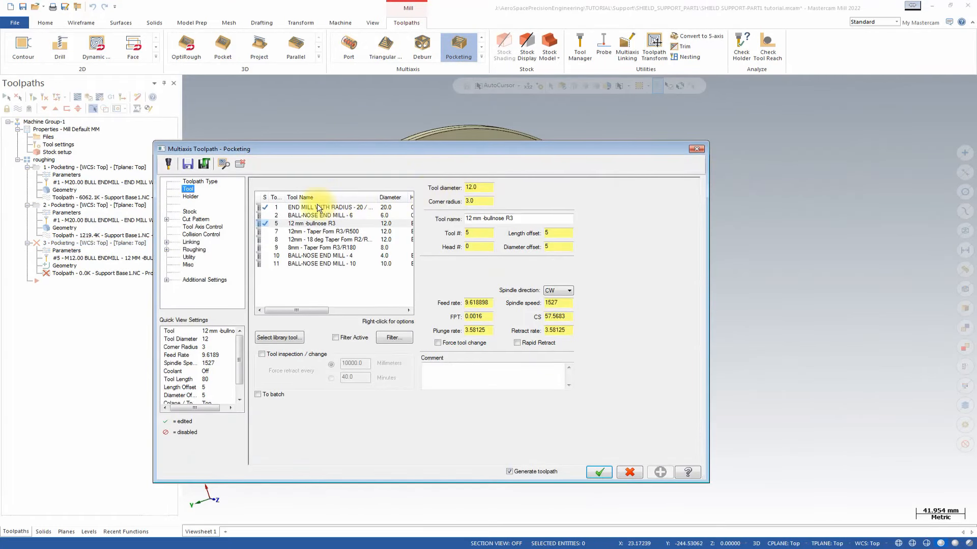
{"action": "left_click", "coordinate": [318, 209]}
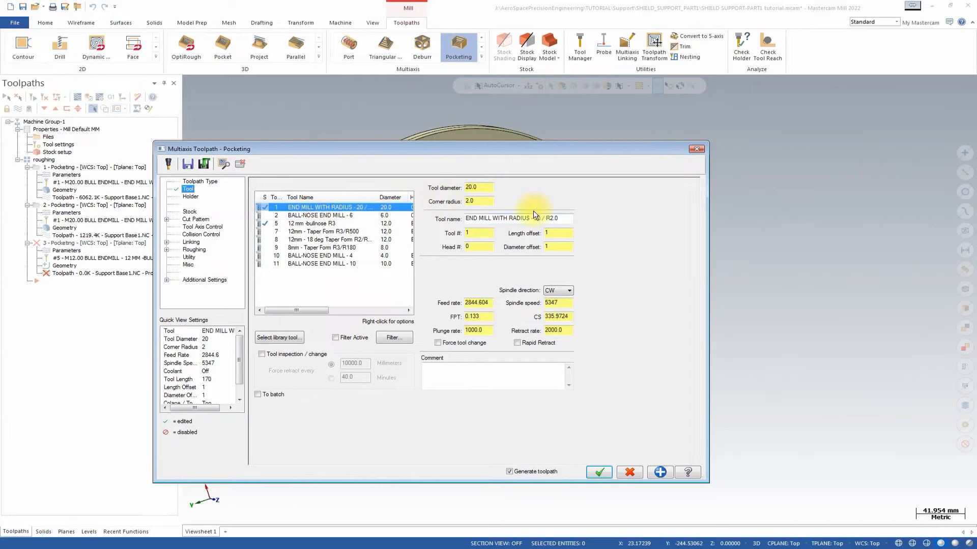
Enable user-selected stock geometry using the outer conical face, and expand that stock by 0.5.
{"action": "left_click", "coordinate": [190, 212]}
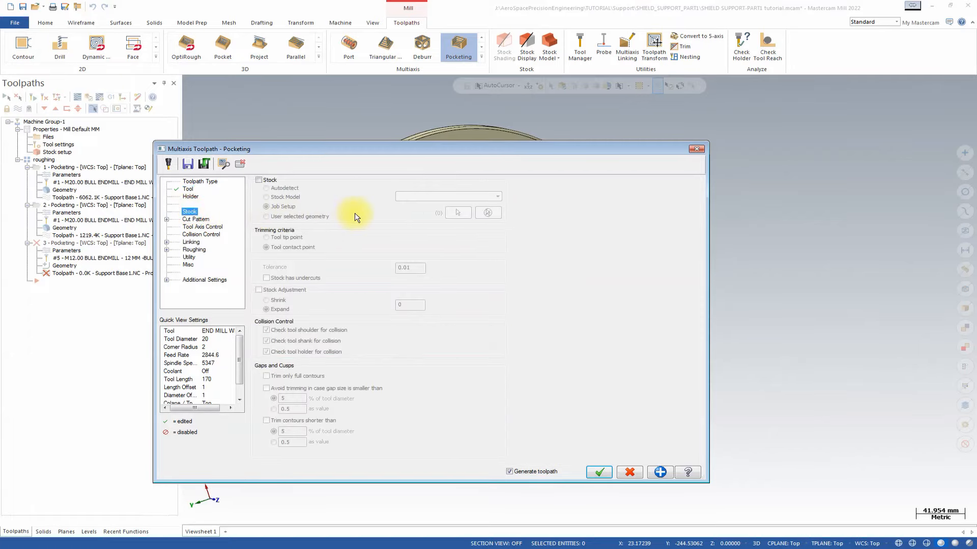
{"action": "left_click", "coordinate": [259, 180]}
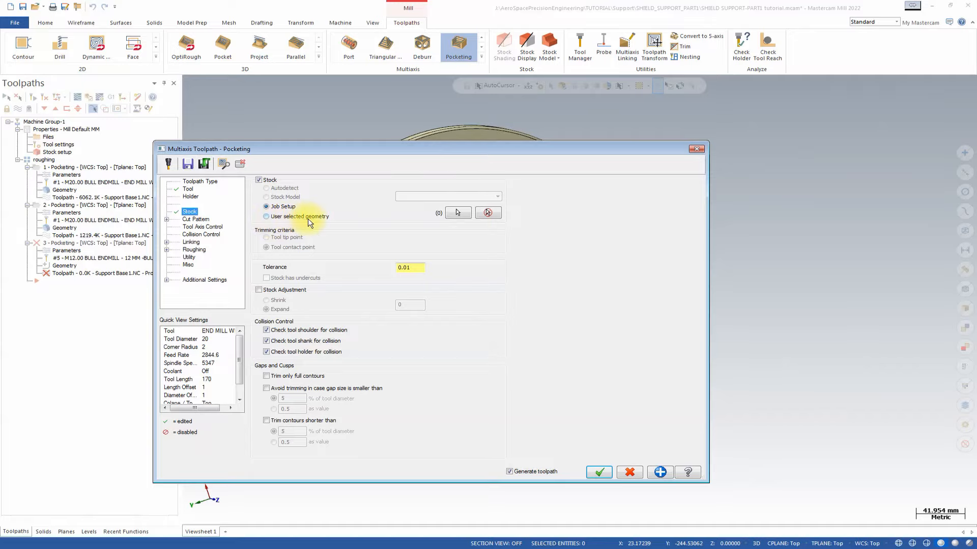
{"action": "left_click", "coordinate": [267, 216]}
{"action": "left_click", "coordinate": [456, 212]}
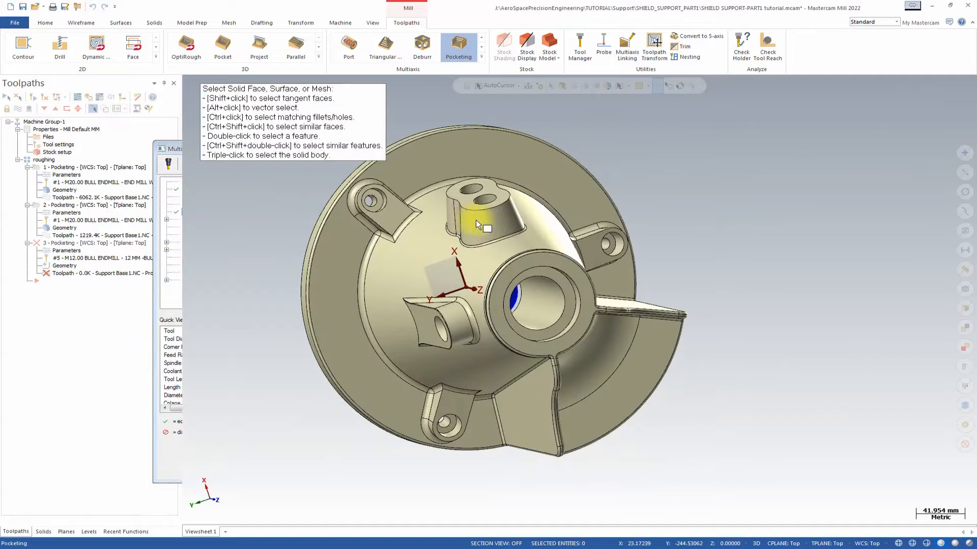
{"action": "left_click", "coordinate": [425, 243]}
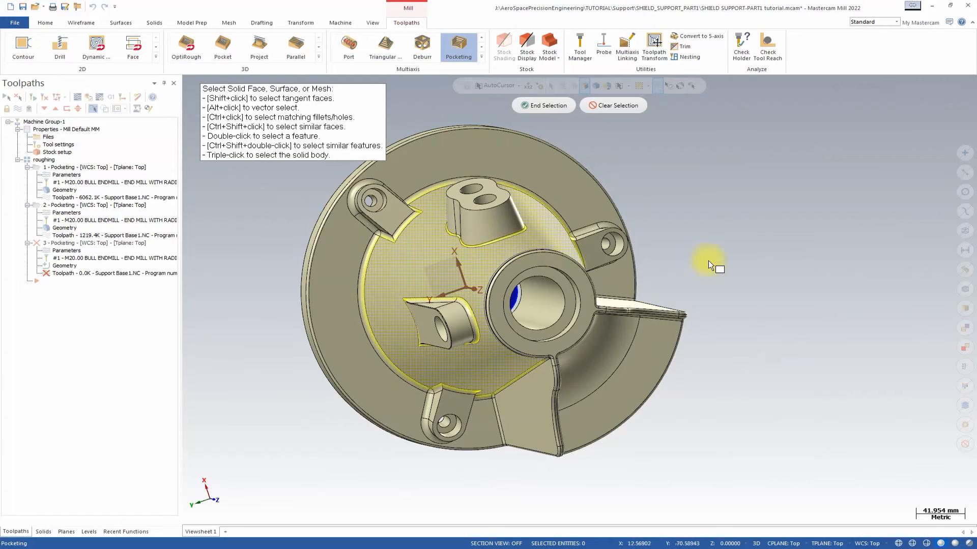
{"action": "middle_click_drag", "start_coordinate": [800, 270], "coordinate": [764, 270]}
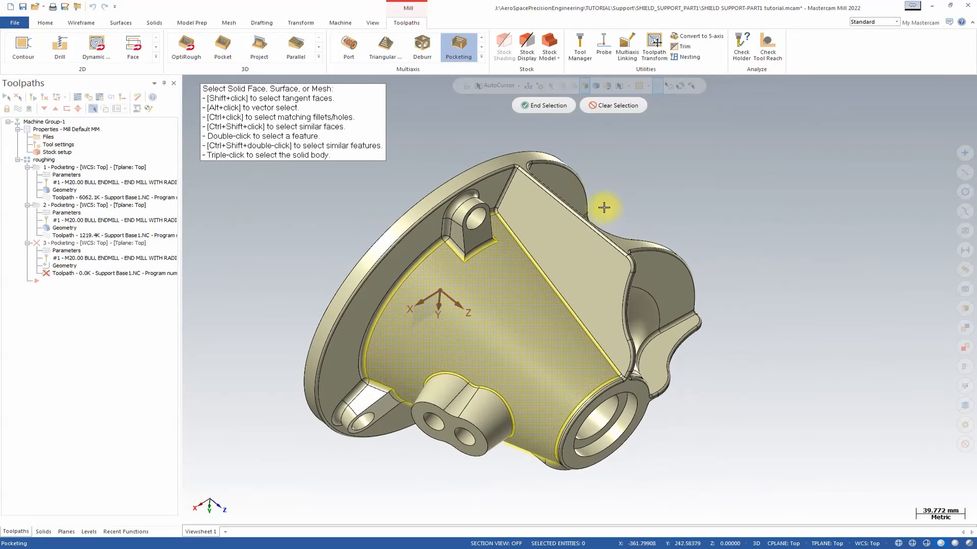
{"action": "left_click", "coordinate": [551, 107]}
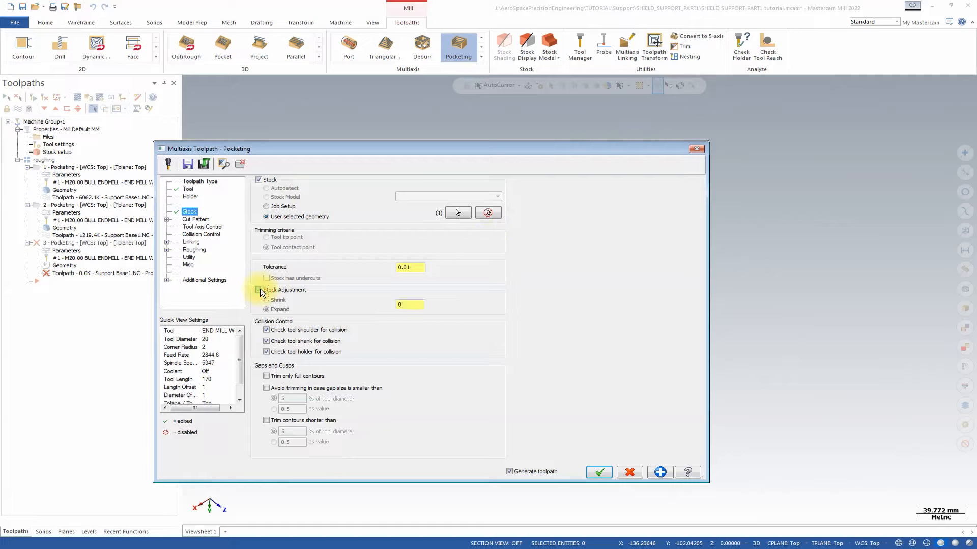
{"action": "left_click", "coordinate": [417, 304]}
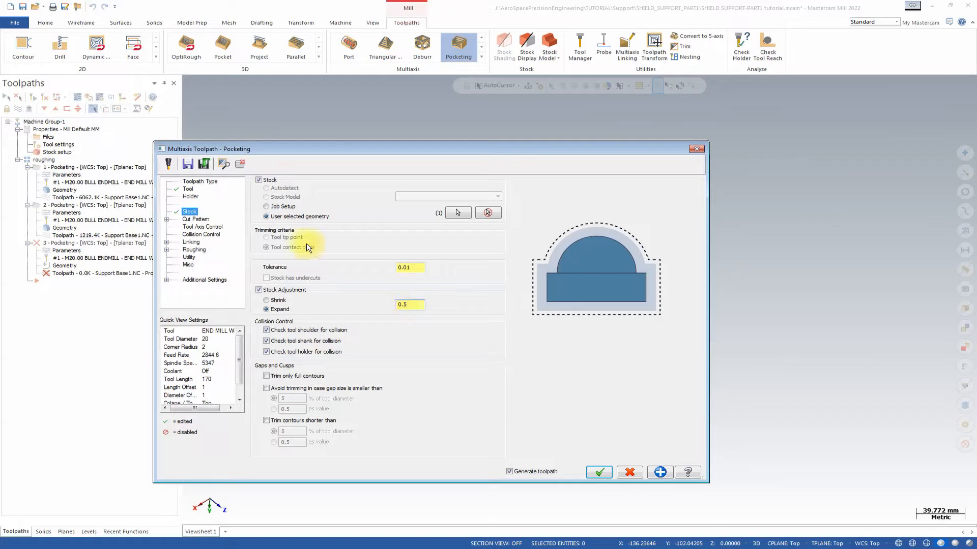
Pick the solid body as machining geometry in the cut pattern, leaving out the faces inside the pocket and the adjacent curved recess.
{"action": "left_click", "coordinate": [195, 220]}
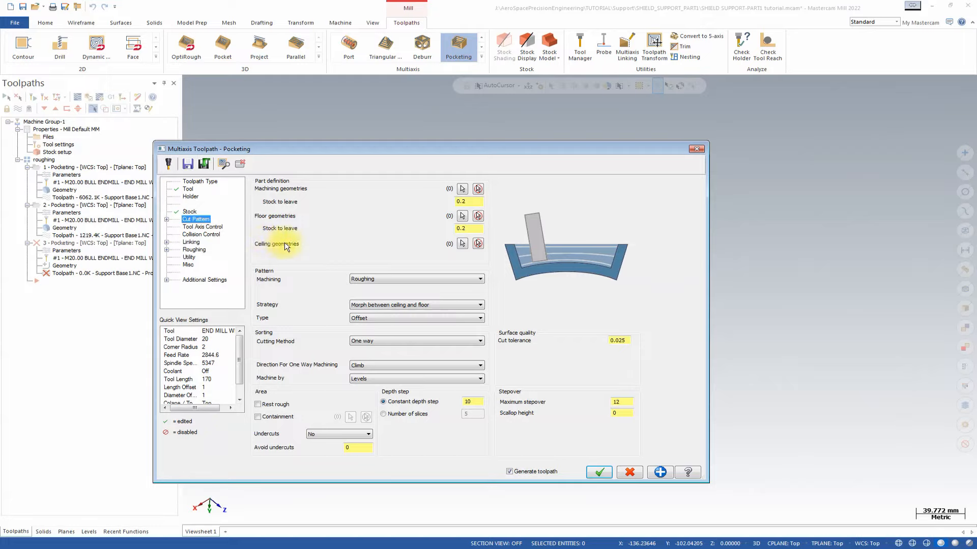
{"action": "left_click", "coordinate": [461, 191]}
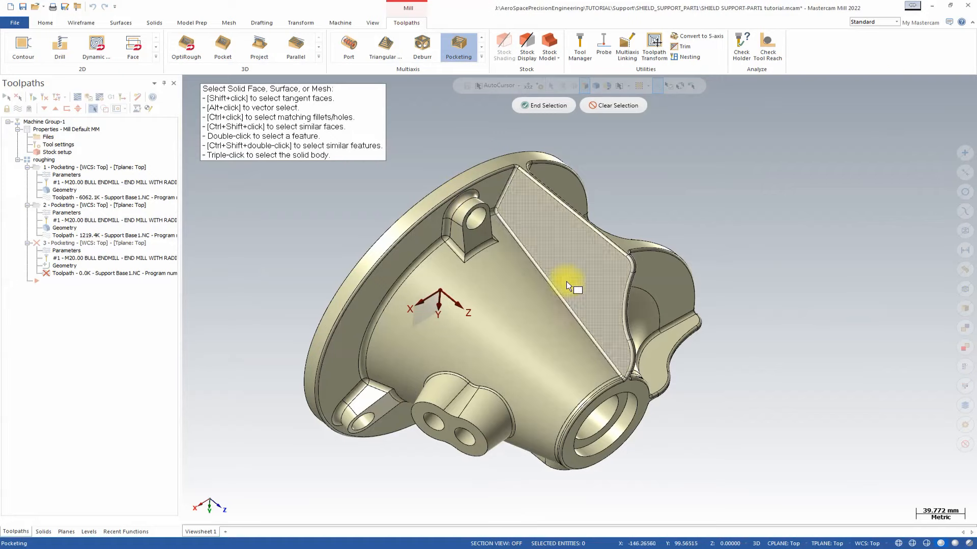
{"action": "middle_click_drag", "start_coordinate": [566, 277], "coordinate": [548, 304]}
{"action": "left_click", "coordinate": [534, 264], "text": "shift"}
{"action": "triple_click", "coordinate": [541, 256]}
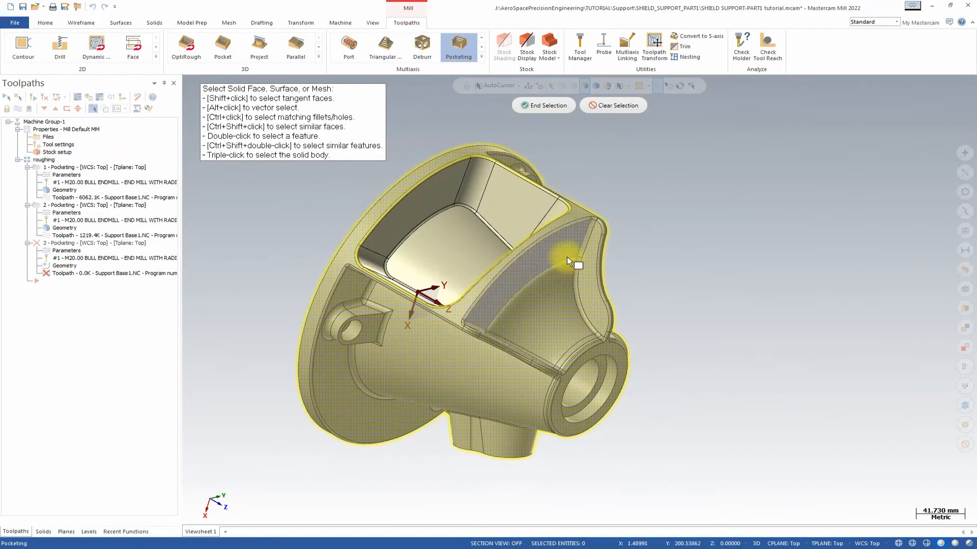
{"action": "left_click", "coordinate": [590, 341]}
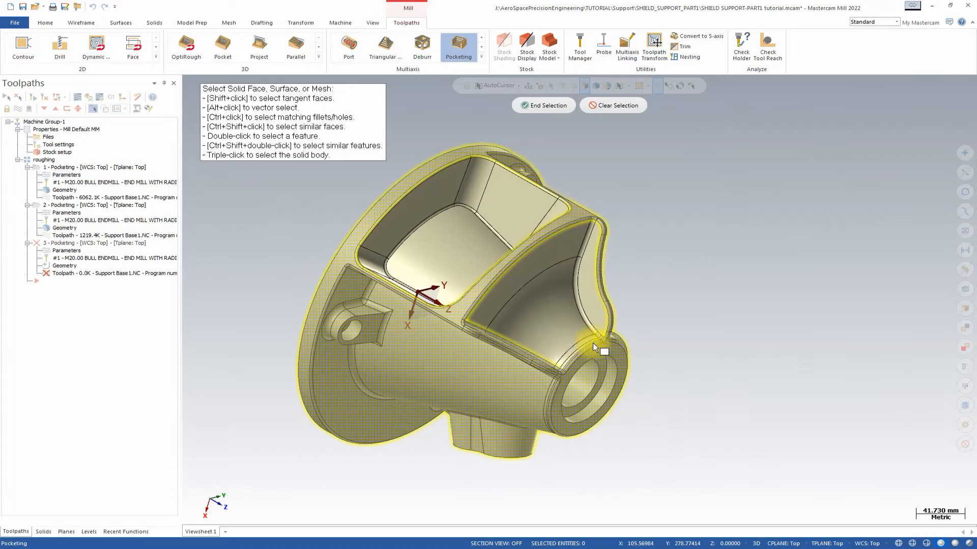
{"action": "scroll", "coordinate": [593, 343], "scroll_direction": "up", "scroll_amount": 2}
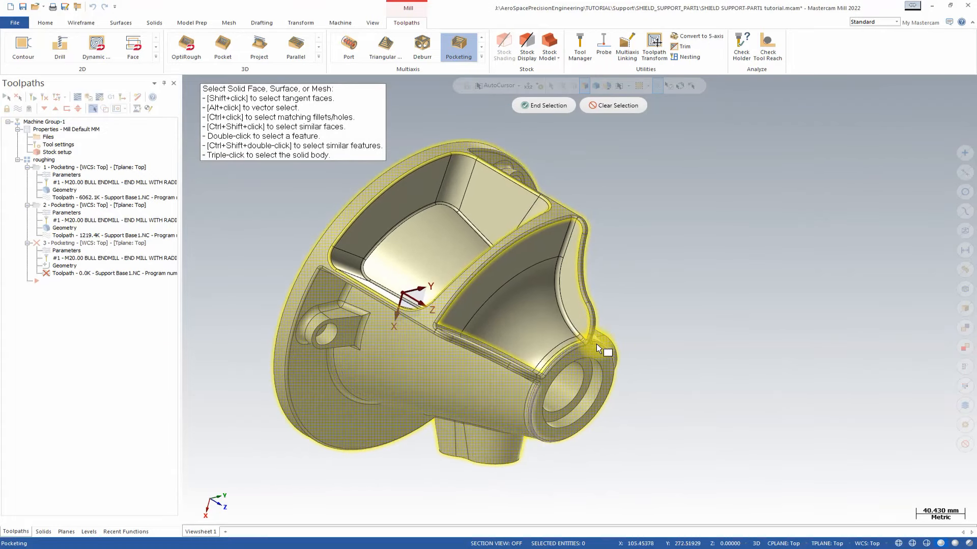
{"action": "scroll", "coordinate": [584, 348], "scroll_direction": "up", "scroll_amount": 5}
{"action": "middle_click_drag", "start_coordinate": [587, 371], "coordinate": [728, 344]}
{"action": "scroll", "coordinate": [728, 344], "scroll_direction": "down", "scroll_amount": 2}
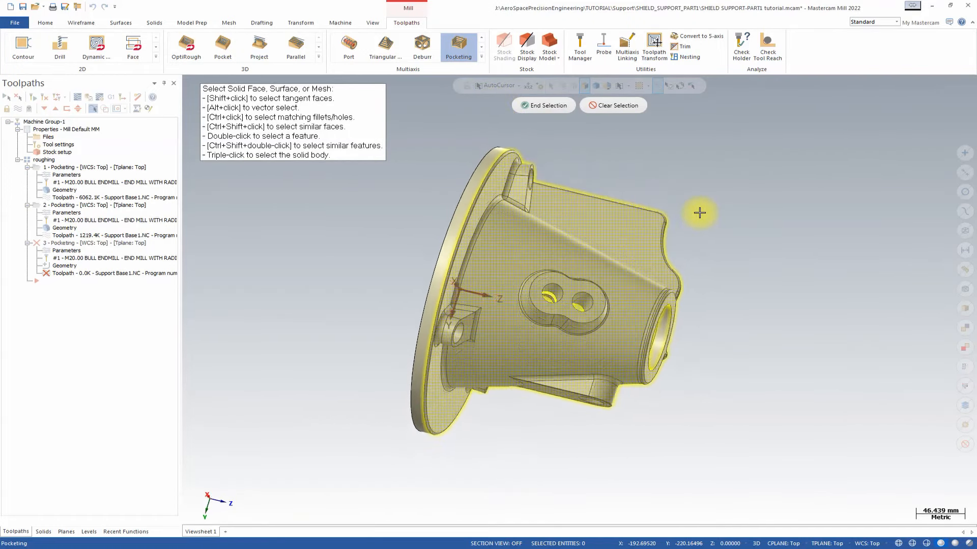
{"action": "left_click", "coordinate": [554, 106]}
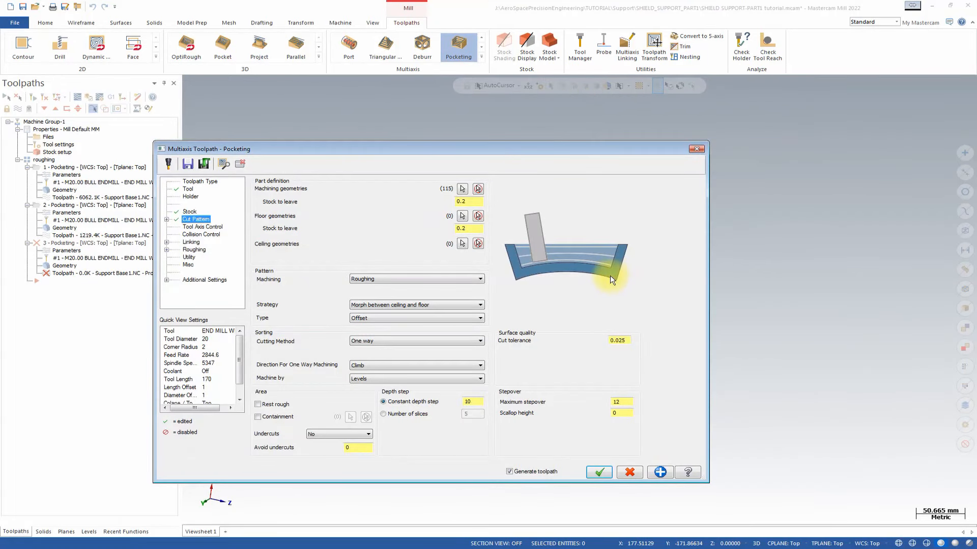
Assign the part's outer conical face as the floor geometry of the third Pocketing toolpath.
{"action": "left_click", "coordinate": [461, 217]}
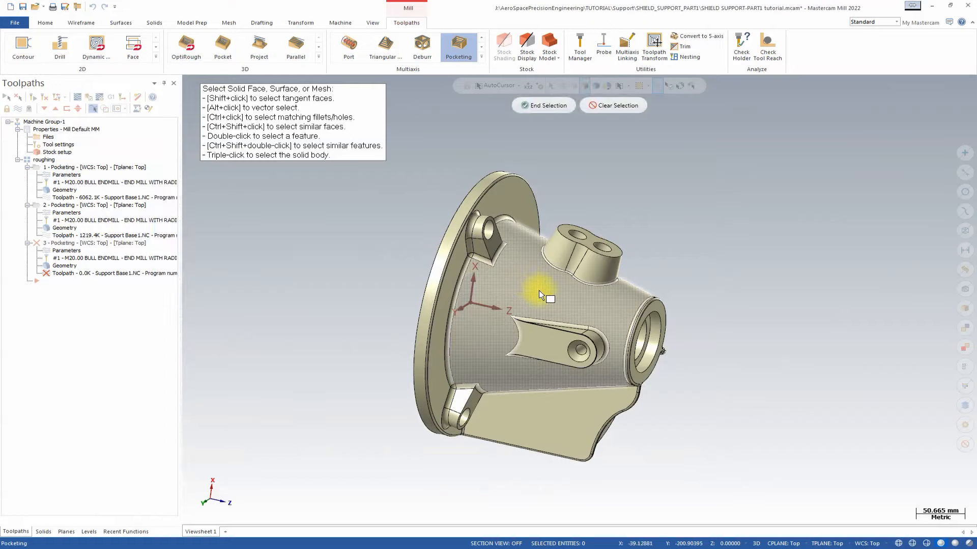
{"action": "left_click", "coordinate": [539, 290]}
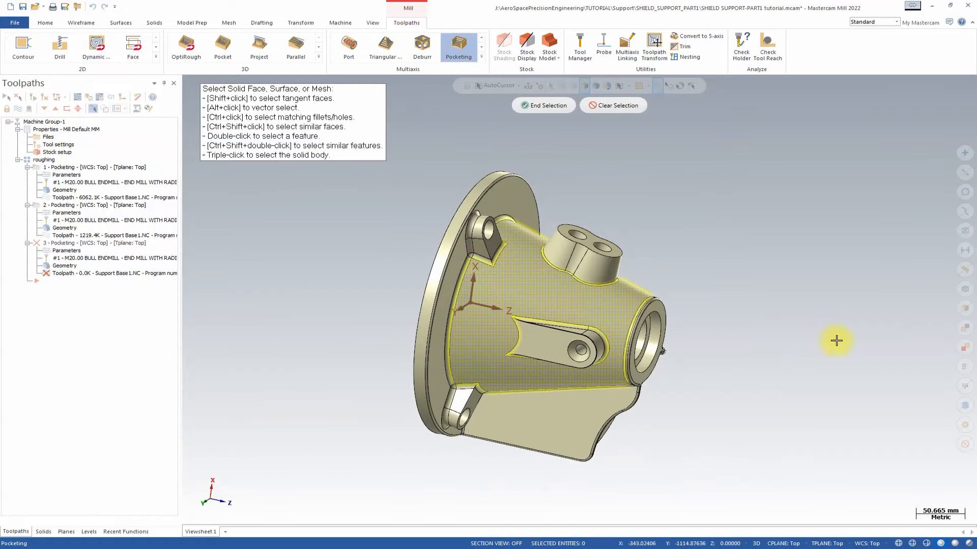
{"action": "left_click", "coordinate": [560, 107]}
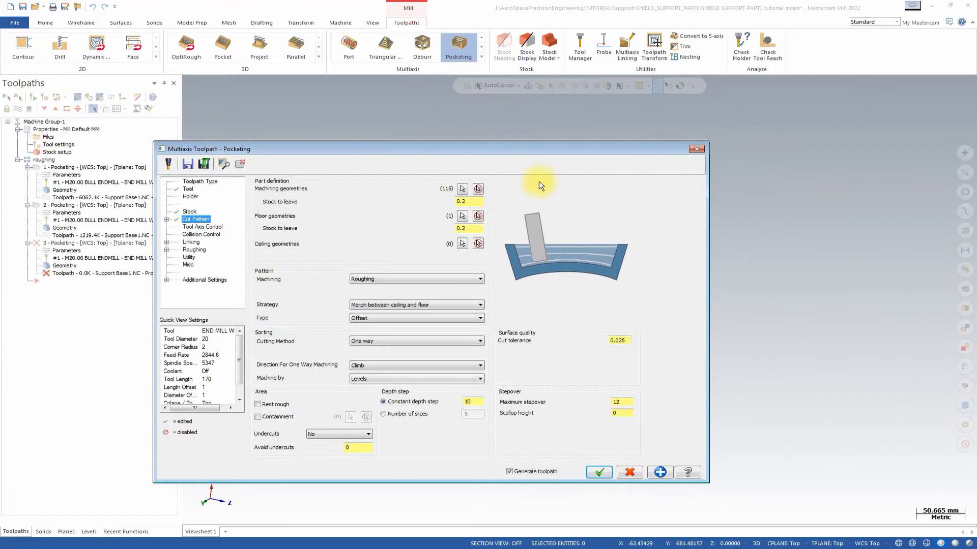
Keep 0.2 stock to leave, set the strategy to Offset from floor, and open the constant depth step for editing.
{"action": "left_click", "coordinate": [476, 228]}
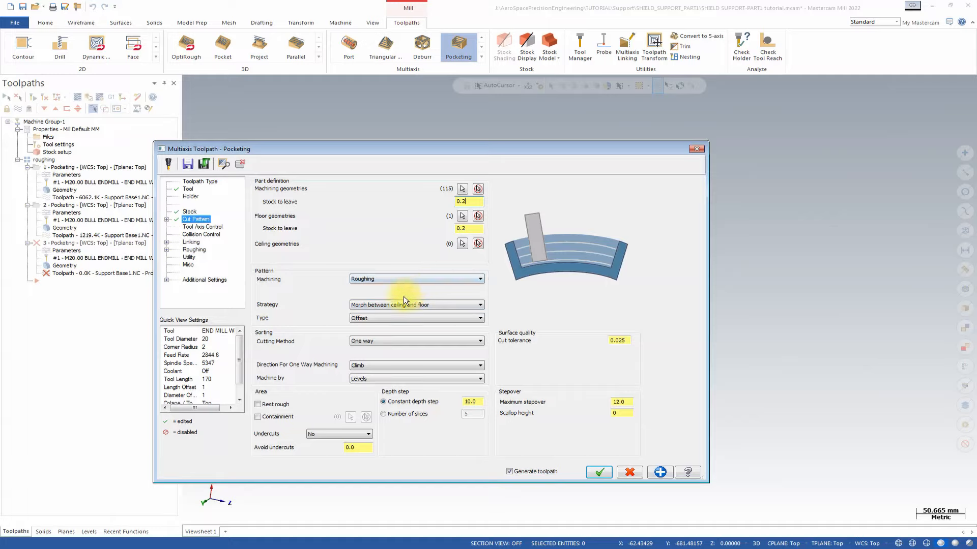
{"action": "left_click", "coordinate": [388, 305]}
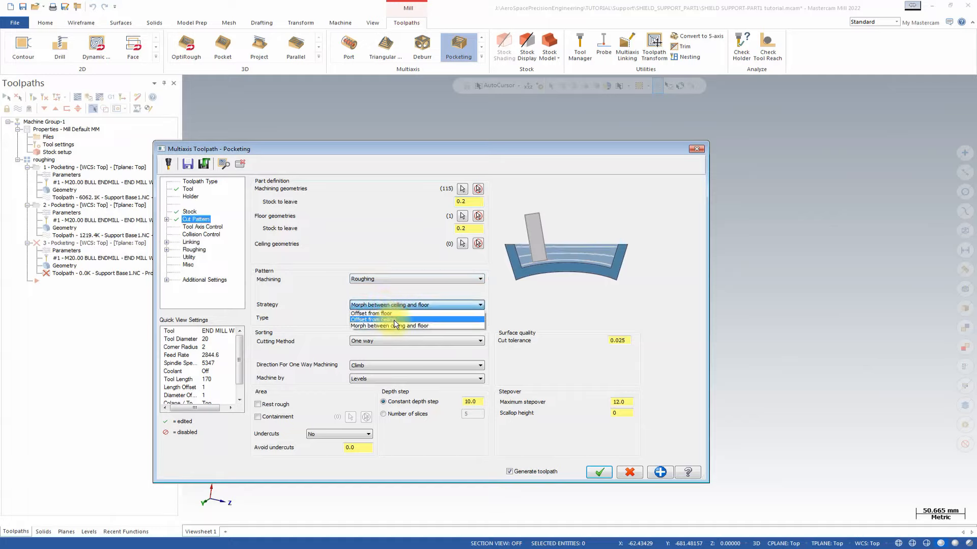
{"action": "left_click", "coordinate": [395, 320]}
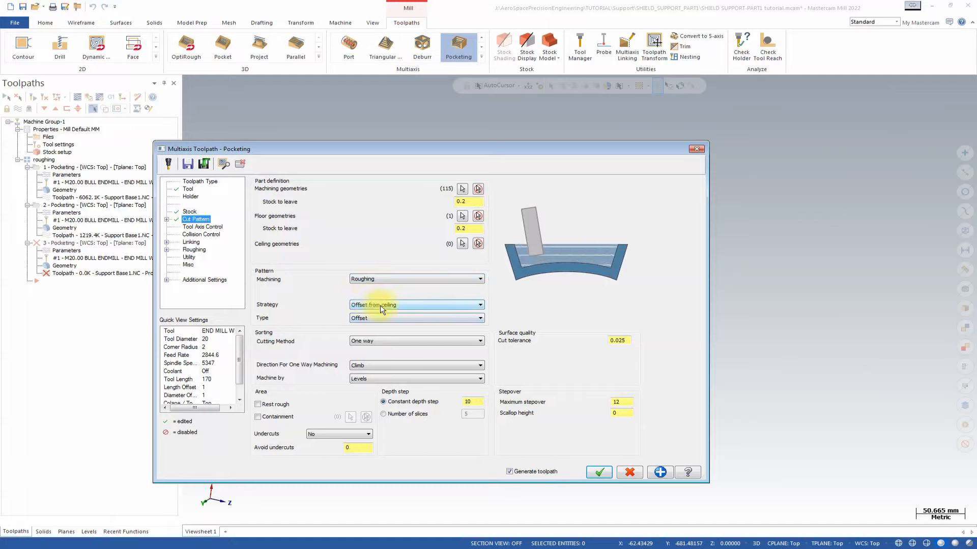
{"action": "left_click", "coordinate": [407, 306]}
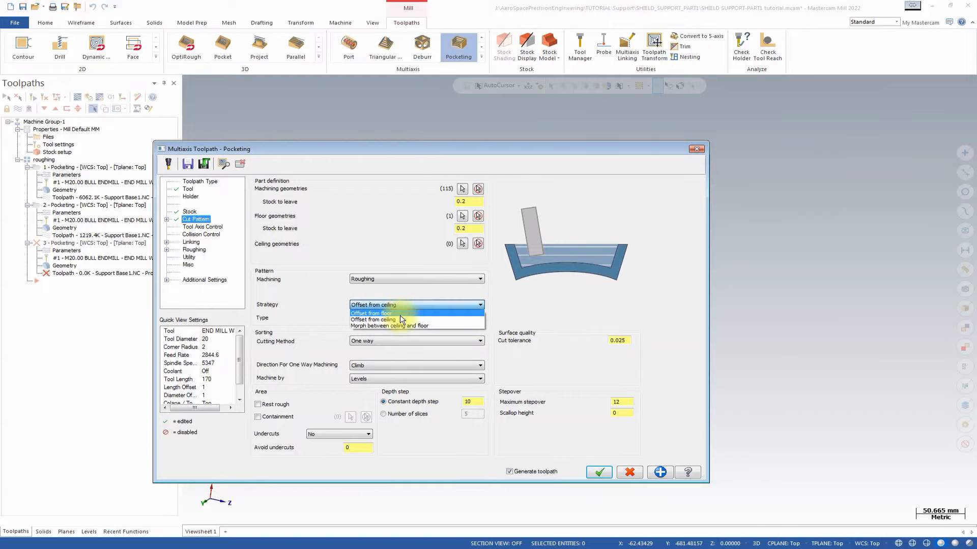
{"action": "left_click", "coordinate": [400, 314]}
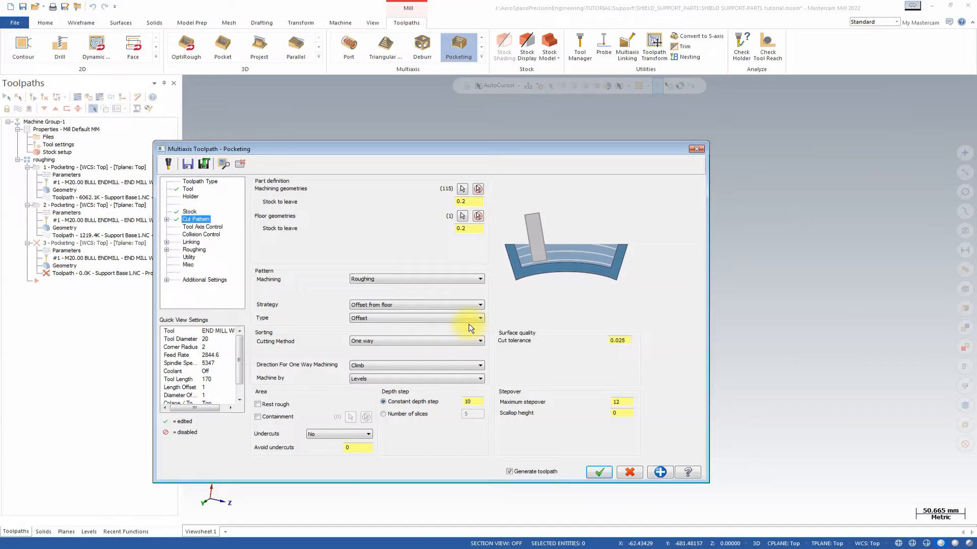
{"action": "double_click", "coordinate": [481, 402]}
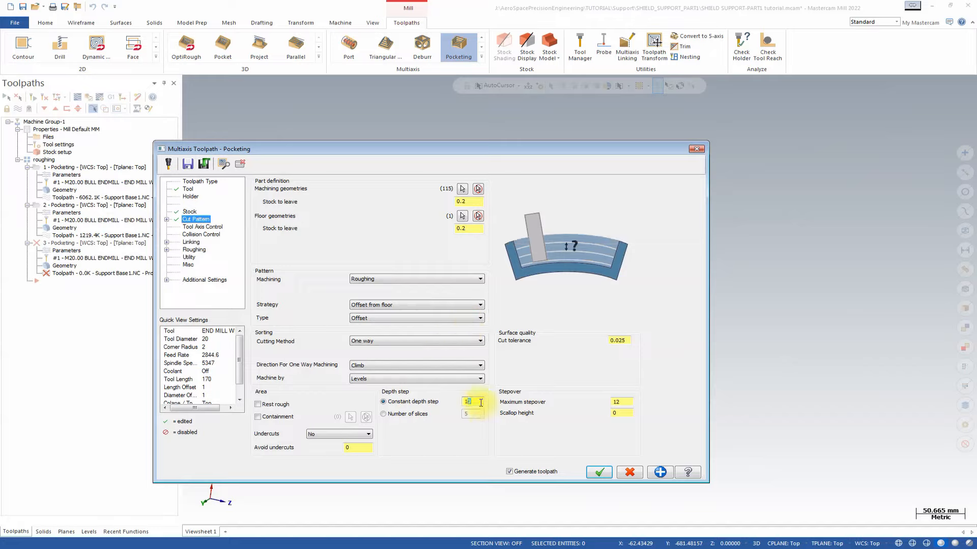
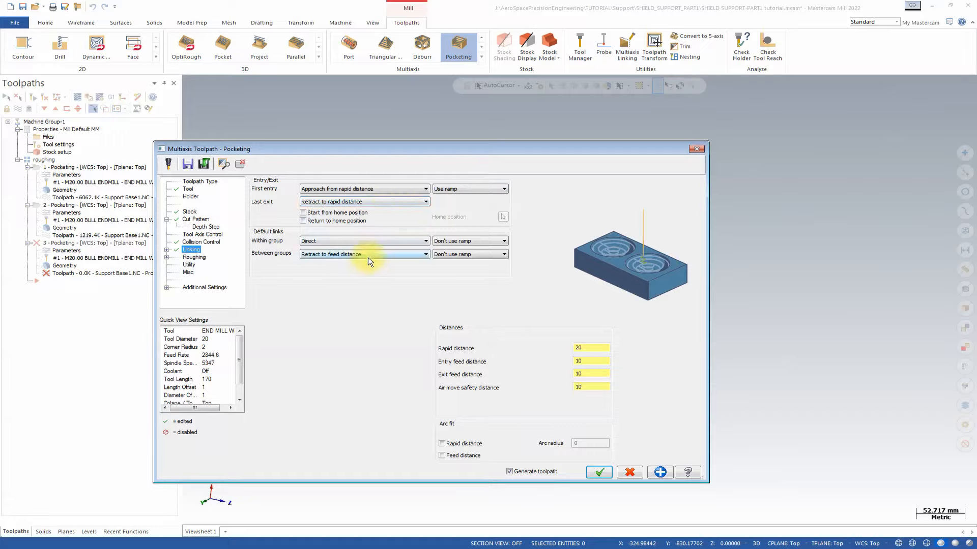
Link between groups with Retract to rapid distance using a ramp, and set the rapid distance to 40.
{"action": "left_click", "coordinate": [369, 254]}
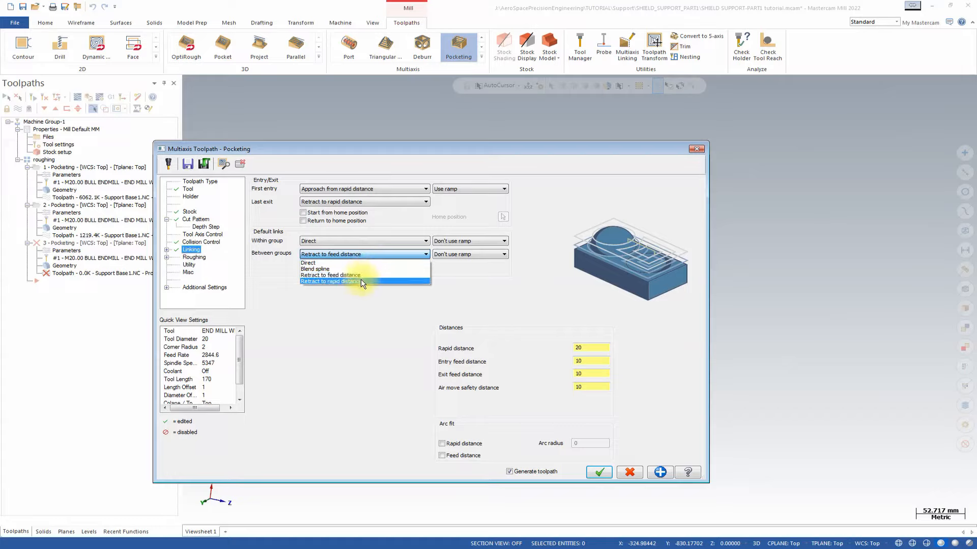
{"action": "left_click", "coordinate": [363, 282]}
{"action": "left_click", "coordinate": [450, 255]}
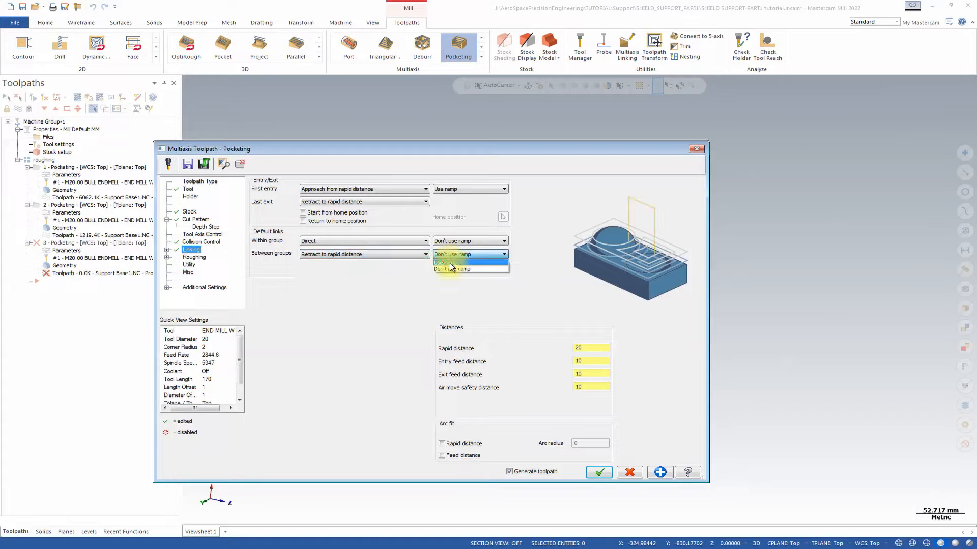
{"action": "left_click", "coordinate": [449, 263]}
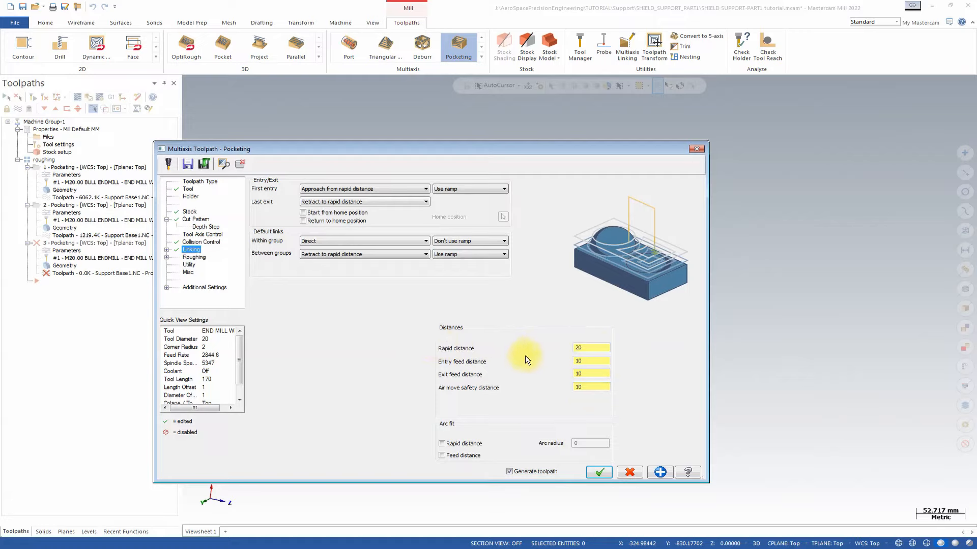
{"action": "left_click", "coordinate": [599, 347]}
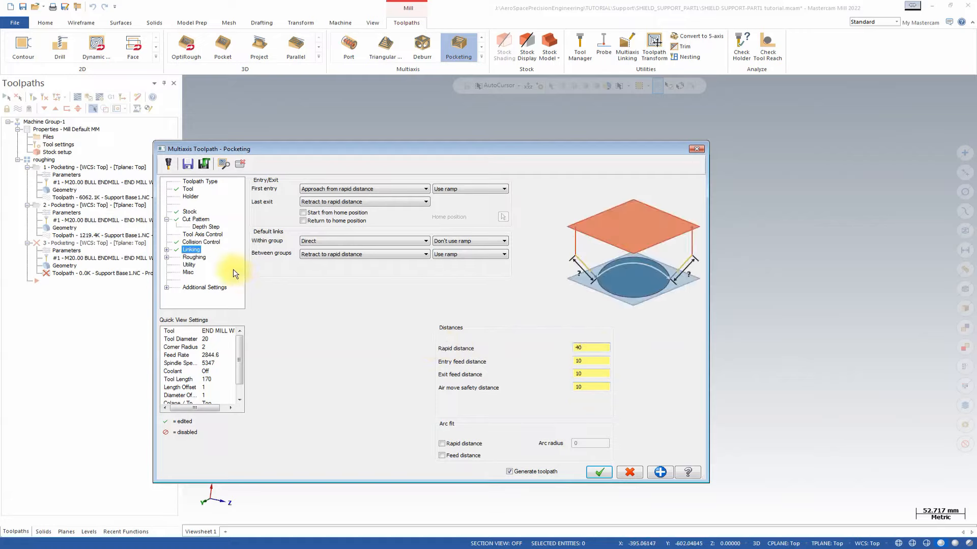
Check the roughing, utility, miscellaneous and planes settings of the third Pocketing toolpath and generate it.
{"action": "left_click", "coordinate": [199, 259]}
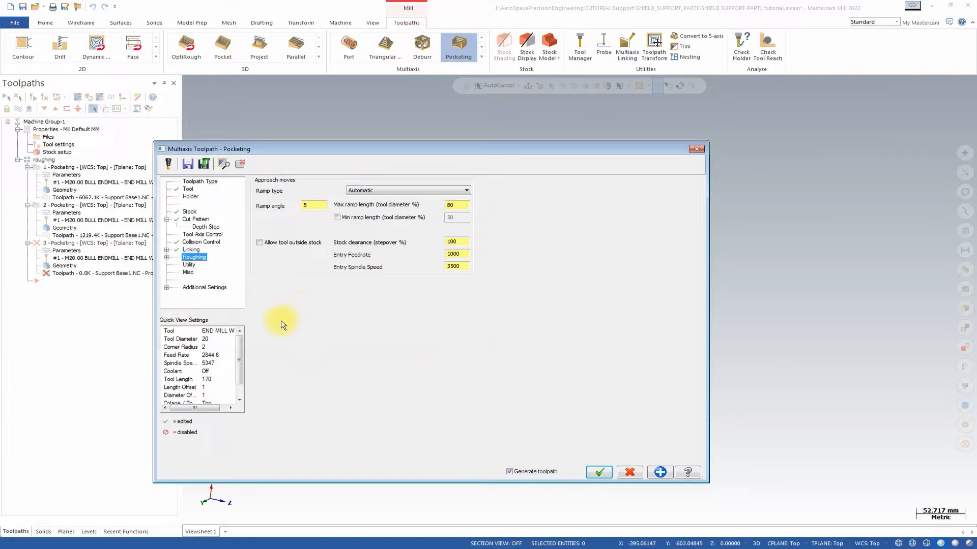
{"action": "left_click", "coordinate": [191, 265]}
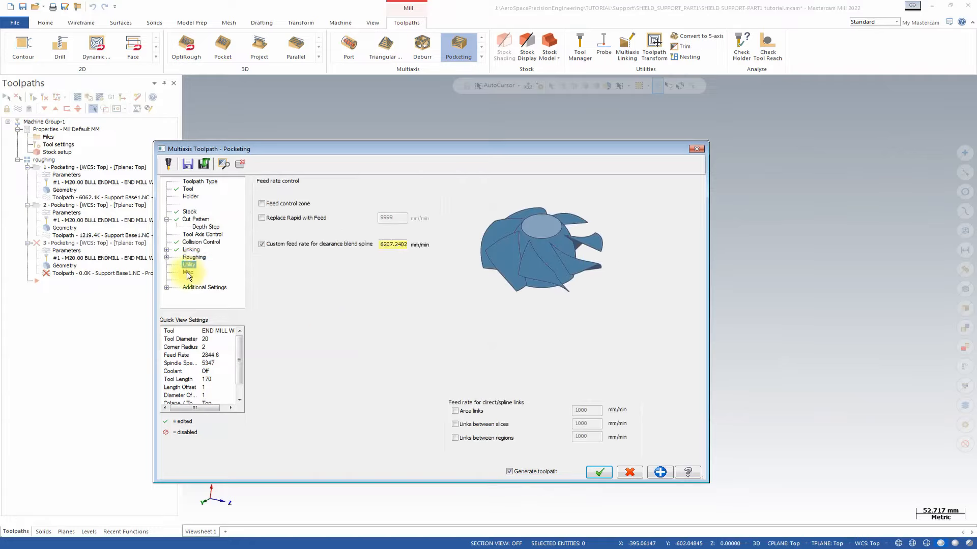
{"action": "left_click", "coordinate": [188, 273]}
{"action": "left_click", "coordinate": [185, 289]}
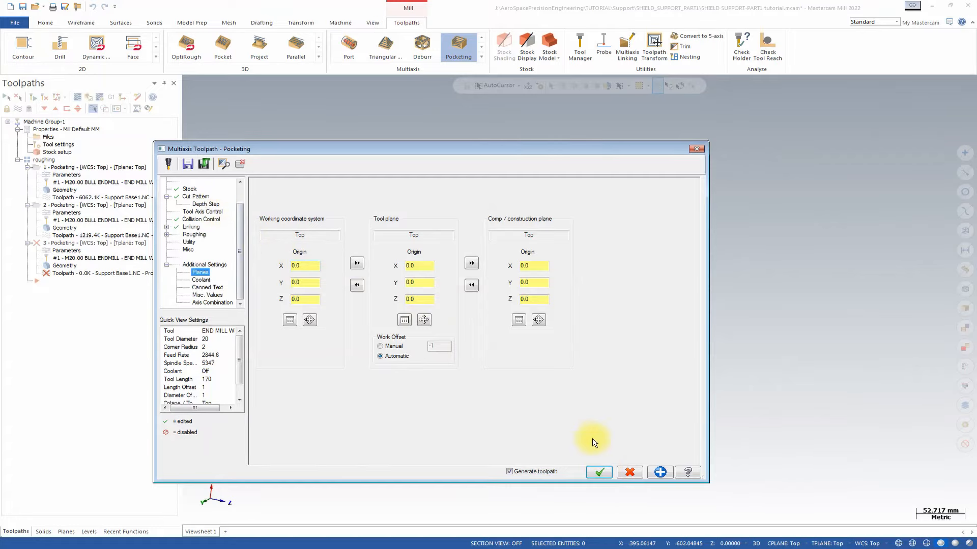
{"action": "left_click", "coordinate": [600, 473]}
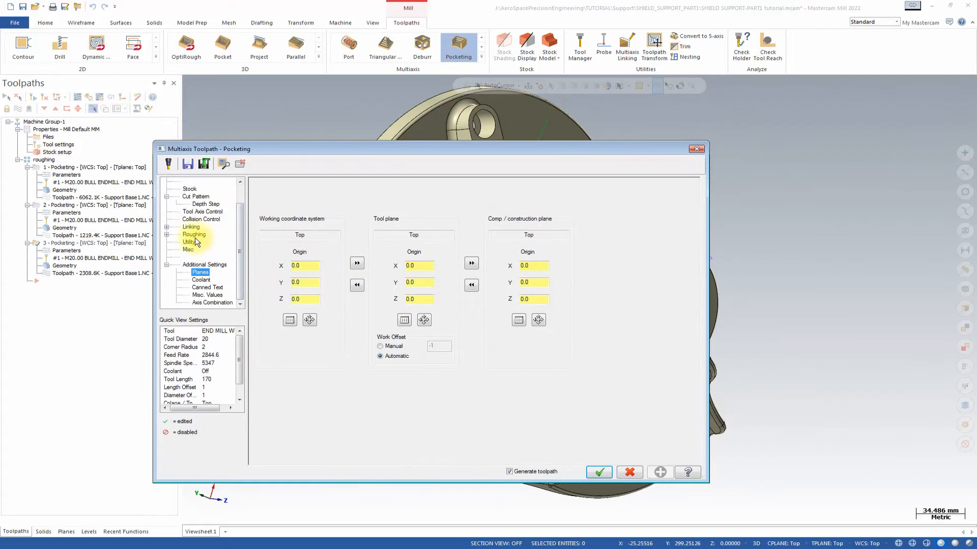
Set the roughing ramp type to Line with a ramp angle of 90 and regenerate the third Pocketing toolpath.
{"action": "left_click", "coordinate": [194, 235]}
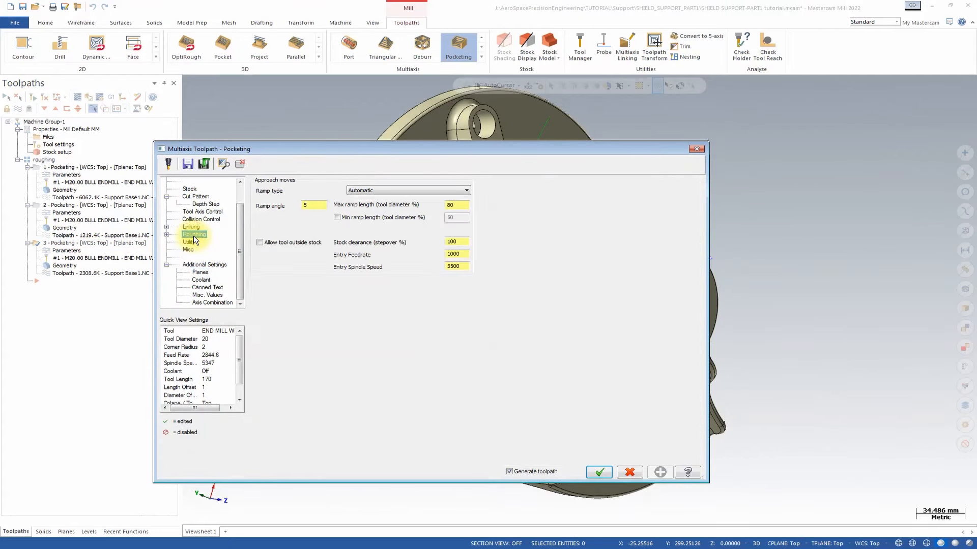
{"action": "left_click", "coordinate": [441, 190]}
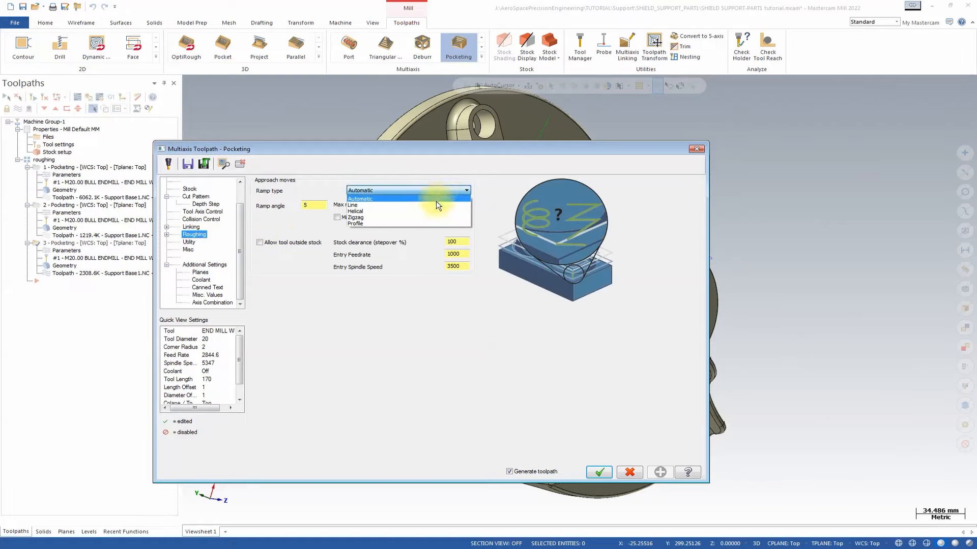
{"action": "left_click", "coordinate": [429, 205]}
{"action": "left_click", "coordinate": [314, 205]}
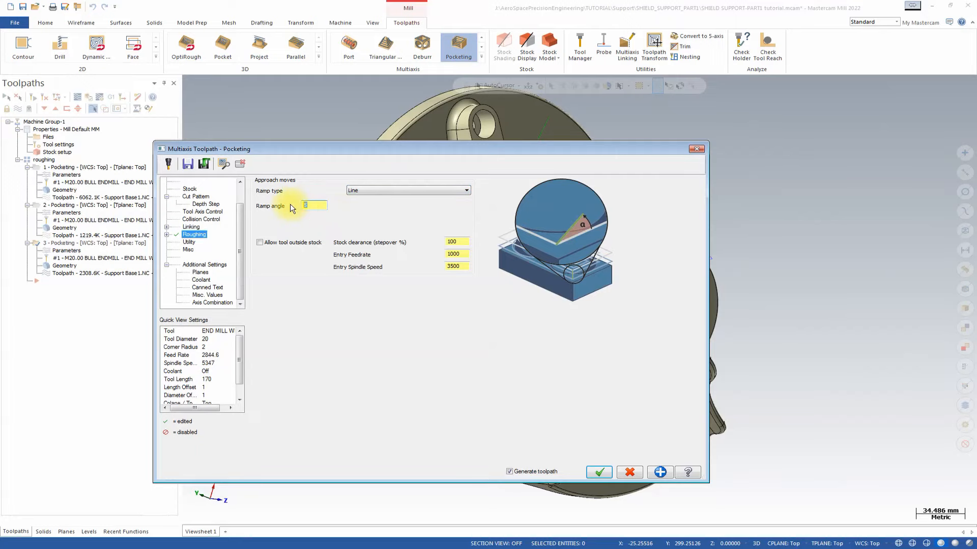
{"action": "left_click", "coordinate": [599, 472]}
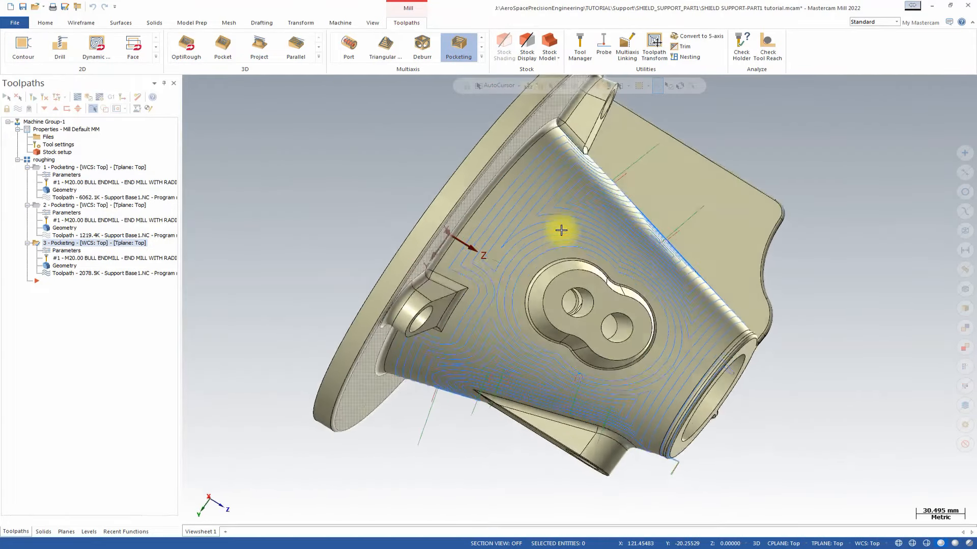
Reopen the third Pocketing toolpath's stock settings and reselect the outer conical face as the user-selected stock geometry.
{"action": "left_click", "coordinate": [70, 251]}
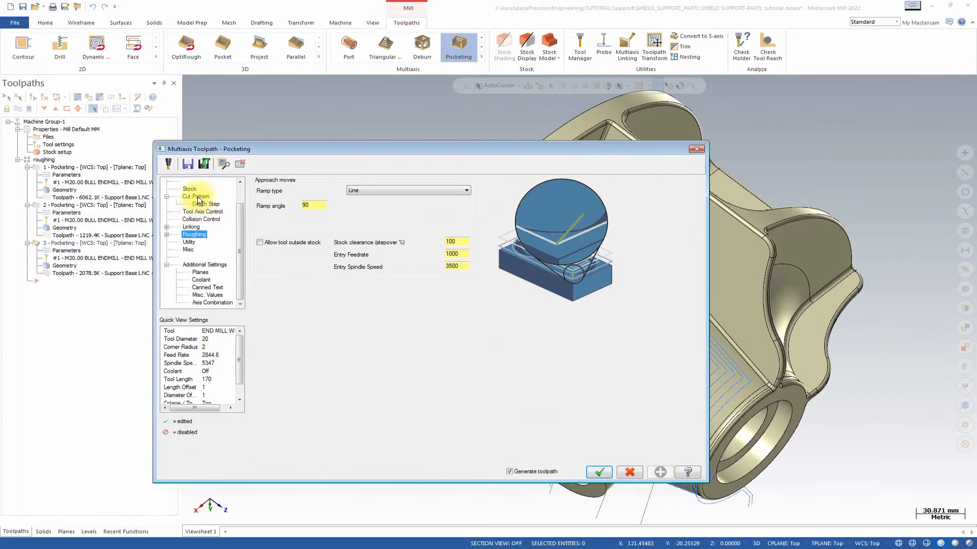
{"action": "scroll", "coordinate": [190, 211], "scroll_direction": "up", "scroll_amount": 1}
{"action": "left_click", "coordinate": [190, 211]}
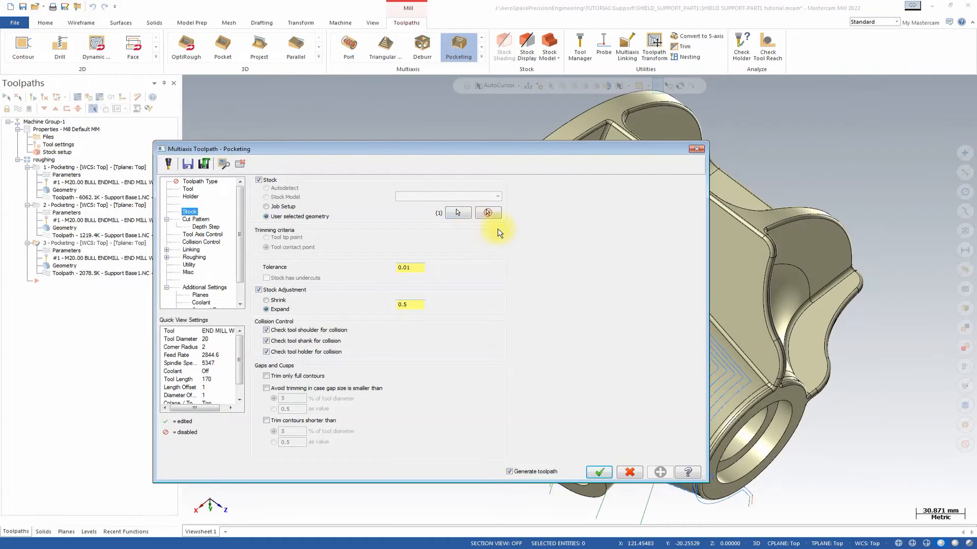
{"action": "left_click", "coordinate": [458, 212]}
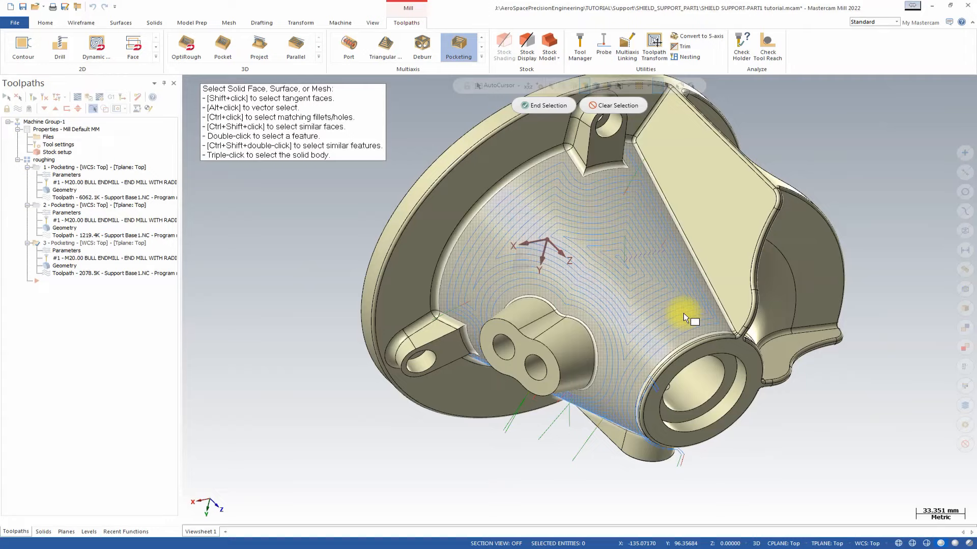
{"action": "left_click", "coordinate": [698, 299]}
{"action": "left_click", "coordinate": [604, 195]}
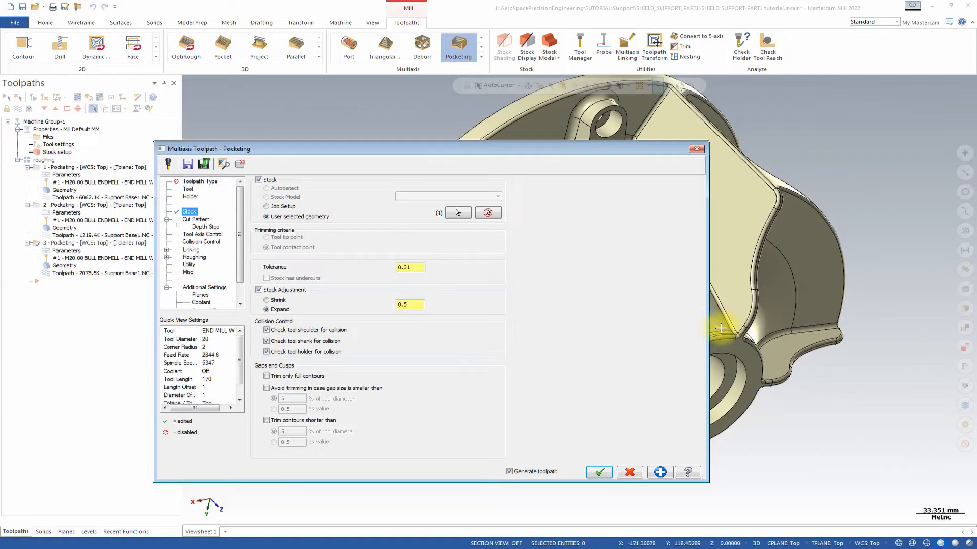
Keep the 0.3 constant depth step, reselect the whole solid body as machining geometry, and regenerate the third Pocketing toolpath.
{"action": "left_click", "coordinate": [203, 220]}
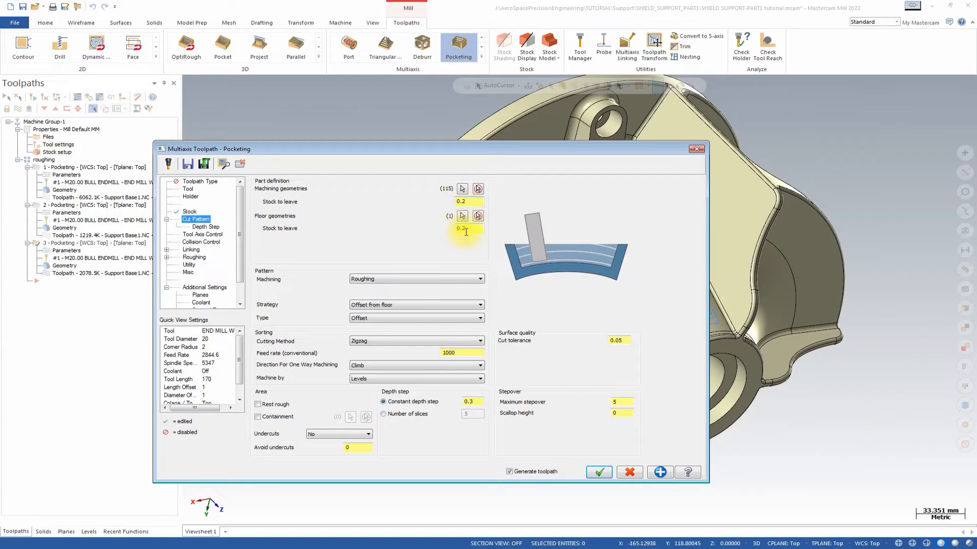
{"action": "left_click", "coordinate": [474, 402]}
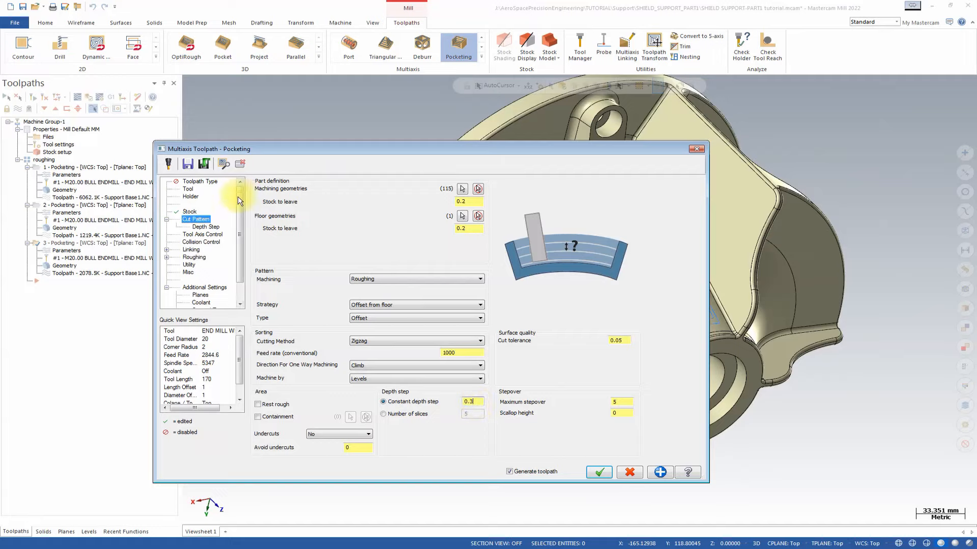
{"action": "left_click", "coordinate": [463, 190]}
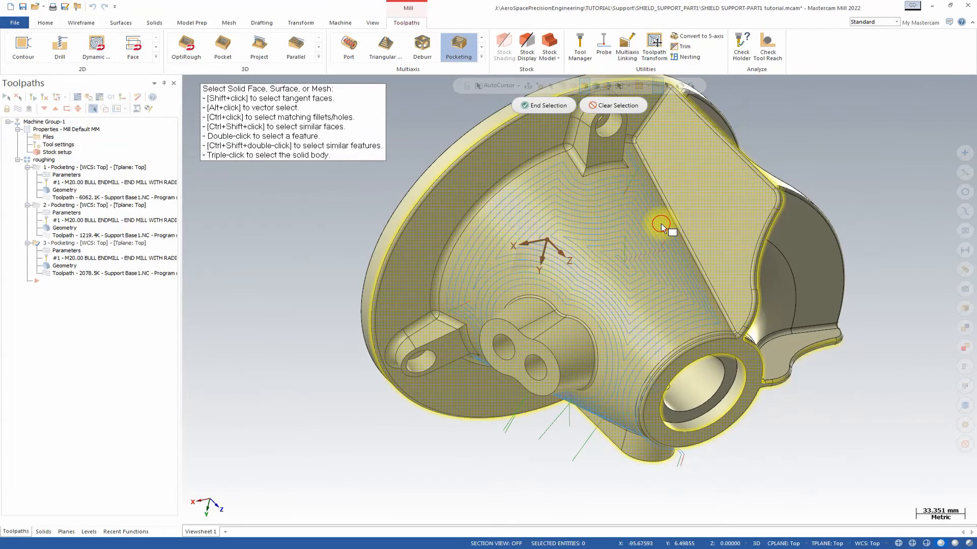
{"action": "left_click", "coordinate": [546, 103]}
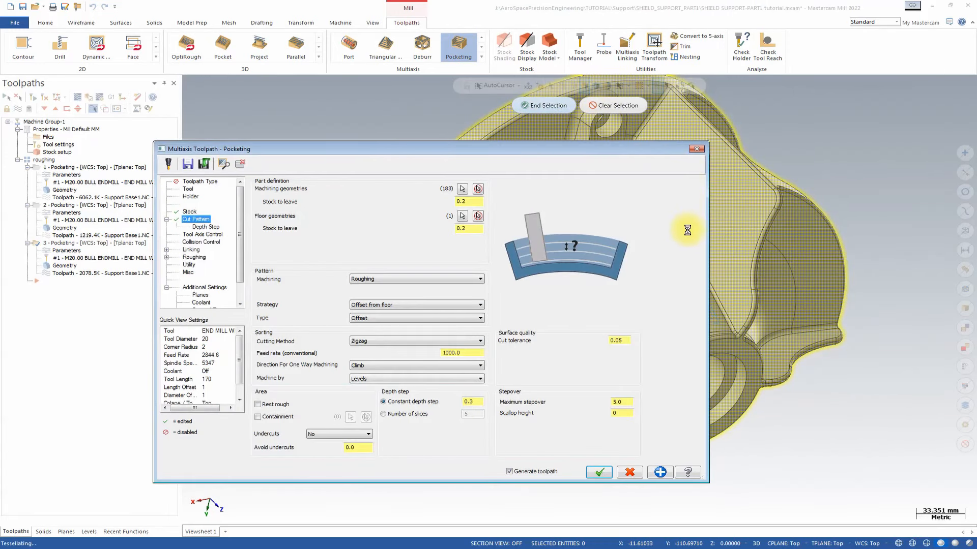
{"action": "left_click", "coordinate": [597, 473]}
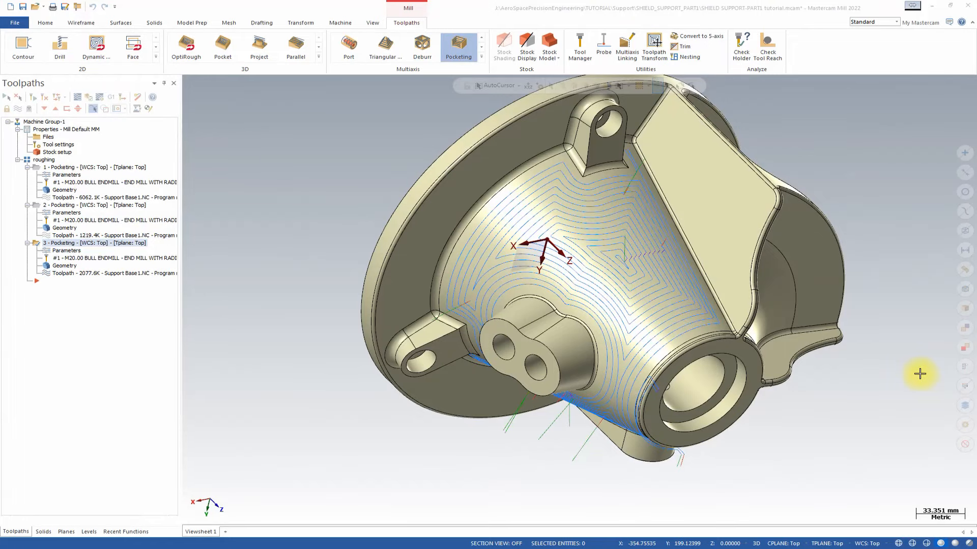
Examine the roughing passes on the outer conical body from several sides, including operation 3 in the SHIELD SUPPORT-PART1 file.
{"action": "middle_click_drag", "start_coordinate": [920, 374], "coordinate": [565, 228]}
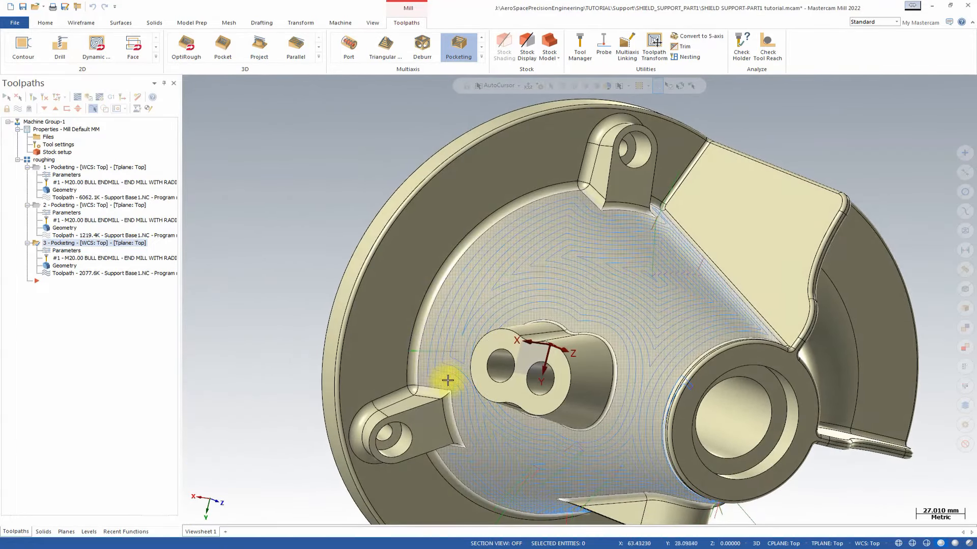
{"action": "middle_click_drag", "start_coordinate": [502, 488], "coordinate": [630, 434]}
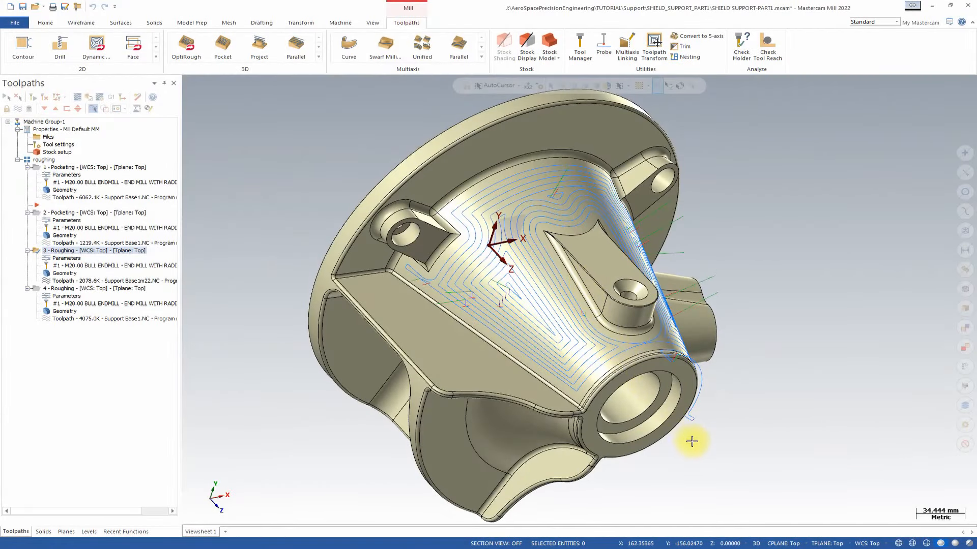
{"action": "scroll", "coordinate": [692, 442], "scroll_direction": "down", "scroll_amount": 2}
{"action": "scroll", "coordinate": [637, 321], "scroll_direction": "up", "scroll_amount": 1}
{"action": "middle_click_drag", "start_coordinate": [636, 321], "coordinate": [628, 290]}
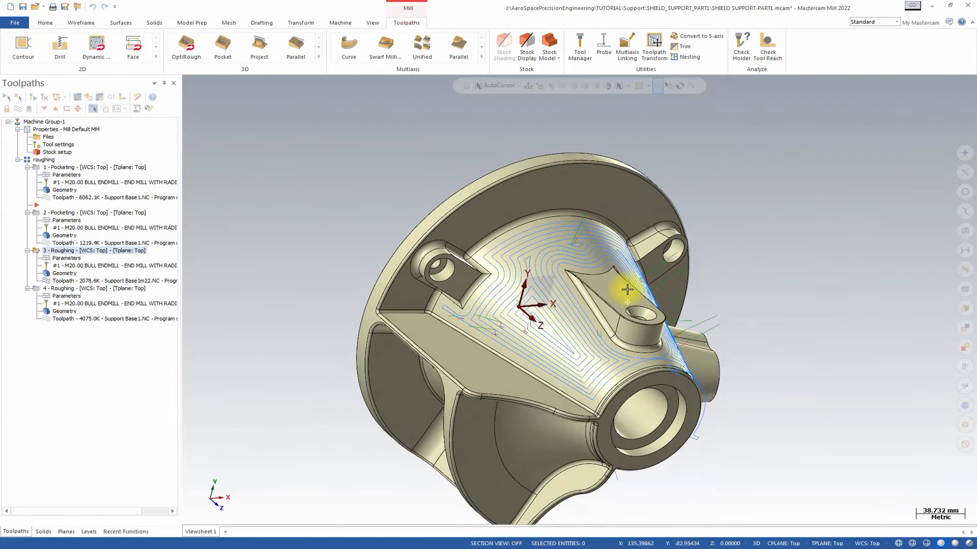
{"action": "scroll", "coordinate": [647, 301], "scroll_direction": "down", "scroll_amount": 1}
{"action": "scroll", "coordinate": [641, 406], "scroll_direction": "up", "scroll_amount": 2}
{"action": "scroll", "coordinate": [640, 405], "scroll_direction": "up", "scroll_amount": 2}
{"action": "scroll", "coordinate": [621, 364], "scroll_direction": "up", "scroll_amount": 2}
{"action": "mouse_move", "coordinate": [621, 364]}
{"action": "middle_mouse_down"}
{"action": "mouse_move", "coordinate": [626, 349]}
{"action": "mouse_move", "coordinate": [617, 351]}
{"action": "middle_mouse_up"}
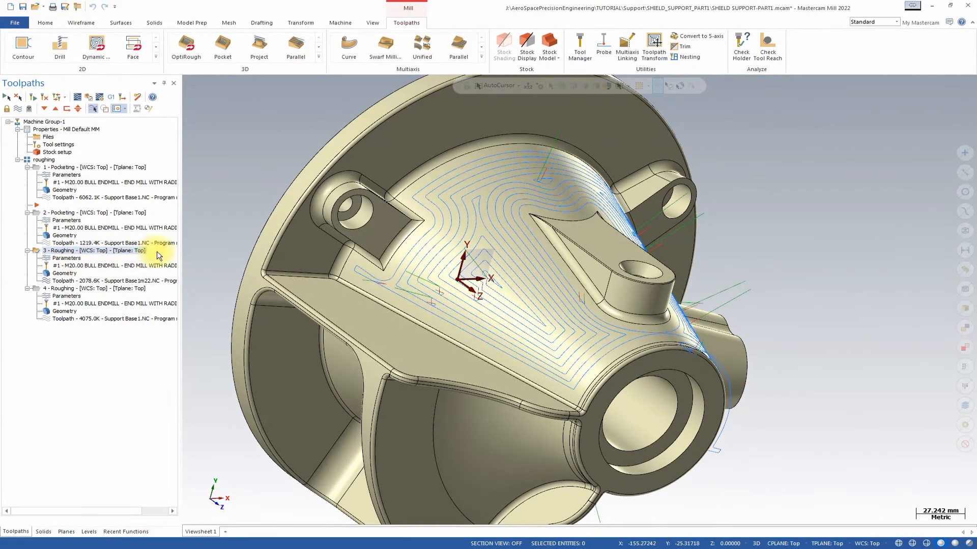
Review the stock adjustment and cut pattern settings of operation 3, Roughing, and close them without changes.
{"action": "left_click", "coordinate": [66, 261]}
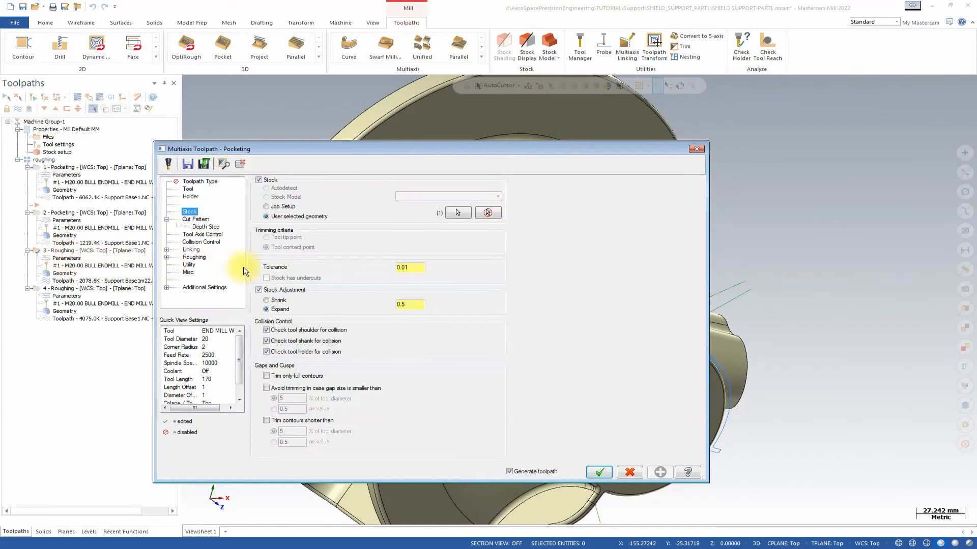
{"action": "left_click", "coordinate": [409, 307]}
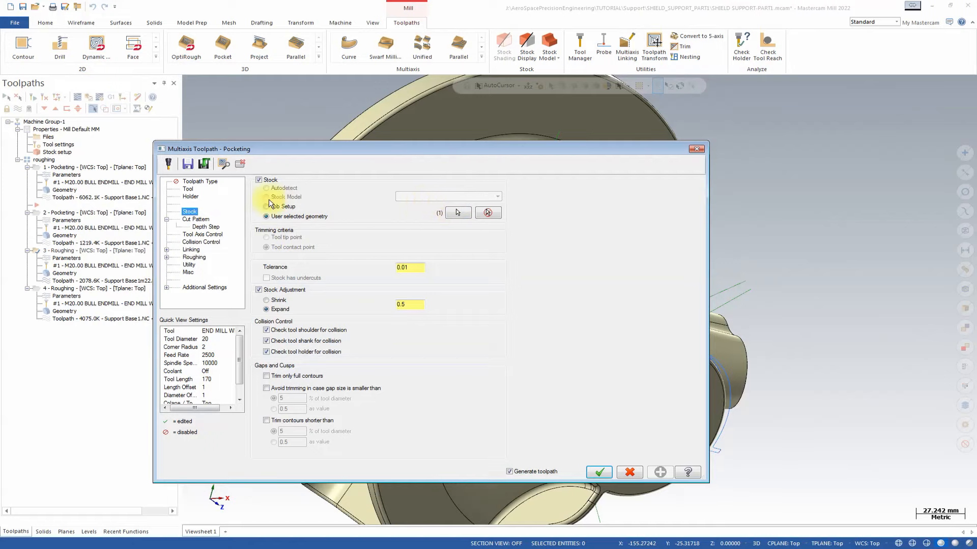
{"action": "left_click", "coordinate": [196, 219]}
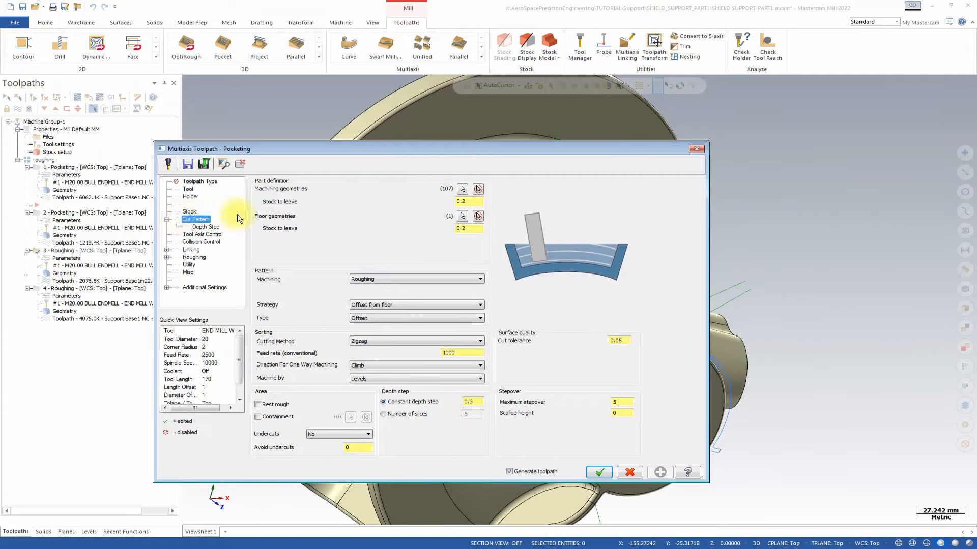
{"action": "left_click", "coordinate": [696, 151]}
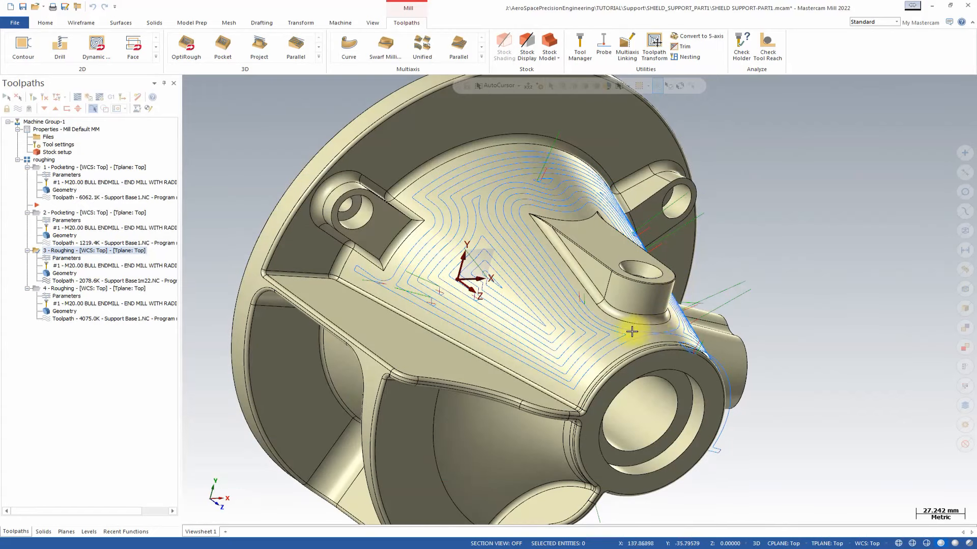
Review the stock and cut pattern settings of operation 4, Roughing, and inspect its passes on the conical body.
{"action": "left_click", "coordinate": [70, 289]}
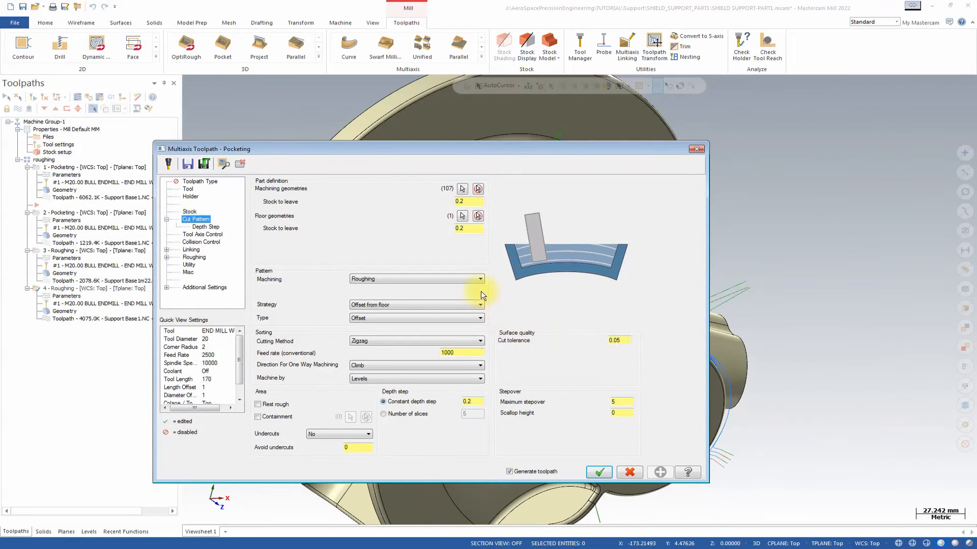
{"action": "left_click", "coordinate": [189, 212]}
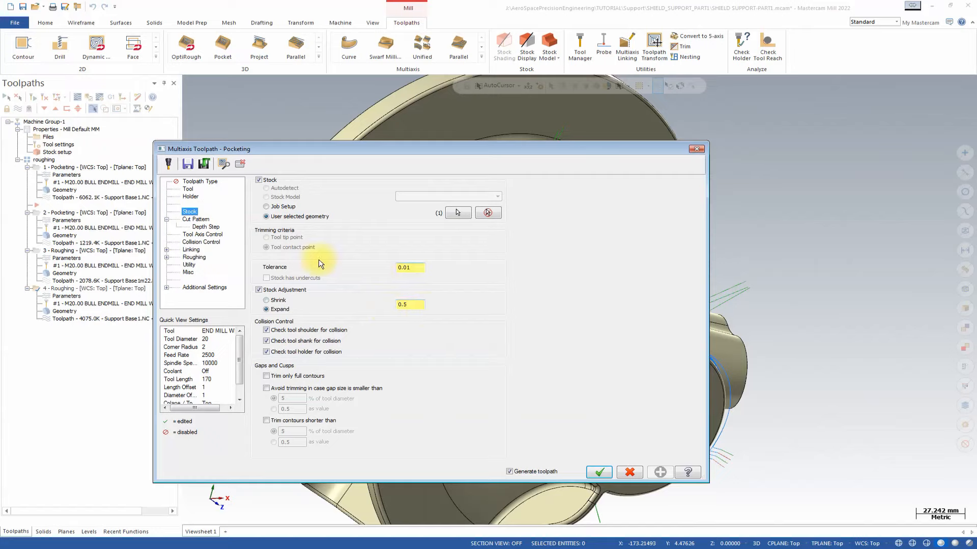
{"action": "left_click", "coordinate": [196, 219]}
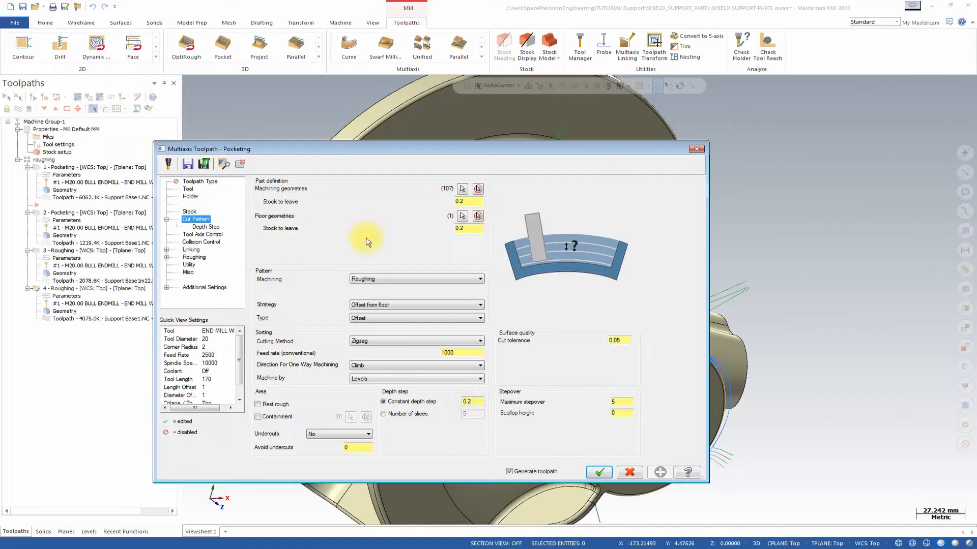
{"action": "left_click", "coordinate": [190, 212]}
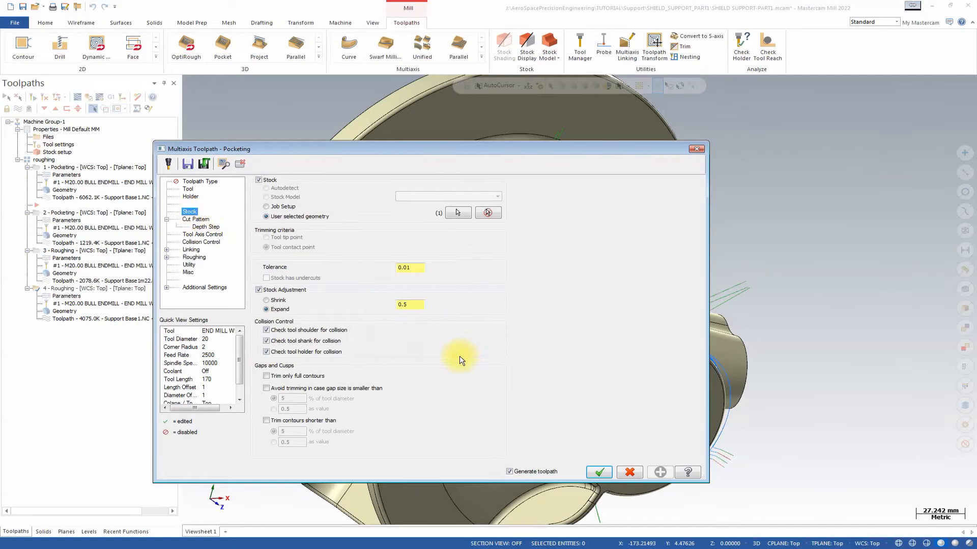
{"action": "left_click", "coordinate": [696, 149]}
{"action": "scroll", "coordinate": [617, 341], "scroll_direction": "up", "scroll_amount": 4}
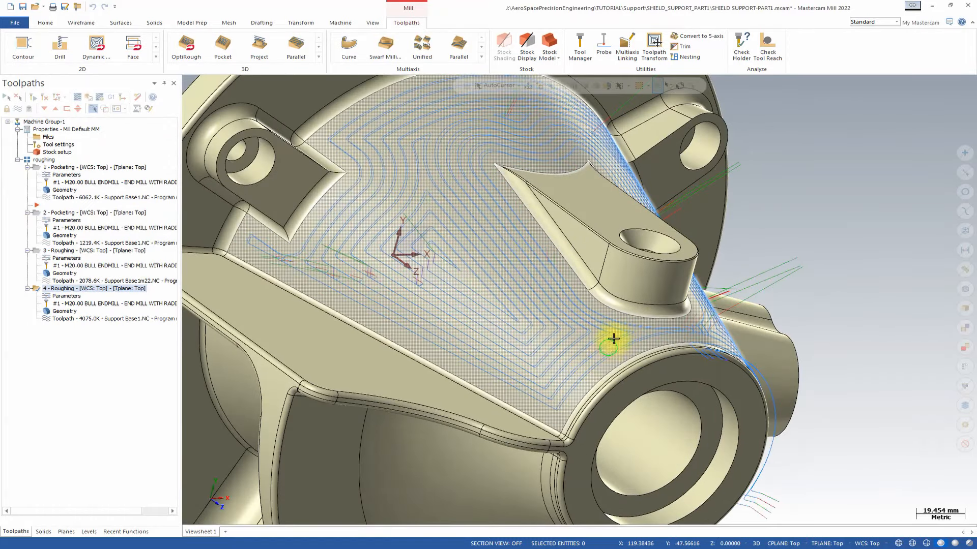
{"action": "middle_click_drag", "start_coordinate": [609, 346], "coordinate": [563, 344]}
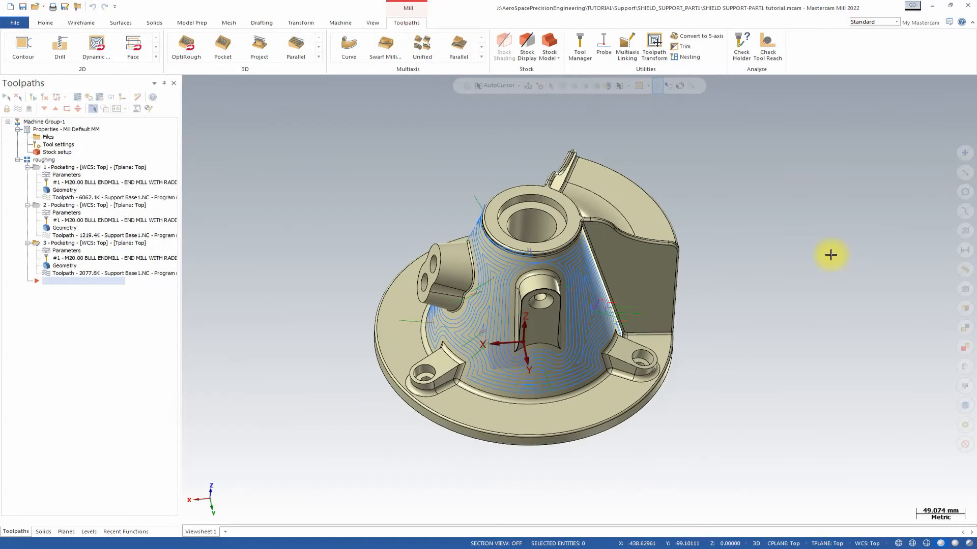
Start a stock model with a Model-based initial shape and select the side wall faces and base fillet of the two-hole boss.
{"action": "scroll", "coordinate": [831, 255], "scroll_direction": "up", "scroll_amount": 2}
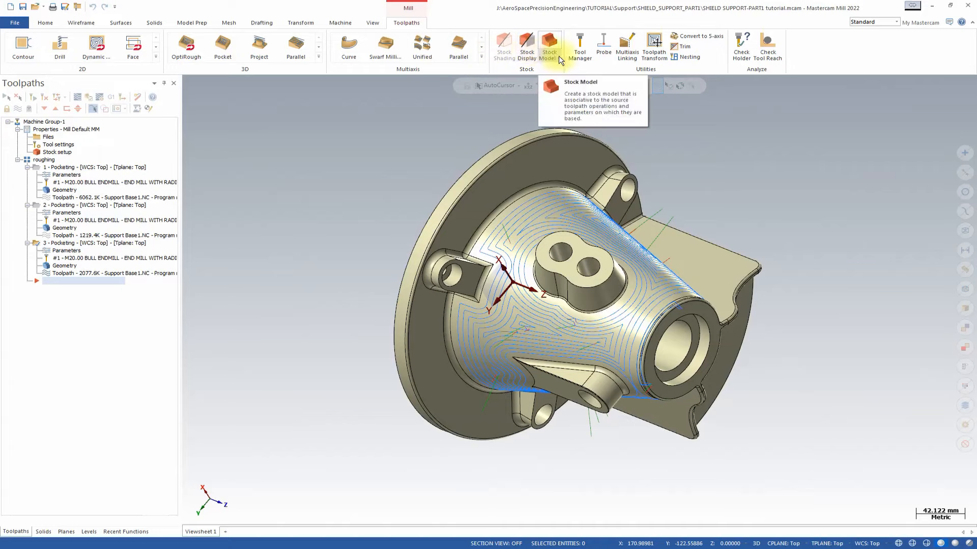
{"action": "left_click", "coordinate": [554, 35]}
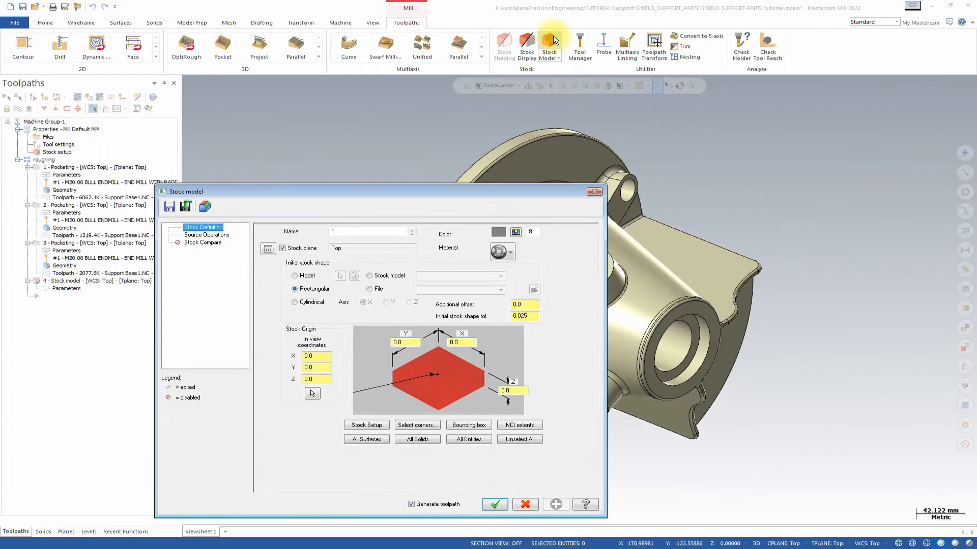
{"action": "left_click", "coordinate": [306, 278]}
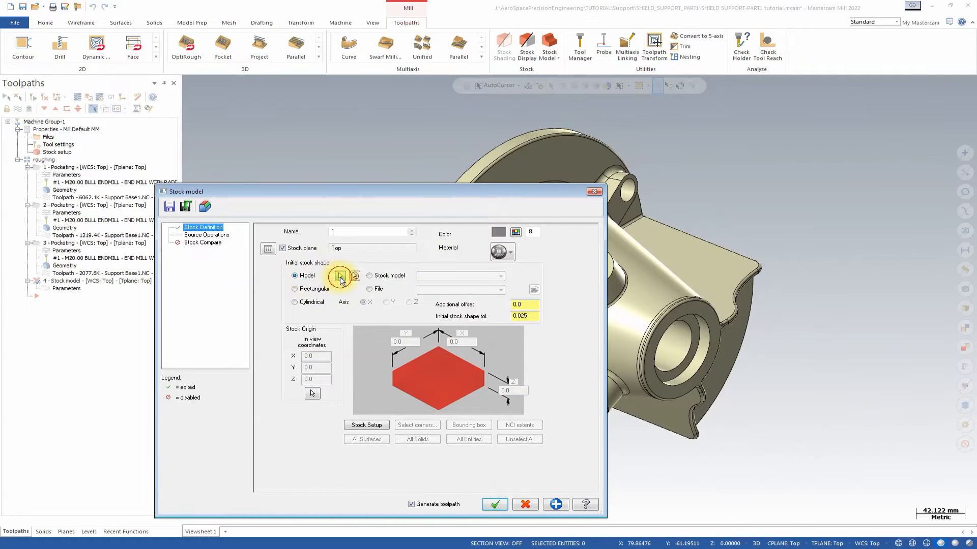
{"action": "left_click", "coordinate": [340, 278]}
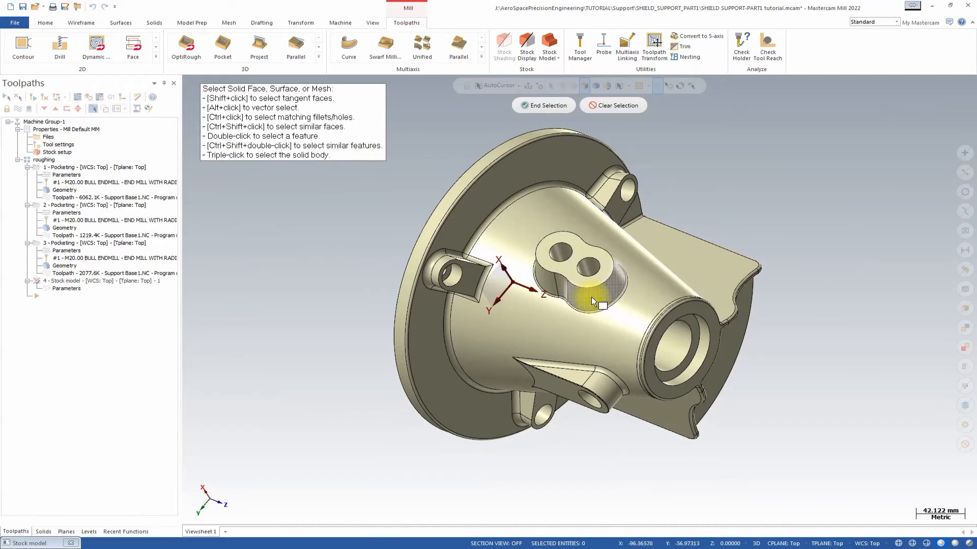
{"action": "scroll", "coordinate": [590, 293], "scroll_direction": "up", "scroll_amount": 5}
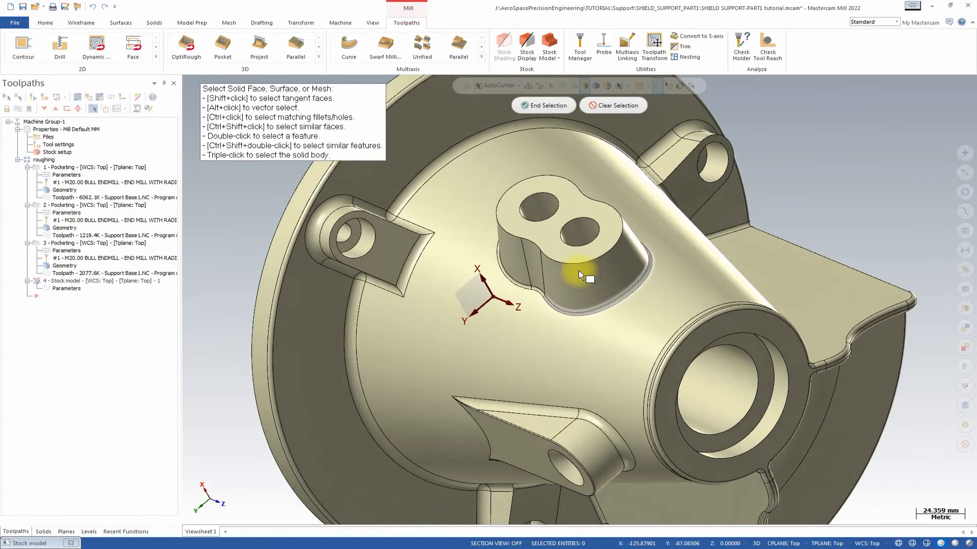
{"action": "left_click", "coordinate": [558, 280]}
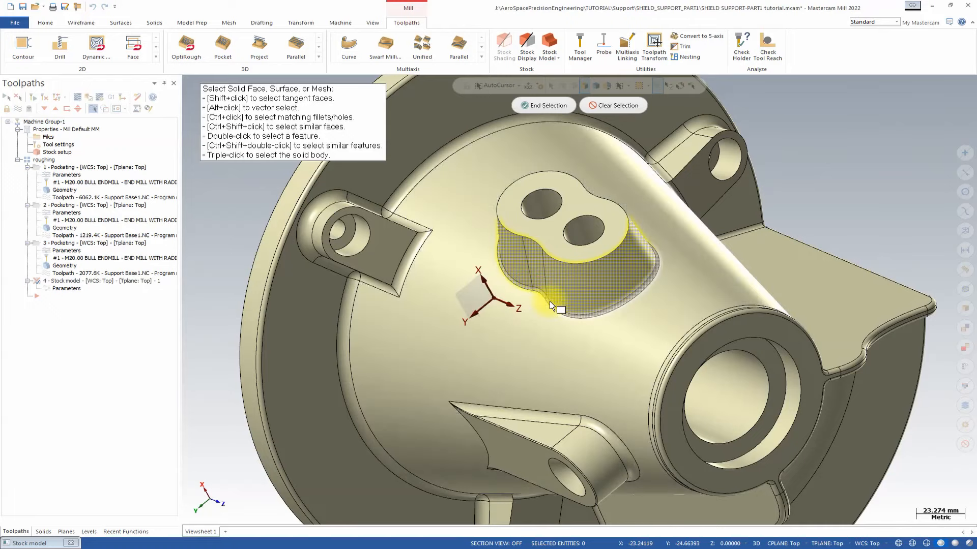
{"action": "middle_click_drag", "start_coordinate": [632, 294], "coordinate": [486, 259]}
{"action": "left_click", "coordinate": [486, 258]}
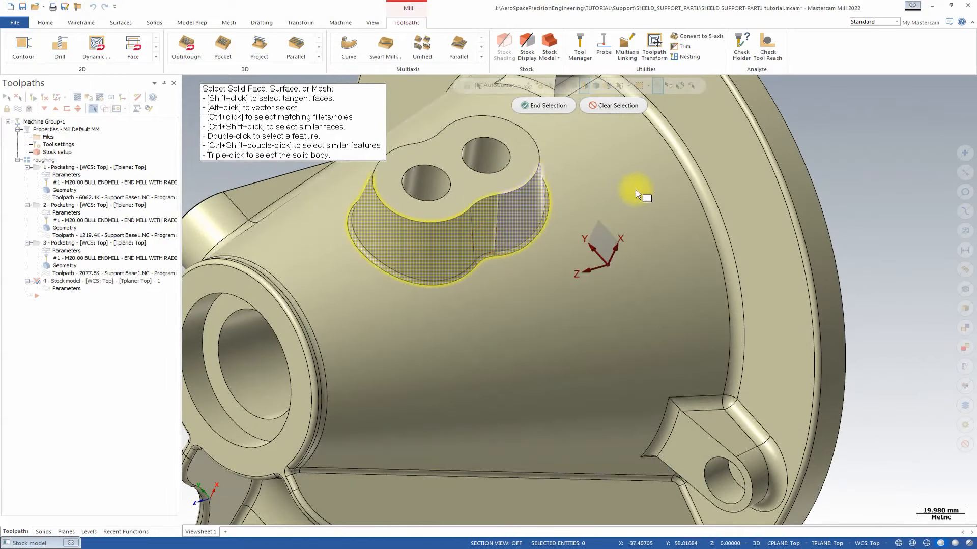
{"action": "middle_click_drag", "start_coordinate": [635, 190], "coordinate": [774, 185]}
{"action": "left_click", "coordinate": [545, 105]}
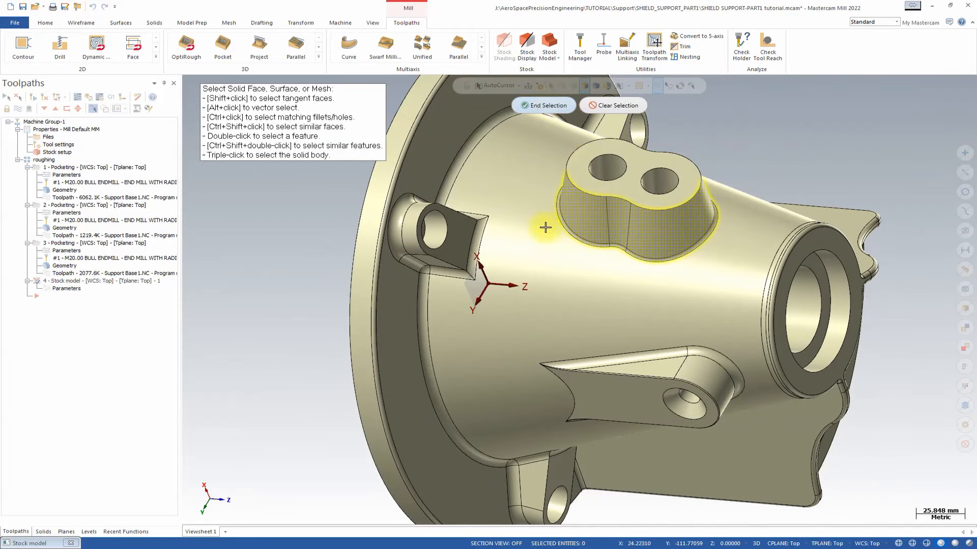
Set the stock model's additional offset to 1, review its source operations without choosing any, and generate the stock.
{"action": "left_click", "coordinate": [533, 304]}
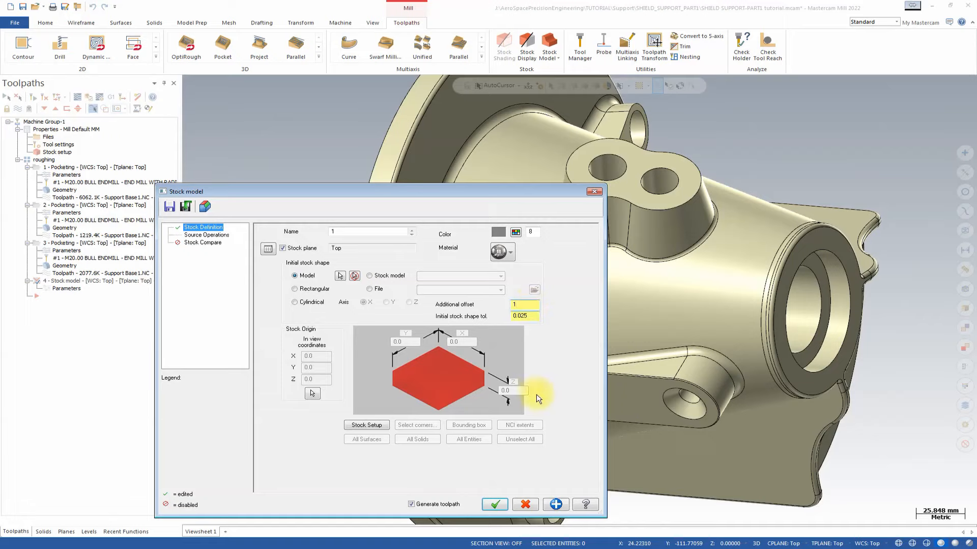
{"action": "left_click", "coordinate": [214, 236]}
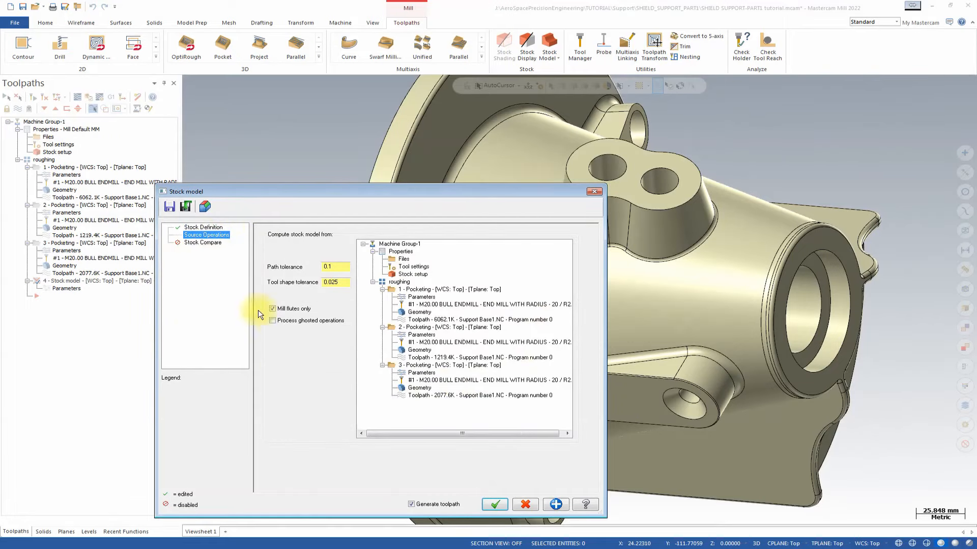
{"action": "left_click", "coordinate": [196, 228]}
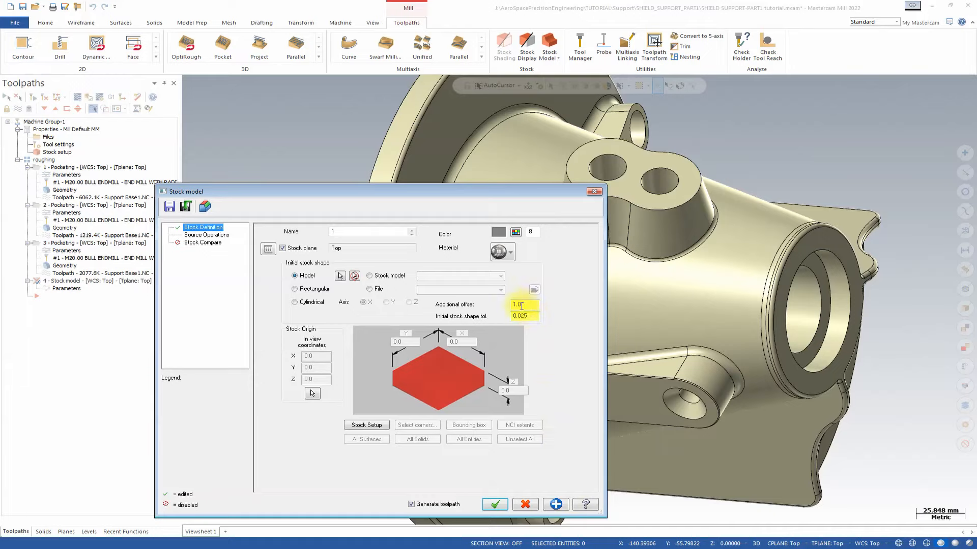
{"action": "left_click", "coordinate": [495, 504]}
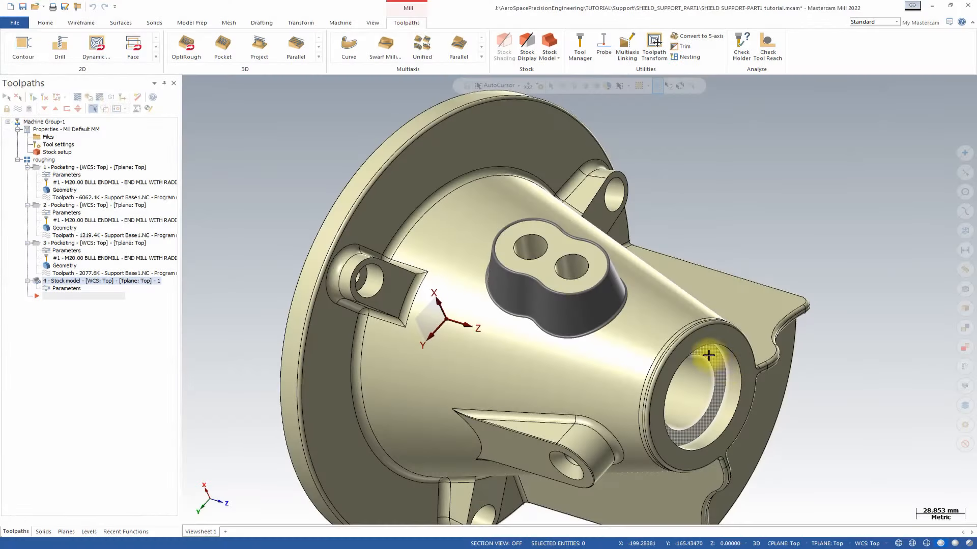
Hide the Support Base level and inspect the stock model around the two-hole boss on its own.
{"action": "middle_click_drag", "start_coordinate": [710, 360], "coordinate": [455, 334]}
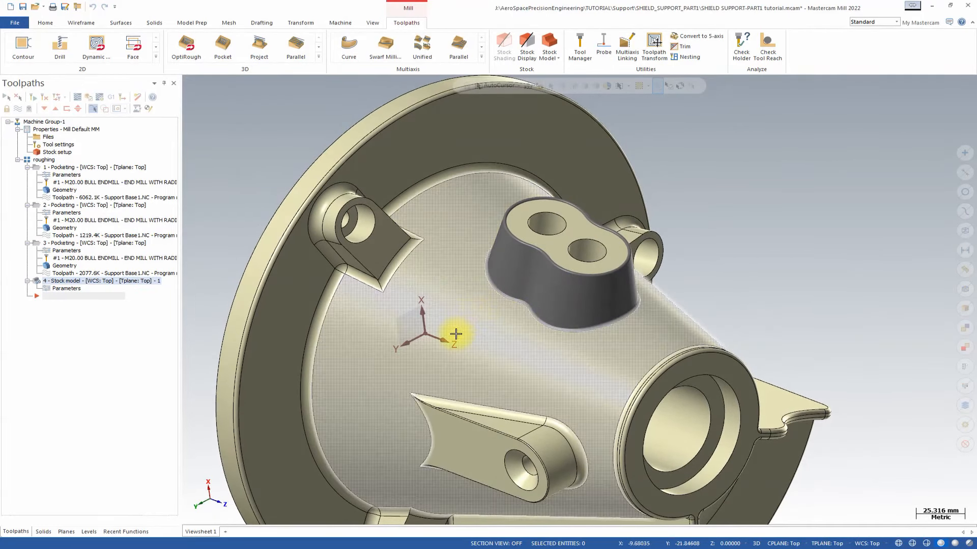
{"action": "left_click", "coordinate": [89, 531]}
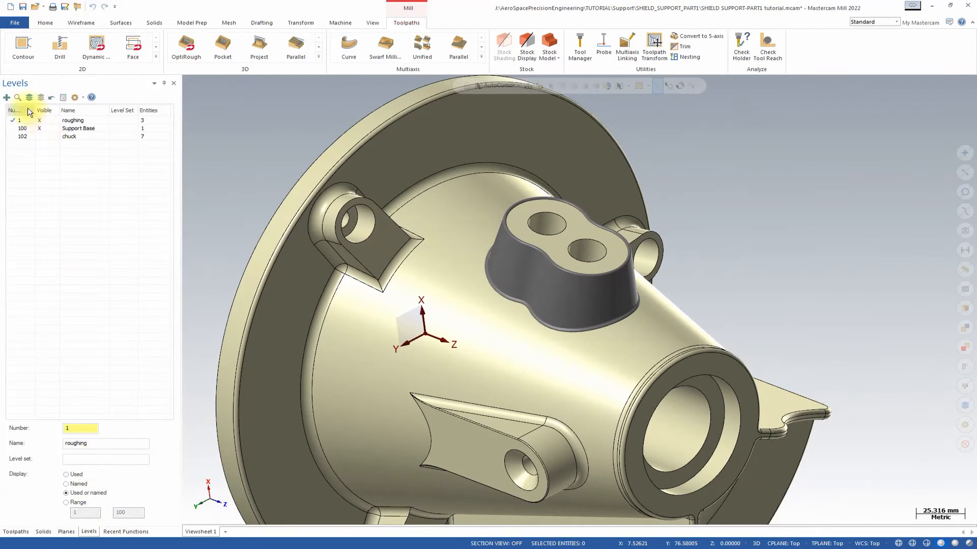
{"action": "left_click", "coordinate": [43, 131]}
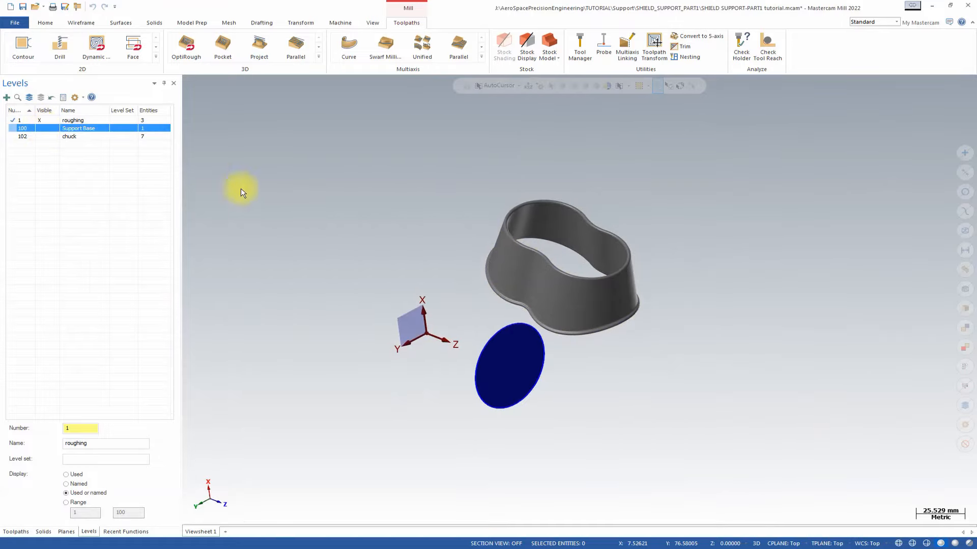
{"action": "middle_click_drag", "start_coordinate": [550, 304], "coordinate": [543, 352]}
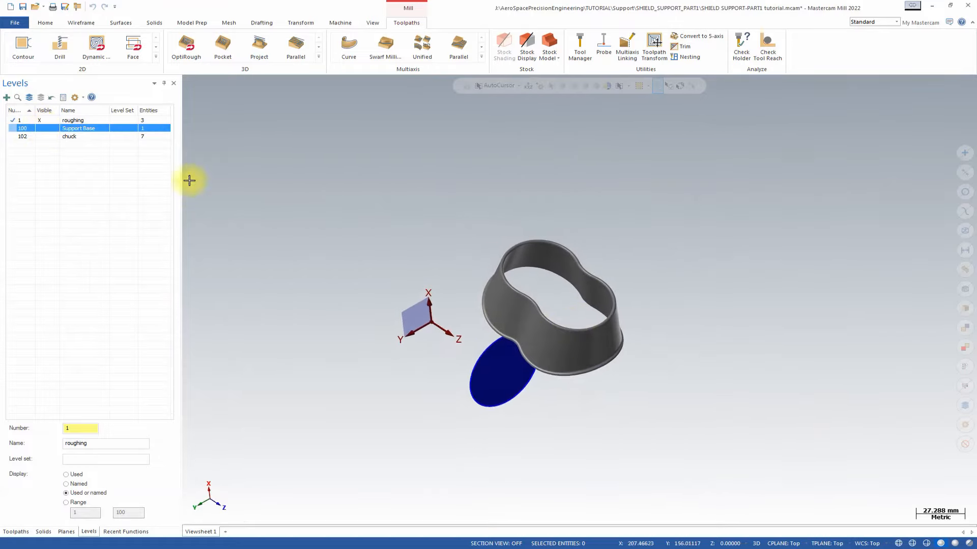
Make the chuck level the main level, hide the roughing level, and inspect the stock ring from the side.
{"action": "left_click", "coordinate": [19, 136]}
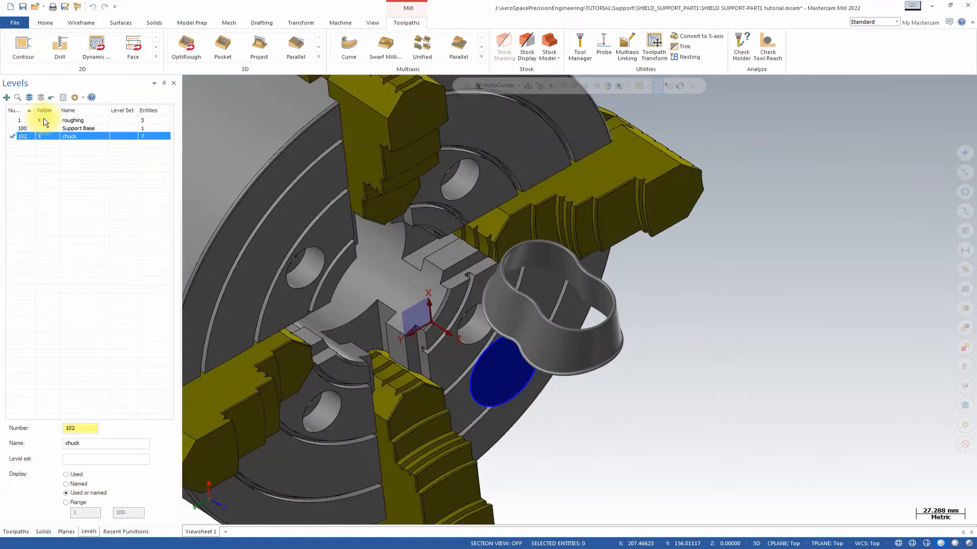
{"action": "left_click", "coordinate": [43, 119]}
{"action": "middle_click_drag", "start_coordinate": [577, 277], "coordinate": [712, 305]}
{"action": "scroll", "coordinate": [677, 324], "scroll_direction": "up", "scroll_amount": 3}
{"action": "middle_click_drag", "start_coordinate": [678, 324], "coordinate": [545, 320]}
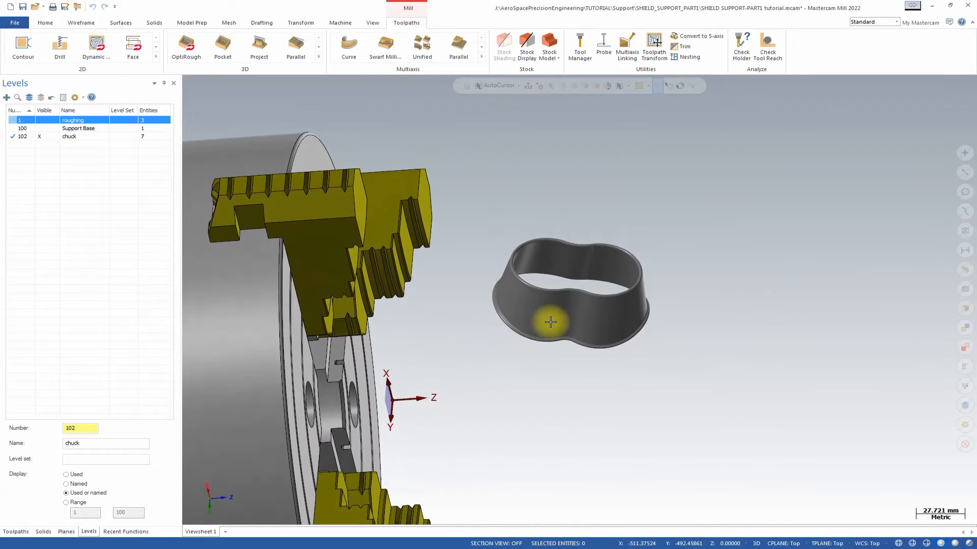
Make Support Base the main level, hide the chuck level, and return to the toolpath operations.
{"action": "left_click", "coordinate": [22, 128]}
{"action": "left_click", "coordinate": [39, 136]}
{"action": "middle_click_drag", "start_coordinate": [494, 298], "coordinate": [509, 310]}
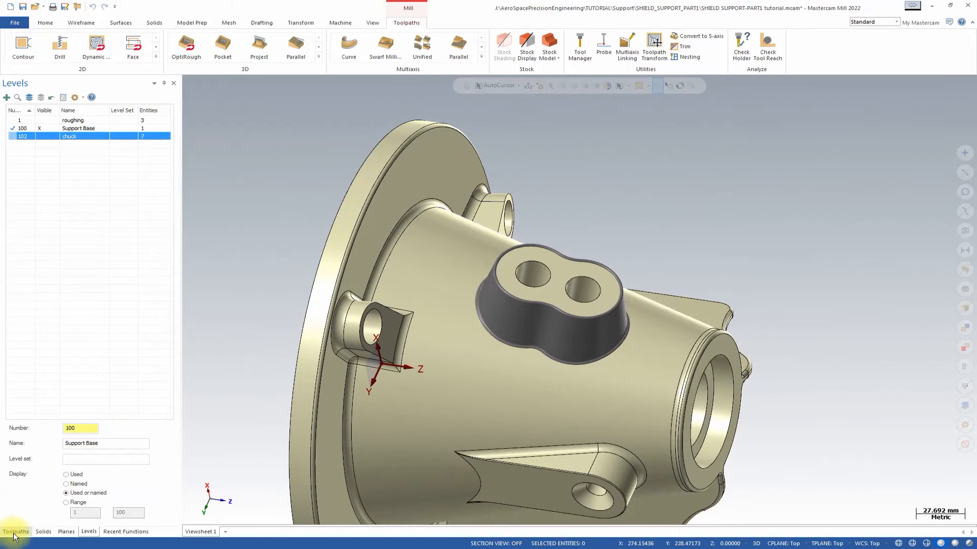
{"action": "left_click", "coordinate": [16, 532]}
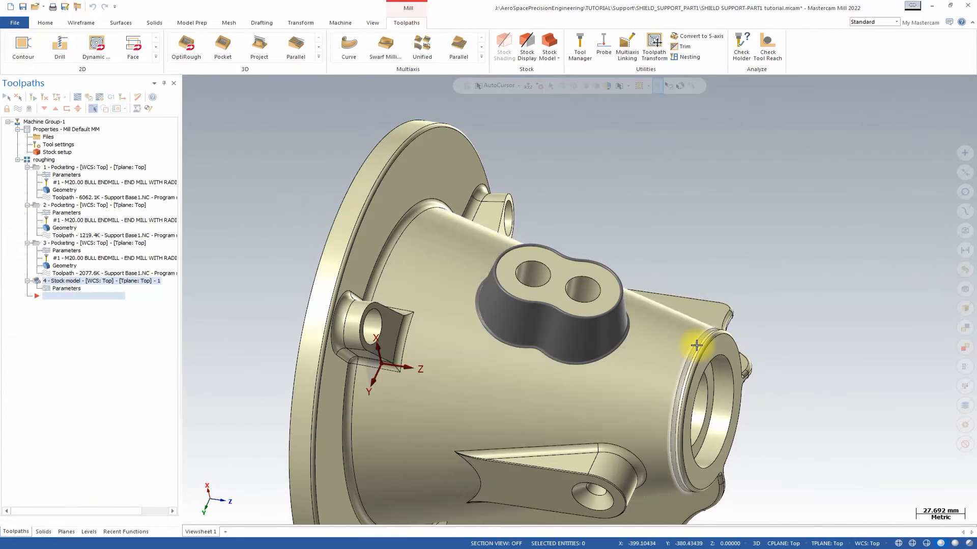
Create a new multiaxis Pocketing toolpath using tool 1, END MILL WITH RADIUS - 20 / R2.0.
{"action": "middle_click_drag", "start_coordinate": [768, 286], "coordinate": [727, 261]}
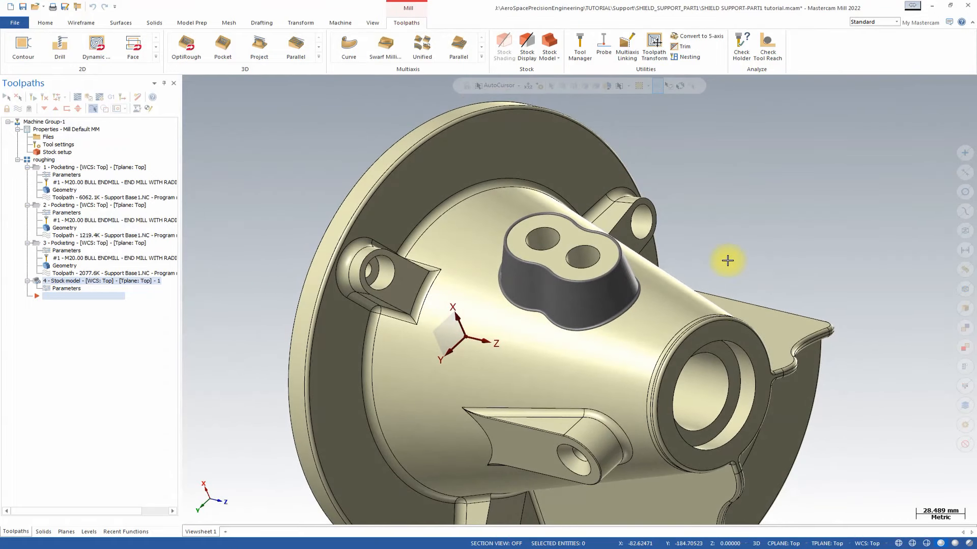
{"action": "mouse_move", "coordinate": [634, 211]}
{"action": "middle_mouse_down"}
{"action": "mouse_move", "coordinate": [508, 246]}
{"action": "mouse_move", "coordinate": [582, 284]}
{"action": "mouse_move", "coordinate": [605, 366]}
{"action": "middle_mouse_up"}
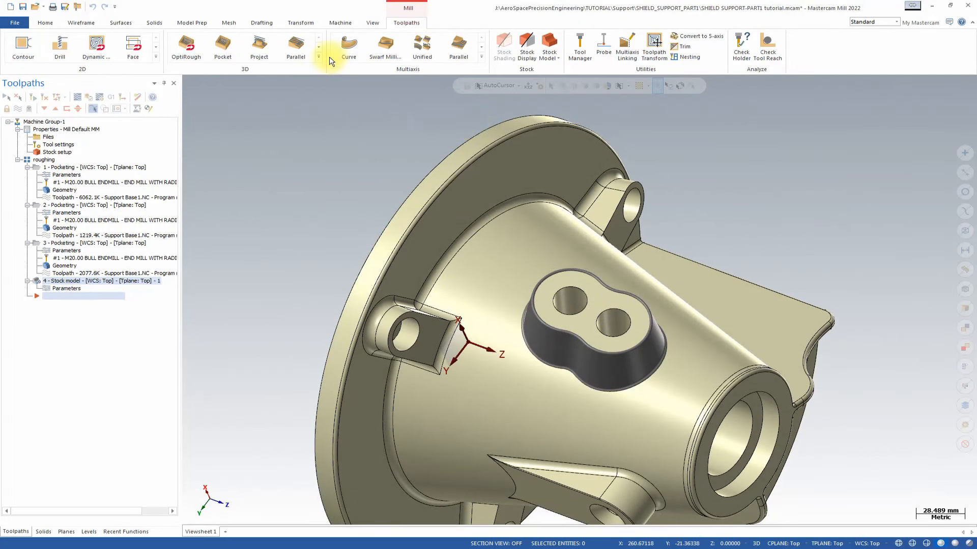
{"action": "left_click", "coordinate": [481, 57]}
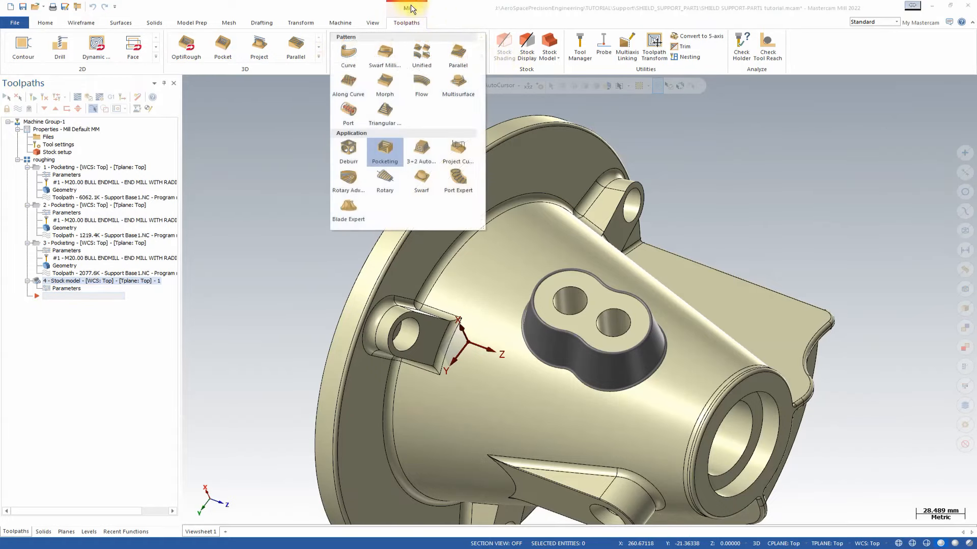
{"action": "left_click", "coordinate": [384, 152]}
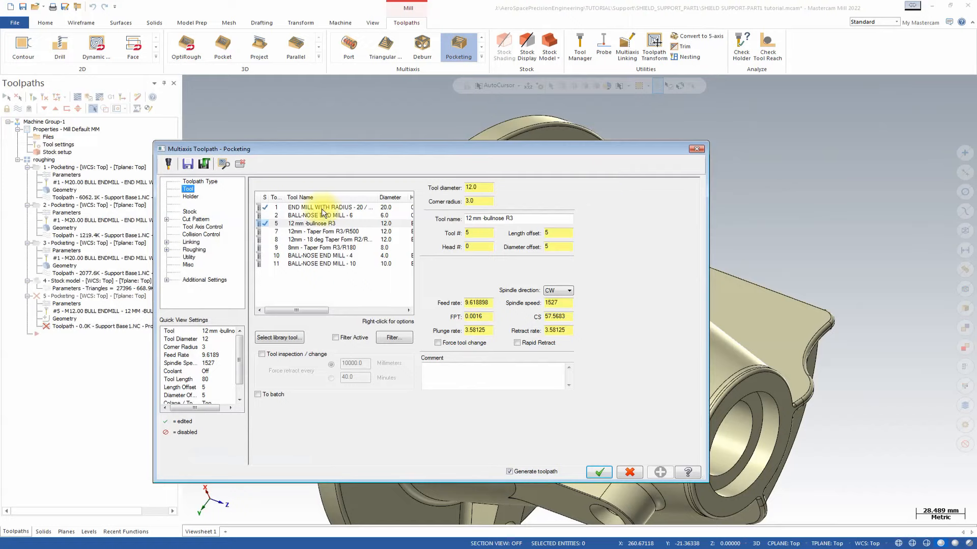
{"action": "left_click", "coordinate": [322, 209]}
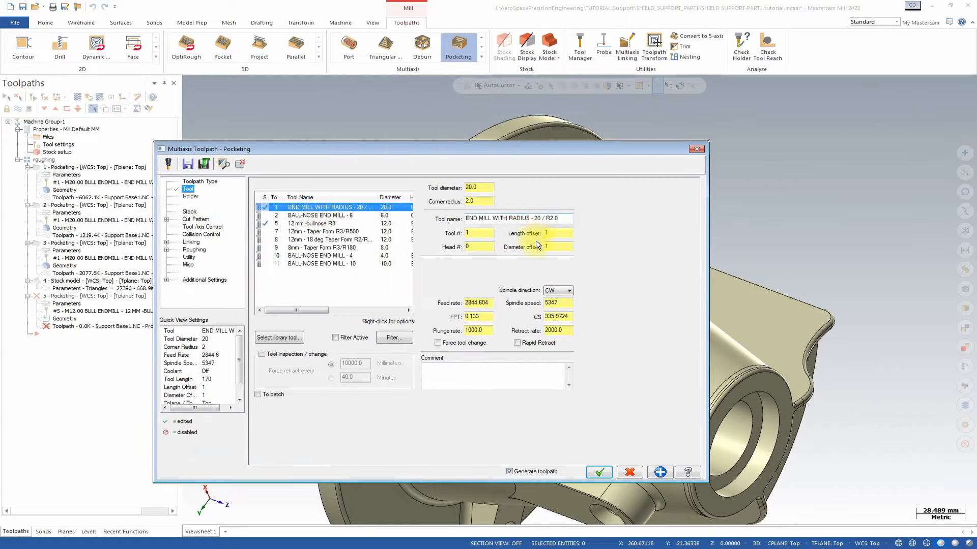
Use stock model 1 as the stock for the new Pocketing toolpath and turn off Stock Adjustment.
{"action": "left_click", "coordinate": [190, 212]}
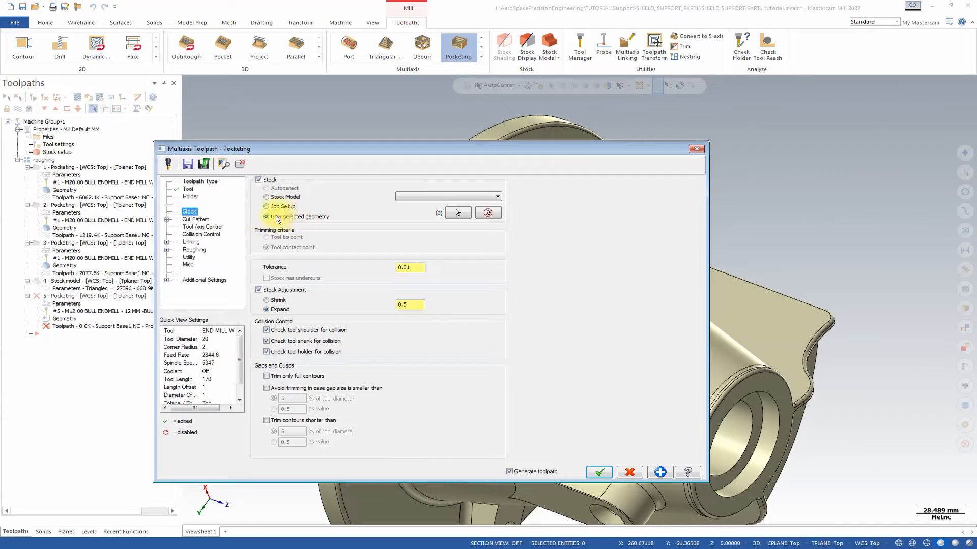
{"action": "left_click", "coordinate": [267, 198]}
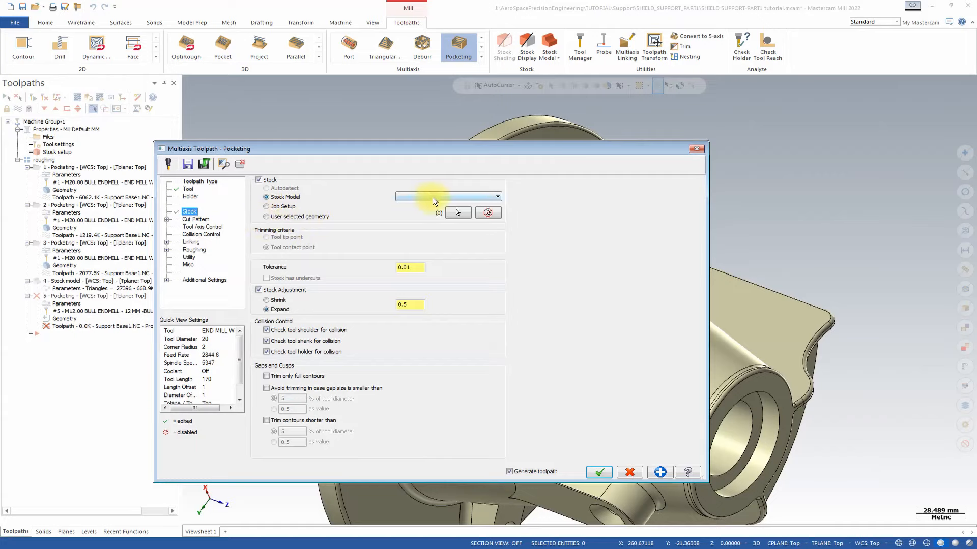
{"action": "left_click", "coordinate": [434, 198]}
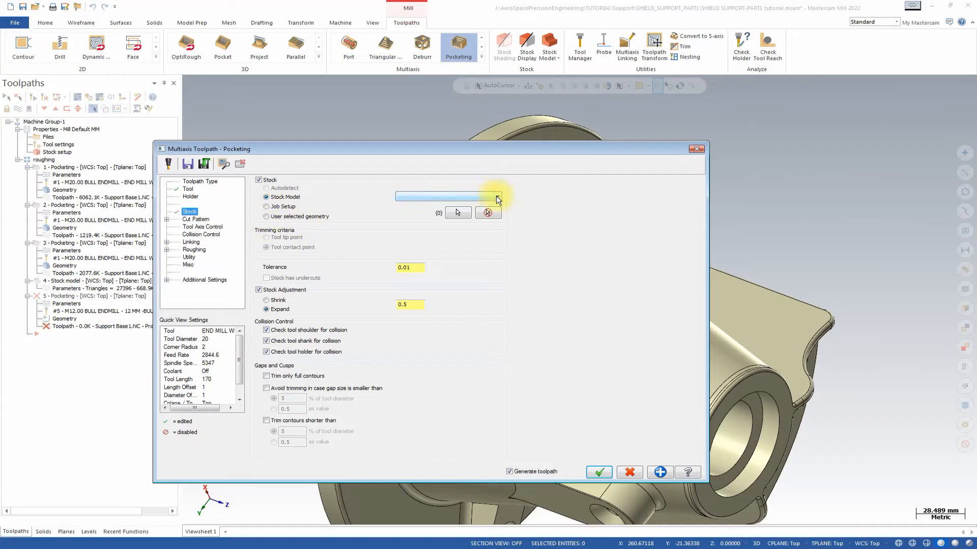
{"action": "left_click", "coordinate": [403, 206]}
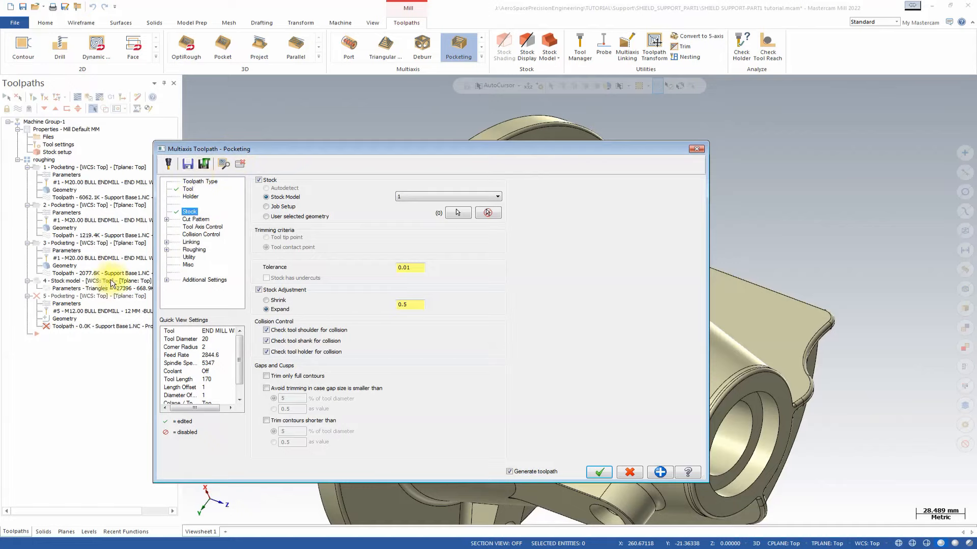
{"action": "left_click", "coordinate": [259, 291]}
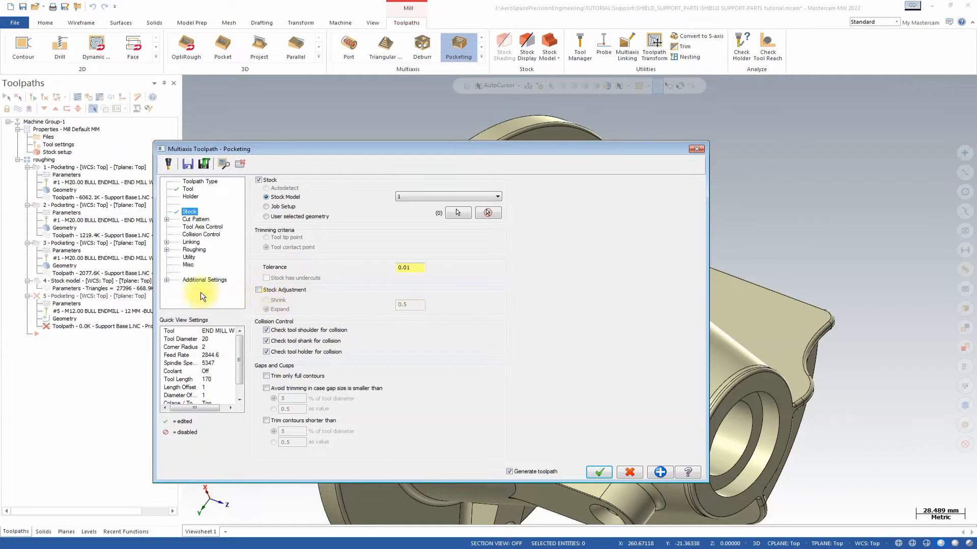
In the cut pattern, select the whole solid body as machining geometry and the outer conical face as floor geometry.
{"action": "left_click", "coordinate": [197, 221]}
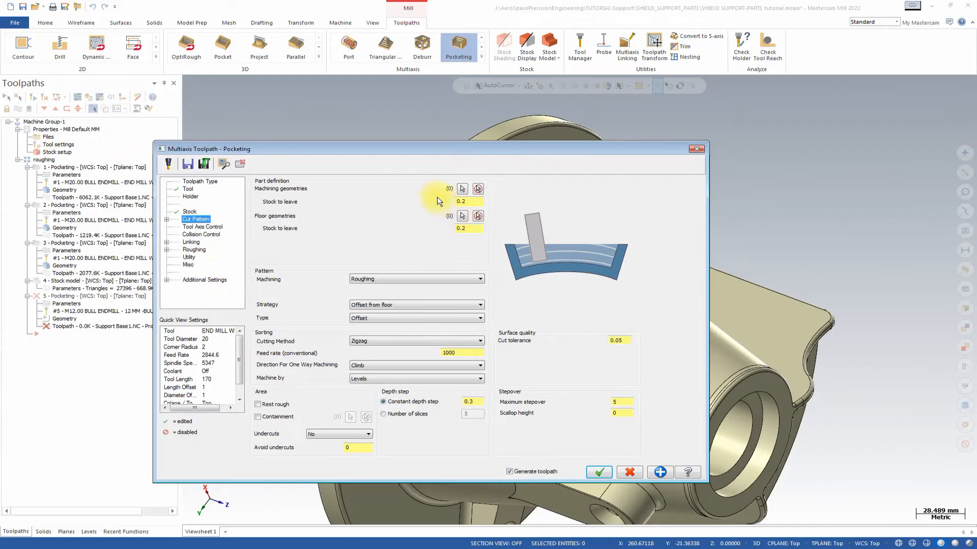
{"action": "left_click", "coordinate": [464, 189]}
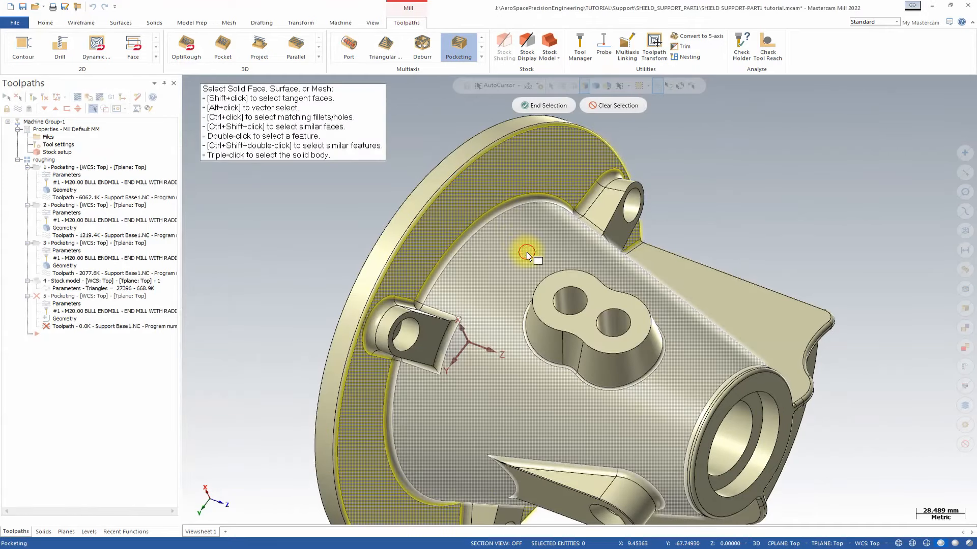
{"action": "left_click", "coordinate": [529, 106]}
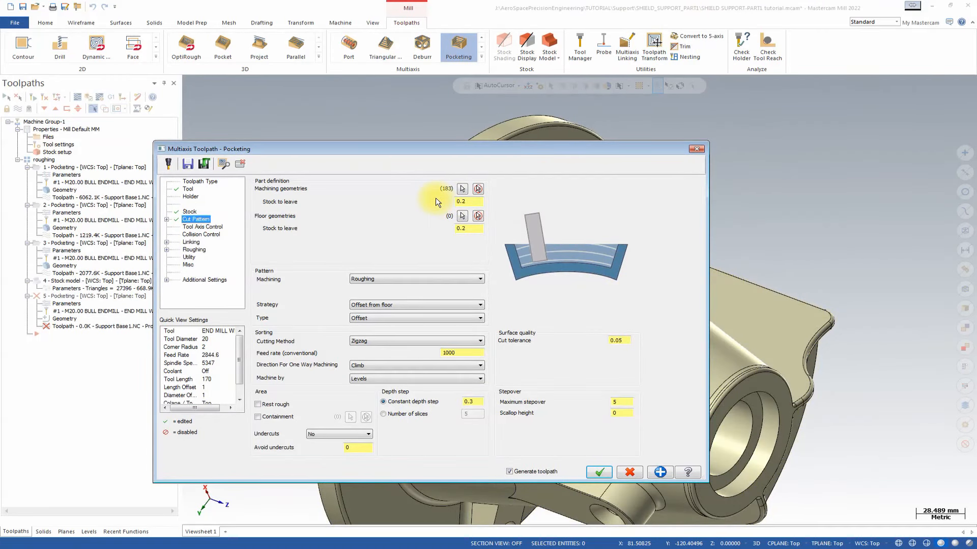
{"action": "left_click", "coordinate": [463, 217]}
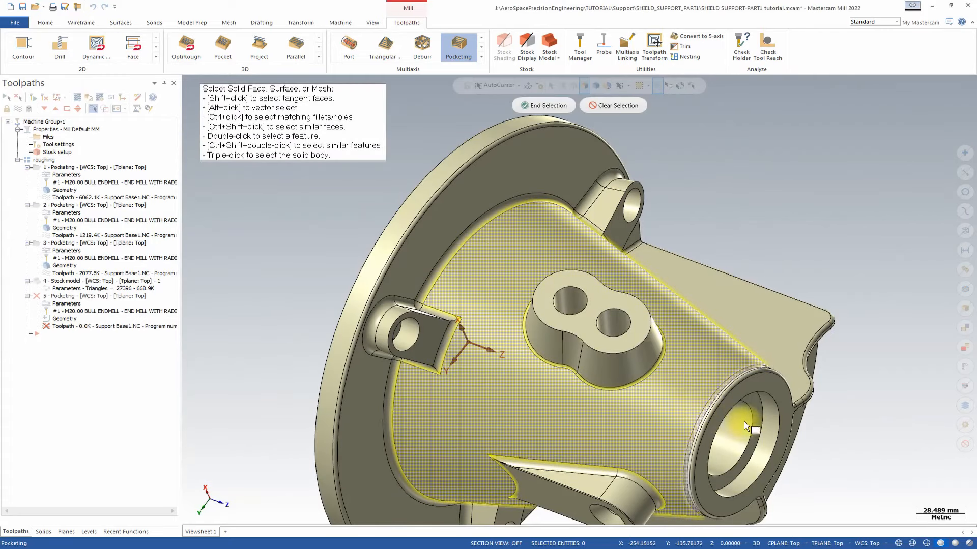
{"action": "left_click", "coordinate": [529, 105]}
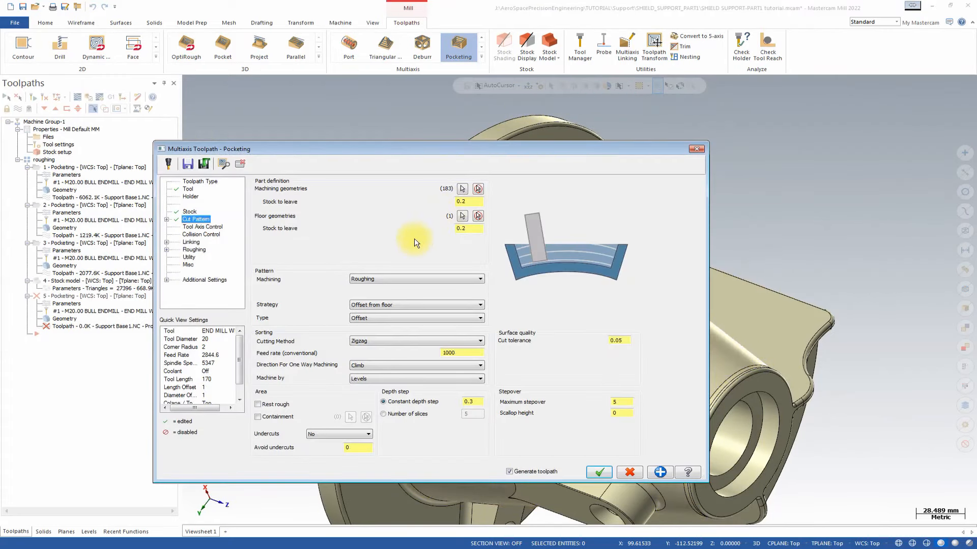
Set the floor geometry's stock to leave to 0.1 and the roughing pattern strategy to Offset from ceiling.
{"action": "double_click", "coordinate": [464, 228]}
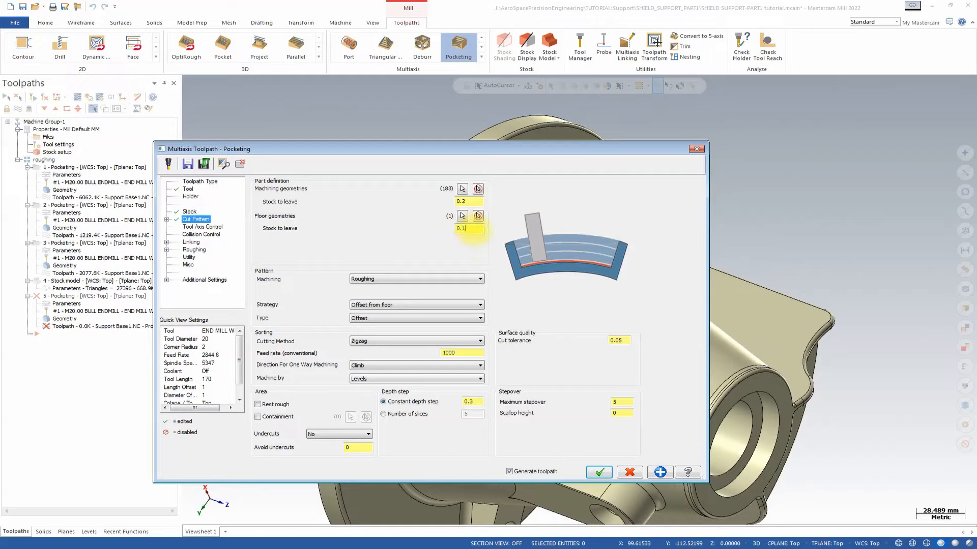
{"action": "left_click", "coordinate": [383, 306]}
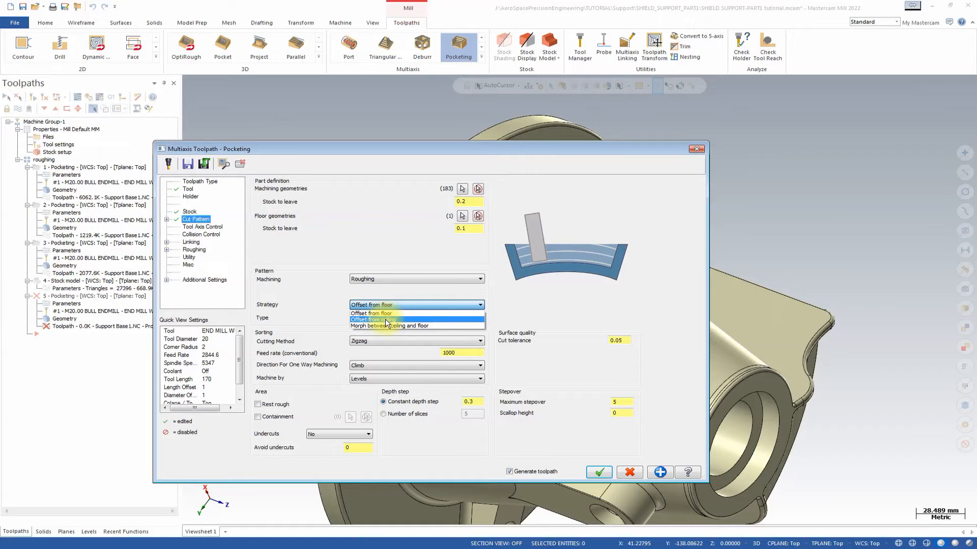
{"action": "left_click", "coordinate": [385, 319]}
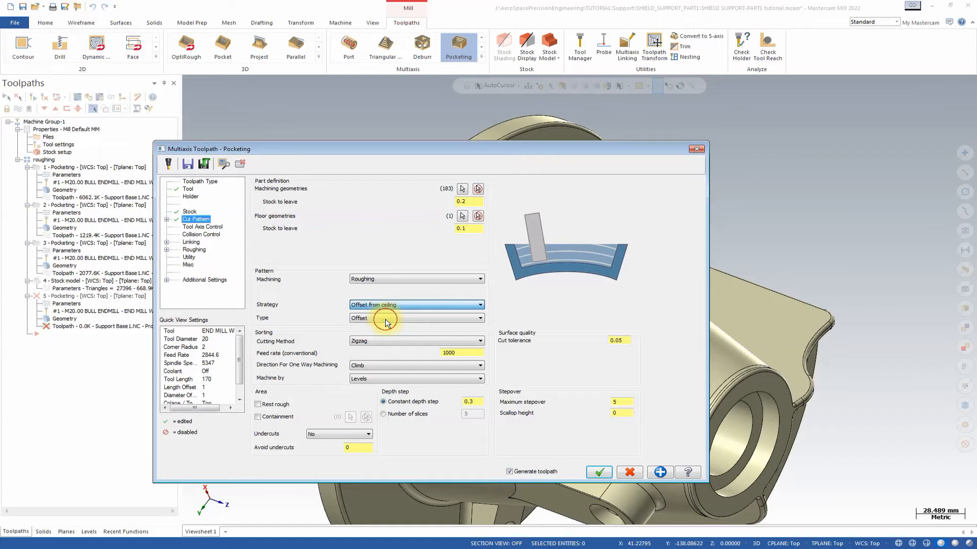
Select the flat top face of the two-hole boss as the ceiling geometry for the Pocketing toolpath.
{"action": "left_click", "coordinate": [240, 163]}
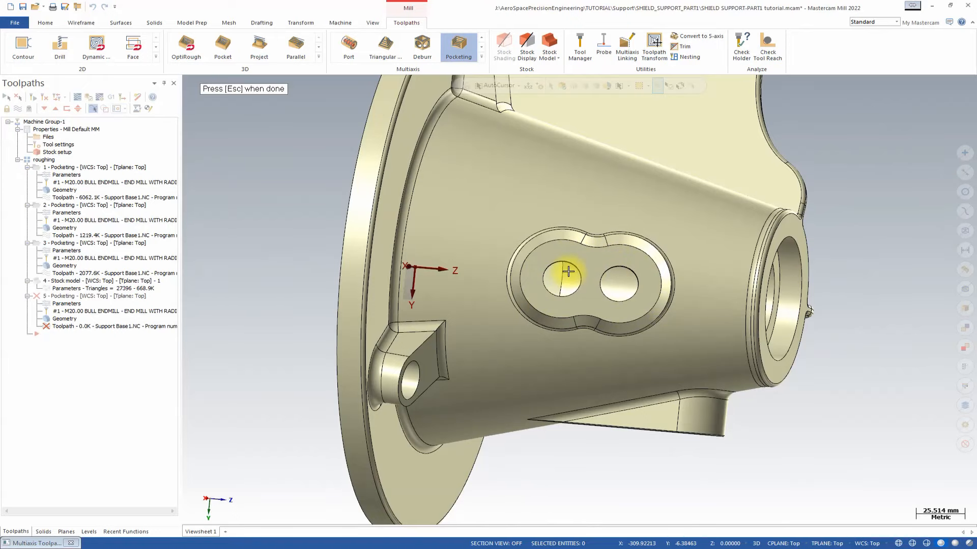
{"action": "key", "text": "Escape"}
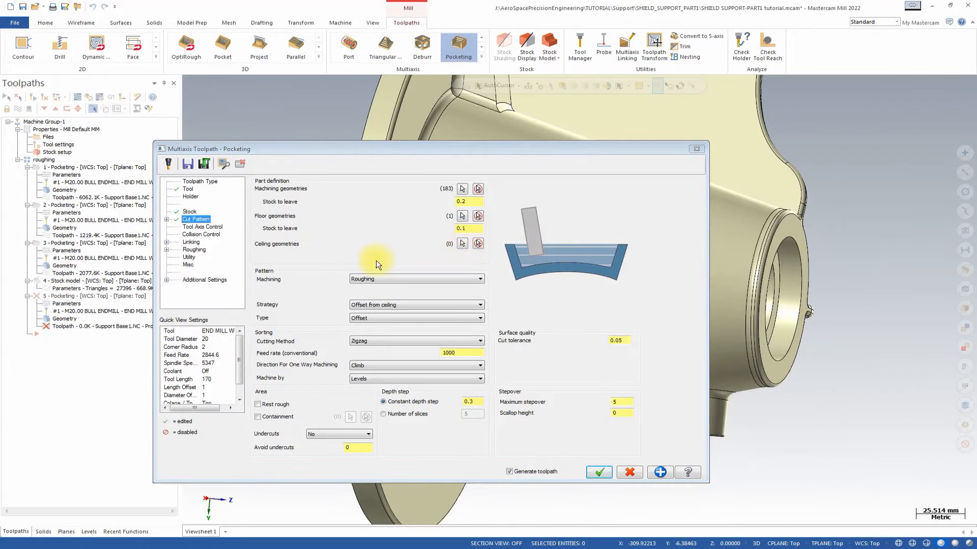
{"action": "left_click", "coordinate": [463, 243]}
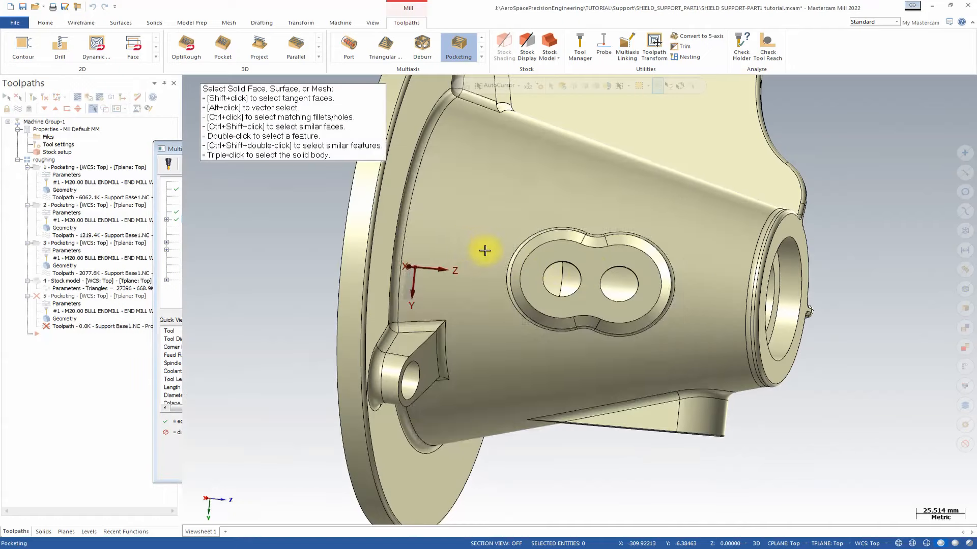
{"action": "left_click", "coordinate": [613, 260]}
{"action": "middle_click_drag", "start_coordinate": [551, 100], "coordinate": [568, 187]}
{"action": "left_click", "coordinate": [545, 106]}
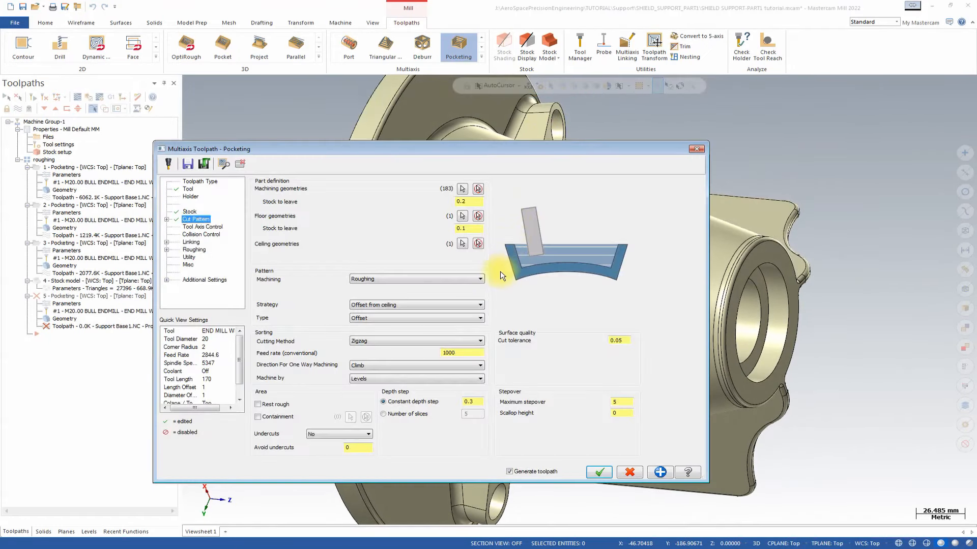
Review the pocketing operation's floor geometry selection on the conical body face and keep it.
{"action": "left_click", "coordinate": [456, 214]}
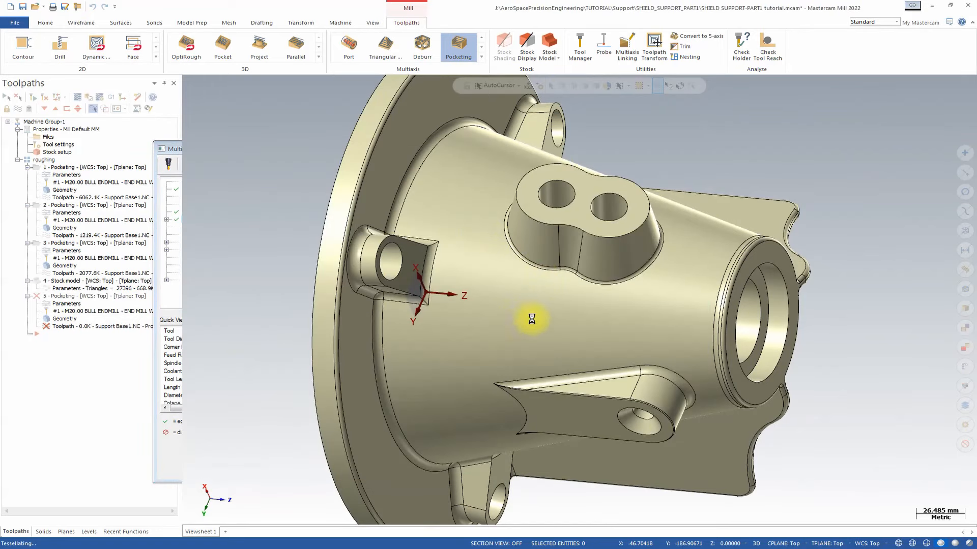
{"action": "left_click", "coordinate": [636, 255]}
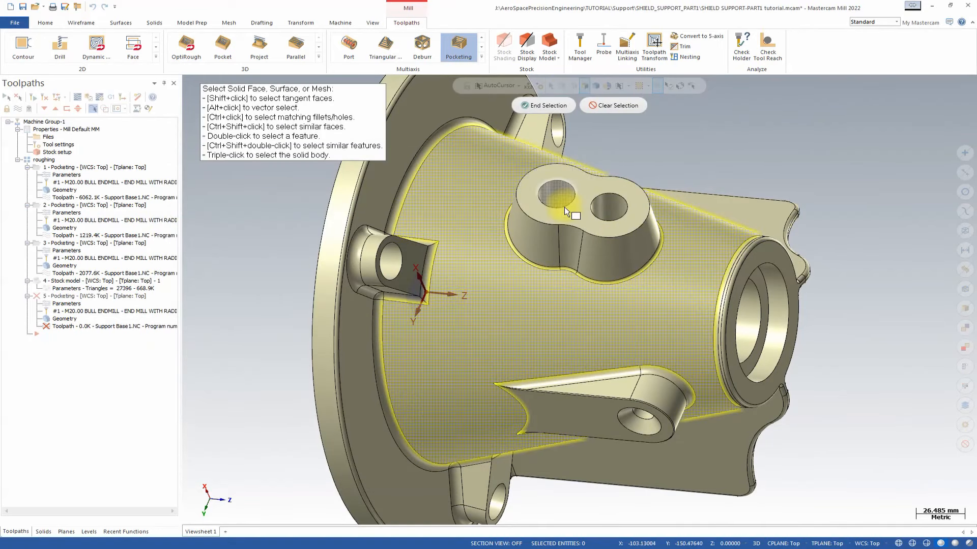
{"action": "left_click", "coordinate": [572, 214]}
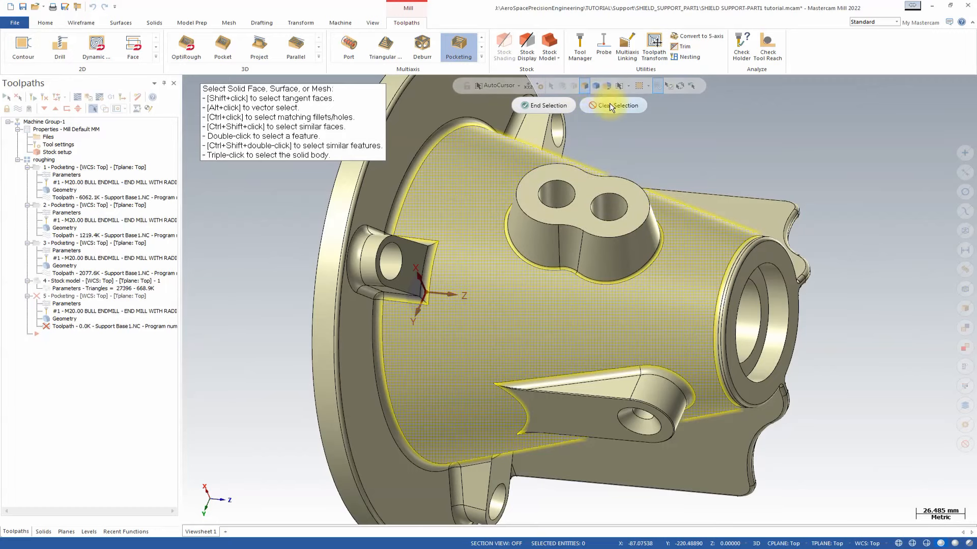
{"action": "left_click", "coordinate": [567, 106]}
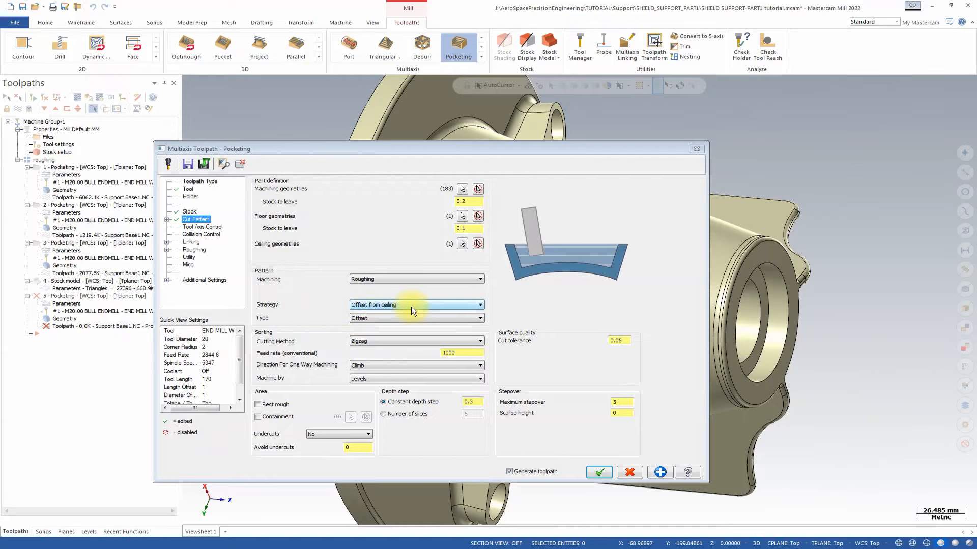
Set the roughing pattern type to Dynamic and the cutting method to One way.
{"action": "left_click", "coordinate": [390, 319]}
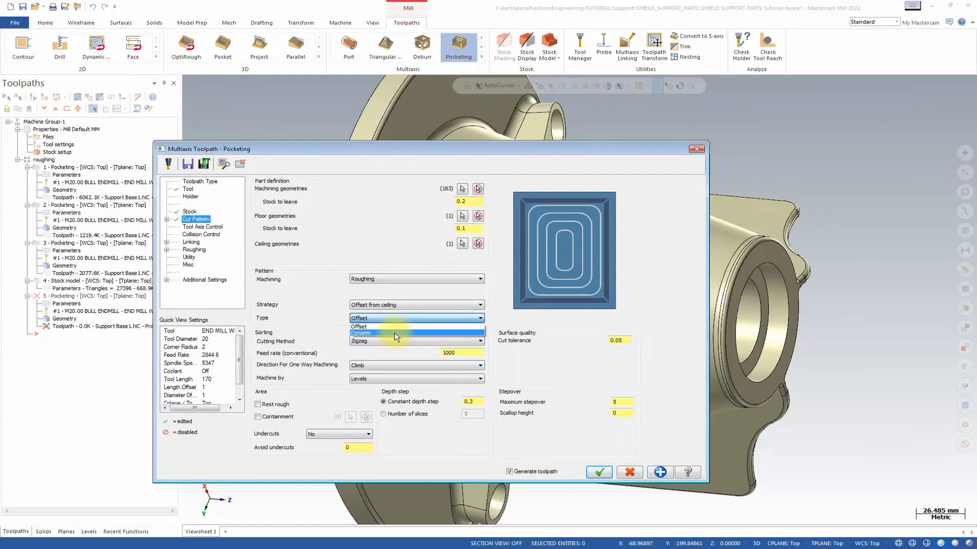
{"action": "left_click", "coordinate": [394, 333]}
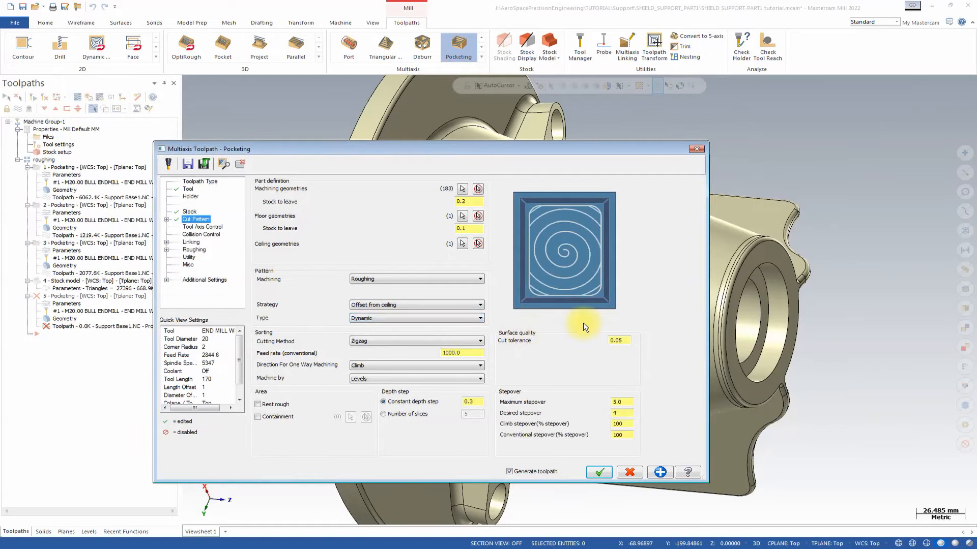
{"action": "left_click", "coordinate": [376, 341]}
{"action": "left_click", "coordinate": [393, 353]}
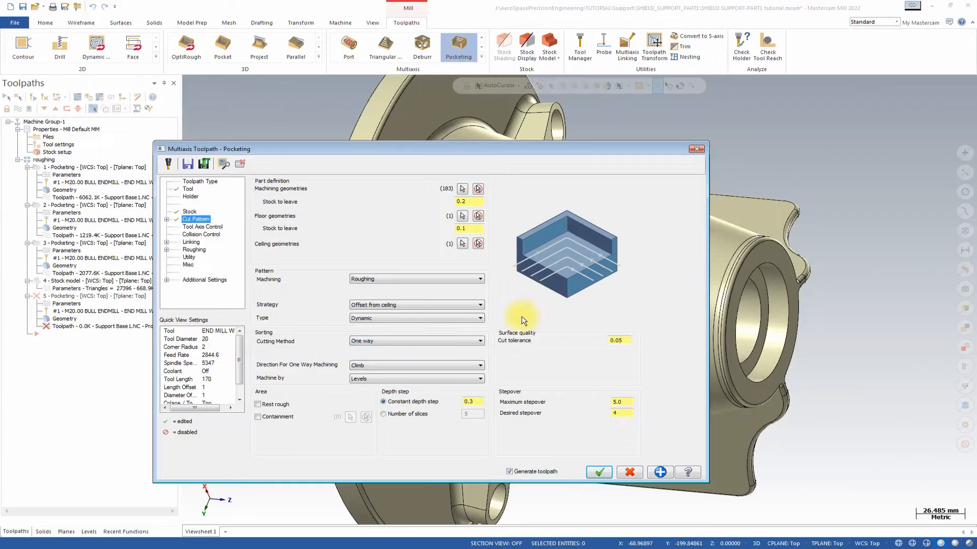
{"action": "left_click", "coordinate": [394, 341]}
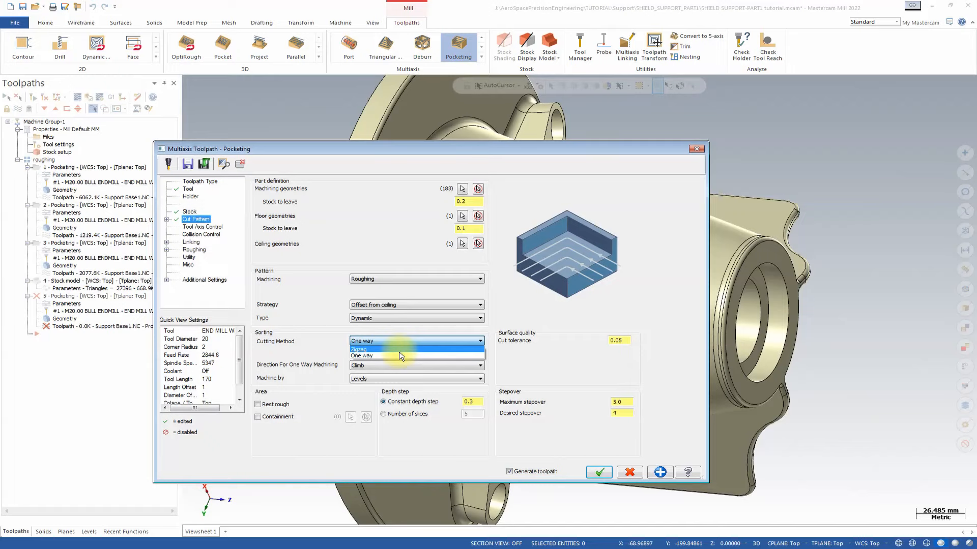
{"action": "left_click", "coordinate": [404, 319]}
{"action": "left_click", "coordinate": [404, 318]}
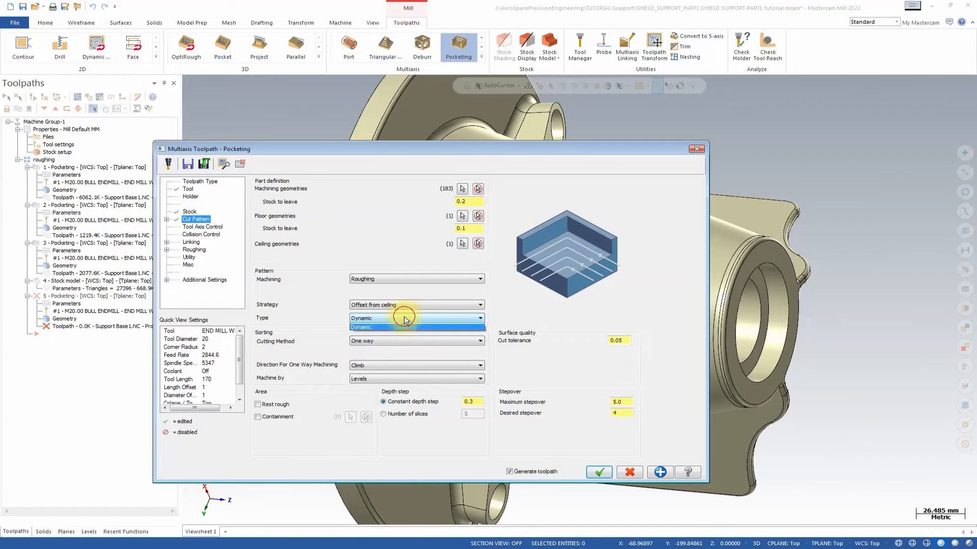
{"action": "left_click", "coordinate": [380, 333]}
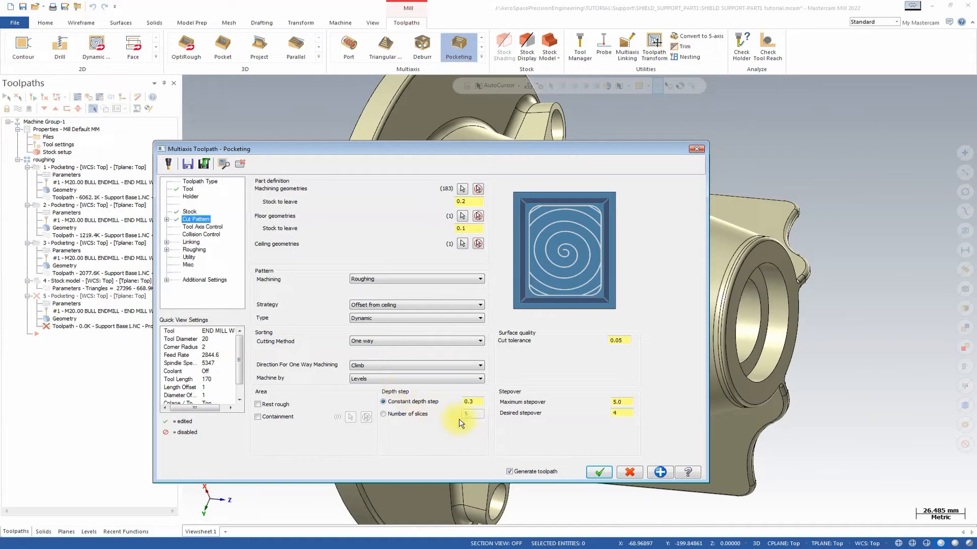
Set the constant depth step to 5 and enable intermediate slices after the last depth step at a constant 2.5.
{"action": "mouse_move", "coordinate": [480, 399]}
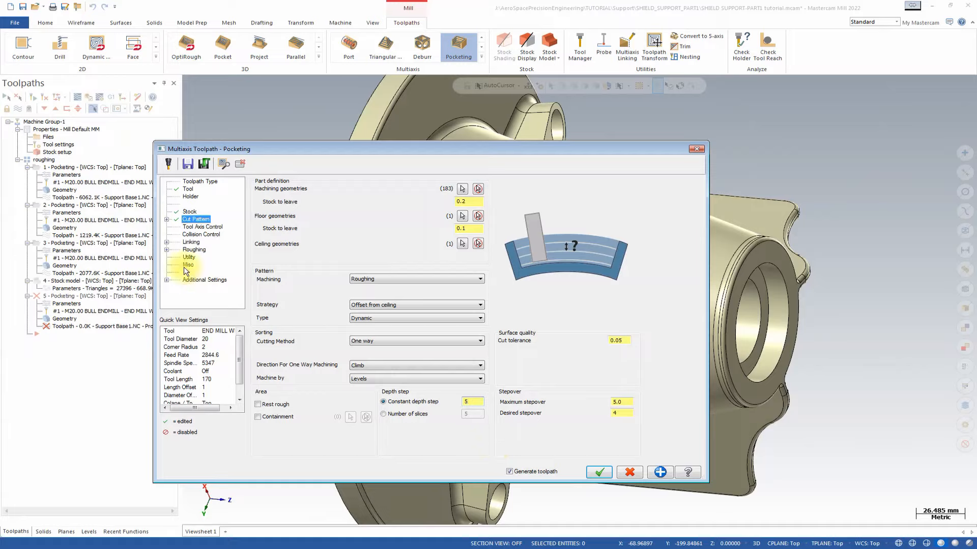
{"action": "left_click", "coordinate": [167, 220]}
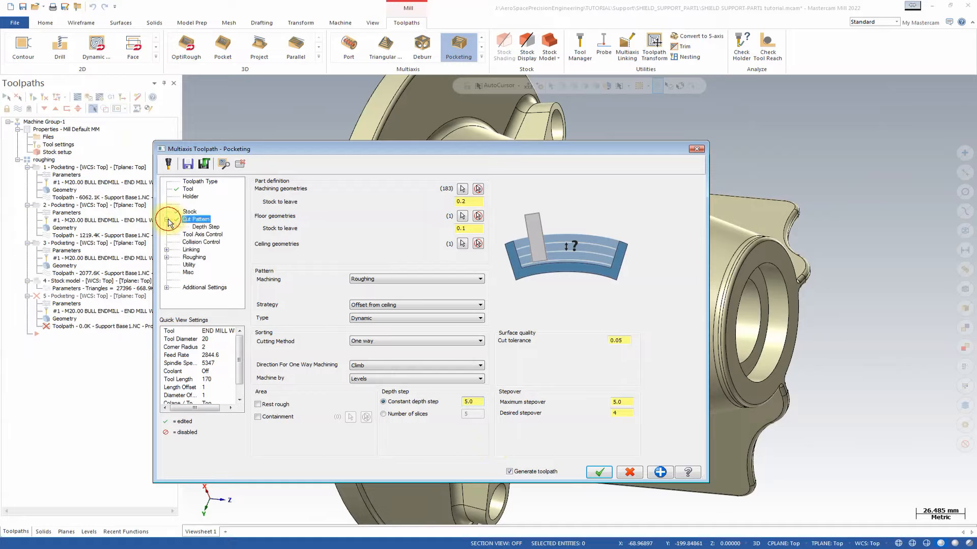
{"action": "left_click", "coordinate": [205, 226]}
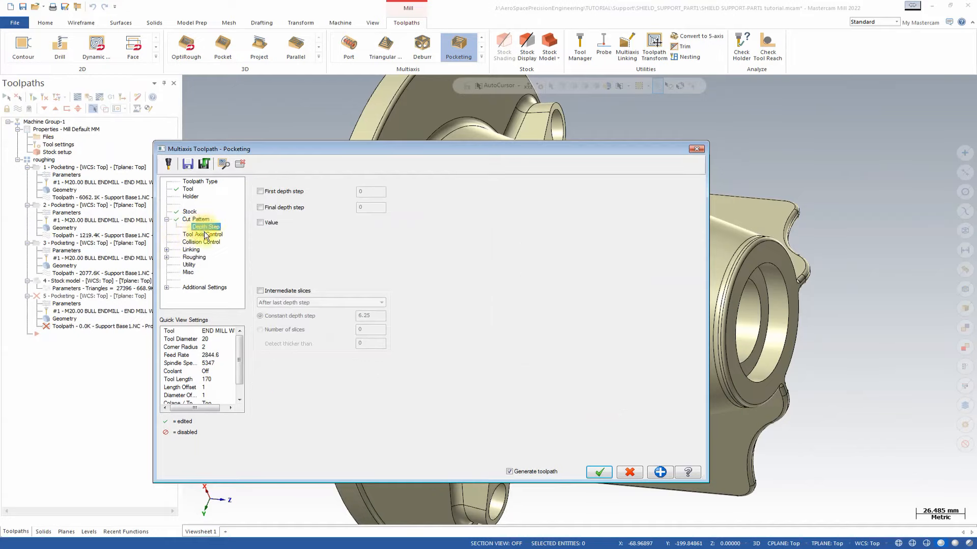
{"action": "double_click", "coordinate": [370, 315]}
{"action": "type", "text": "2."}
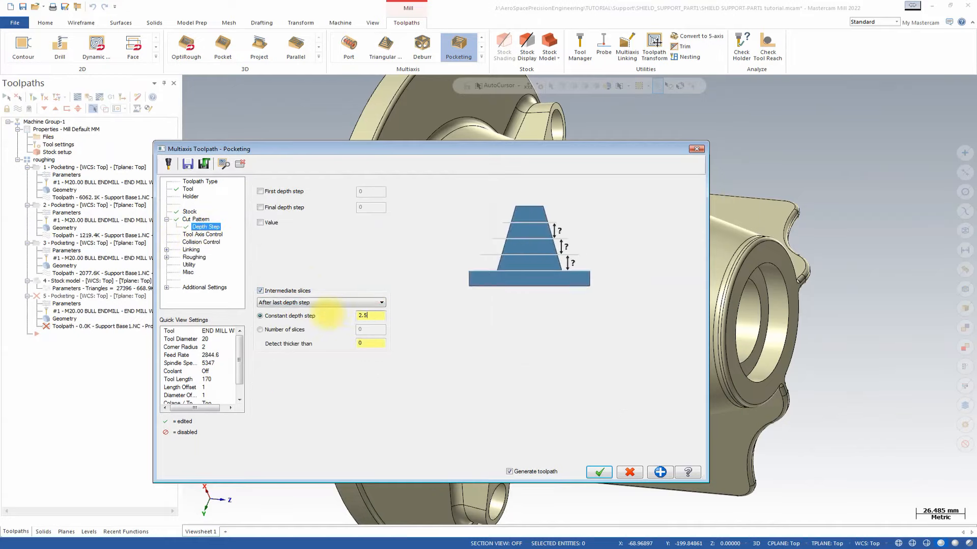
Enter a desired stepover of 4 in the cut pattern and open the maximum stepover value for editing.
{"action": "left_click", "coordinate": [196, 220]}
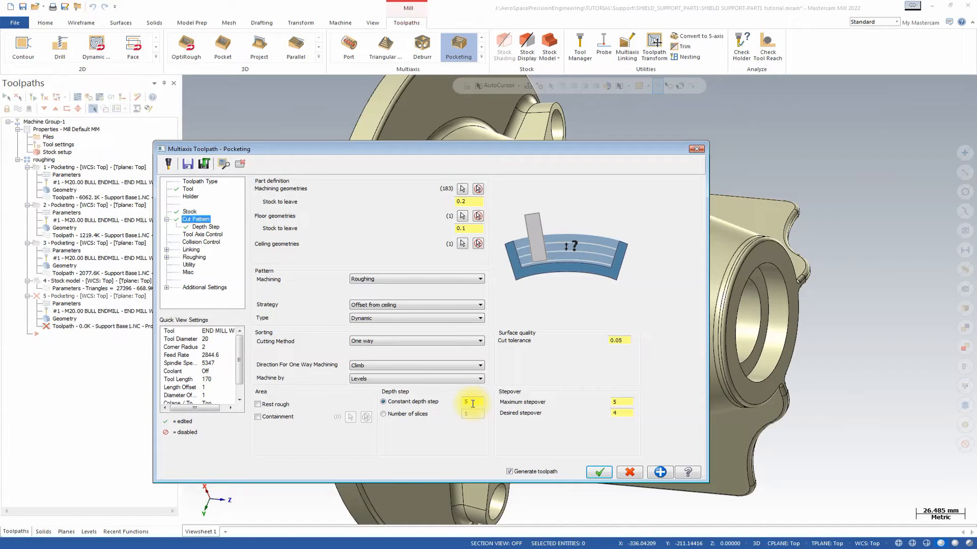
{"action": "double_click", "coordinate": [618, 402]}
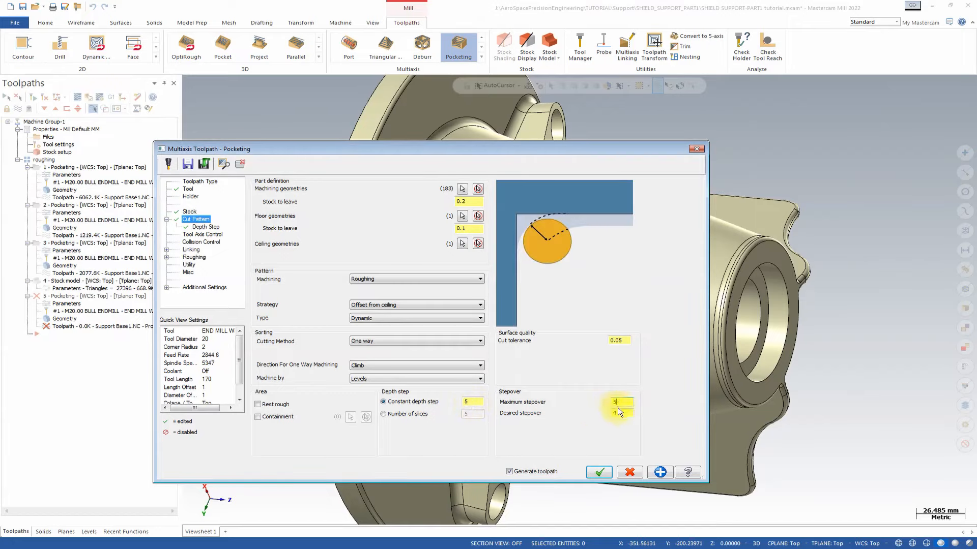
{"action": "type", "text": "4"}
{"action": "double_click", "coordinate": [618, 401]}
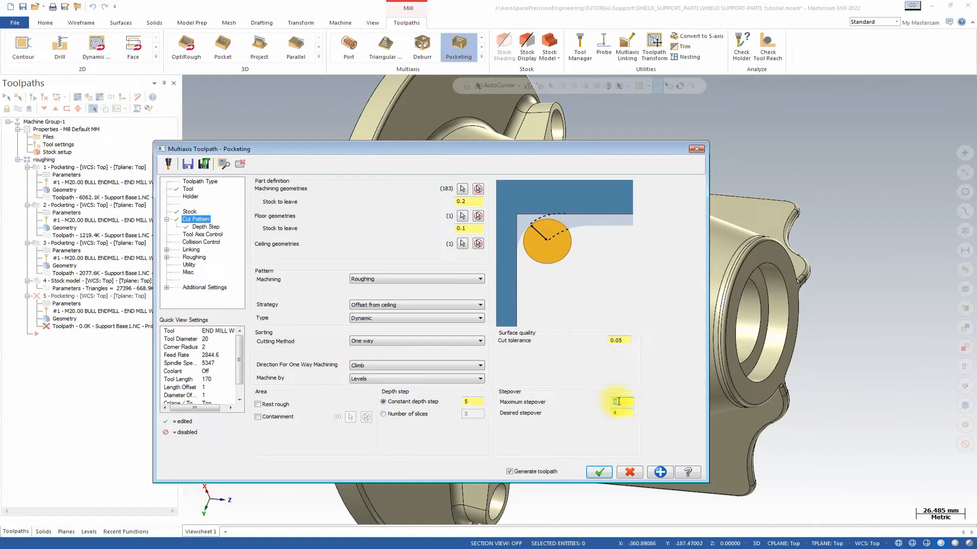
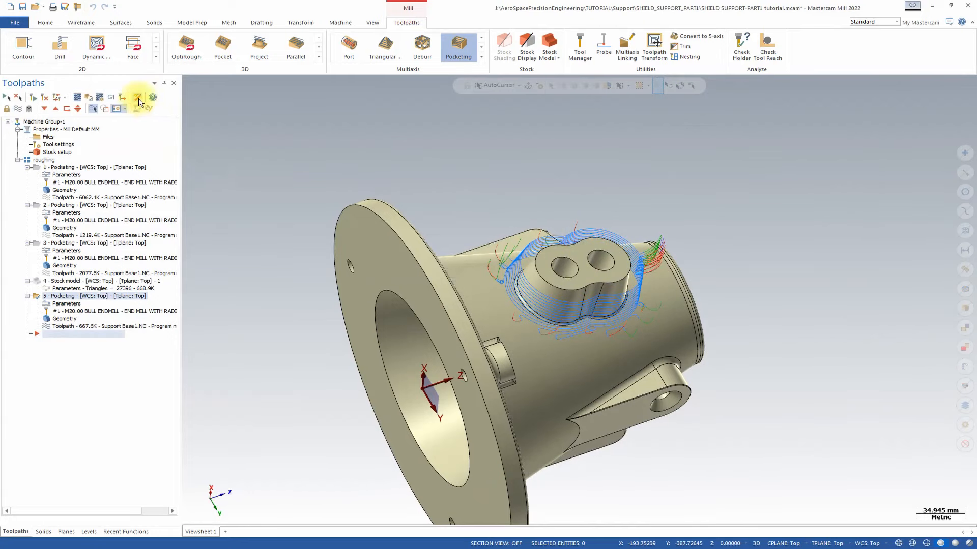
Backplot the pocketing toolpath around the twin-hole boss and show the detailed toolpath information.
{"action": "left_click", "coordinate": [80, 97]}
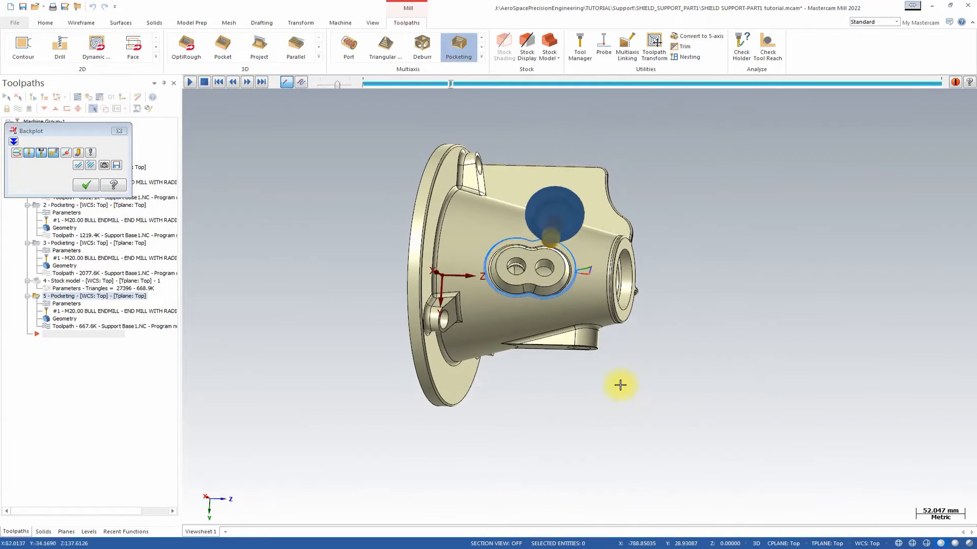
{"action": "middle_click_drag", "start_coordinate": [619, 386], "coordinate": [625, 351]}
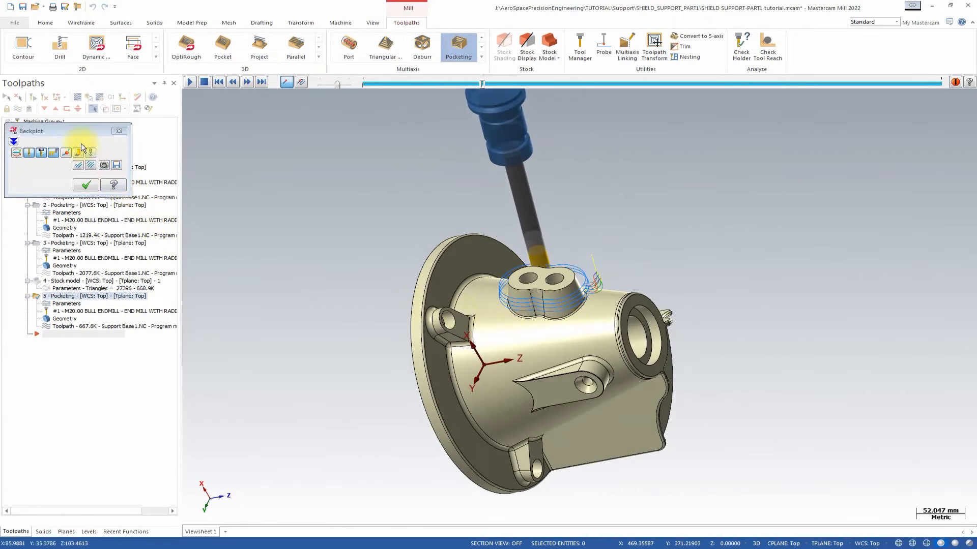
{"action": "left_click", "coordinate": [14, 142]}
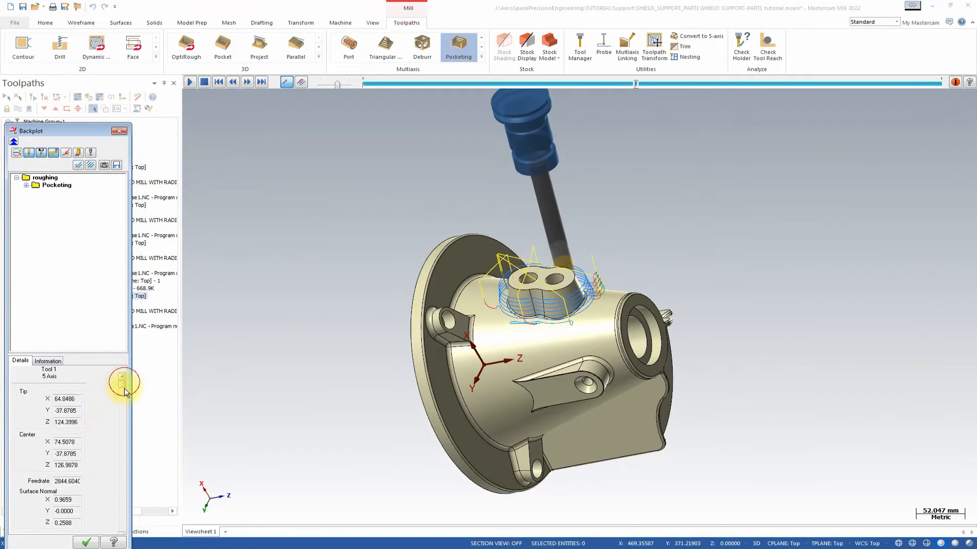
{"action": "left_click_drag", "start_coordinate": [120, 410], "coordinate": [123, 480]}
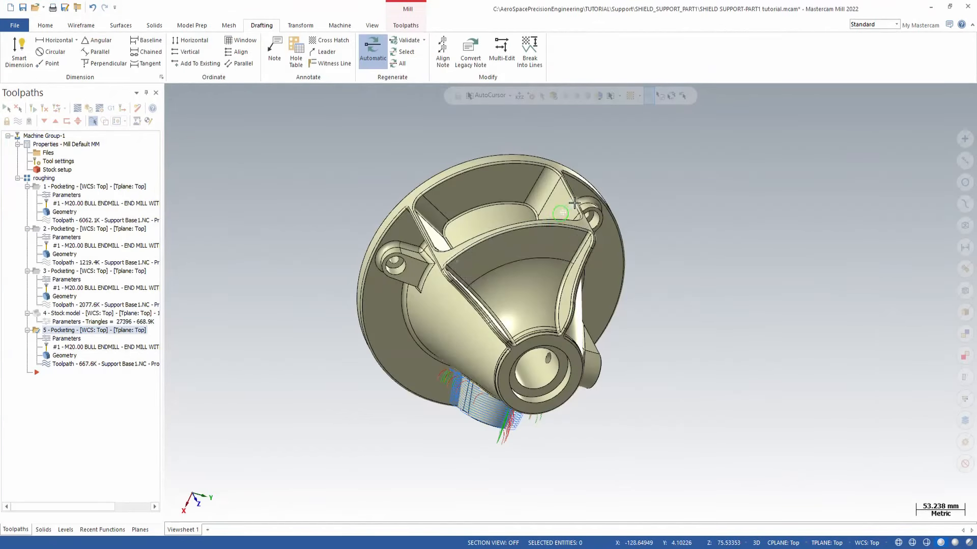
Start a new stock model and take its initial cylindrical shape from the stock setup.
{"action": "middle_click_drag", "start_coordinate": [541, 213], "coordinate": [583, 213]}
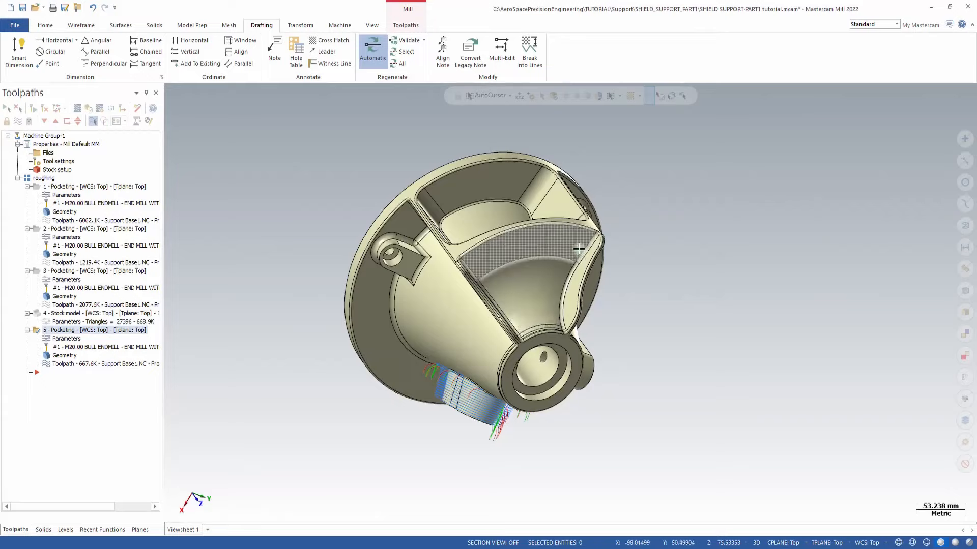
{"action": "middle_click_drag", "start_coordinate": [486, 291], "coordinate": [580, 248]}
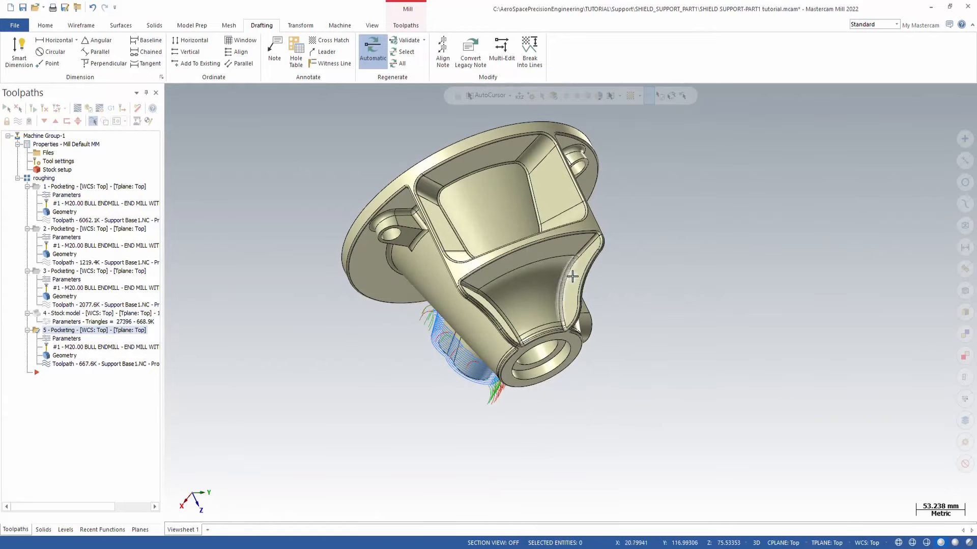
{"action": "middle_click_drag", "start_coordinate": [628, 371], "coordinate": [619, 141]}
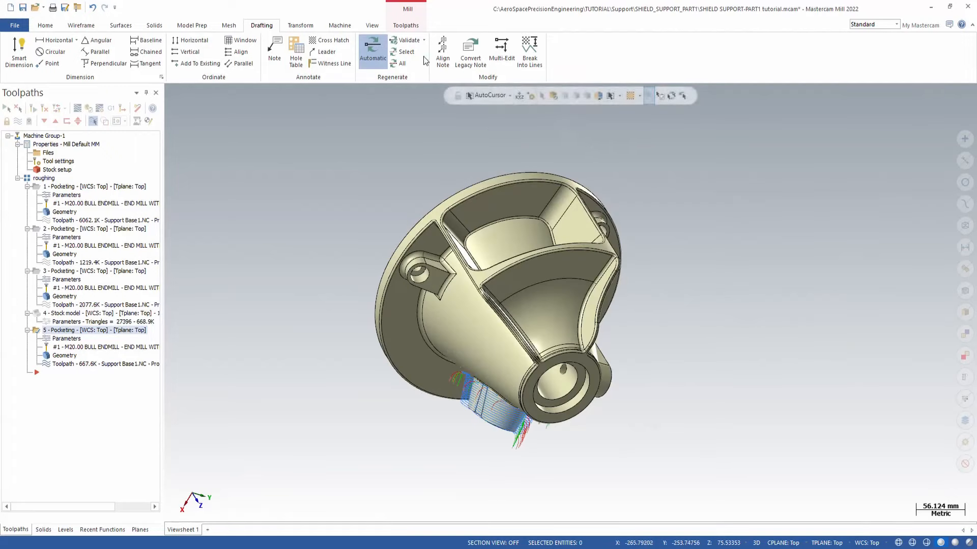
{"action": "left_click", "coordinate": [405, 25]}
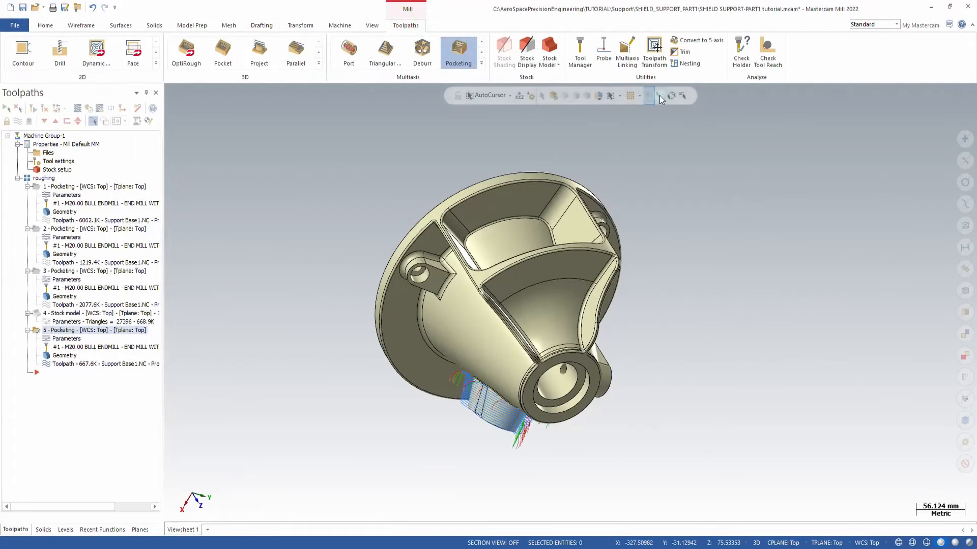
{"action": "left_click", "coordinate": [550, 48]}
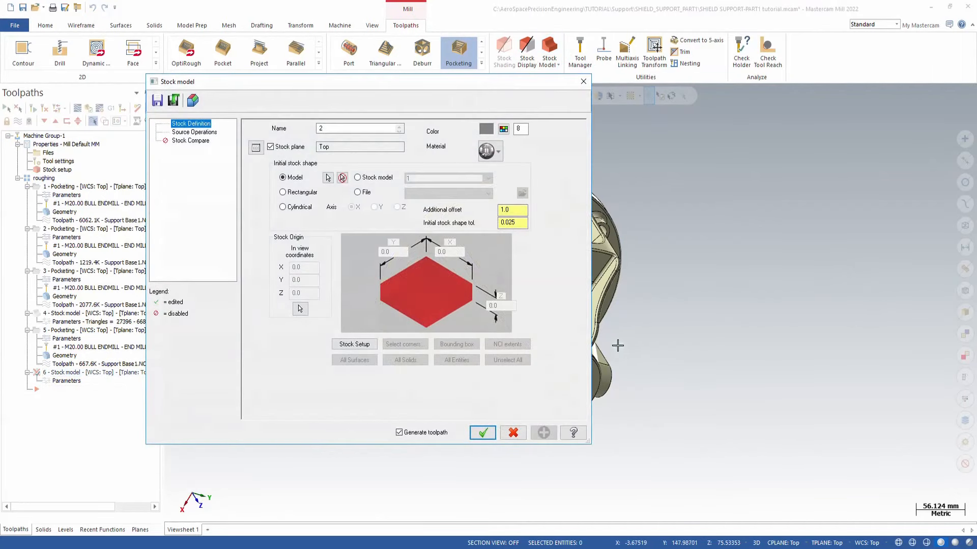
{"action": "left_click", "coordinate": [354, 344]}
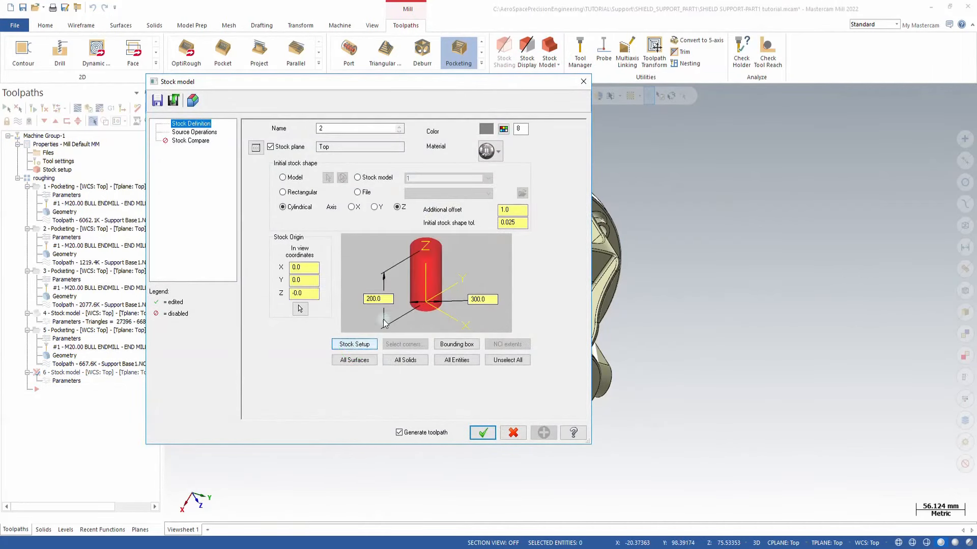
Choose the Pocketing toolpaths as the stock model's source operations and generate the model.
{"action": "left_click", "coordinate": [197, 132]}
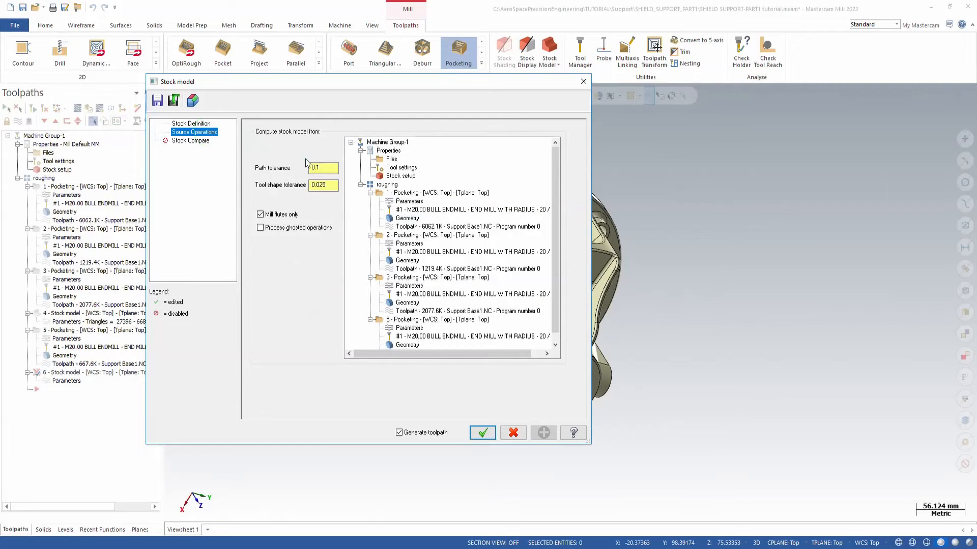
{"action": "left_click", "coordinate": [407, 193]}
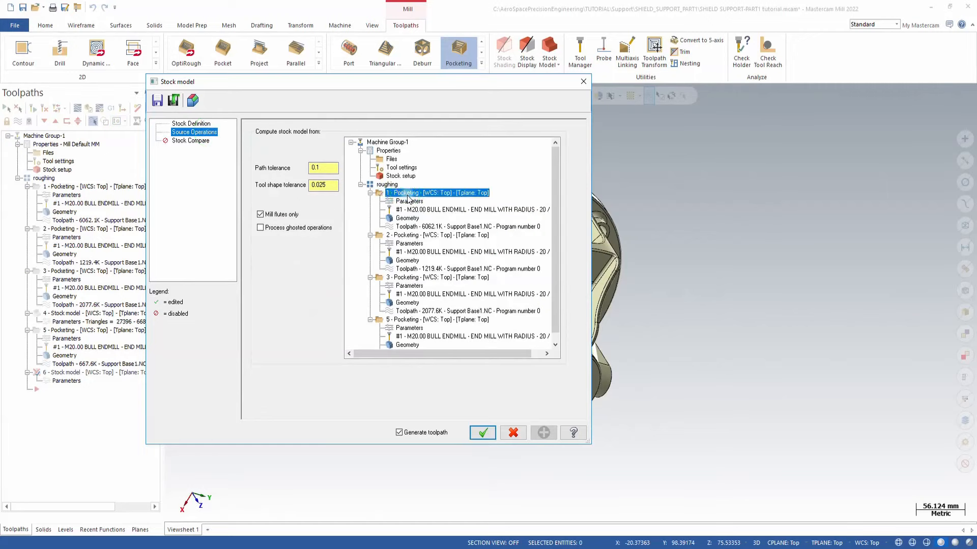
{"action": "left_click", "coordinate": [418, 237]}
{"action": "left_click", "coordinate": [482, 433]}
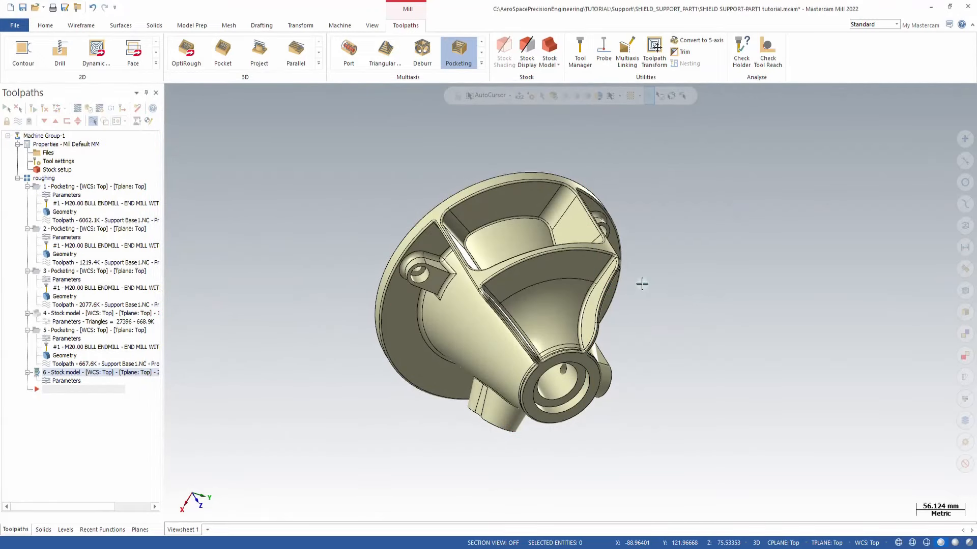
Examine the remaining material on the computed stock model around the ribs, pockets and flange.
{"action": "middle_click_drag", "start_coordinate": [649, 269], "coordinate": [629, 258]}
{"action": "scroll", "coordinate": [646, 212], "scroll_direction": "up", "scroll_amount": 2}
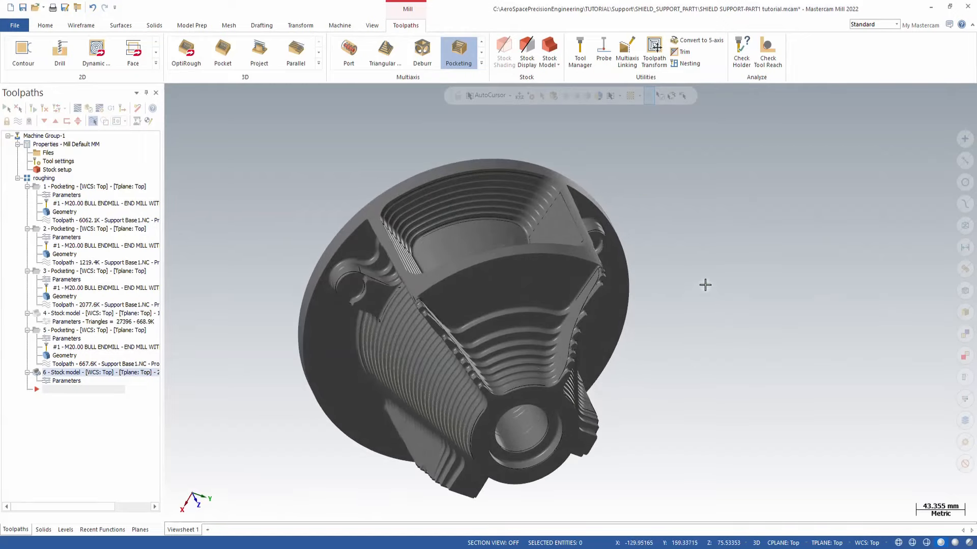
{"action": "mouse_move", "coordinate": [704, 279]}
{"action": "middle_mouse_down"}
{"action": "mouse_move", "coordinate": [704, 264]}
{"action": "mouse_move", "coordinate": [715, 268]}
{"action": "mouse_move", "coordinate": [711, 254]}
{"action": "mouse_move", "coordinate": [720, 283]}
{"action": "mouse_move", "coordinate": [708, 310]}
{"action": "mouse_move", "coordinate": [717, 292]}
{"action": "mouse_move", "coordinate": [711, 277]}
{"action": "mouse_move", "coordinate": [696, 277]}
{"action": "middle_mouse_up"}
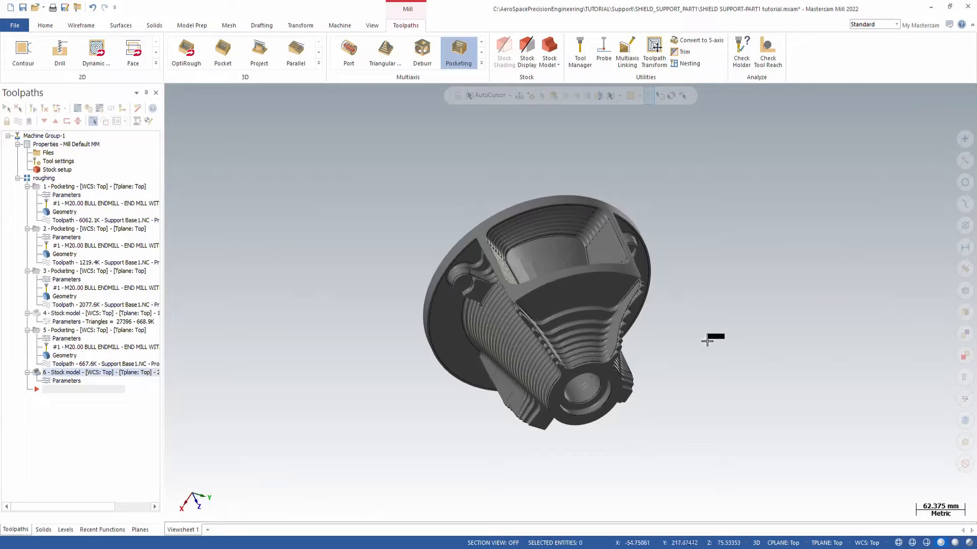
{"action": "mouse_move", "coordinate": [713, 338]}
{"action": "middle_mouse_down"}
{"action": "mouse_move", "coordinate": [714, 326]}
{"action": "mouse_move", "coordinate": [767, 337]}
{"action": "mouse_move", "coordinate": [736, 350]}
{"action": "middle_mouse_up"}
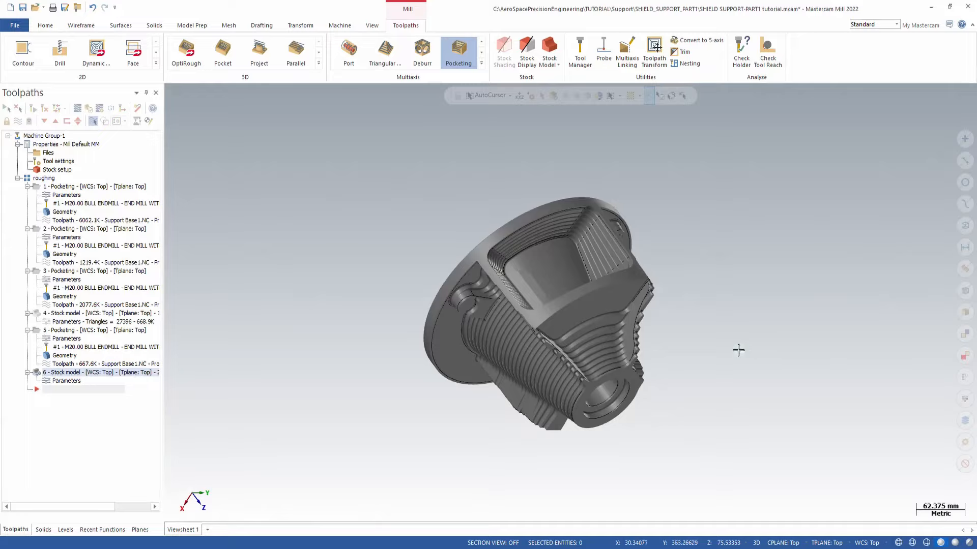
{"action": "mouse_move", "coordinate": [738, 350]}
{"action": "middle_mouse_down"}
{"action": "mouse_move", "coordinate": [731, 356]}
{"action": "mouse_move", "coordinate": [737, 332]}
{"action": "middle_mouse_up"}
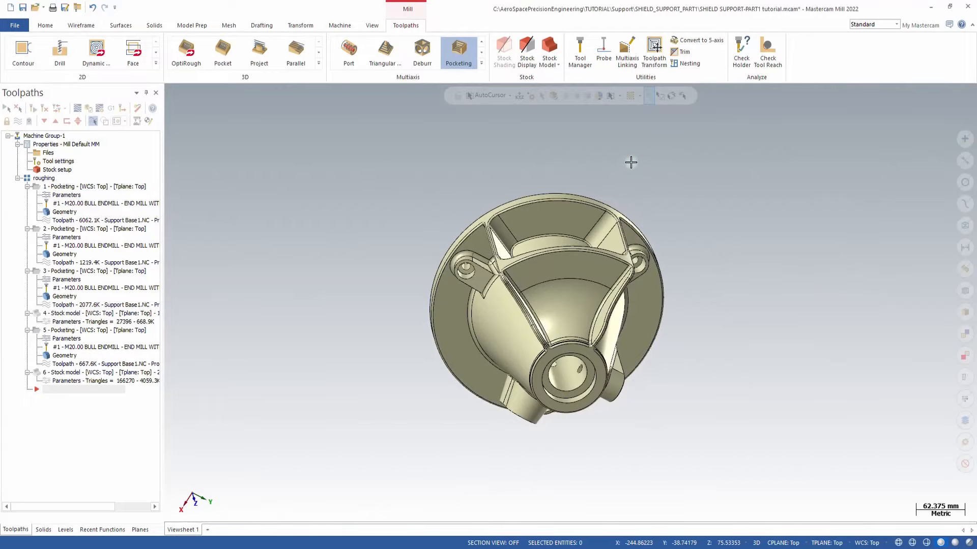
Draw a centre-point circle of about 224 mm radius in the Top view, overlapping the lower-left edge of the part.
{"action": "key", "text": "alt+1"}
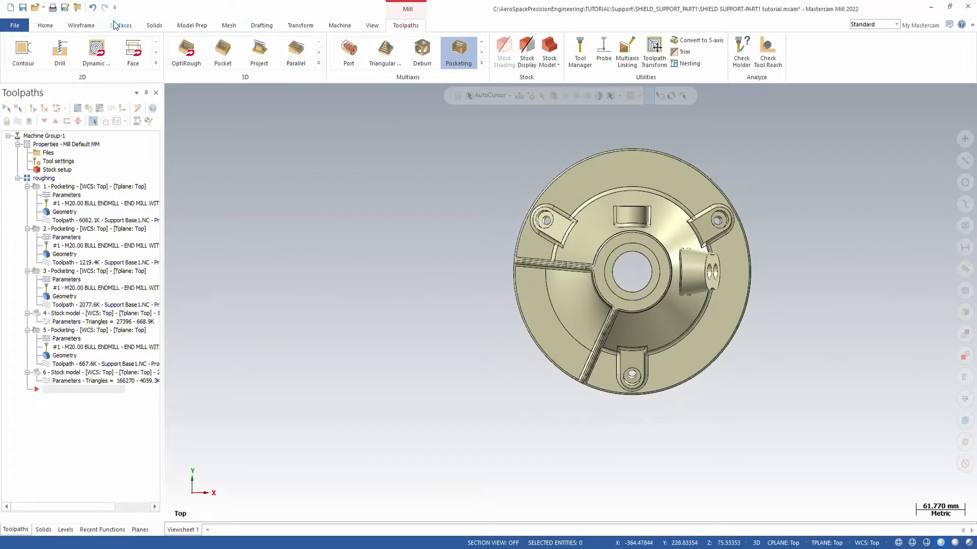
{"action": "left_click", "coordinate": [92, 27]}
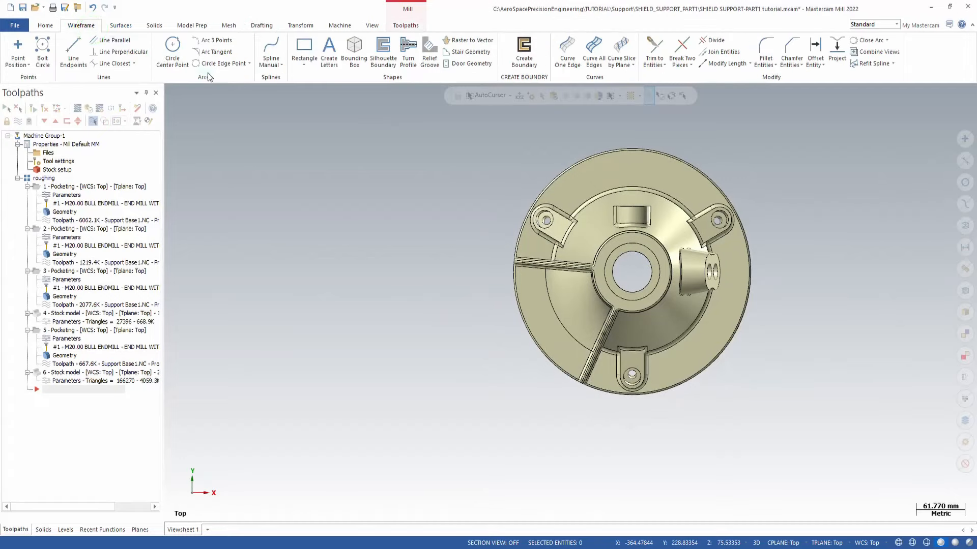
{"action": "left_click", "coordinate": [170, 48]}
{"action": "left_click", "coordinate": [317, 315]}
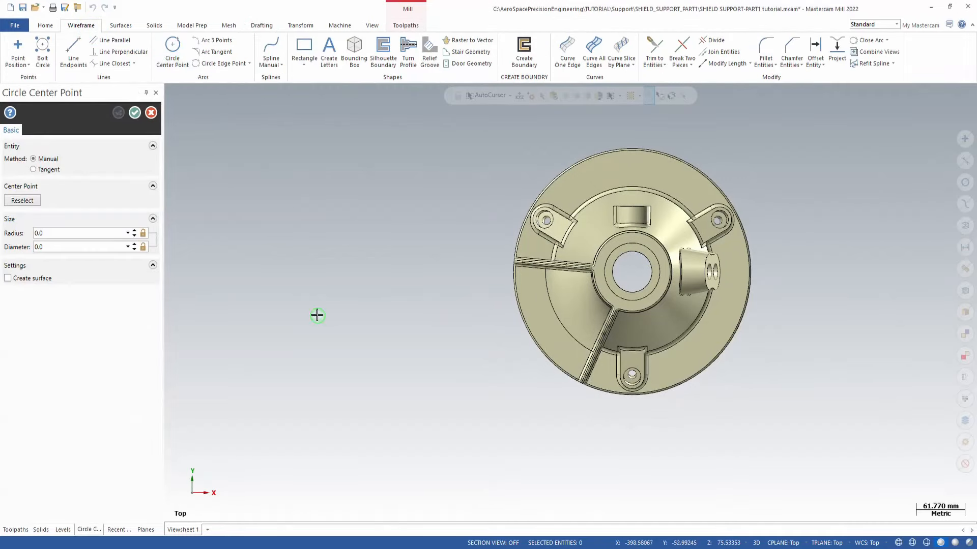
{"action": "scroll", "coordinate": [484, 320], "scroll_direction": "down", "scroll_amount": 6}
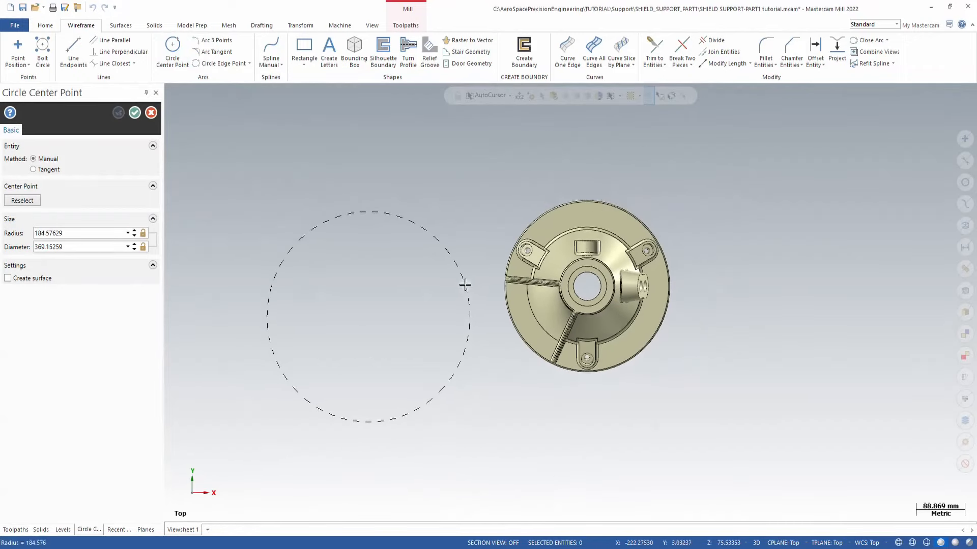
{"action": "key", "text": "Escape"}
{"action": "left_click", "coordinate": [417, 384]}
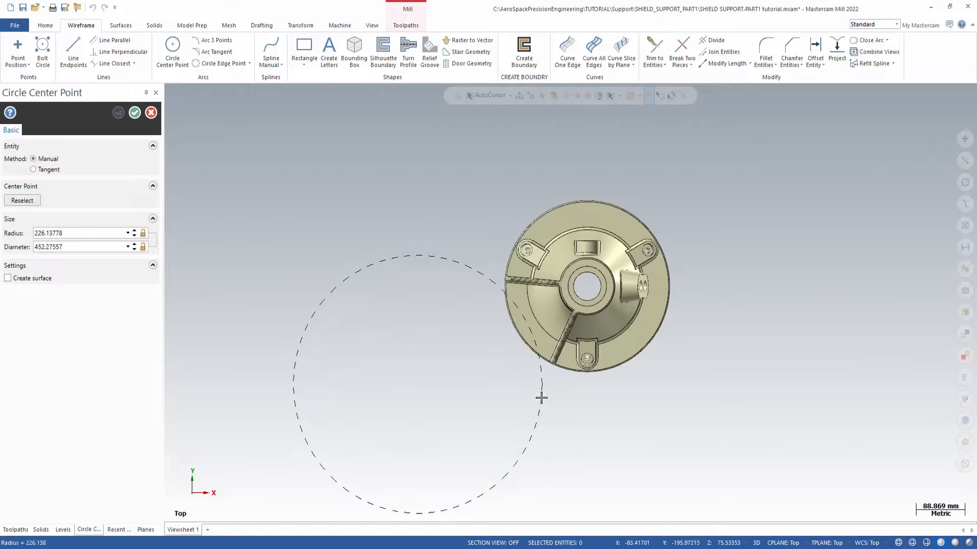
{"action": "left_click", "coordinate": [540, 398]}
{"action": "right_click", "coordinate": [540, 398]}
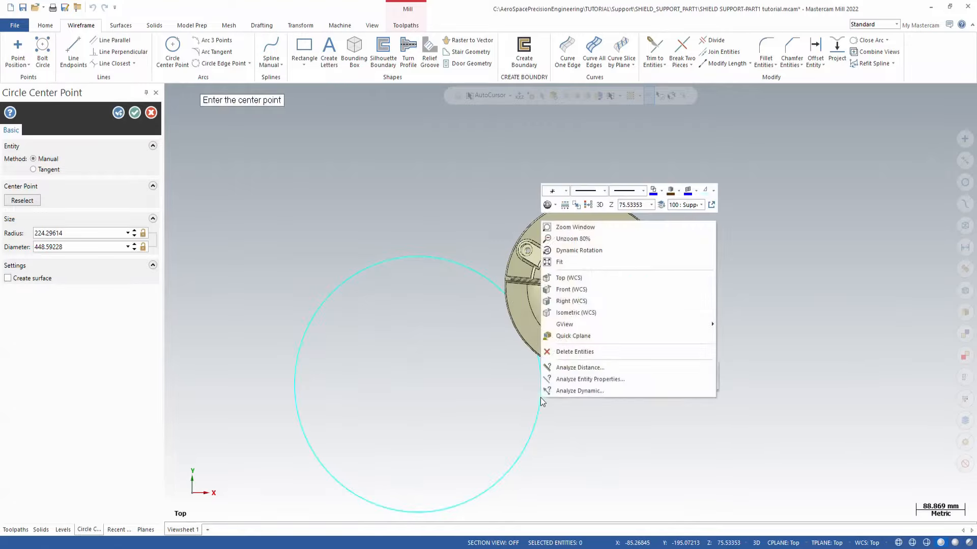
{"action": "left_click", "coordinate": [934, 226]}
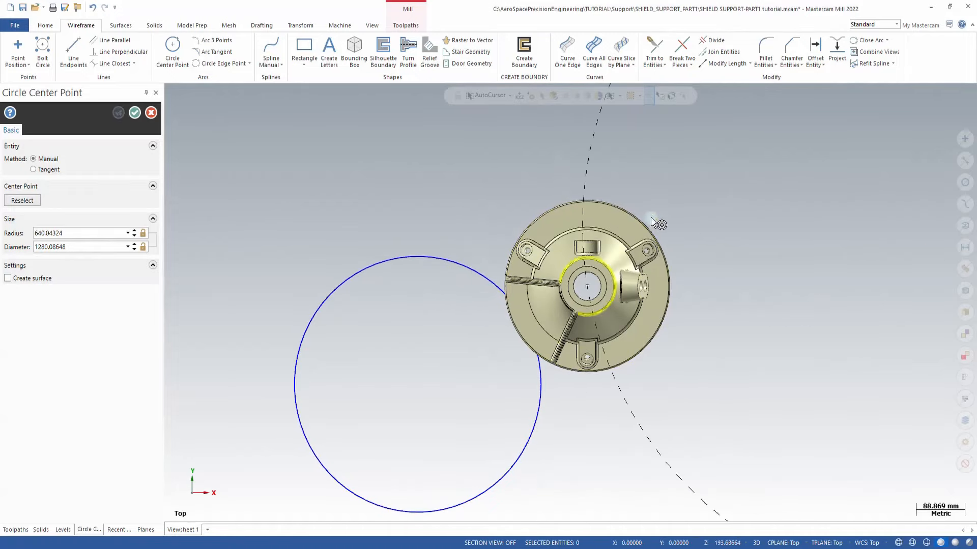
{"action": "key", "text": "Escape"}
{"action": "scroll", "coordinate": [507, 184], "scroll_direction": "down", "scroll_amount": 1}
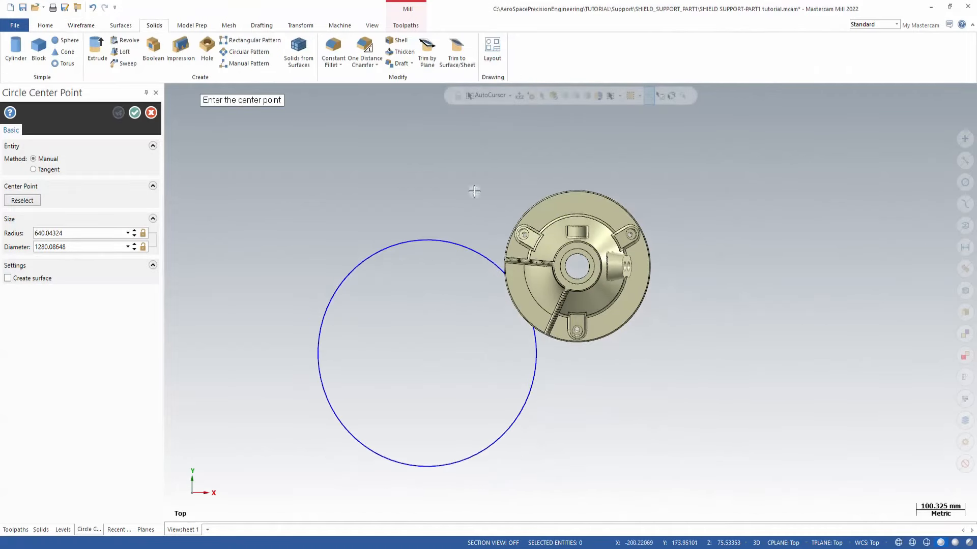
{"action": "left_click", "coordinate": [134, 112]}
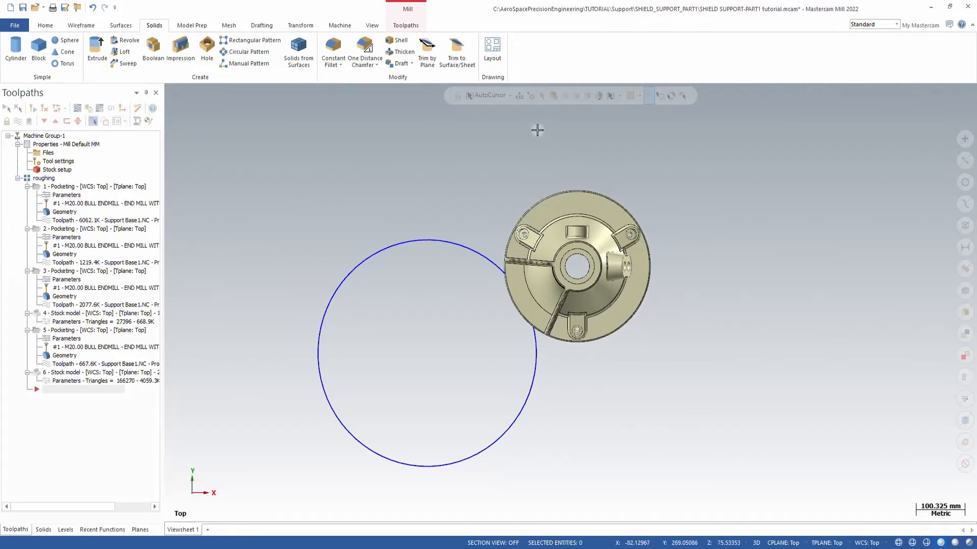
Reposition the circle by its centre so that its edge passes over the part's central bore.
{"action": "scroll", "coordinate": [806, 179], "scroll_direction": "down", "scroll_amount": 1}
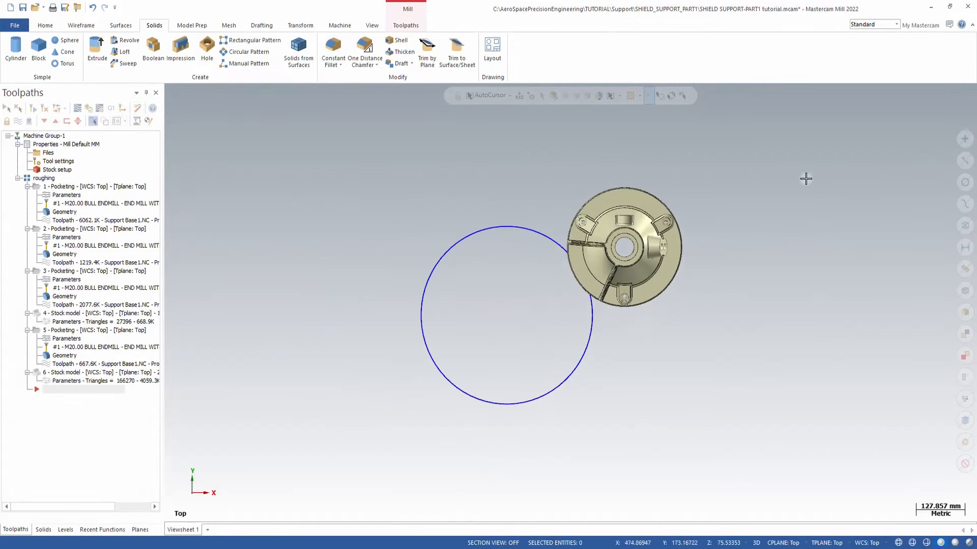
{"action": "double_click", "coordinate": [473, 234]}
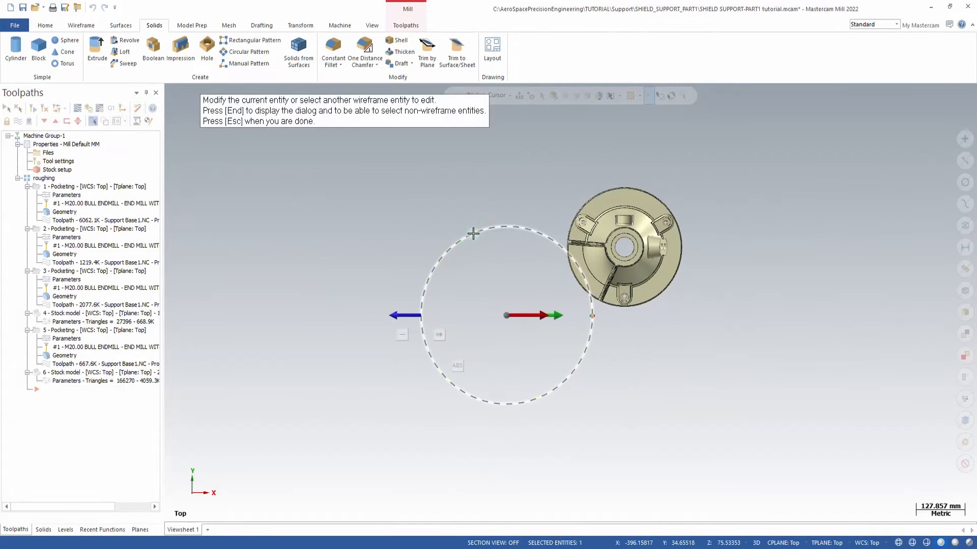
{"action": "left_click_drag", "start_coordinate": [542, 318], "coordinate": [550, 267]}
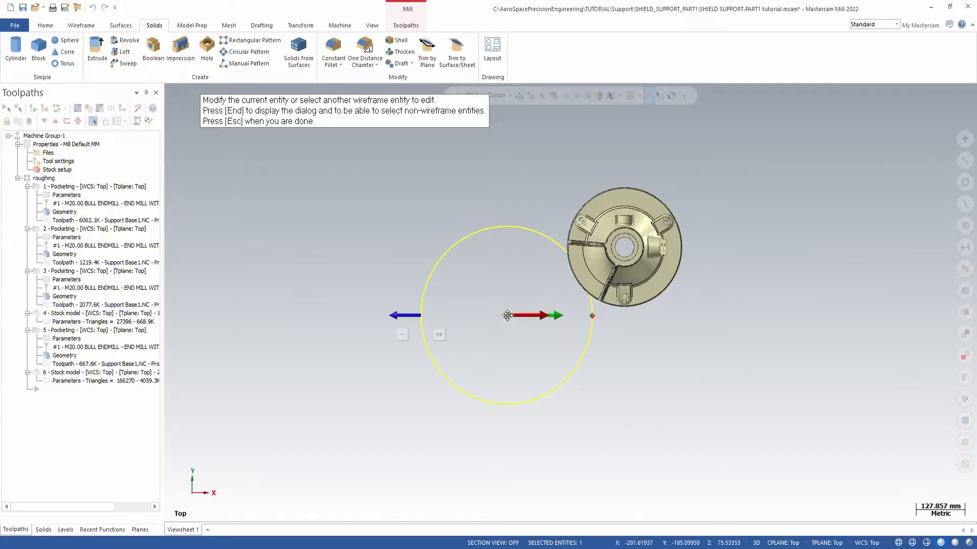
{"action": "left_click", "coordinate": [508, 316]}
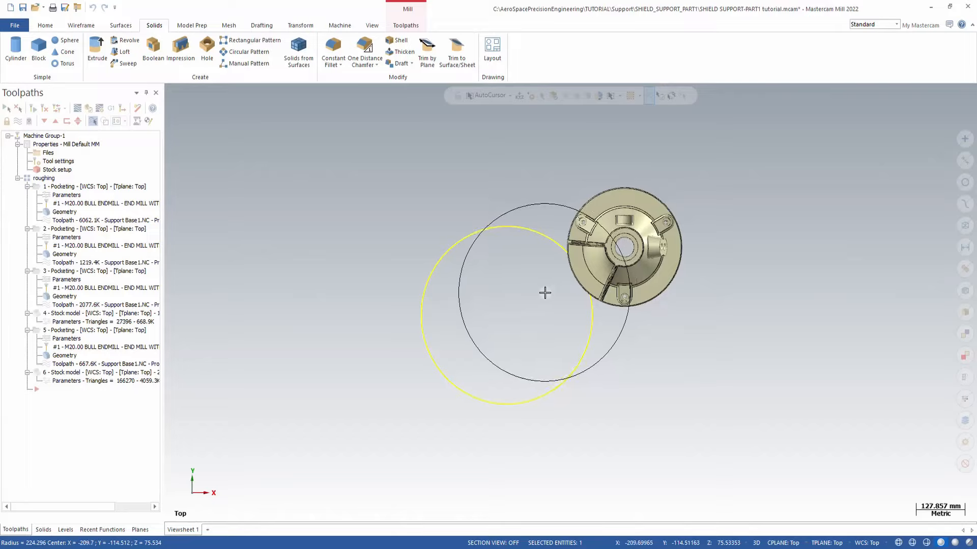
{"action": "left_click", "coordinate": [548, 295]}
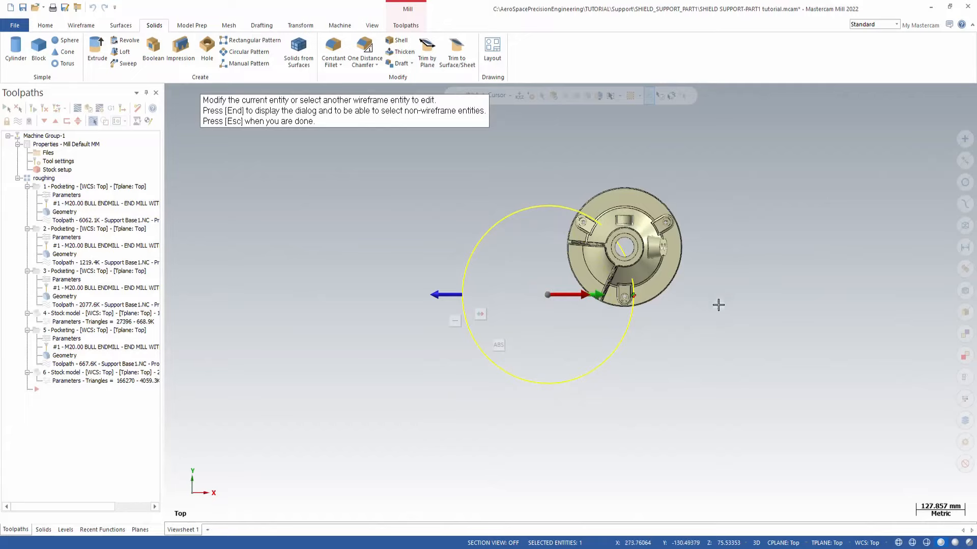
Shorten the circle to an arc spanning the part, with one end at about 77° and the other just beyond the lower flange edge.
{"action": "left_click", "coordinate": [592, 295]}
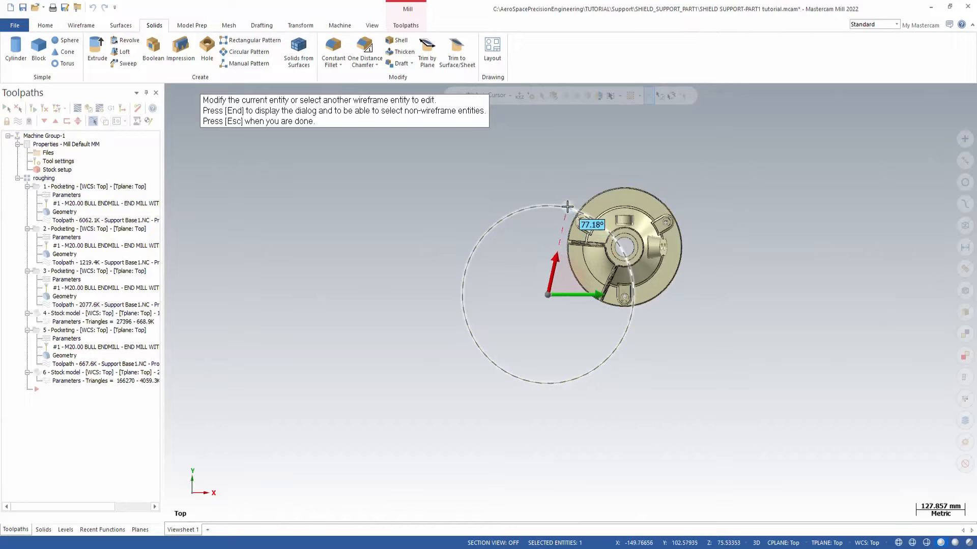
{"action": "left_click", "coordinate": [567, 207]}
{"action": "right_click", "coordinate": [567, 207]}
{"action": "left_click", "coordinate": [558, 297]}
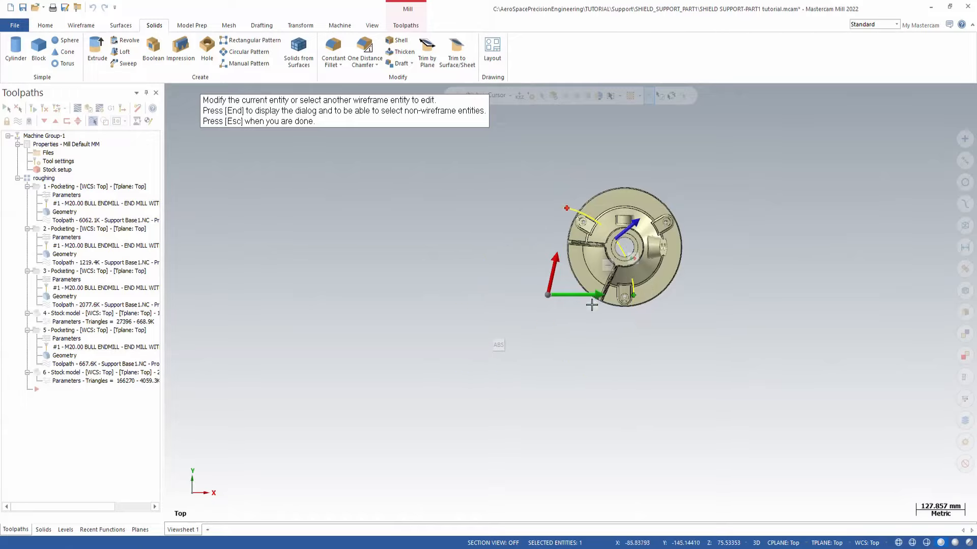
{"action": "left_click_drag", "start_coordinate": [598, 297], "coordinate": [633, 314]}
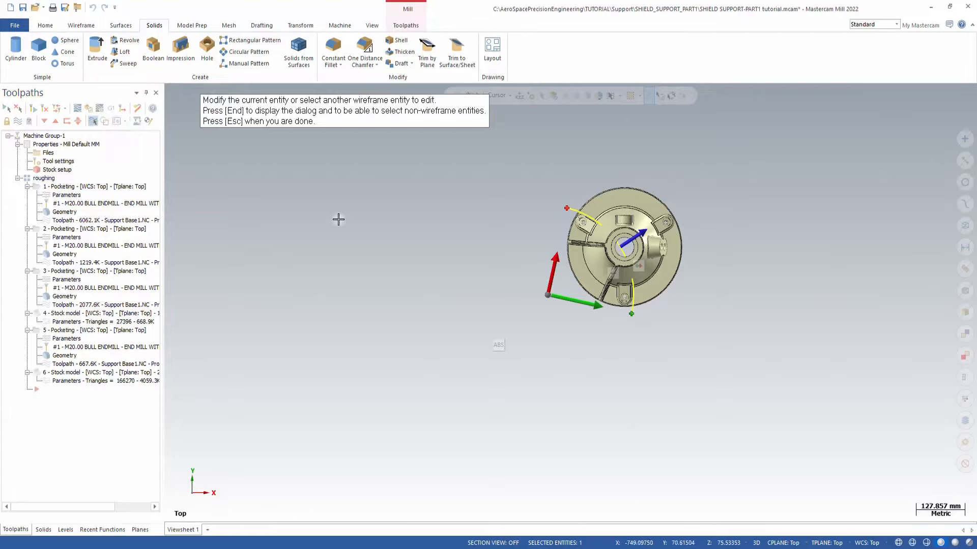
{"action": "key", "text": "Escape"}
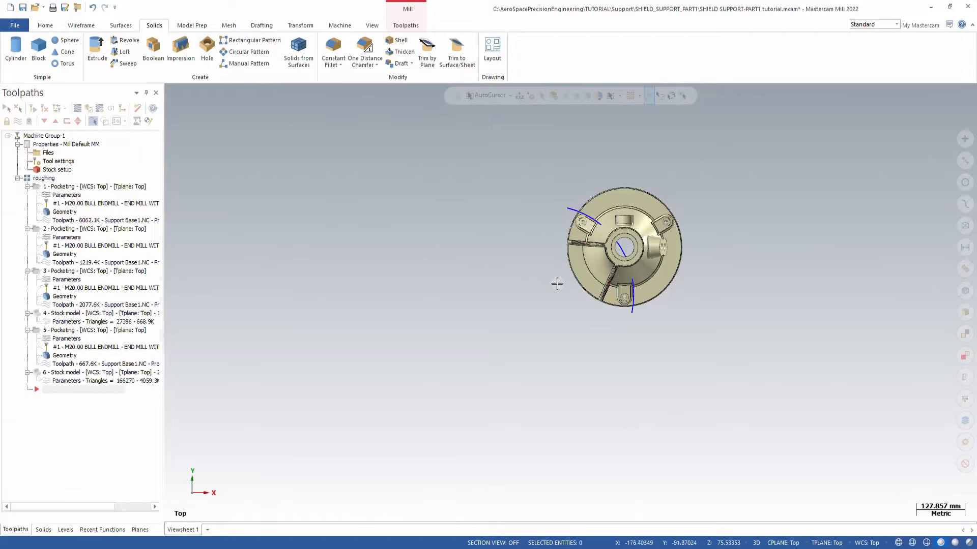
Set the view and construction plane to Front.
{"action": "middle_click_drag", "start_coordinate": [758, 340], "coordinate": [877, 356]}
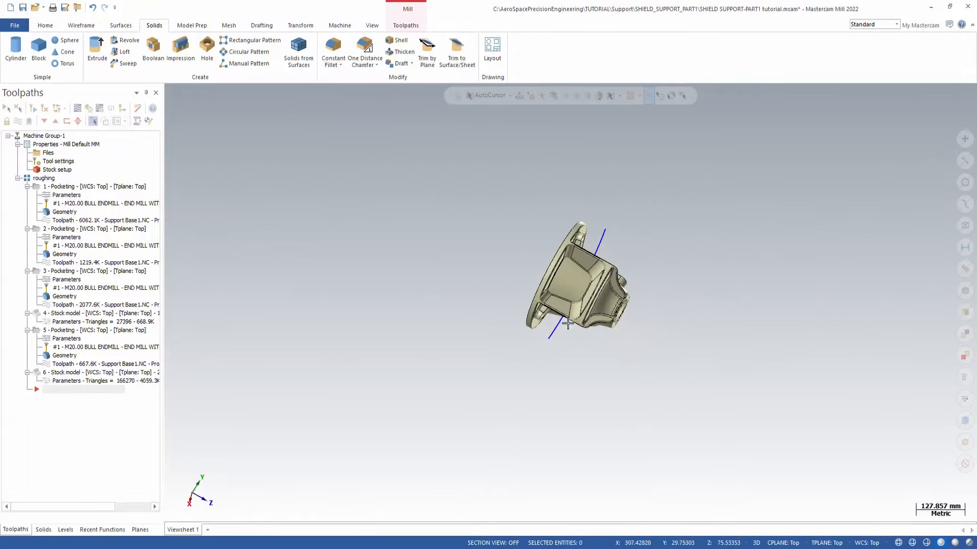
{"action": "key", "text": "alt+1"}
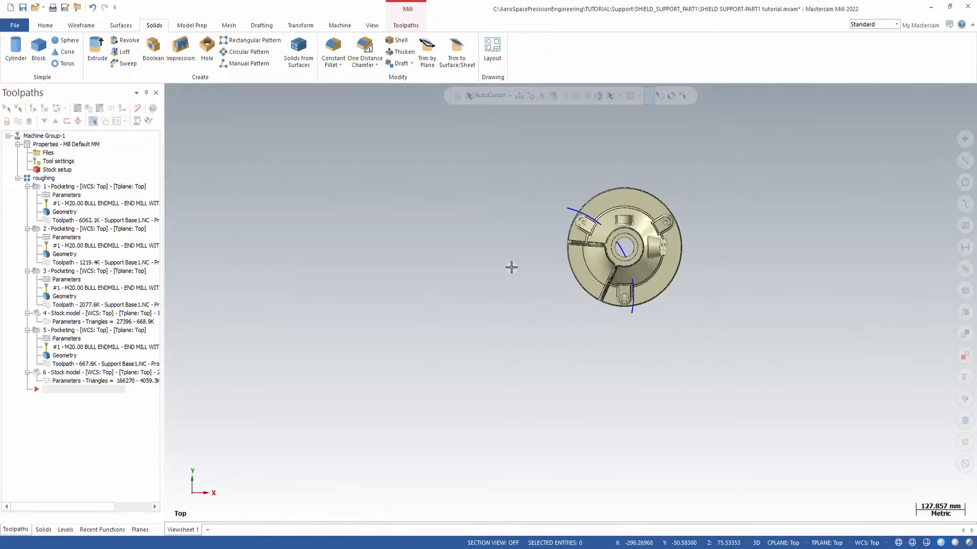
{"action": "middle_click_drag", "start_coordinate": [511, 267], "coordinate": [517, 187]}
{"action": "key", "text": "alt+1"}
{"action": "key", "text": "alt+2"}
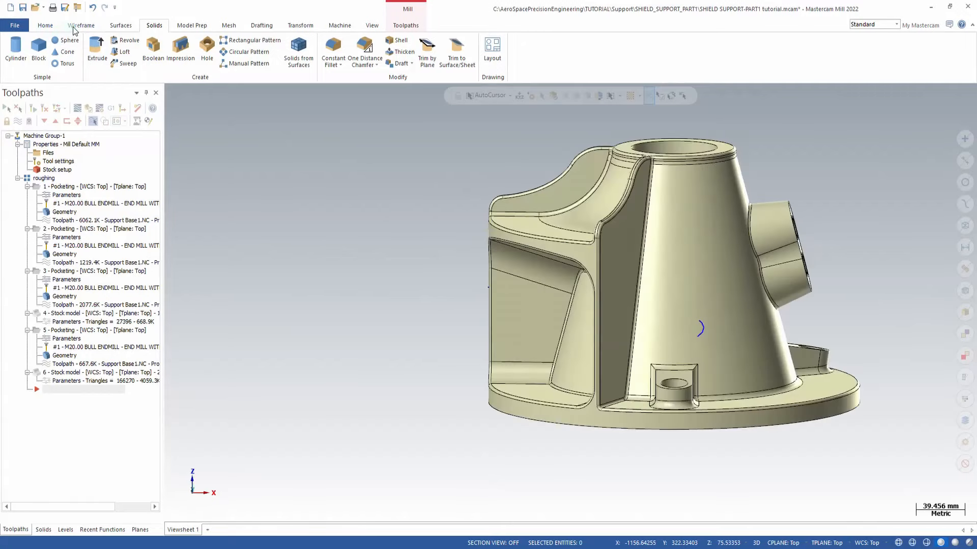
Draw a vertical line about 329 mm long upward from the arc's endpoint near the ribbed side of the part.
{"action": "left_click", "coordinate": [81, 25]}
{"action": "scroll", "coordinate": [805, 458], "scroll_direction": "down", "scroll_amount": 2}
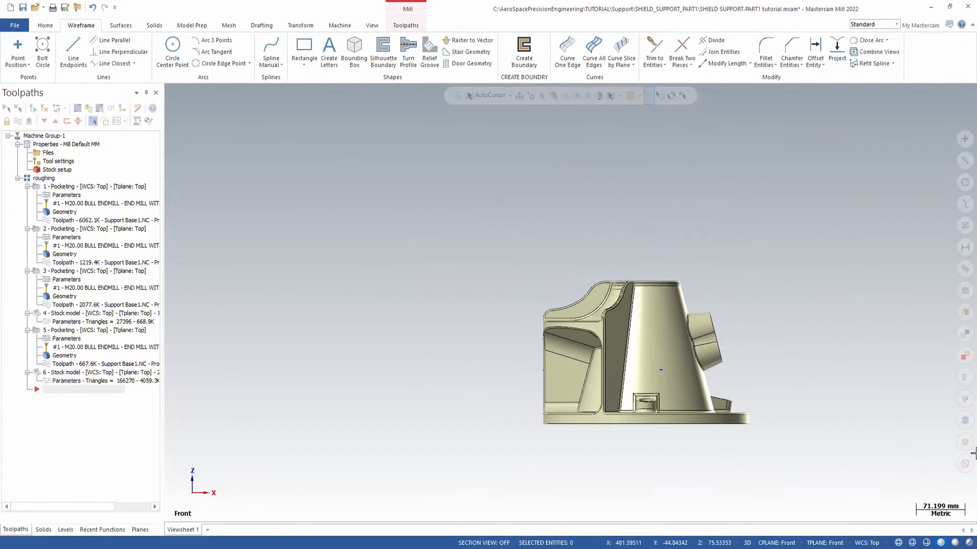
{"action": "middle_click_drag", "start_coordinate": [787, 414], "coordinate": [823, 418]}
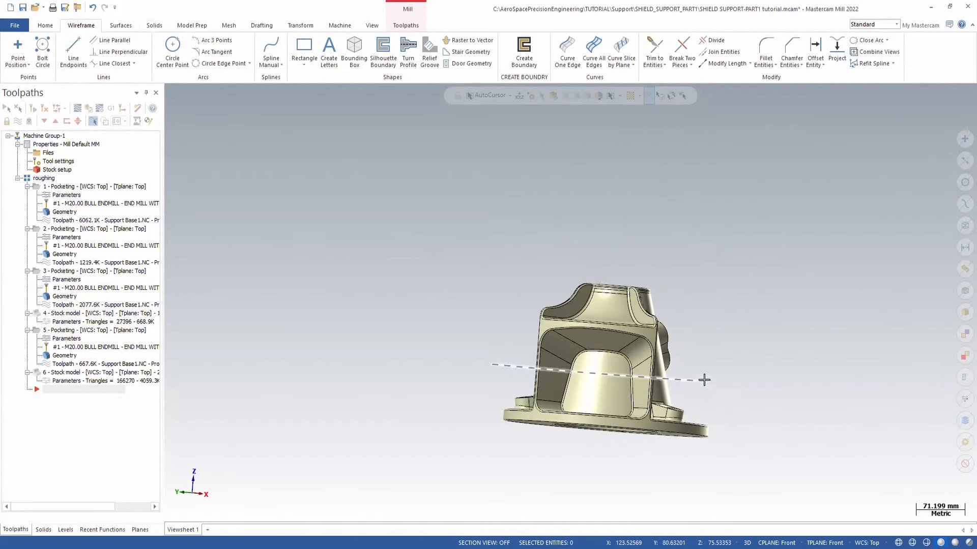
{"action": "left_click", "coordinate": [74, 51]}
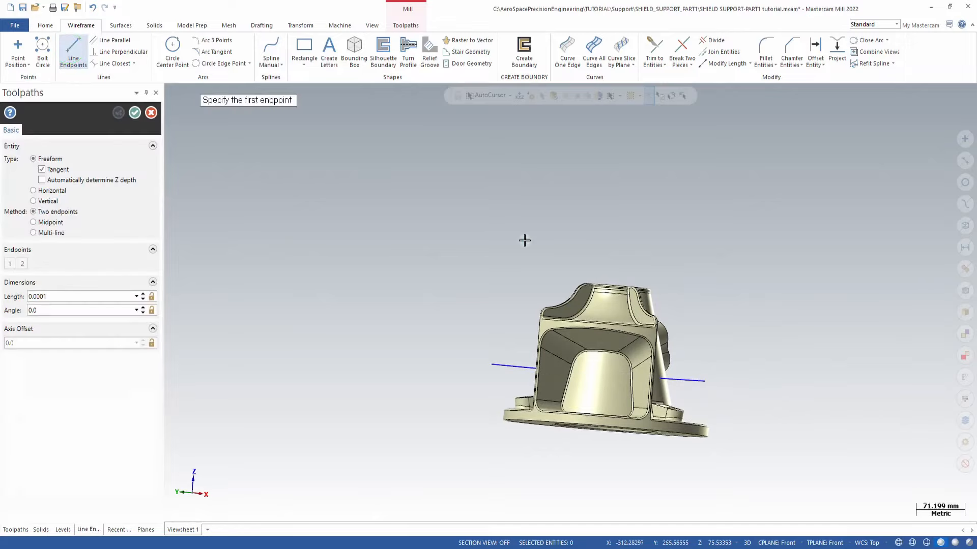
{"action": "left_click", "coordinate": [706, 381]}
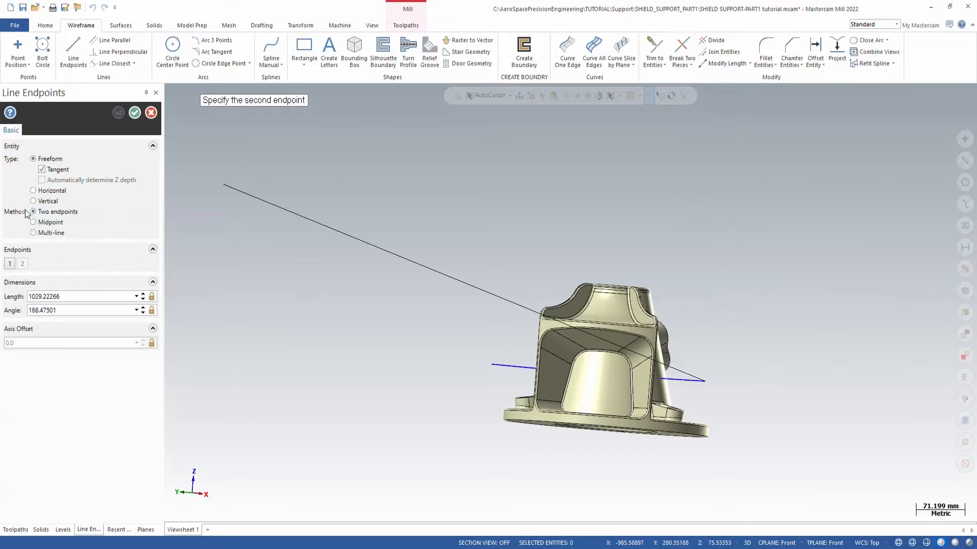
{"action": "left_click", "coordinate": [57, 203]}
{"action": "scroll", "coordinate": [641, 271], "scroll_direction": "down", "scroll_amount": 6}
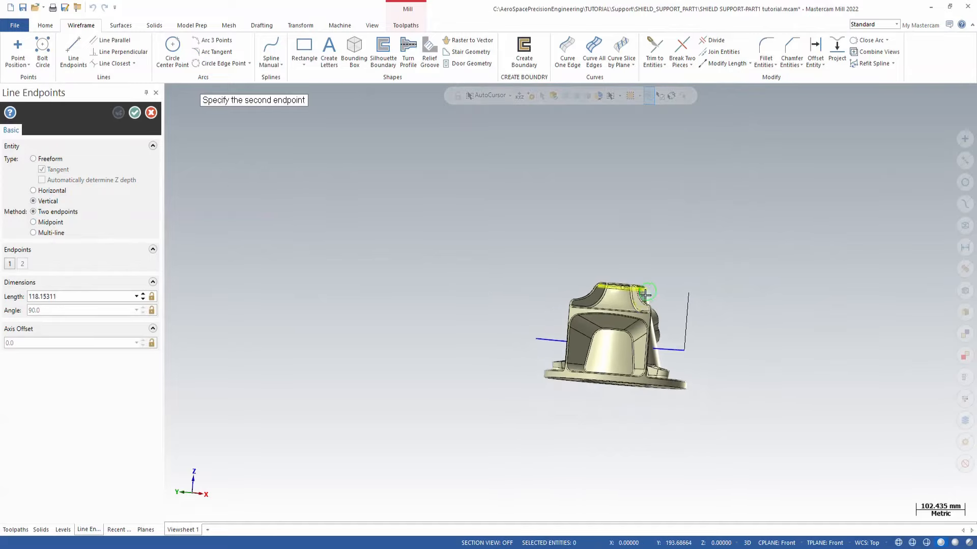
{"action": "middle_click_drag", "start_coordinate": [643, 289], "coordinate": [643, 306]}
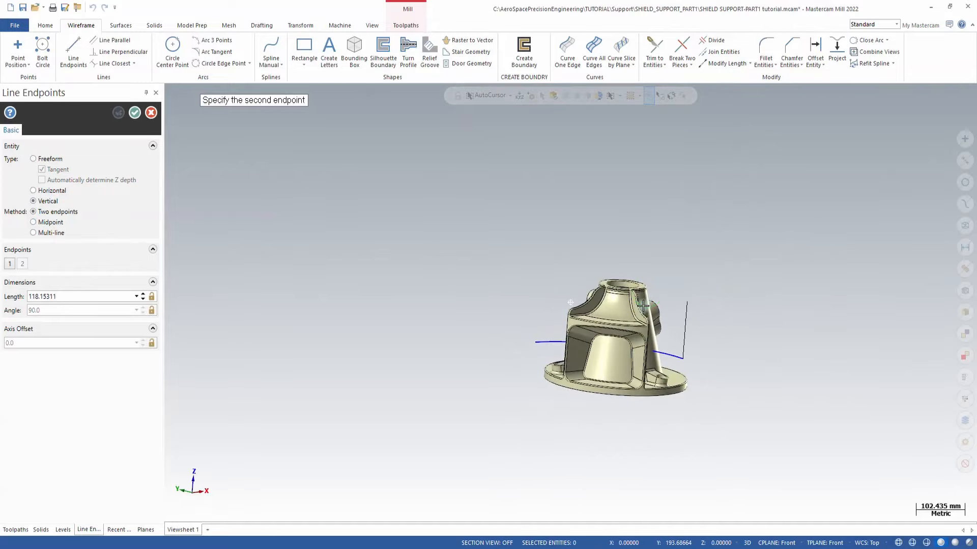
{"action": "left_click", "coordinate": [698, 188]}
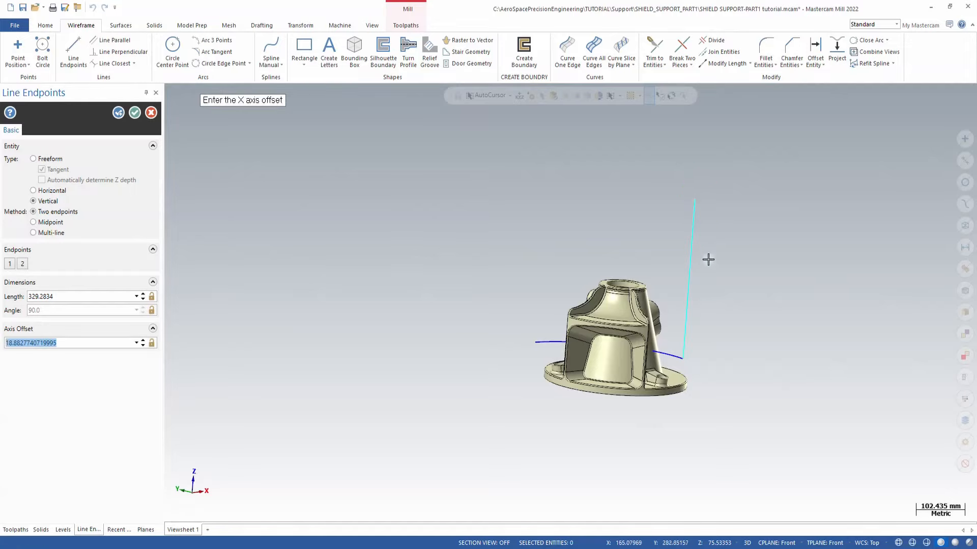
{"action": "left_click", "coordinate": [151, 112]}
Create level 2 as the active level and name it TOOL AXIS SURF.
{"action": "middle_click_drag", "start_coordinate": [738, 244], "coordinate": [585, 344]}
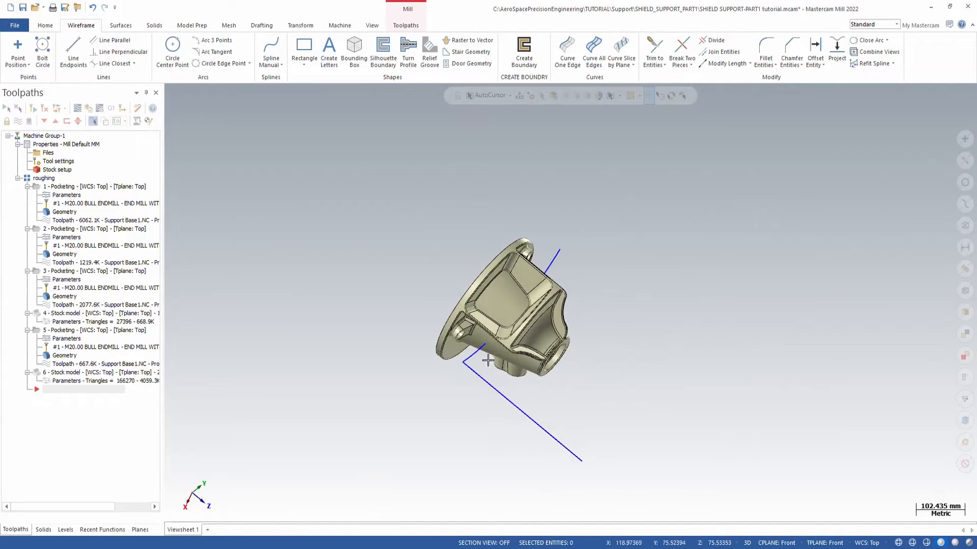
{"action": "middle_click_drag", "start_coordinate": [644, 198], "coordinate": [631, 377]}
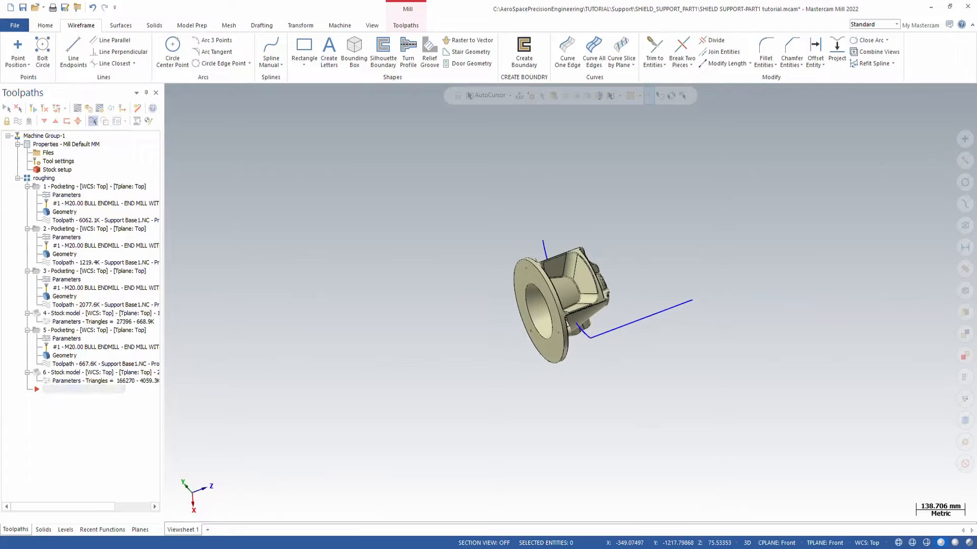
{"action": "left_click", "coordinate": [65, 530]}
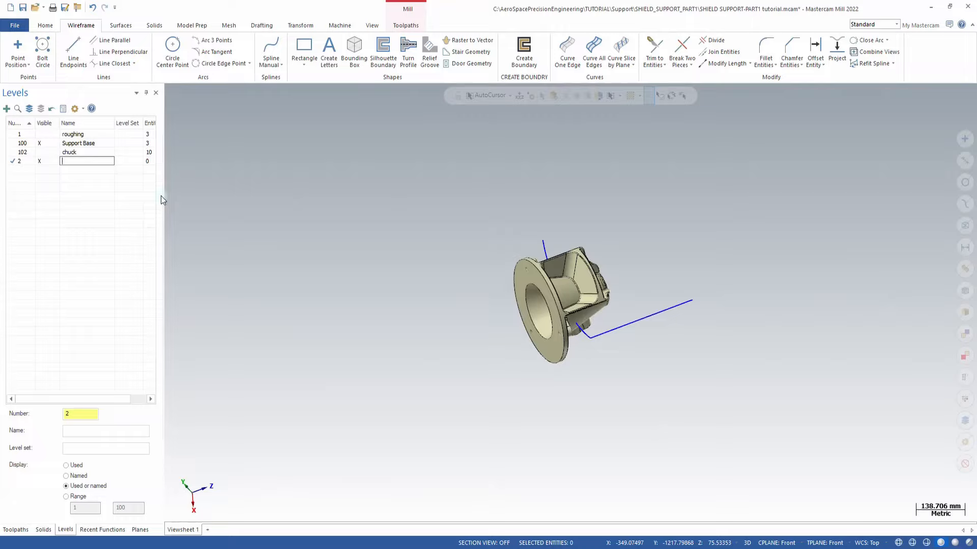
{"action": "type", "text": "F"}
{"action": "key", "text": "Return"}
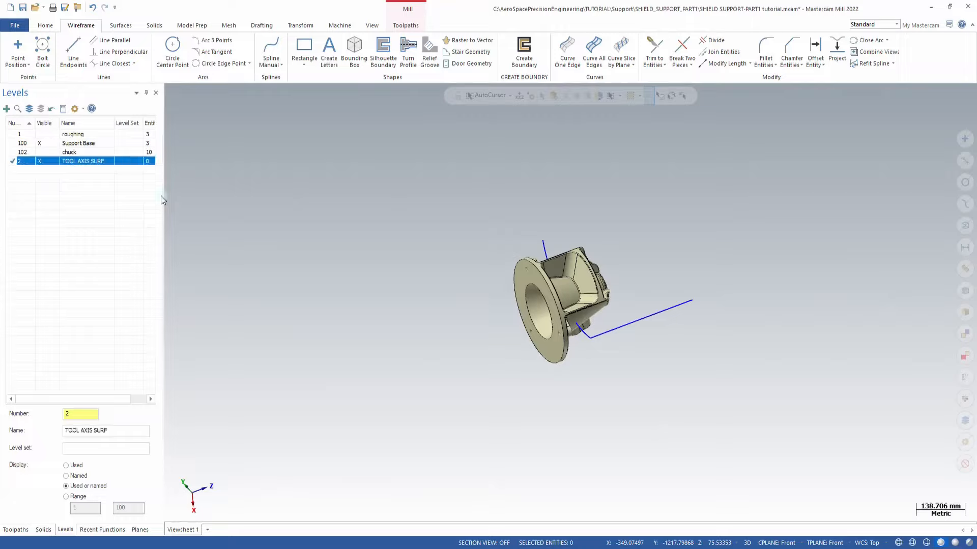
Move the arc and the vertical line onto the active level TOOL AXIS SURF.
{"action": "left_click", "coordinate": [671, 317]}
{"action": "right_click", "coordinate": [674, 311]}
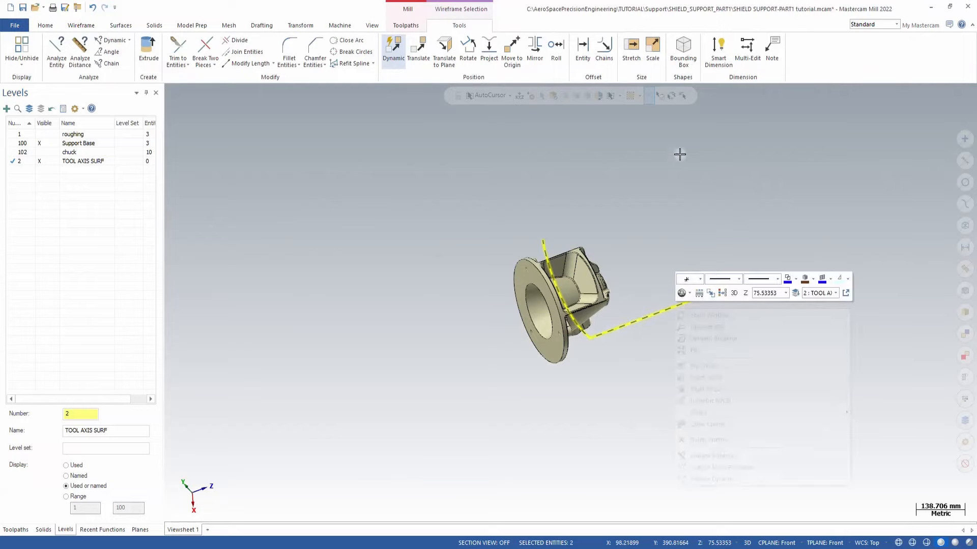
{"action": "left_click", "coordinate": [795, 293]}
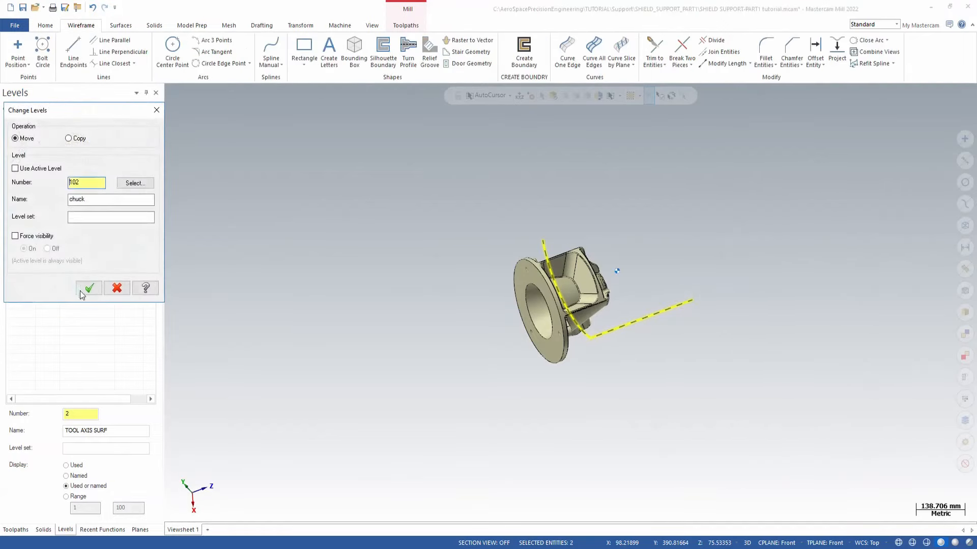
{"action": "left_click", "coordinate": [29, 170]}
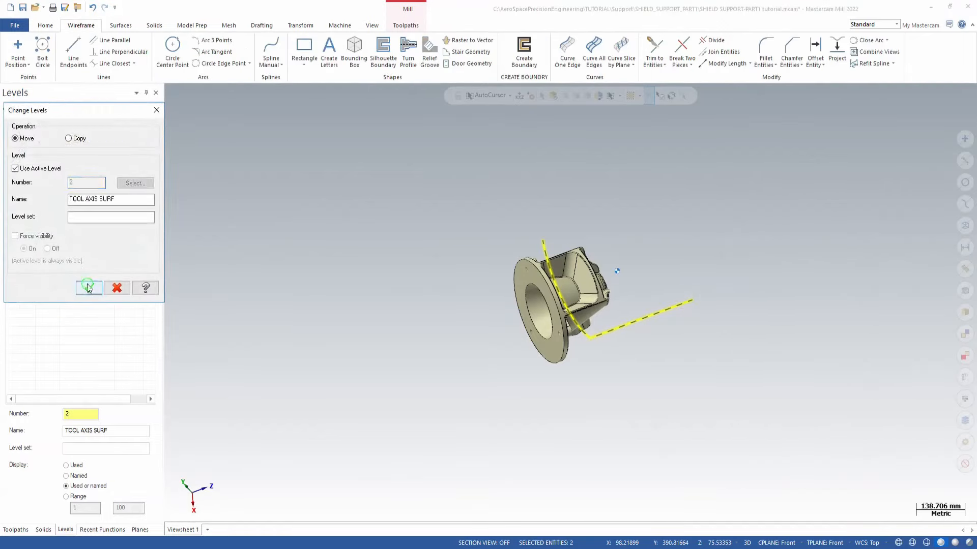
{"action": "left_click", "coordinate": [88, 288]}
Create a swept surface using the arc as the across contour and the straight line as the along contour, with the Rotate method.
{"action": "middle_click_drag", "start_coordinate": [737, 151], "coordinate": [652, 264]}
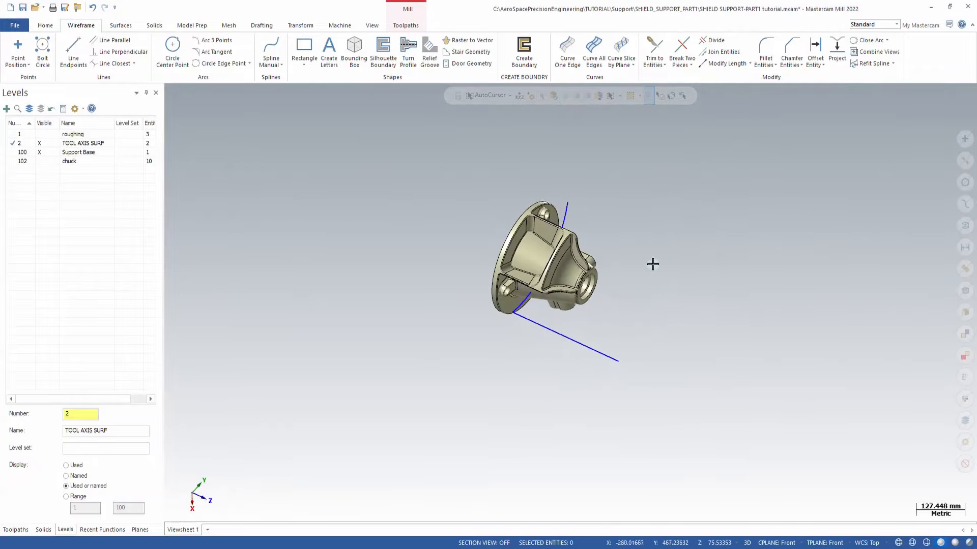
{"action": "middle_click_drag", "start_coordinate": [460, 325], "coordinate": [261, 290]}
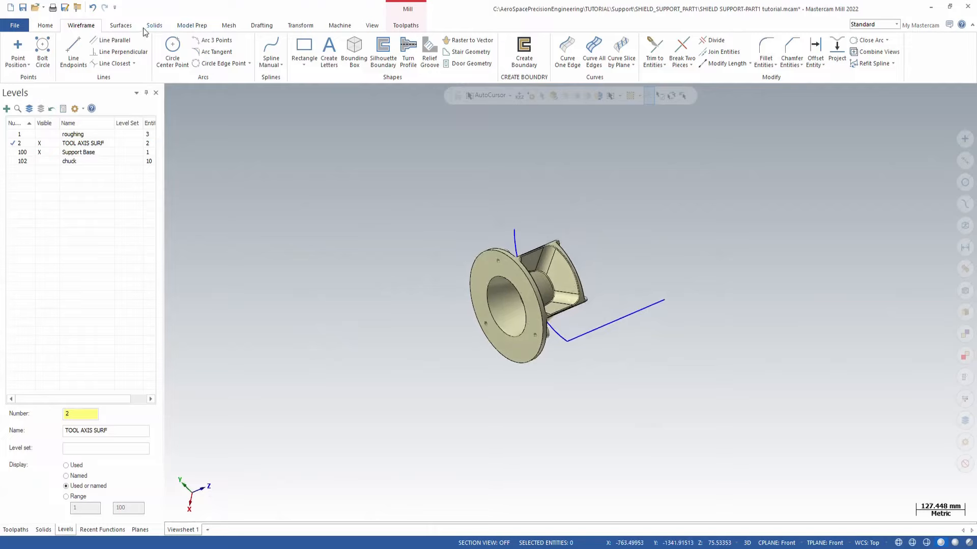
{"action": "left_click", "coordinate": [127, 27]}
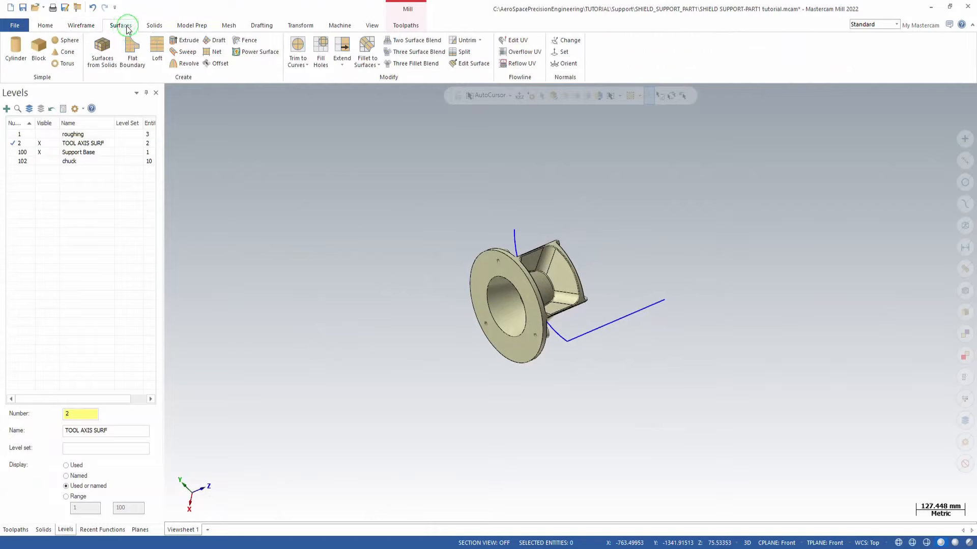
{"action": "left_click", "coordinate": [188, 53]}
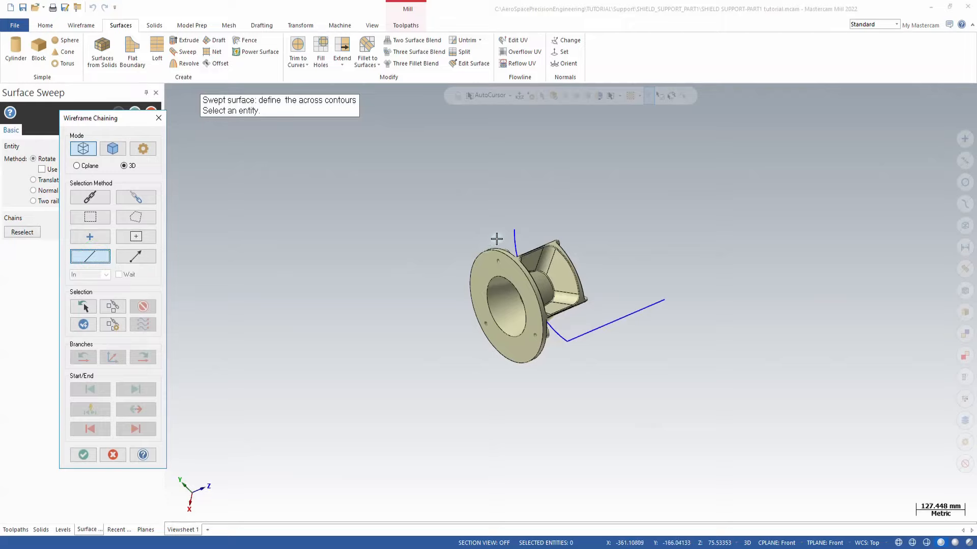
{"action": "left_click", "coordinate": [515, 236]}
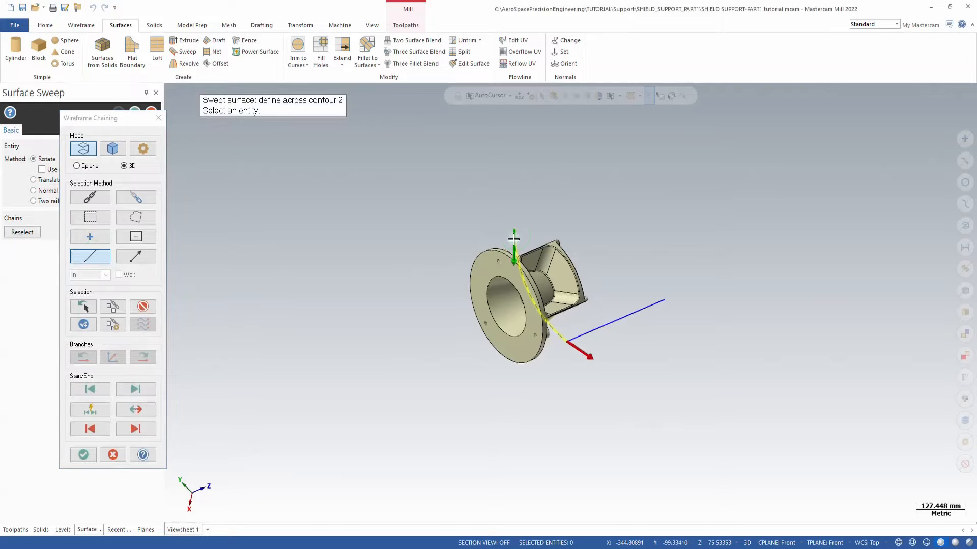
{"action": "left_click", "coordinate": [83, 454]}
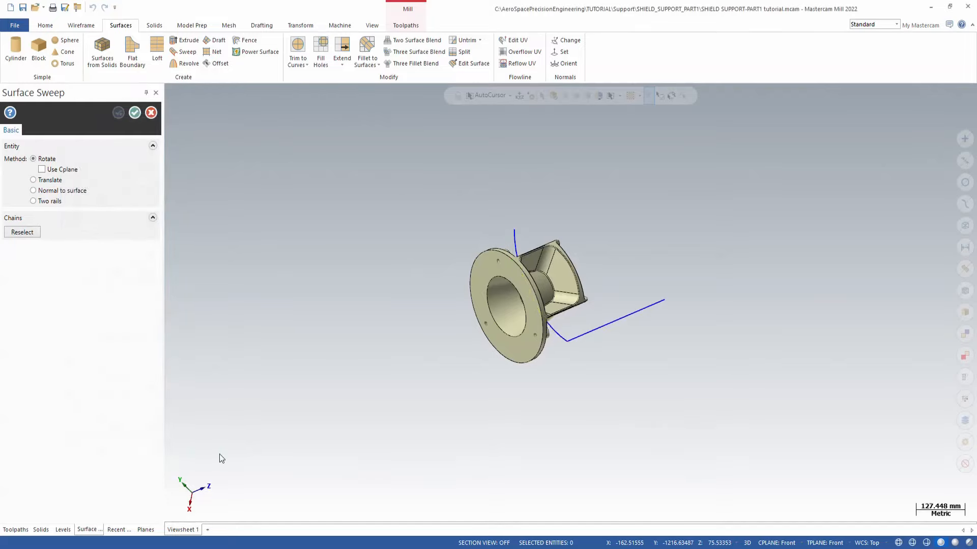
{"action": "left_click", "coordinate": [572, 343]}
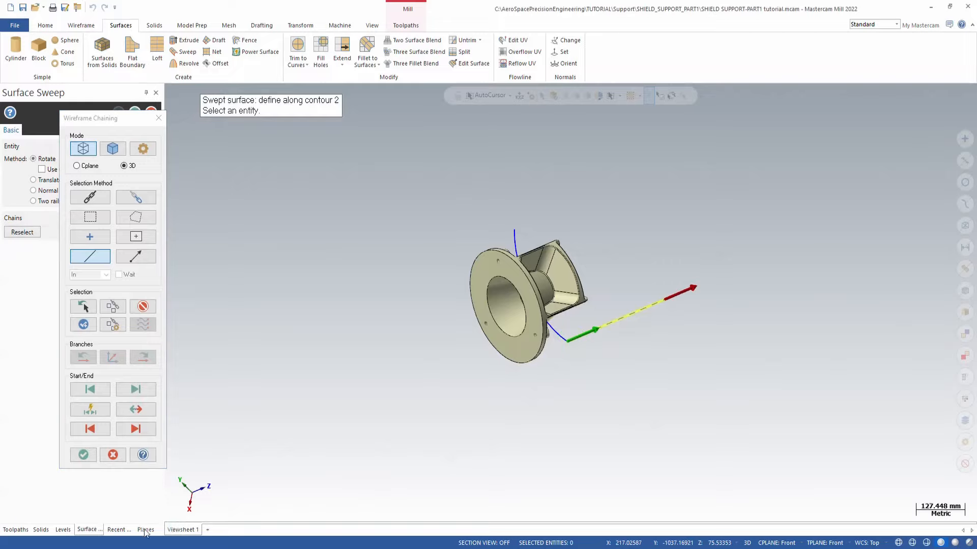
{"action": "left_click", "coordinate": [82, 455]}
{"action": "middle_click_drag", "start_coordinate": [468, 334], "coordinate": [640, 271]}
{"action": "middle_click_drag", "start_coordinate": [641, 305], "coordinate": [649, 276]}
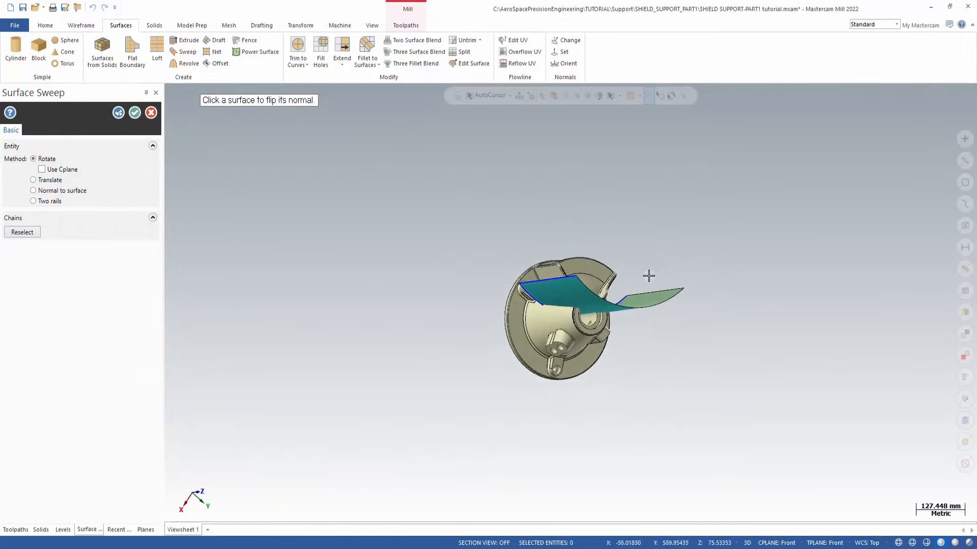
{"action": "middle_click_drag", "start_coordinate": [651, 313], "coordinate": [588, 190]}
{"action": "middle_click_drag", "start_coordinate": [617, 277], "coordinate": [524, 234]}
{"action": "scroll", "coordinate": [602, 240], "scroll_direction": "up", "scroll_amount": 5}
{"action": "middle_click_drag", "start_coordinate": [602, 240], "coordinate": [524, 204]}
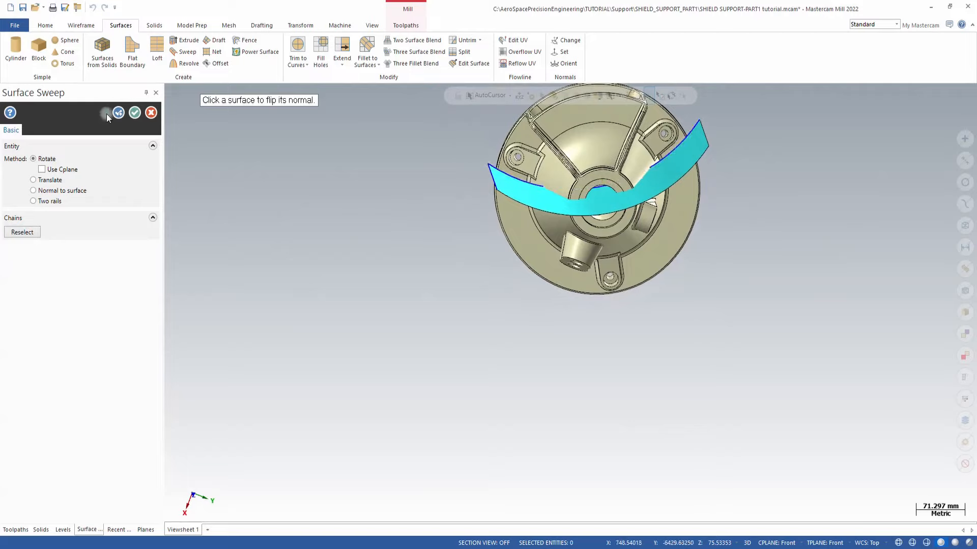
{"action": "left_click", "coordinate": [134, 113]}
Start a Dynamic move of the swept surface together with its arc and line.
{"action": "middle_click_drag", "start_coordinate": [489, 391], "coordinate": [589, 484]}
{"action": "scroll", "coordinate": [508, 443], "scroll_direction": "down", "scroll_amount": 3}
{"action": "scroll", "coordinate": [585, 461], "scroll_direction": "down", "scroll_amount": 2}
{"action": "scroll", "coordinate": [592, 482], "scroll_direction": "up", "scroll_amount": 2}
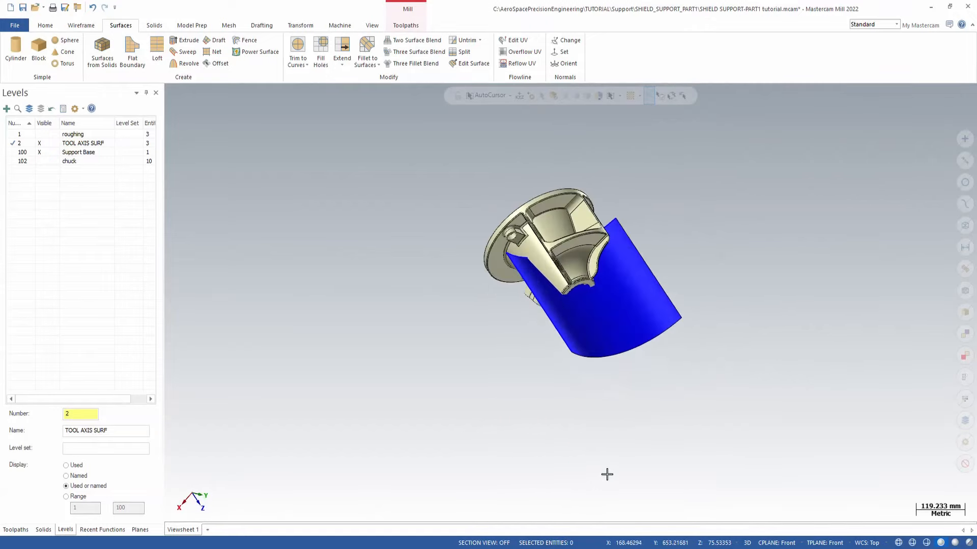
{"action": "scroll", "coordinate": [605, 473], "scroll_direction": "up", "scroll_amount": 2}
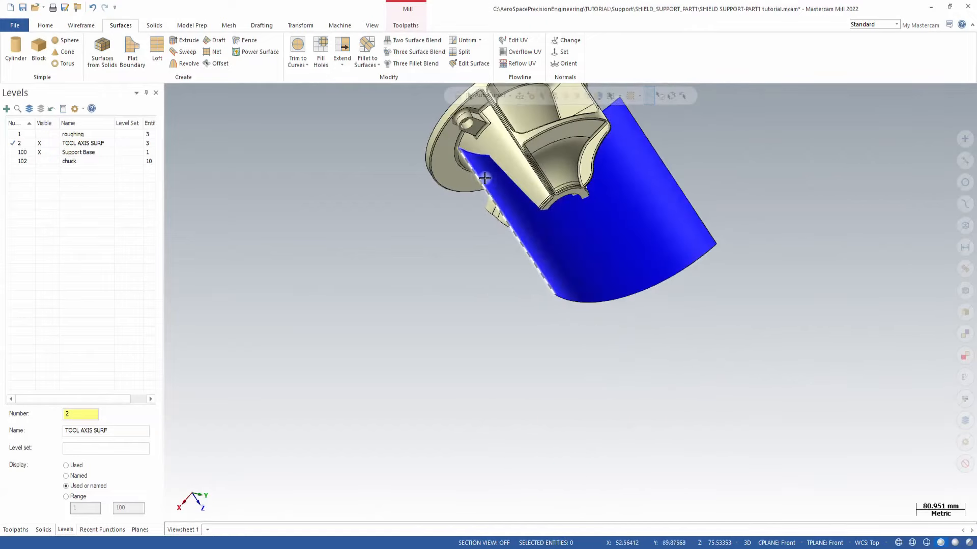
{"action": "left_click", "coordinate": [569, 266]}
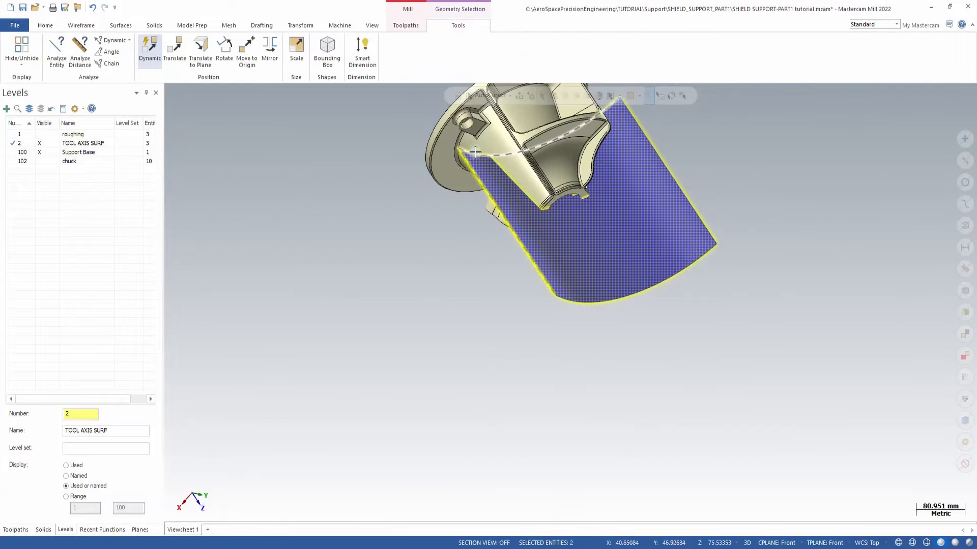
{"action": "middle_click_drag", "start_coordinate": [565, 366], "coordinate": [588, 366]}
{"action": "scroll", "coordinate": [592, 411], "scroll_direction": "down", "scroll_amount": 2}
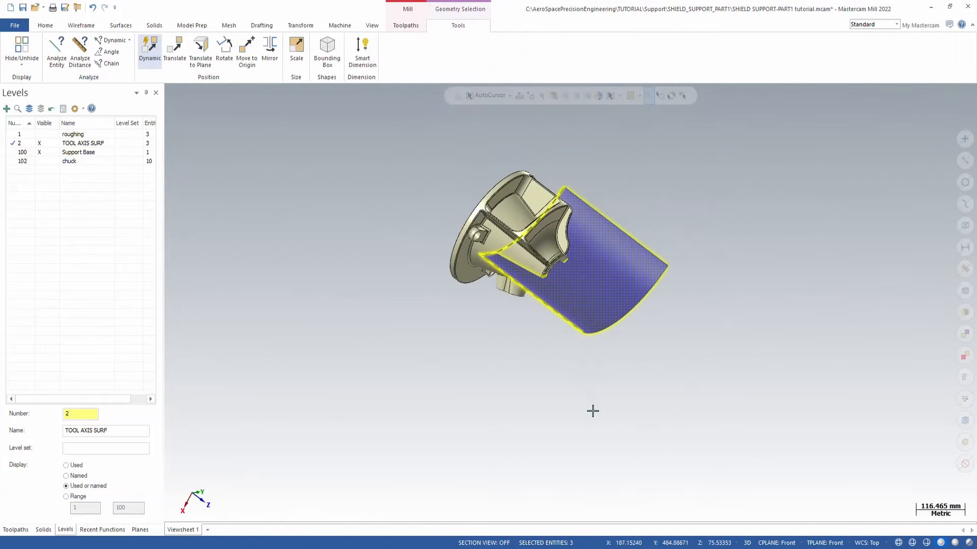
{"action": "left_click", "coordinate": [150, 47]}
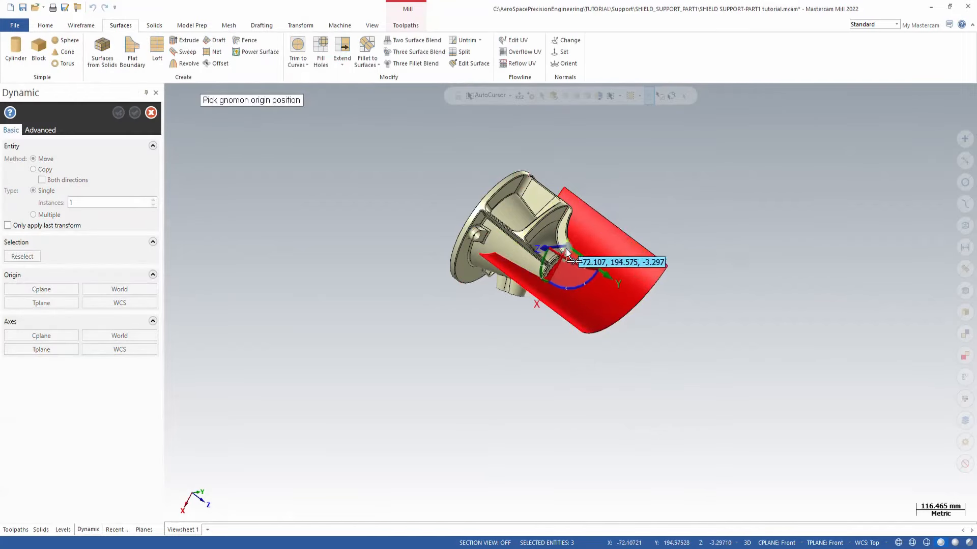
{"action": "left_click", "coordinate": [573, 261]}
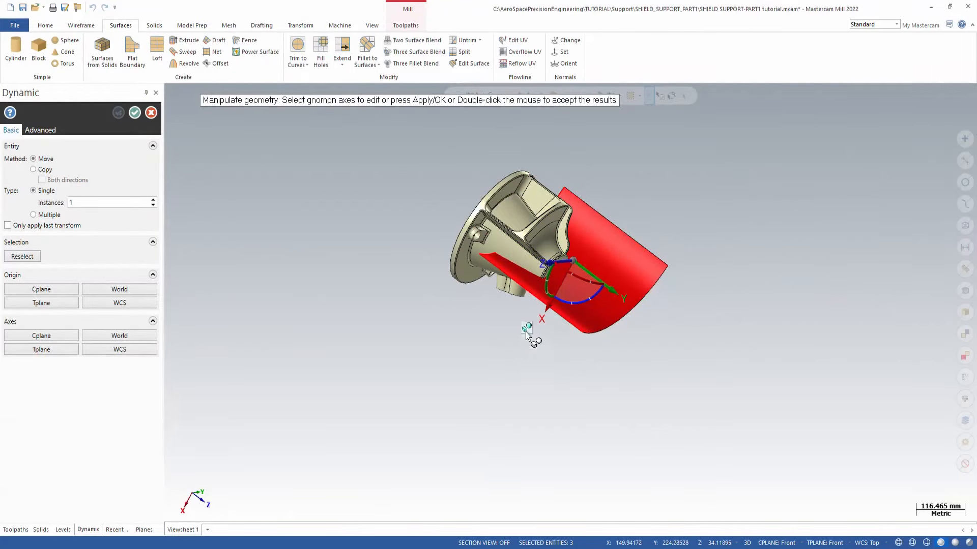
Relocate the gnomon origin to the surface's corner near the flange and align its X axis toward the opposite corner.
{"action": "middle_click_drag", "start_coordinate": [526, 333], "coordinate": [443, 308]}
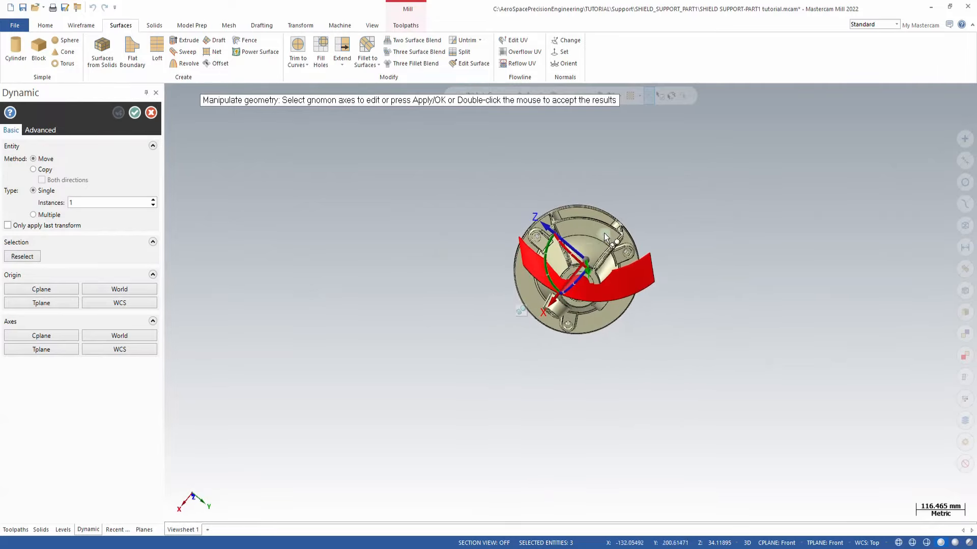
{"action": "left_click", "coordinate": [520, 310]}
{"action": "left_click", "coordinate": [586, 260]}
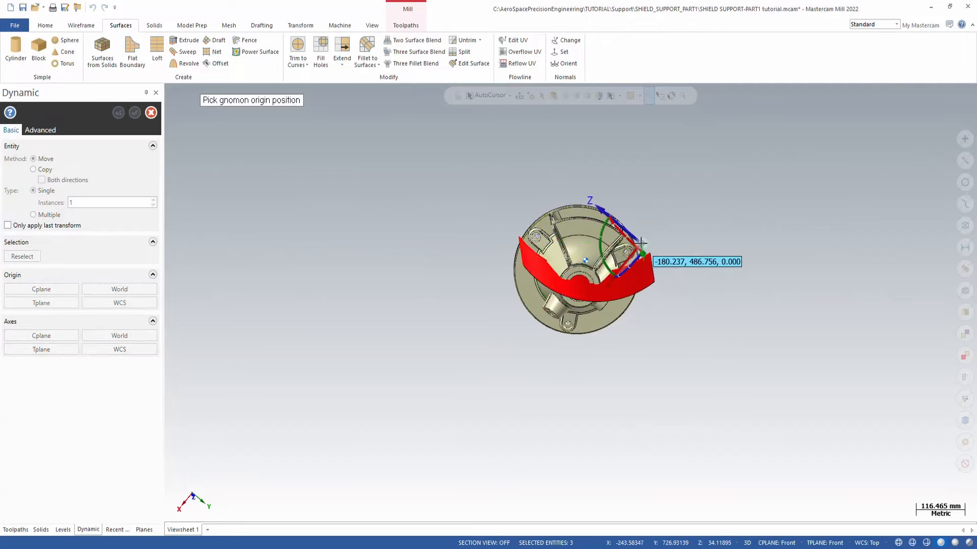
{"action": "left_click", "coordinate": [651, 257]}
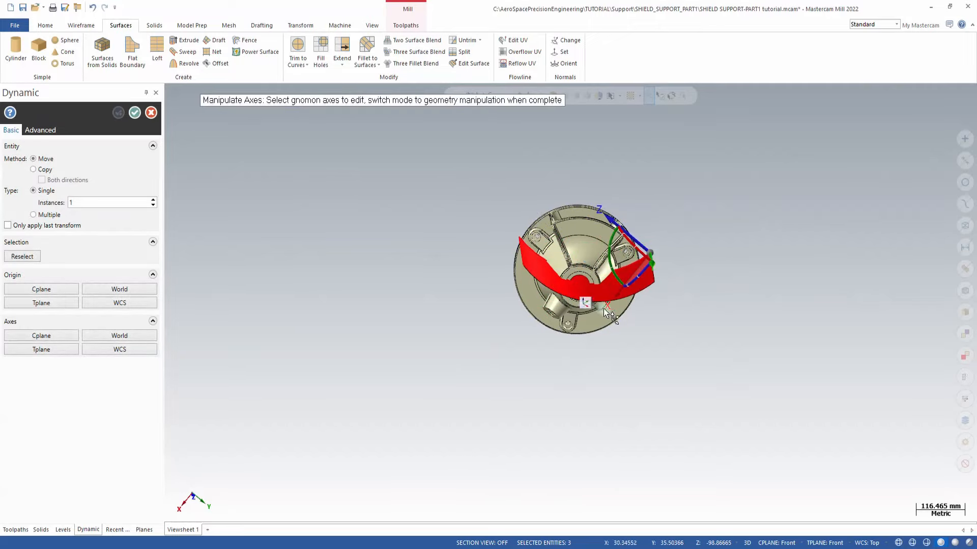
{"action": "left_click", "coordinate": [616, 277]}
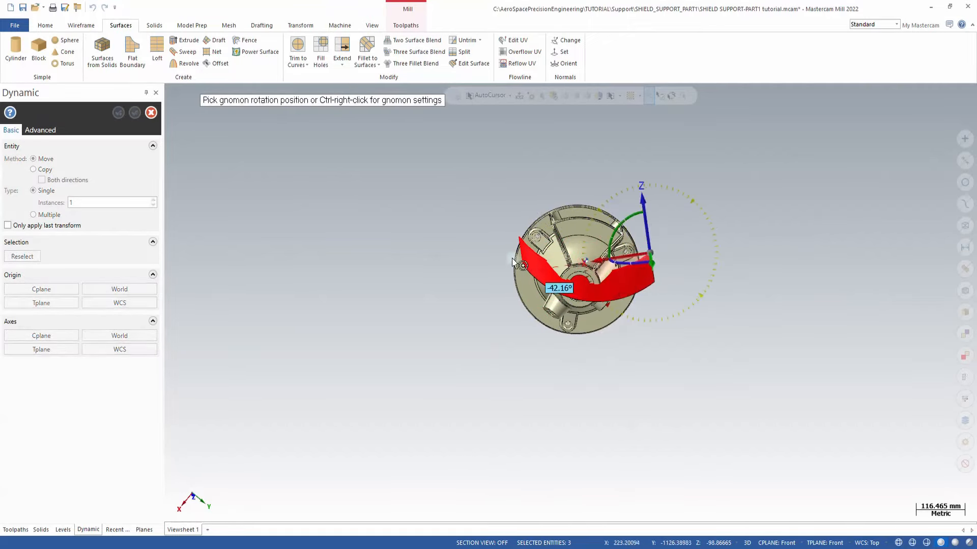
{"action": "left_click", "coordinate": [519, 247]}
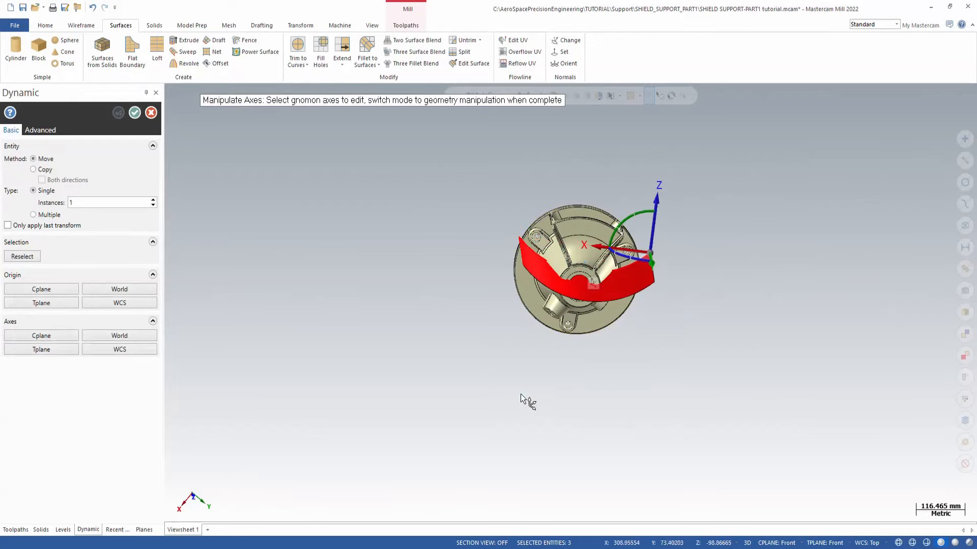
Switch the gnomon to geometry manipulation and slide the surface along its Y axis until its near edge passes beyond the flange.
{"action": "middle_click_drag", "start_coordinate": [521, 395], "coordinate": [519, 426]}
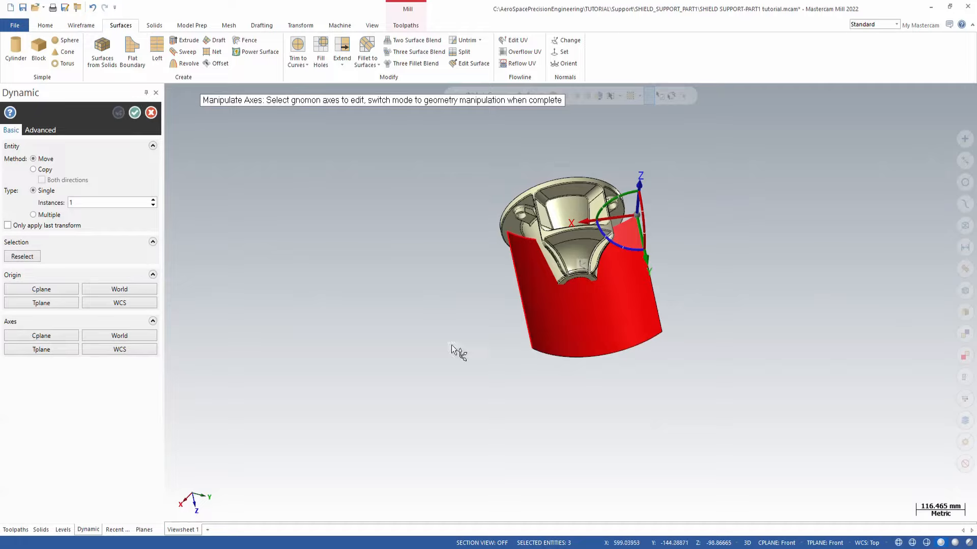
{"action": "left_click", "coordinate": [583, 268]}
{"action": "middle_click_drag", "start_coordinate": [702, 384], "coordinate": [552, 298]}
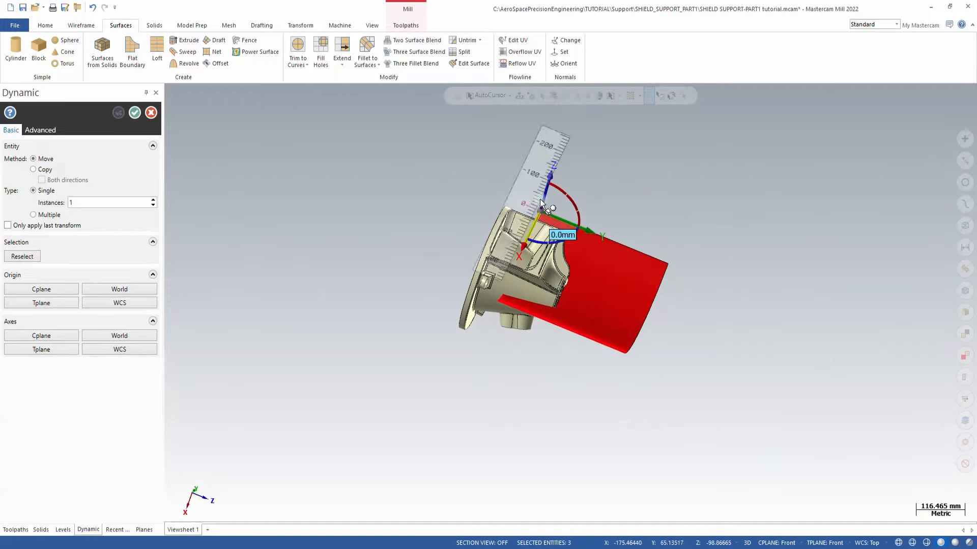
{"action": "left_click", "coordinate": [556, 223]}
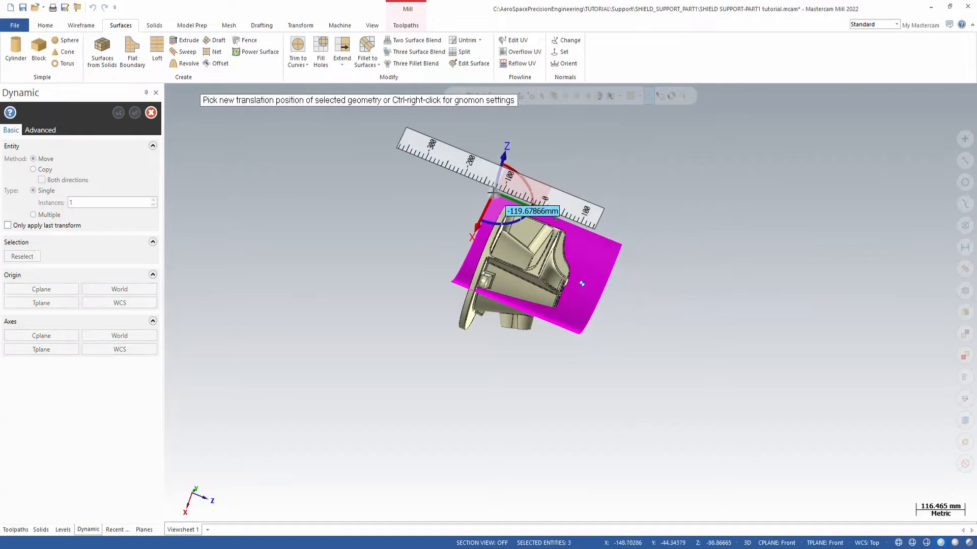
{"action": "left_click", "coordinate": [484, 191]}
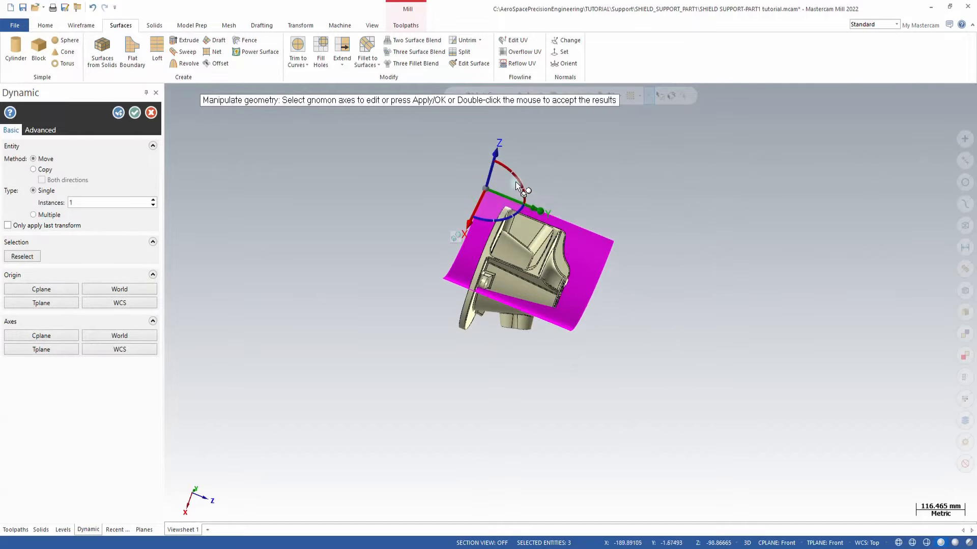
Tilt the surface about the gnomon's X axis toward the part and shift it about 145 mm along the gnomon's Z axis.
{"action": "left_click", "coordinate": [520, 179]}
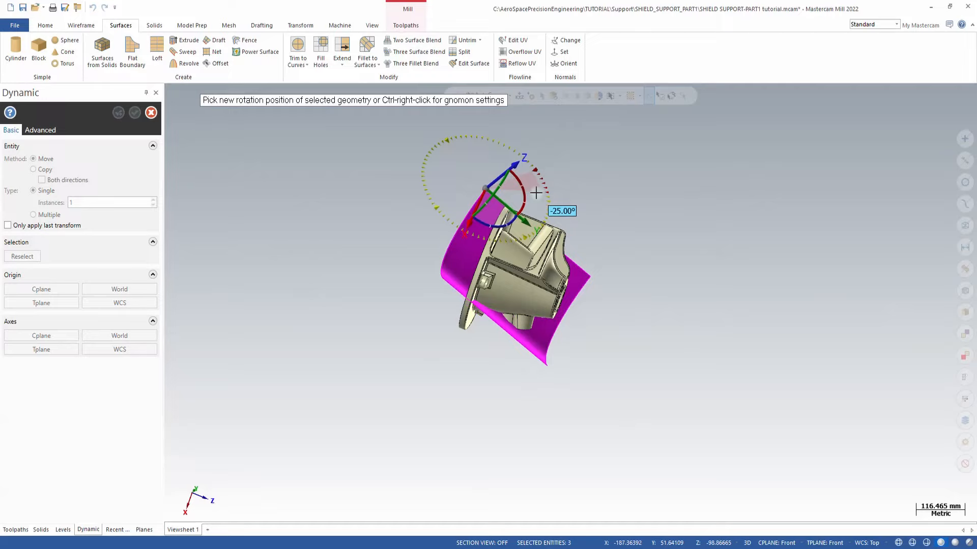
{"action": "left_click", "coordinate": [538, 198]}
{"action": "left_click", "coordinate": [499, 178]}
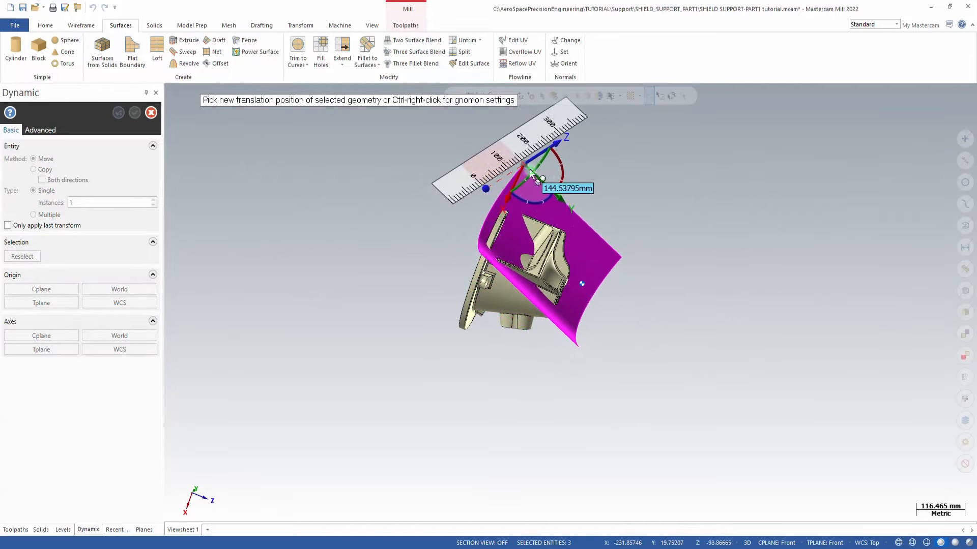
{"action": "left_click", "coordinate": [555, 191]}
Tilt the surface further in the same direction about the gnomon's X axis and shift it about 30 mm along Z.
{"action": "left_click", "coordinate": [559, 185]}
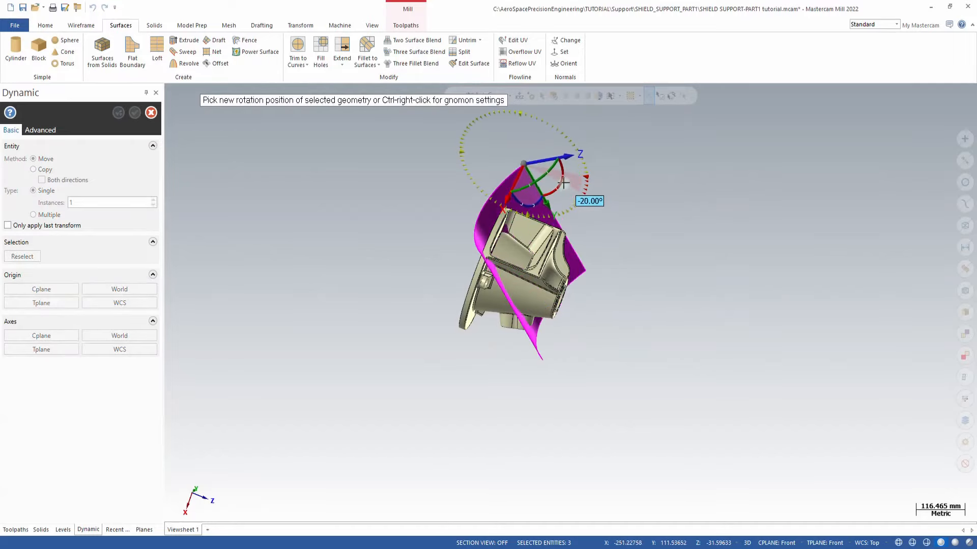
{"action": "left_click", "coordinate": [569, 189]}
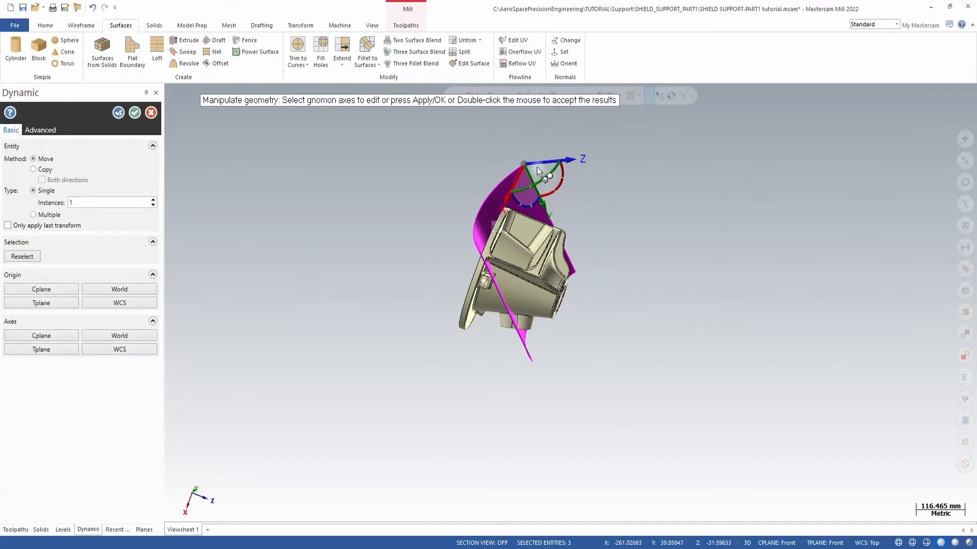
{"action": "left_click", "coordinate": [536, 164]}
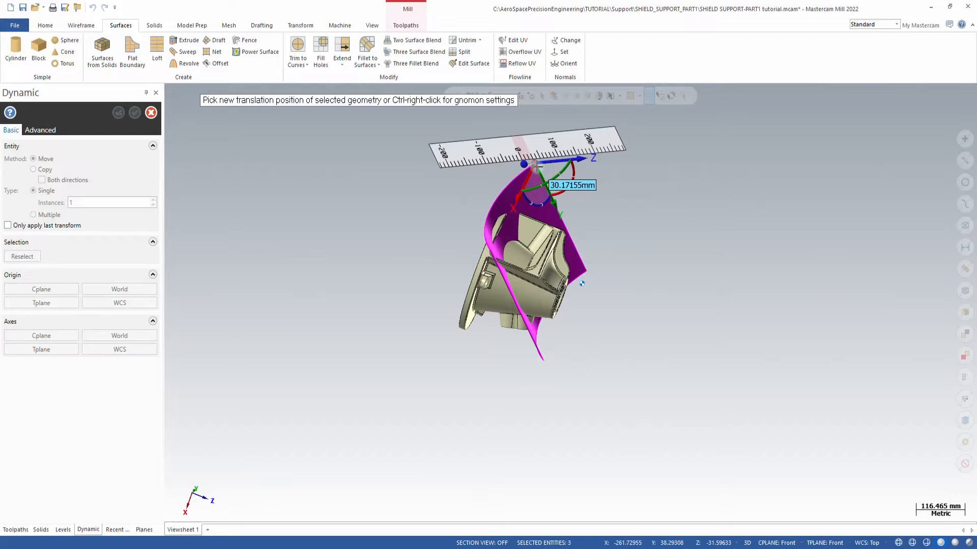
{"action": "left_click", "coordinate": [536, 164]}
Rotate the surface by -10° with the gnomon, shift it about 17 mm along the gnomon's Z axis, and accept the transform.
{"action": "left_click", "coordinate": [571, 184]}
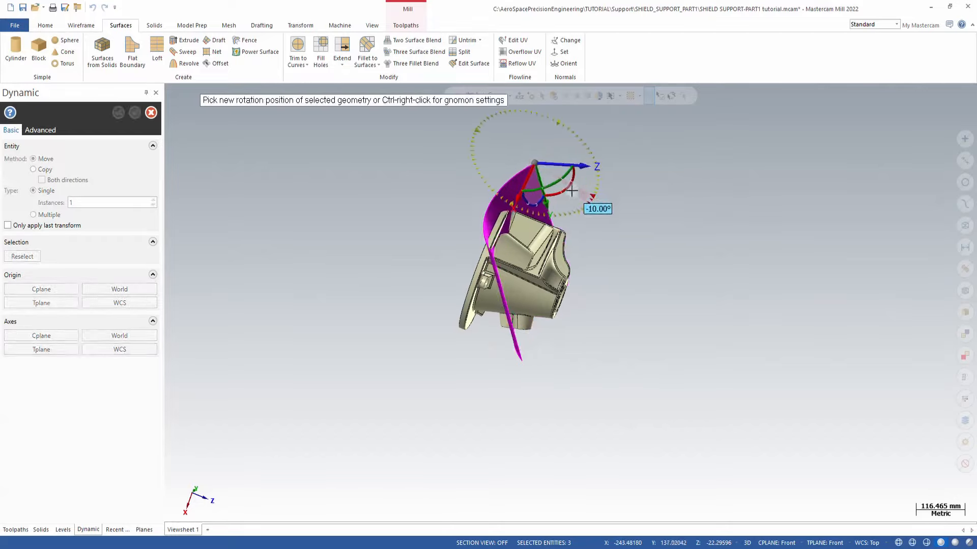
{"action": "left_click", "coordinate": [571, 191]}
{"action": "middle_click_drag", "start_coordinate": [582, 331], "coordinate": [478, 285]}
{"action": "left_click", "coordinate": [565, 187]}
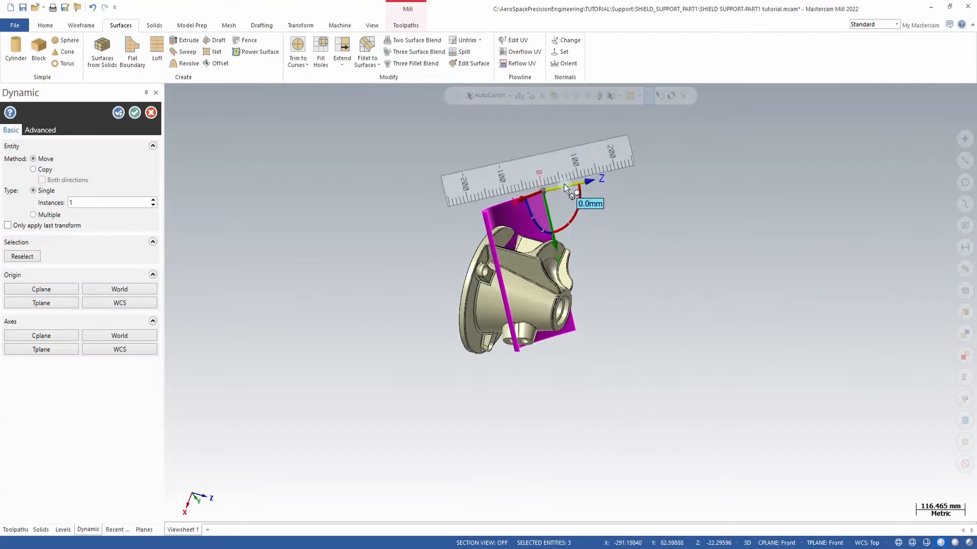
{"action": "left_click", "coordinate": [564, 188]}
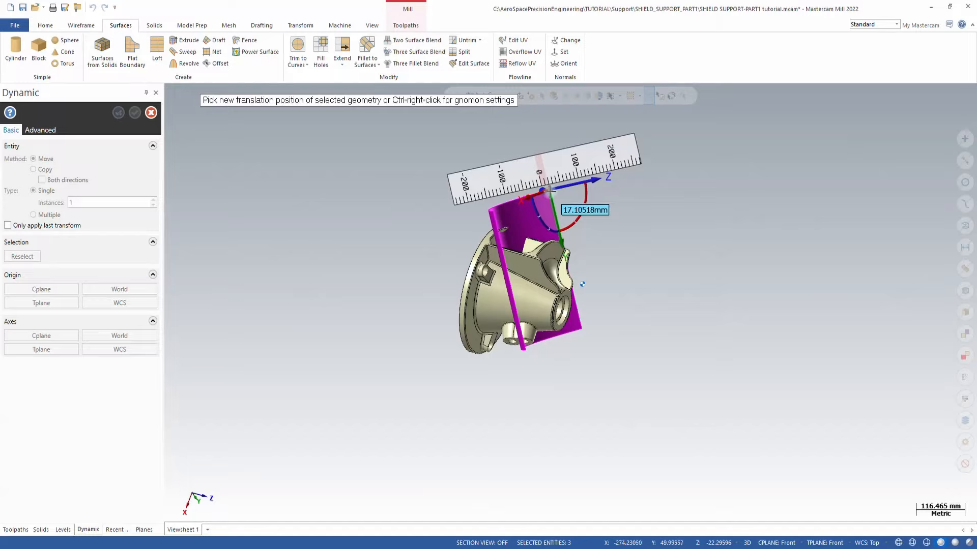
{"action": "left_click", "coordinate": [549, 191]}
{"action": "middle_click_drag", "start_coordinate": [550, 193], "coordinate": [468, 406]}
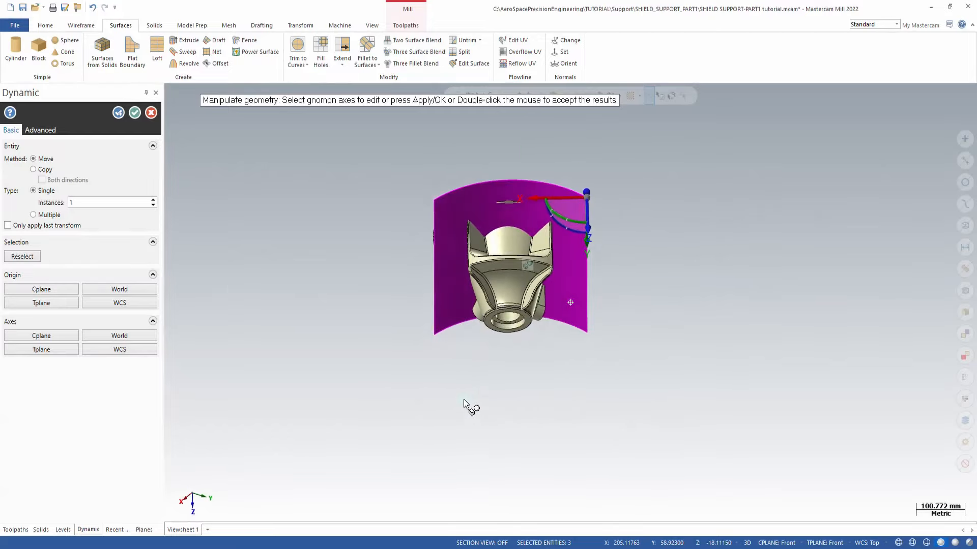
{"action": "left_click", "coordinate": [136, 113]}
{"action": "middle_click_drag", "start_coordinate": [552, 290], "coordinate": [627, 234]}
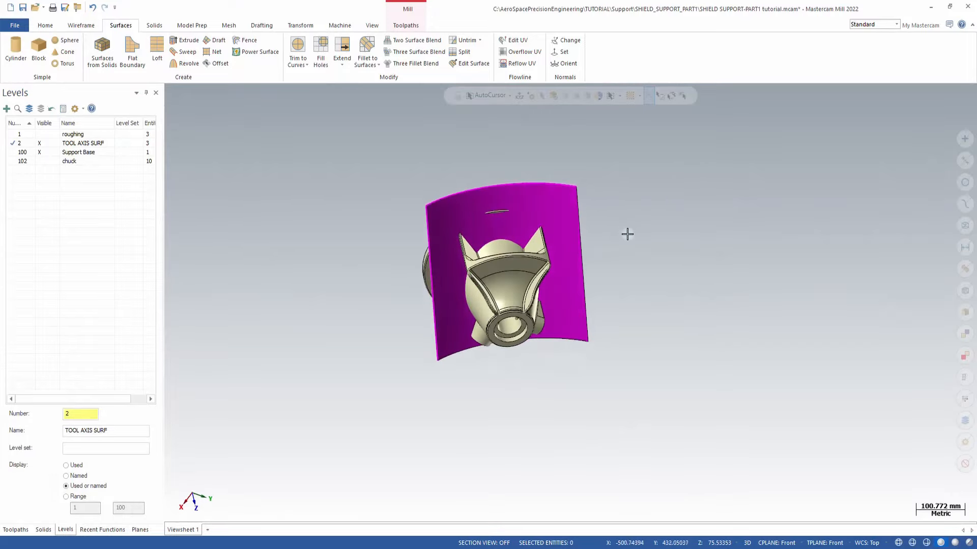
Clear the transform result colors and delete the wireframe curves left along the swept surface's edges.
{"action": "scroll", "coordinate": [627, 234], "scroll_direction": "up", "scroll_amount": 2}
{"action": "middle_click_drag", "start_coordinate": [528, 189], "coordinate": [738, 216]}
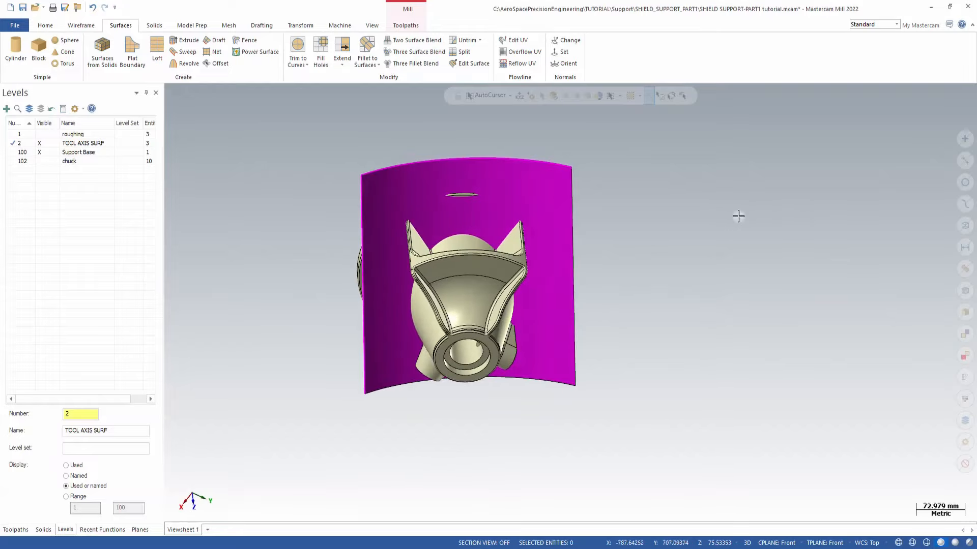
{"action": "right_click", "coordinate": [726, 176]}
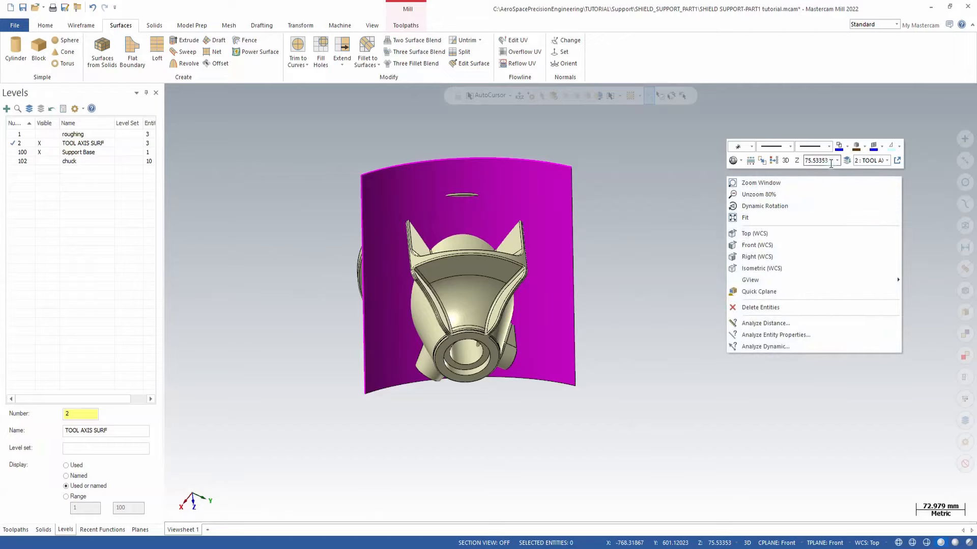
{"action": "left_click", "coordinate": [774, 161]}
{"action": "middle_click_drag", "start_coordinate": [668, 301], "coordinate": [697, 286]}
{"action": "left_click", "coordinate": [504, 169]}
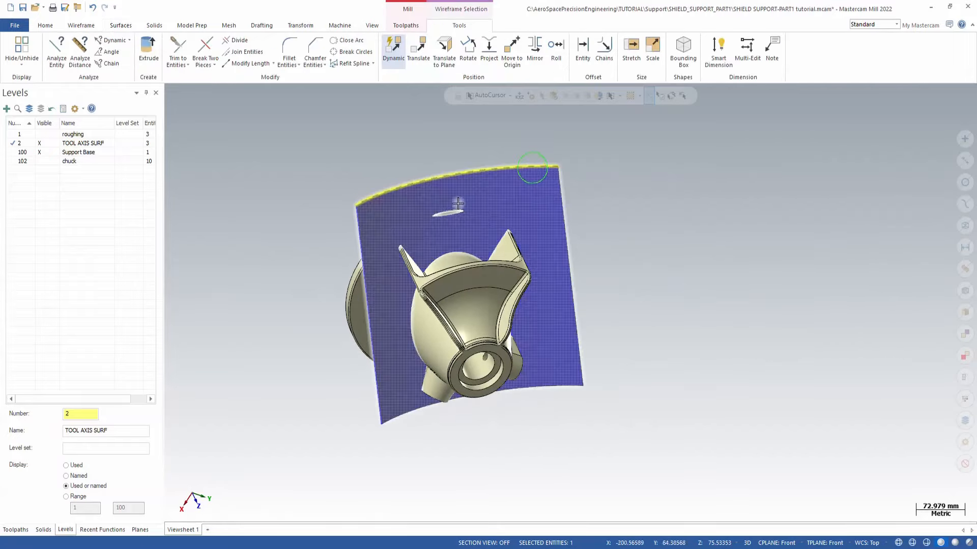
{"action": "key", "text": "Delete"}
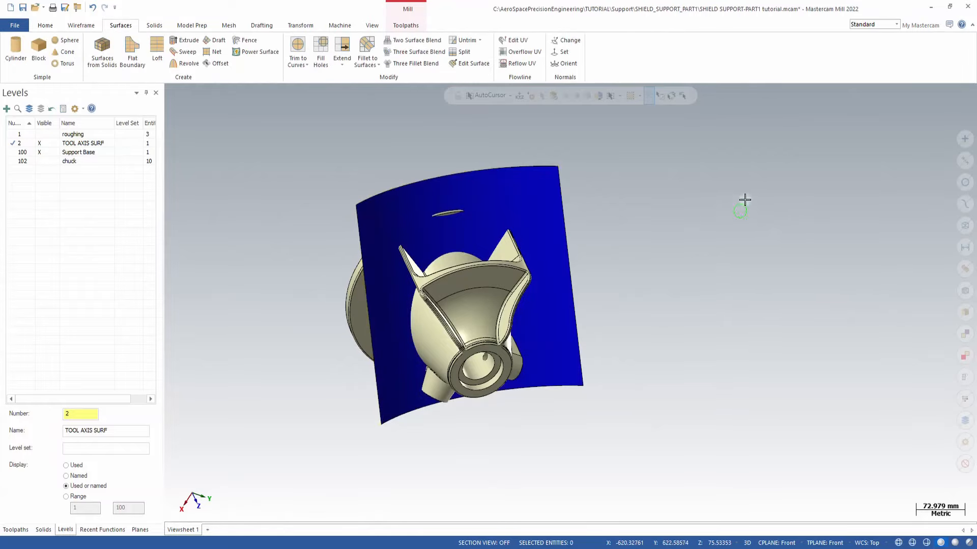
Start a multiaxis Pocketing toolpath with the tool BALL-NOSE END MILL - 10 and choose the stock model it starts from.
{"action": "middle_click_drag", "start_coordinate": [744, 200], "coordinate": [673, 203]}
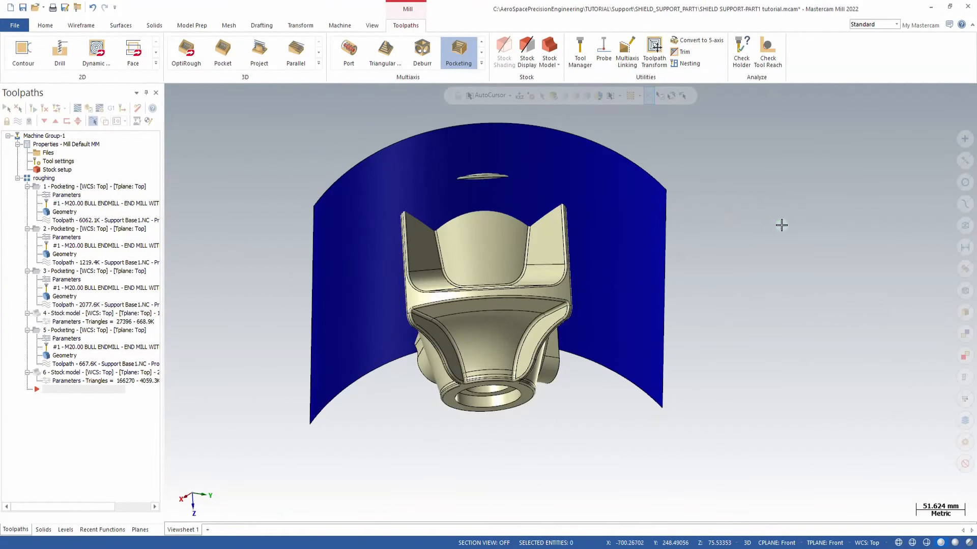
{"action": "mouse_move", "coordinate": [782, 226]}
{"action": "middle_mouse_down"}
{"action": "mouse_move", "coordinate": [772, 211]}
{"action": "mouse_move", "coordinate": [775, 228]}
{"action": "middle_mouse_up"}
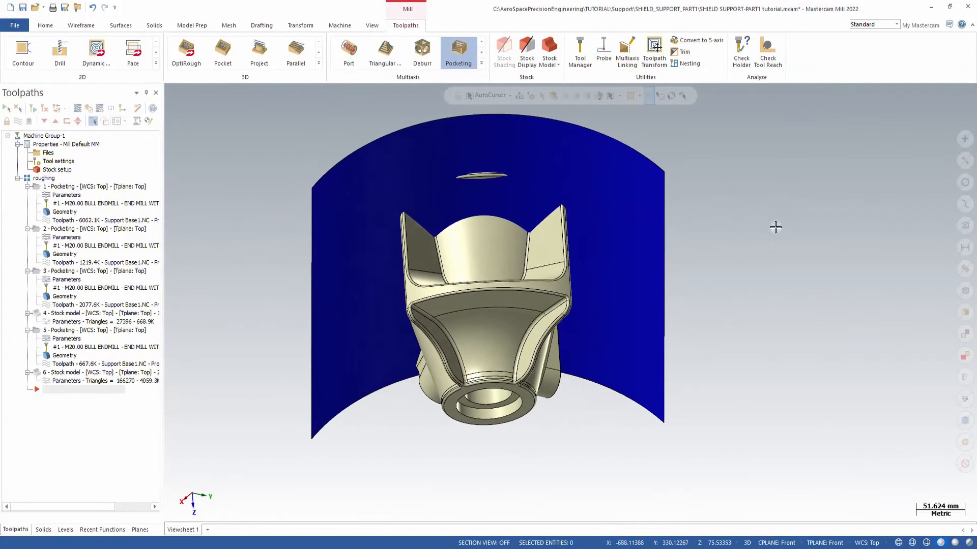
{"action": "left_click", "coordinate": [466, 57]}
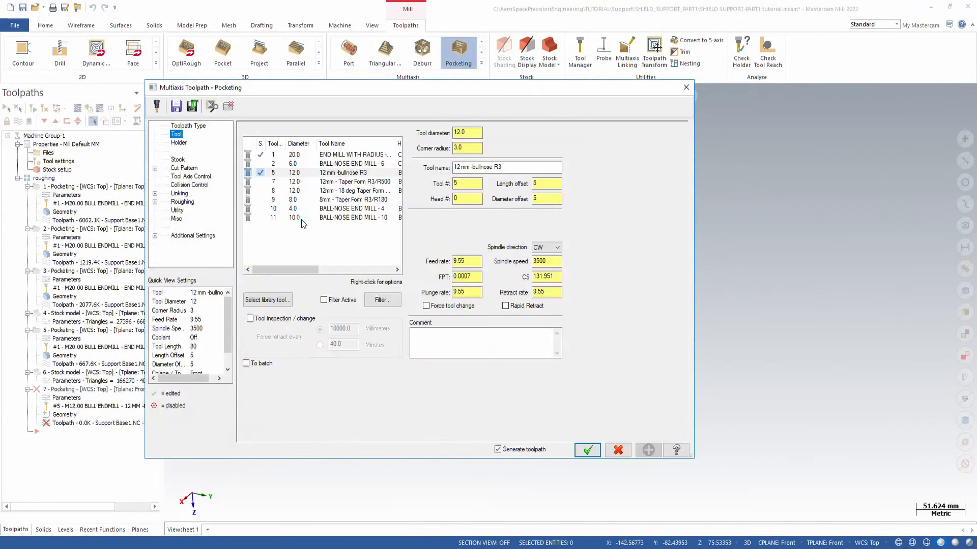
{"action": "left_click", "coordinate": [303, 219]}
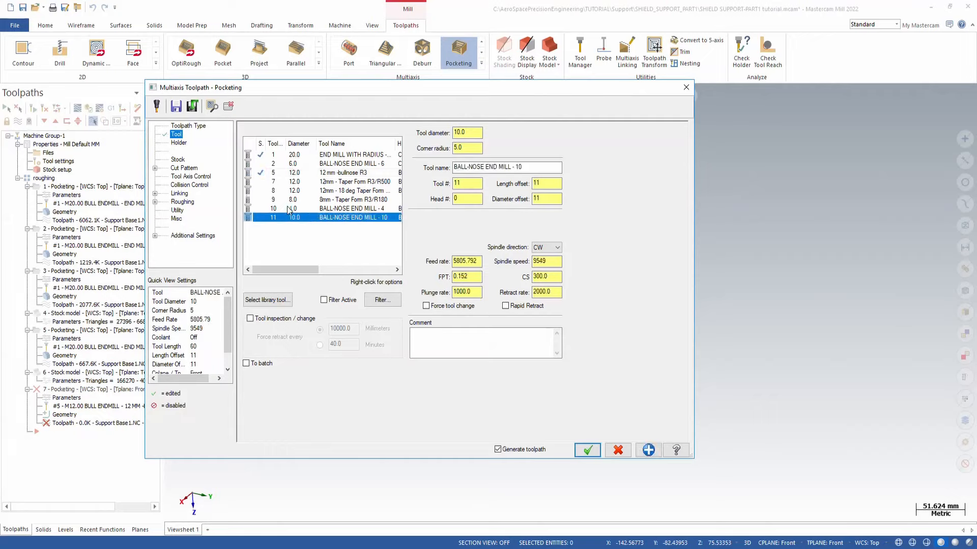
{"action": "left_click", "coordinate": [177, 160]}
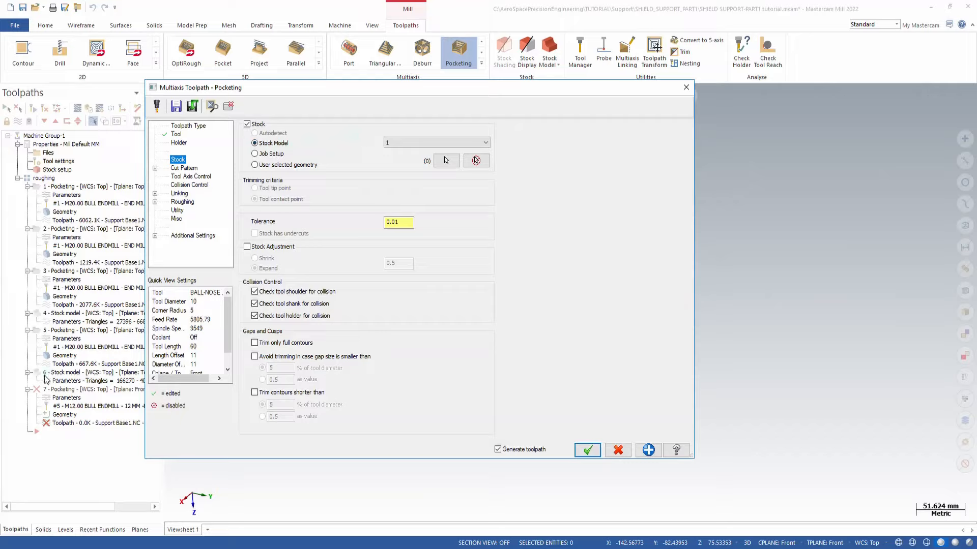
{"action": "left_click", "coordinate": [433, 143]}
In the cut pattern, assign the whole support solid as machining geometry and the blue swept surface as floor geometry.
{"action": "left_click", "coordinate": [184, 169]}
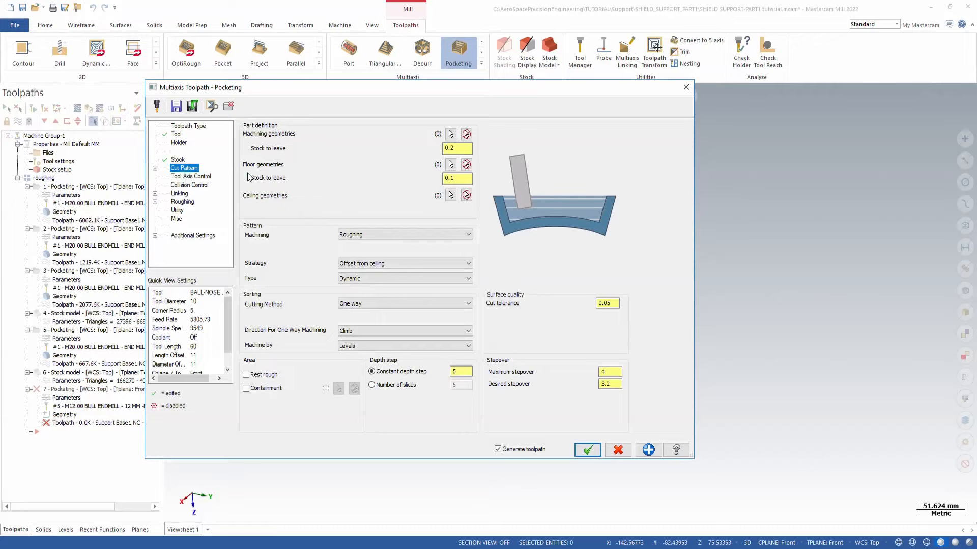
{"action": "left_click", "coordinate": [450, 134]}
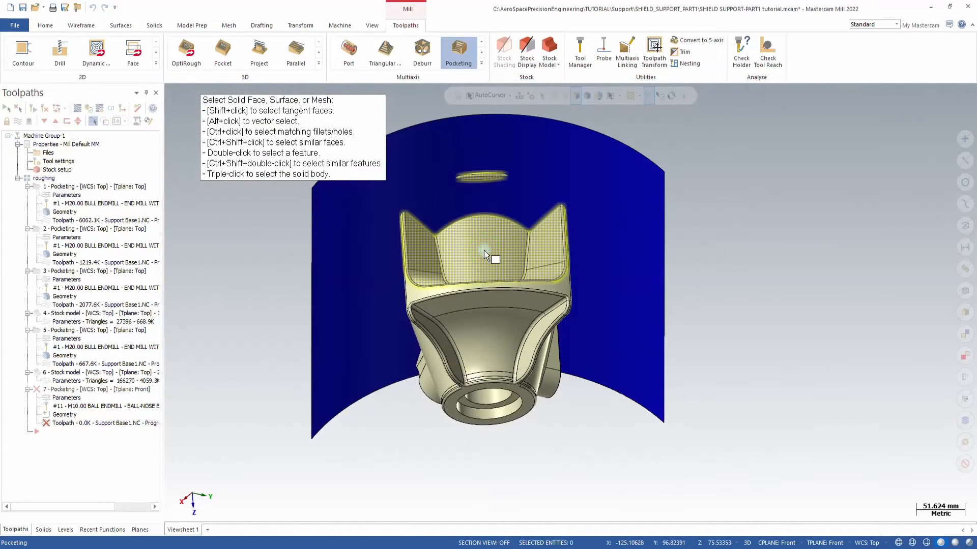
{"action": "triple_click", "coordinate": [484, 252]}
{"action": "middle_click_drag", "start_coordinate": [686, 270], "coordinate": [747, 209]}
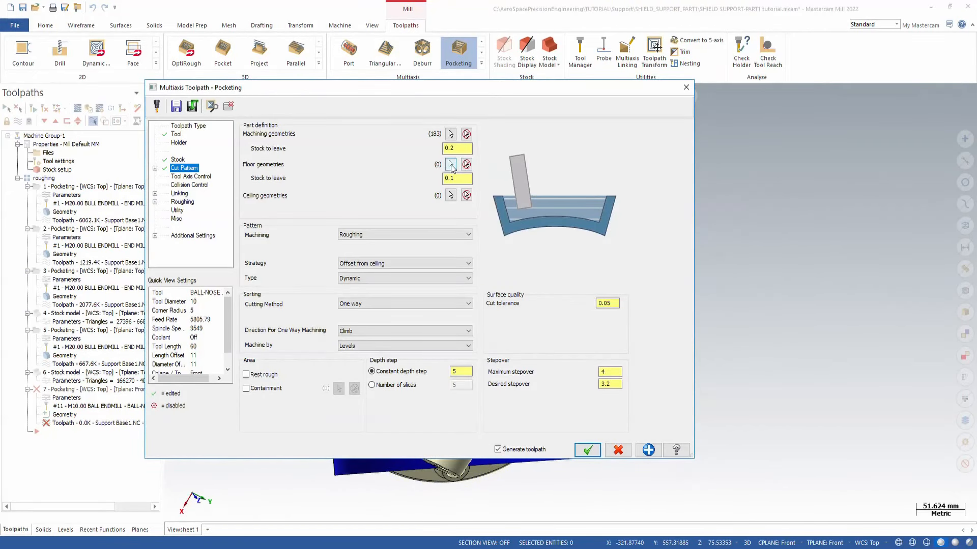
{"action": "left_click", "coordinate": [451, 165]}
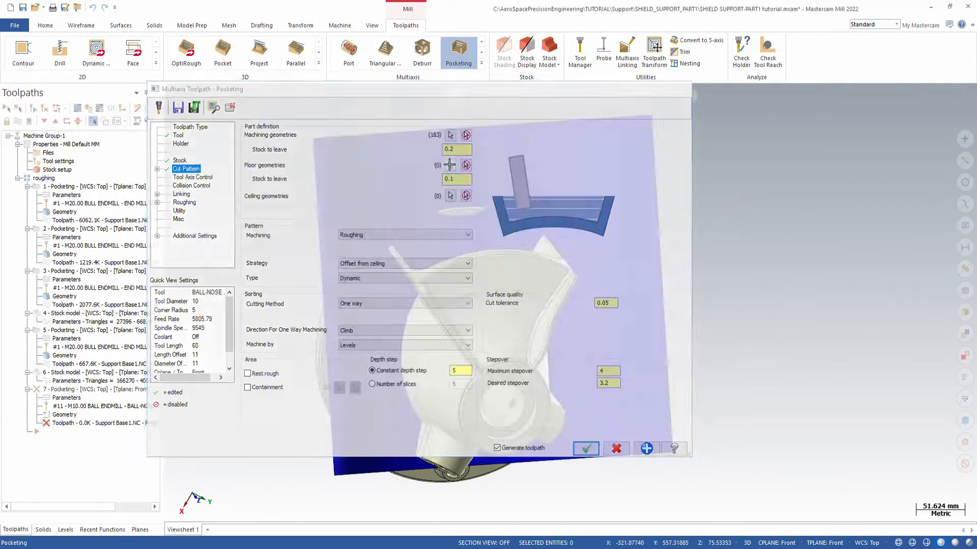
{"action": "left_click", "coordinate": [613, 198]}
{"action": "middle_click_drag", "start_coordinate": [847, 381], "coordinate": [865, 414]}
{"action": "key", "text": "Return"}
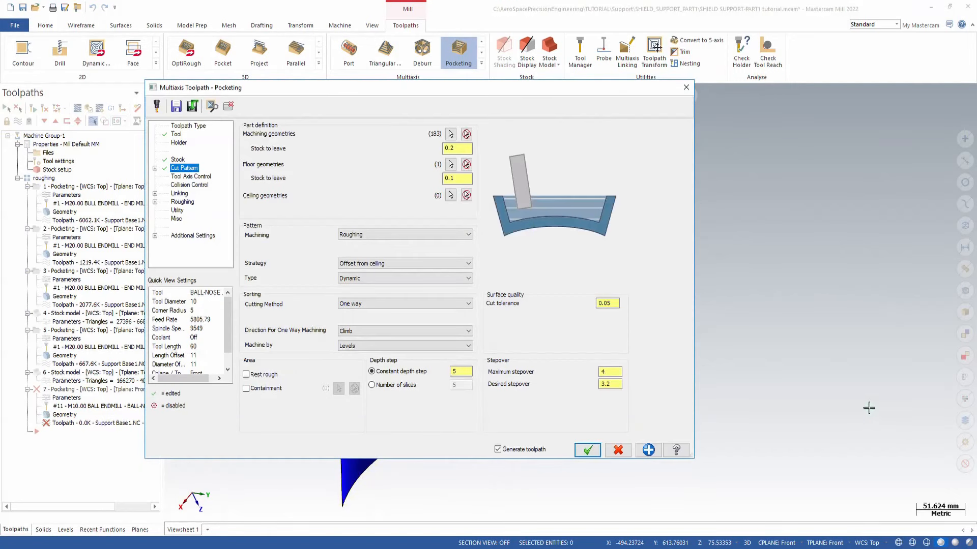
Set the machining geometry's stock to leave to 0.1, the strategy to Offset from floor, and the type to Offset.
{"action": "left_click", "coordinate": [453, 148]}
{"action": "key", "text": "BackSpace"}
{"action": "type", "text": "Q"}
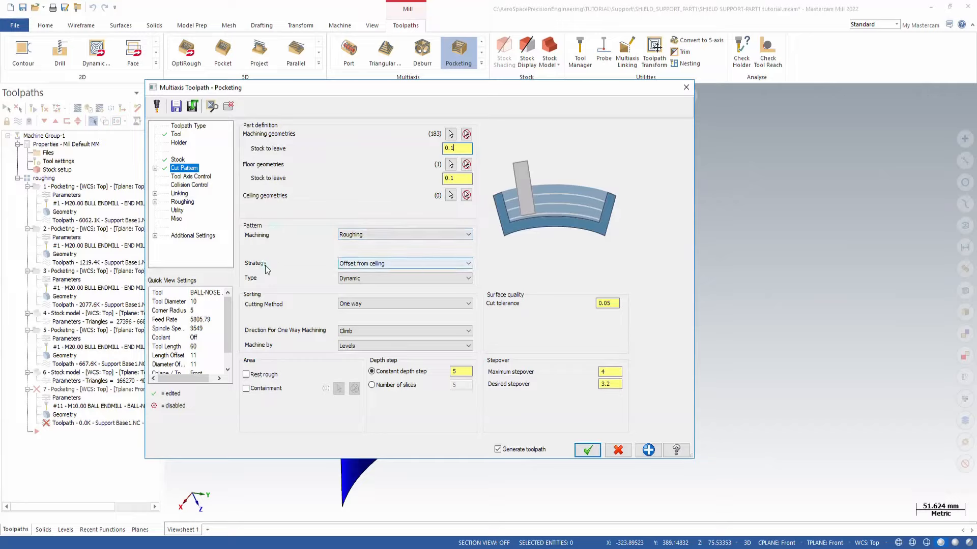
{"action": "left_click", "coordinate": [353, 268]}
{"action": "left_click", "coordinate": [355, 274]}
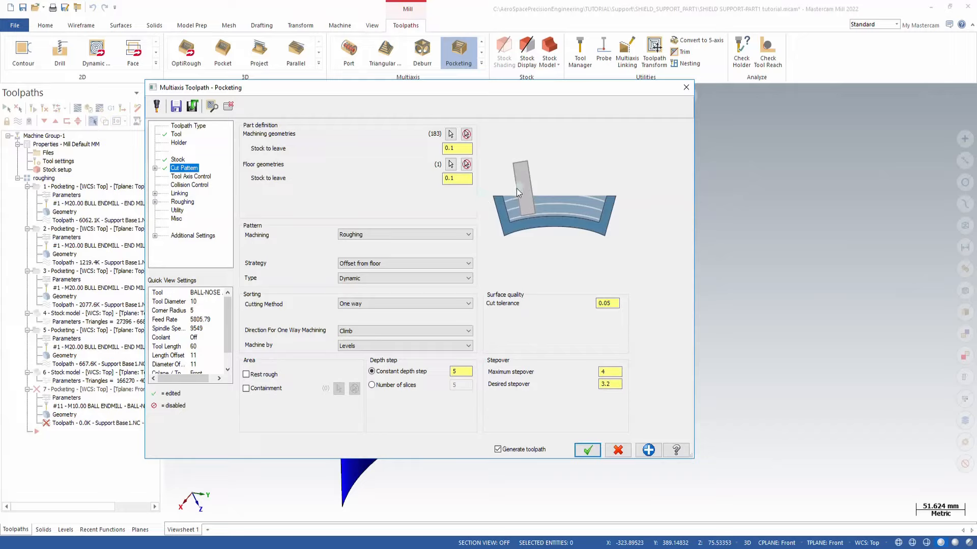
{"action": "left_click", "coordinate": [385, 283]}
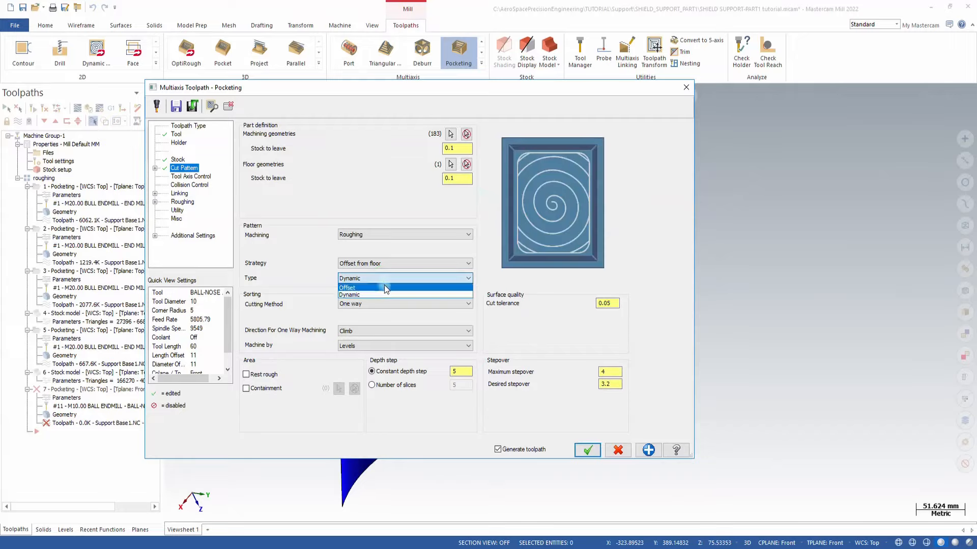
{"action": "left_click", "coordinate": [385, 288]}
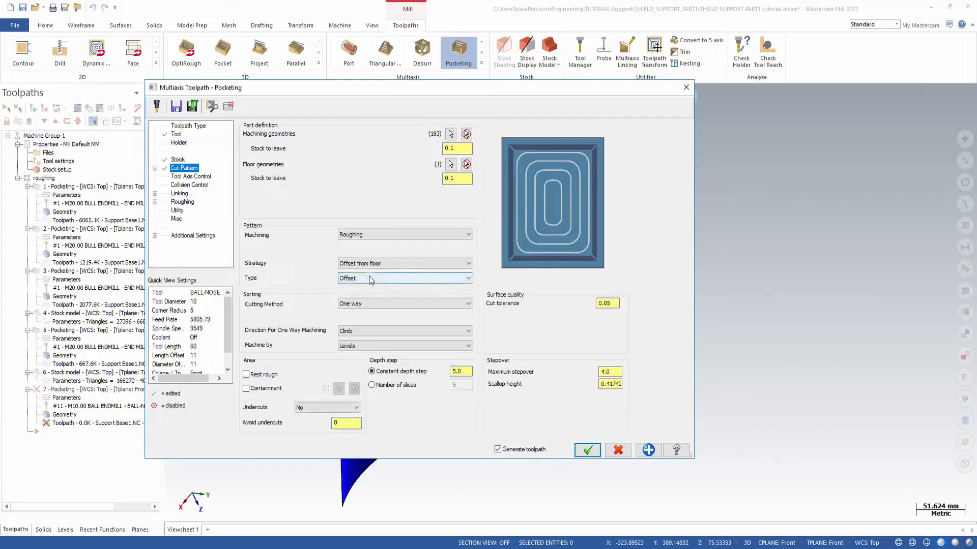
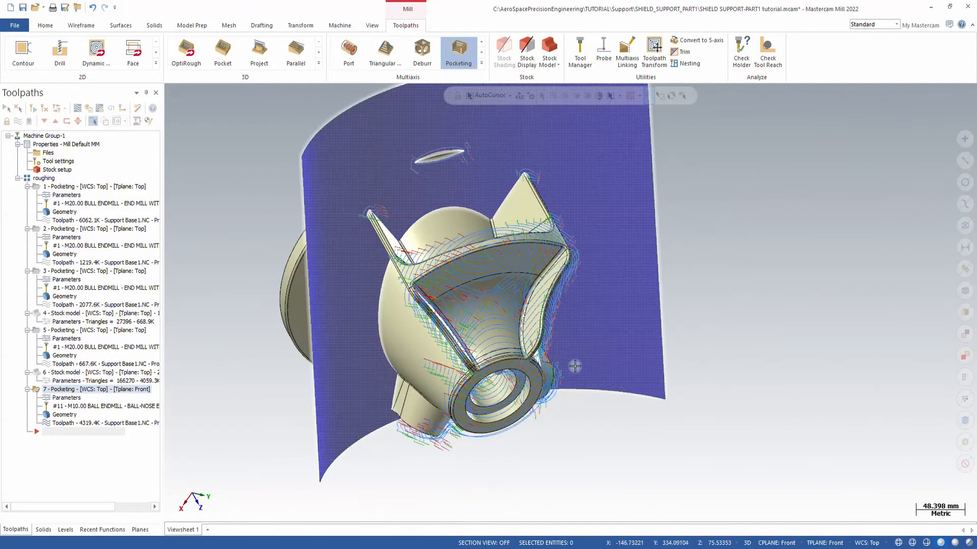
Examine the generated ball-nose pocketing toolpath around the part's front pocket, ring and lugs.
{"action": "middle_click_drag", "start_coordinate": [575, 366], "coordinate": [544, 407]}
{"action": "scroll", "coordinate": [554, 436], "scroll_direction": "down", "scroll_amount": 1}
{"action": "scroll", "coordinate": [553, 436], "scroll_direction": "down", "scroll_amount": 1}
{"action": "scroll", "coordinate": [540, 425], "scroll_direction": "up", "scroll_amount": 3}
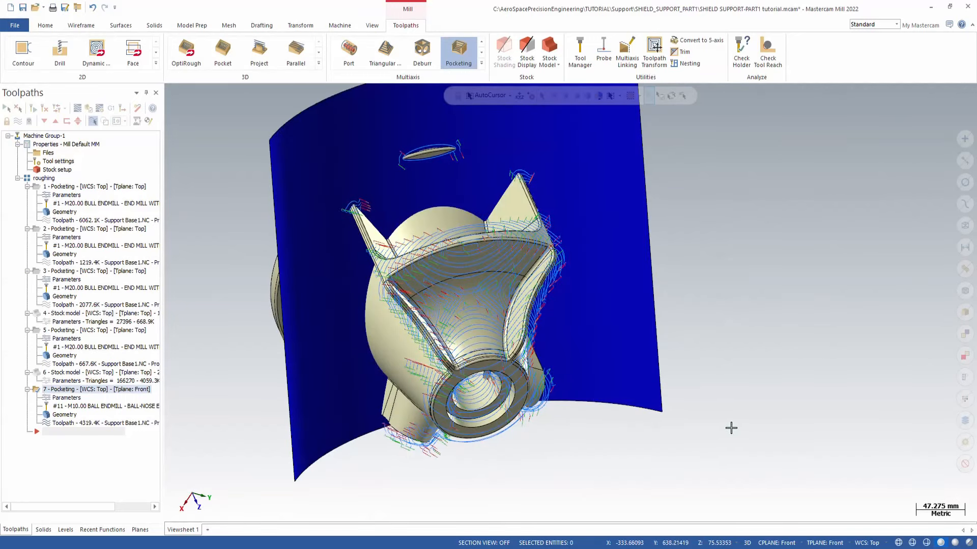
{"action": "middle_click_drag", "start_coordinate": [732, 428], "coordinate": [719, 387]}
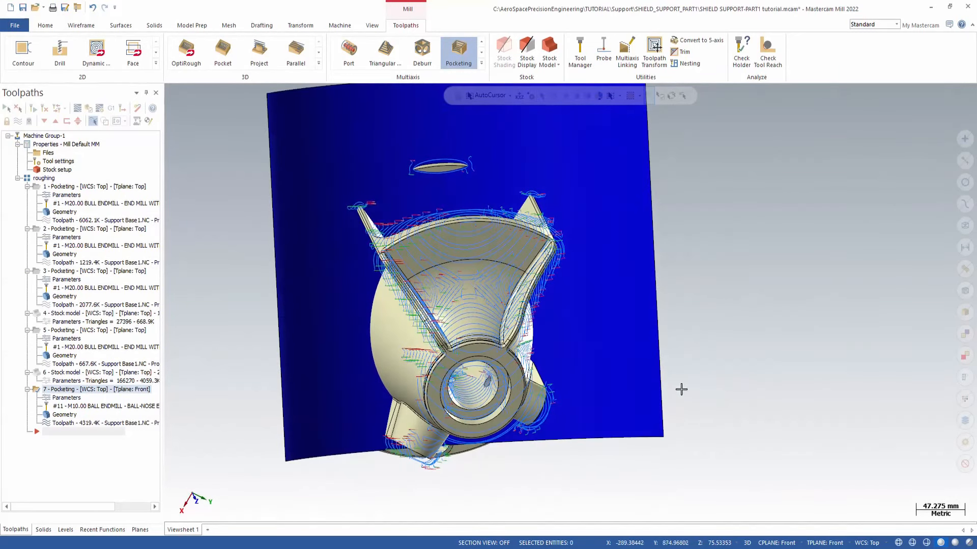
{"action": "scroll", "coordinate": [433, 261], "scroll_direction": "up", "scroll_amount": 2}
{"action": "middle_click_drag", "start_coordinate": [432, 261], "coordinate": [399, 264]}
{"action": "scroll", "coordinate": [399, 259], "scroll_direction": "up", "scroll_amount": 3}
{"action": "scroll", "coordinate": [636, 372], "scroll_direction": "down", "scroll_amount": 3}
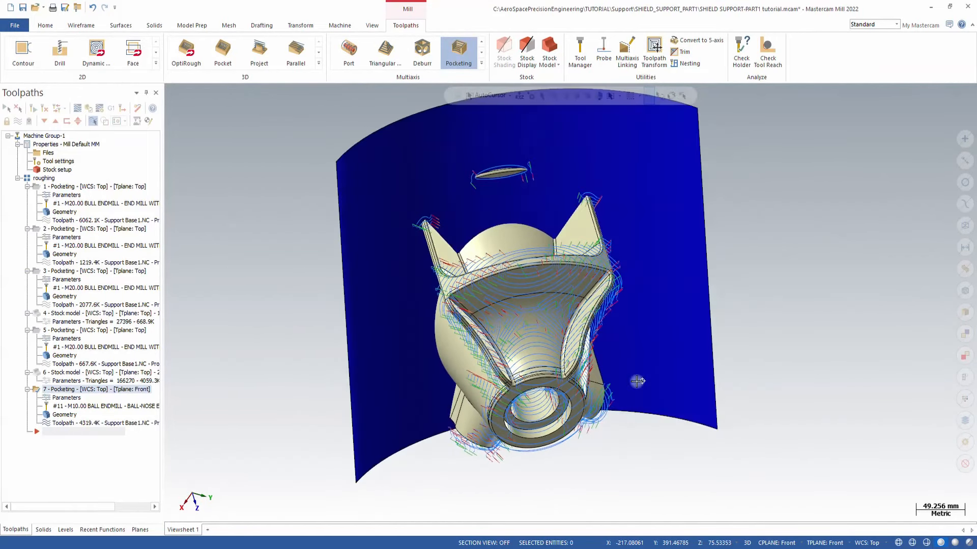
Add level 3 as the active level and name it CONT AREA.
{"action": "left_click", "coordinate": [66, 529]}
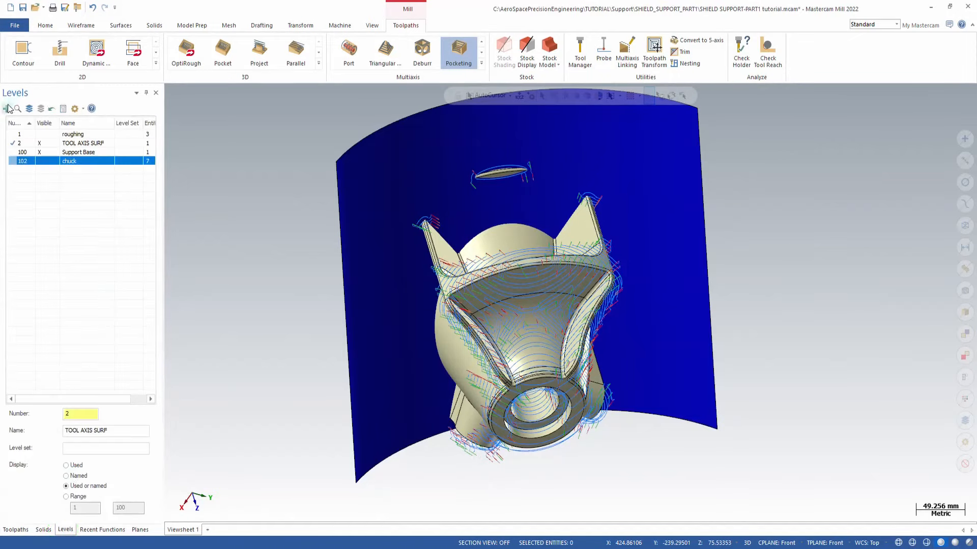
{"action": "left_click", "coordinate": [89, 171]}
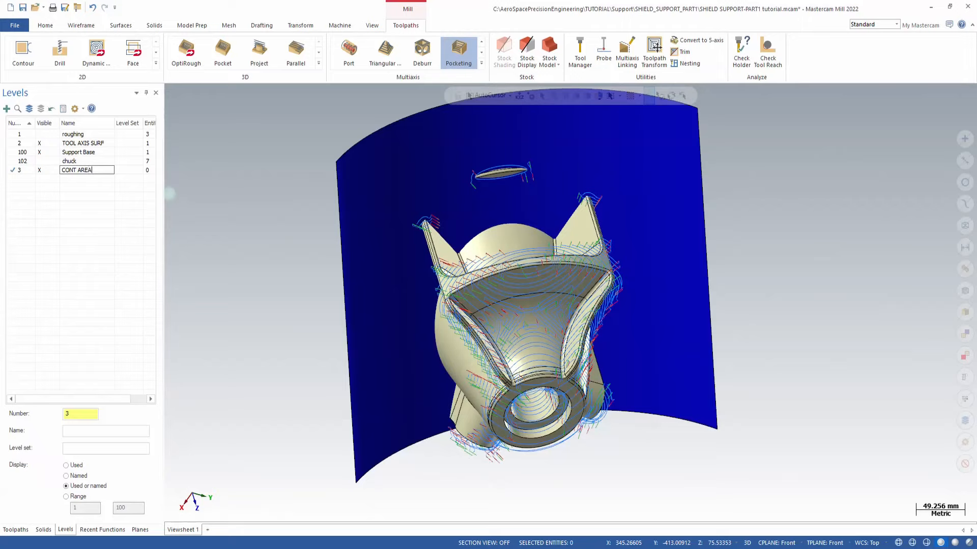
{"action": "key", "text": "Return"}
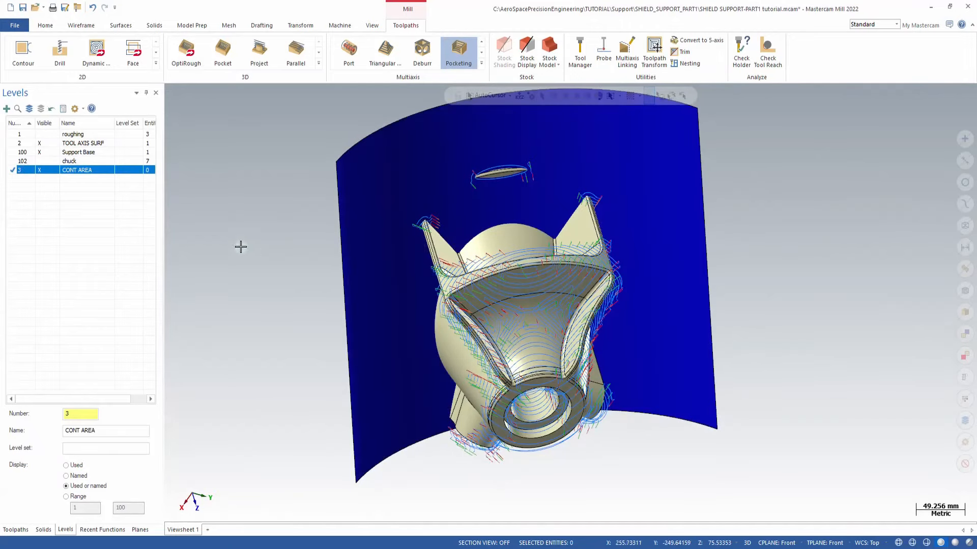
Start Curve On One Edge and extract the edge where the front pocket meets the circular nose ring.
{"action": "left_click", "coordinate": [91, 28]}
{"action": "left_click", "coordinate": [567, 51]}
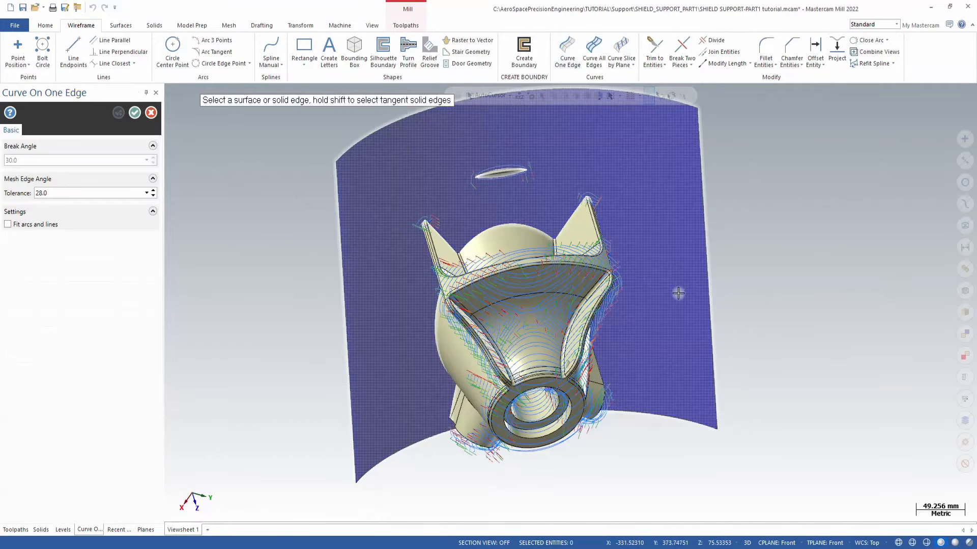
{"action": "middle_click_drag", "start_coordinate": [630, 360], "coordinate": [594, 318]}
{"action": "scroll", "coordinate": [559, 316], "scroll_direction": "up", "scroll_amount": 6}
{"action": "scroll", "coordinate": [555, 306], "scroll_direction": "down", "scroll_amount": 3}
{"action": "left_click", "coordinate": [576, 368]}
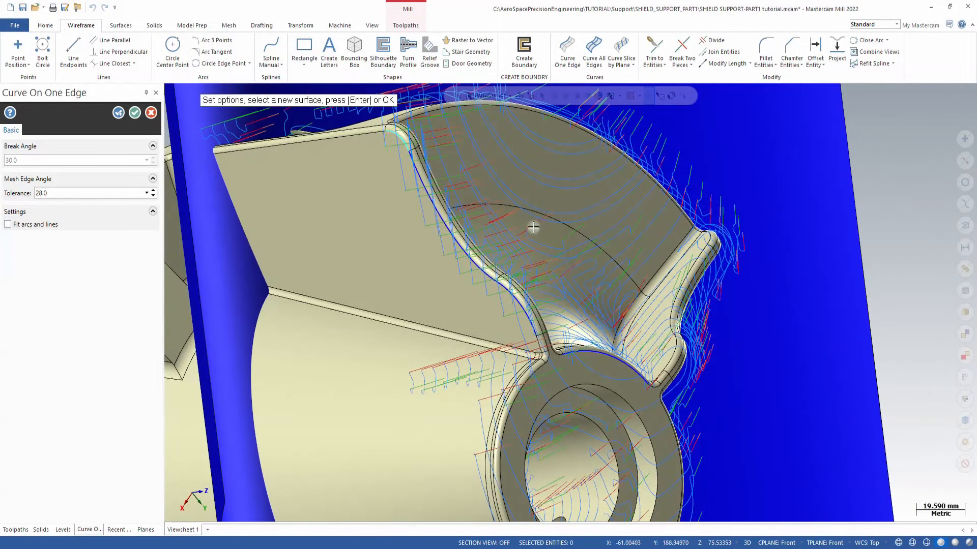
Extract edge curves along the outer edges of the front pocket's two side walls.
{"action": "middle_click_drag", "start_coordinate": [529, 224], "coordinate": [468, 234]}
{"action": "left_click", "coordinate": [469, 234]}
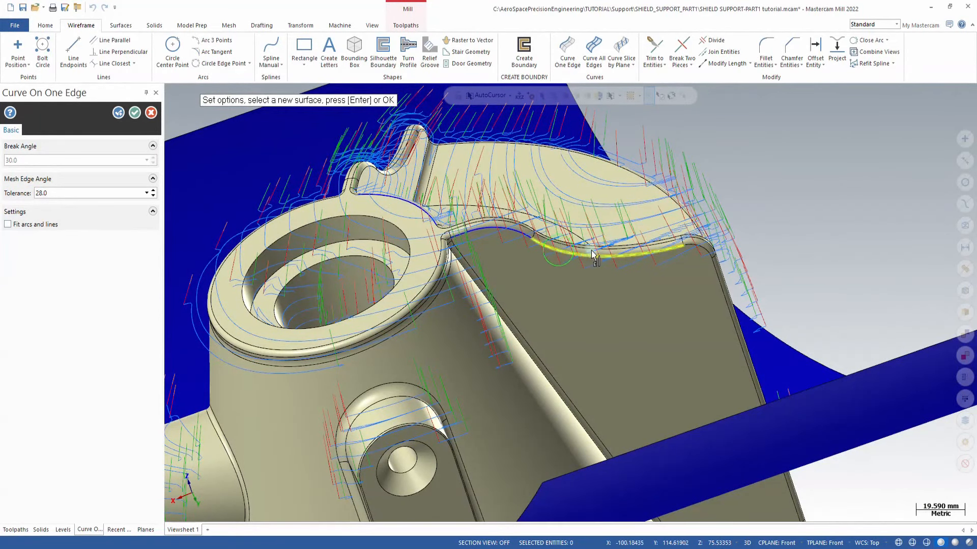
{"action": "middle_click_drag", "start_coordinate": [631, 264], "coordinate": [692, 141]}
{"action": "scroll", "coordinate": [661, 132], "scroll_direction": "down", "scroll_amount": 2}
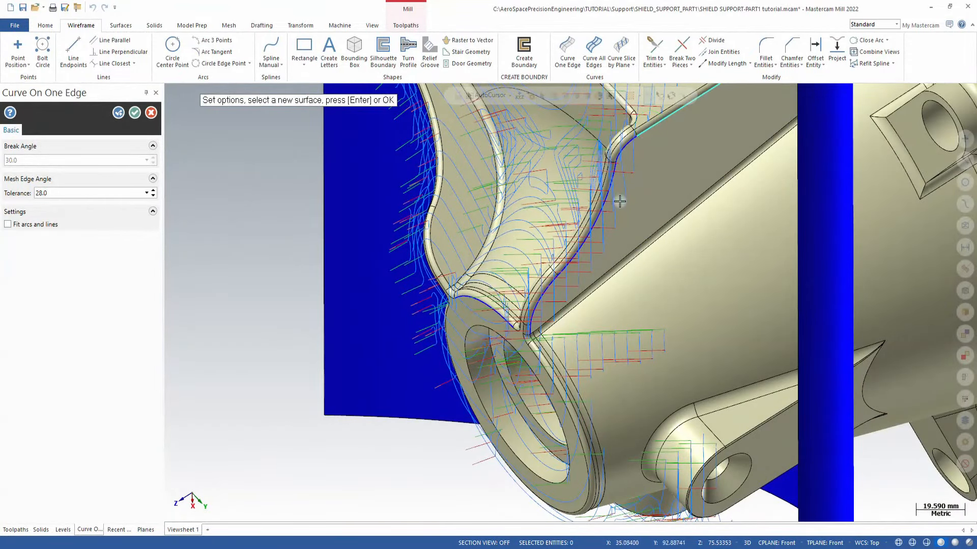
{"action": "scroll", "coordinate": [662, 219], "scroll_direction": "down", "scroll_amount": 3}
{"action": "middle_click_drag", "start_coordinate": [656, 206], "coordinate": [885, 216]}
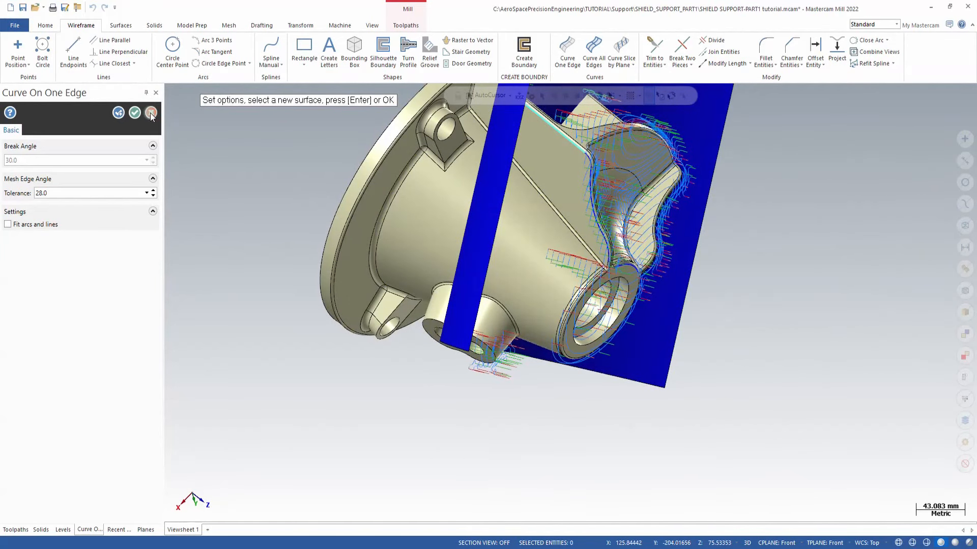
Extract the curved rear edge of the front pocket opposite the nose ring and finish the edge curves.
{"action": "middle_click_drag", "start_coordinate": [693, 155], "coordinate": [550, 272]}
{"action": "scroll", "coordinate": [707, 217], "scroll_direction": "down", "scroll_amount": 2}
{"action": "scroll", "coordinate": [532, 289], "scroll_direction": "up", "scroll_amount": 4}
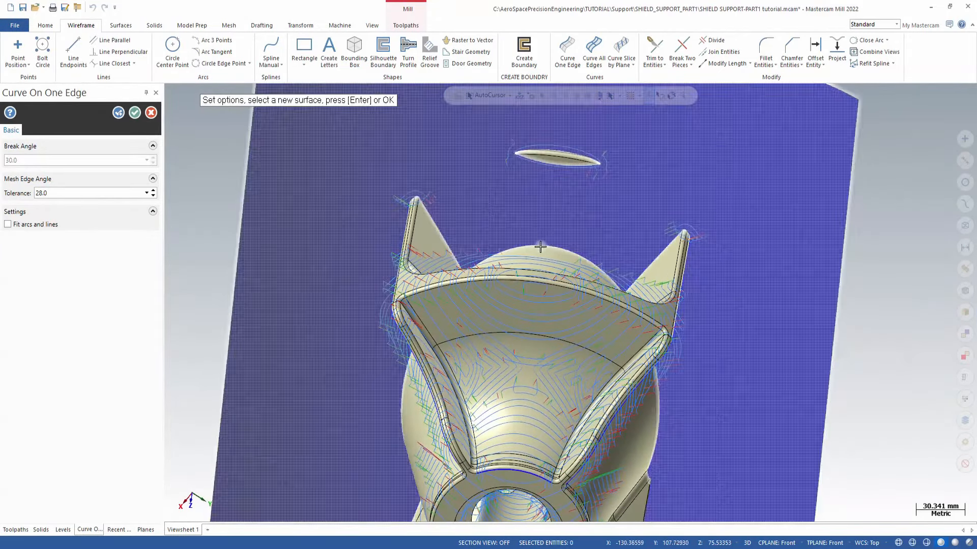
{"action": "left_click", "coordinate": [551, 275]}
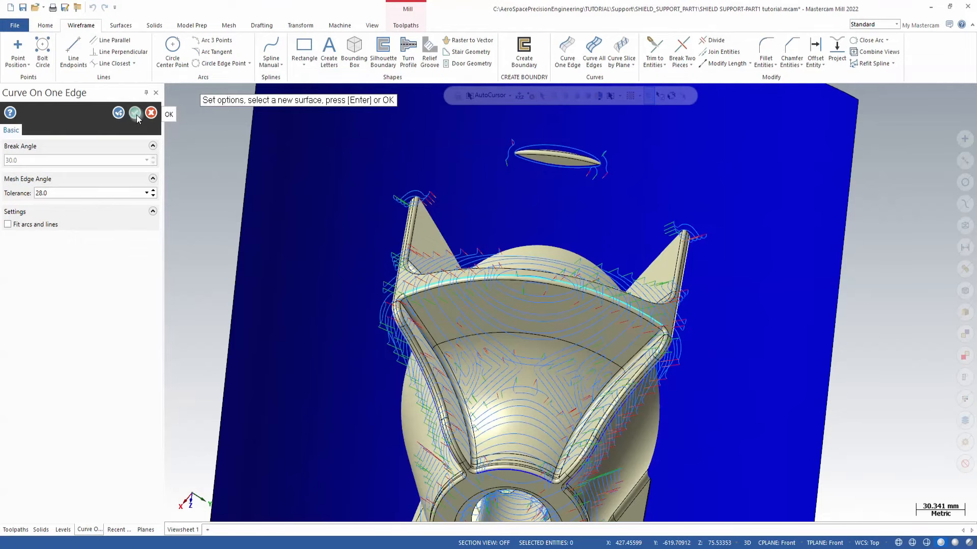
{"action": "left_click", "coordinate": [135, 113]}
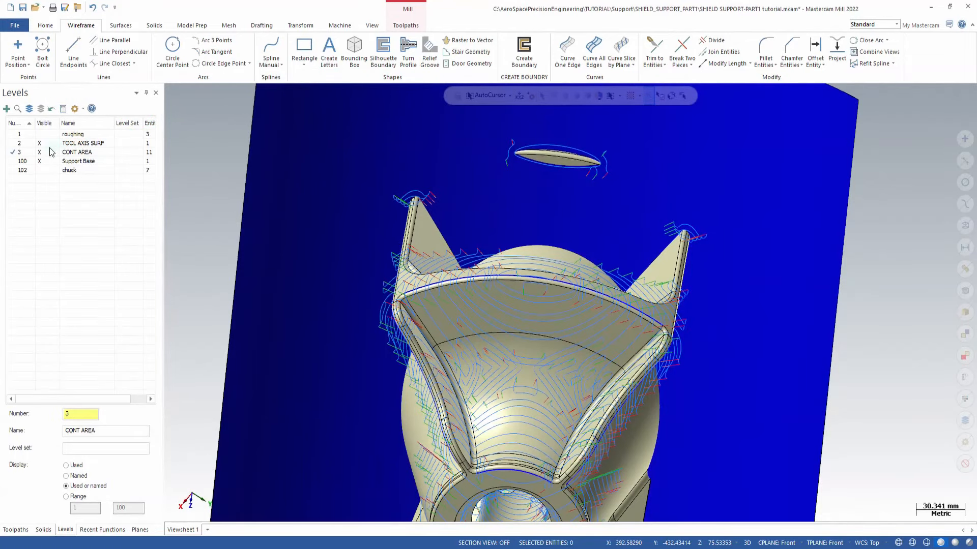
Hide the Support Base and TOOL AXIS SURF levels, leaving only the CONT AREA level visible.
{"action": "left_click", "coordinate": [40, 161]}
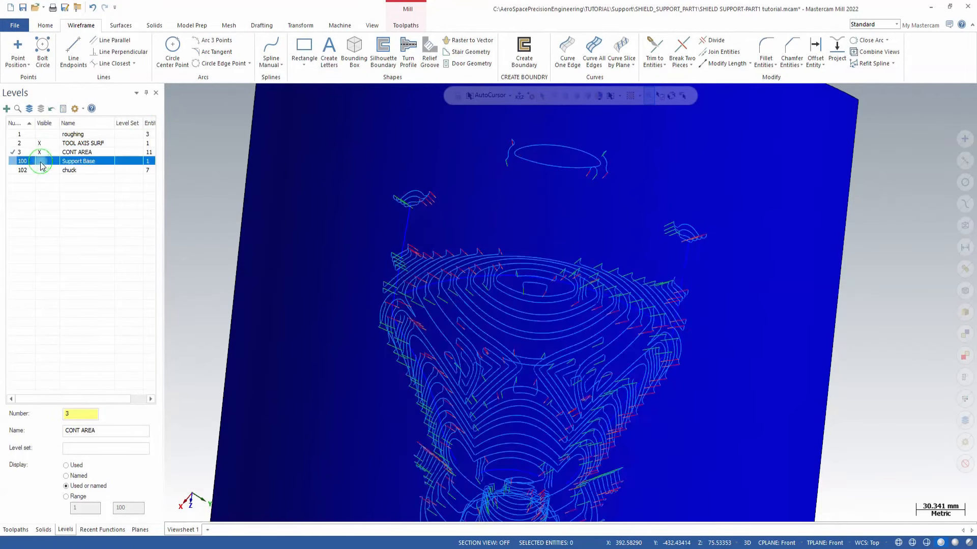
{"action": "middle_click_drag", "start_coordinate": [567, 349], "coordinate": [637, 338]}
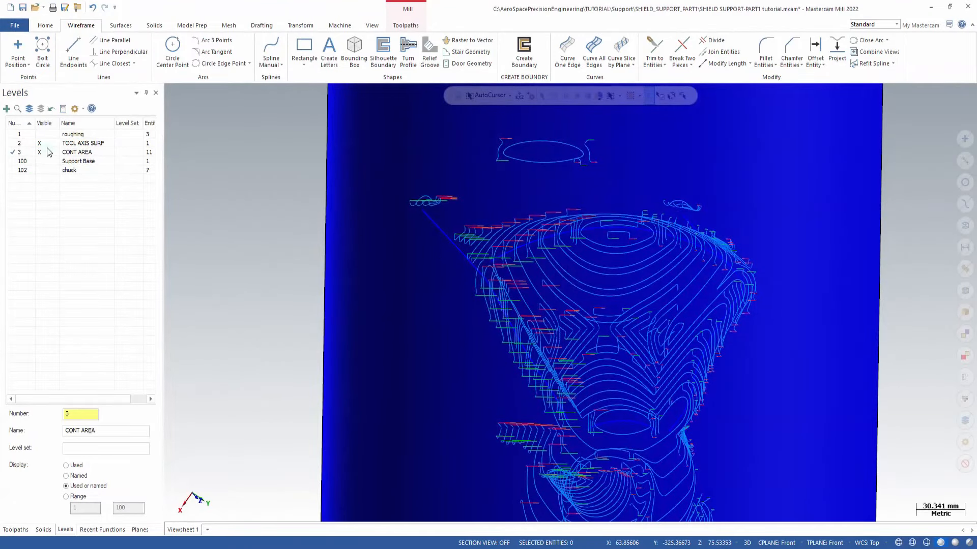
{"action": "left_click", "coordinate": [39, 143]}
{"action": "middle_click_drag", "start_coordinate": [524, 336], "coordinate": [532, 356]}
{"action": "scroll", "coordinate": [532, 356], "scroll_direction": "up", "scroll_amount": 2}
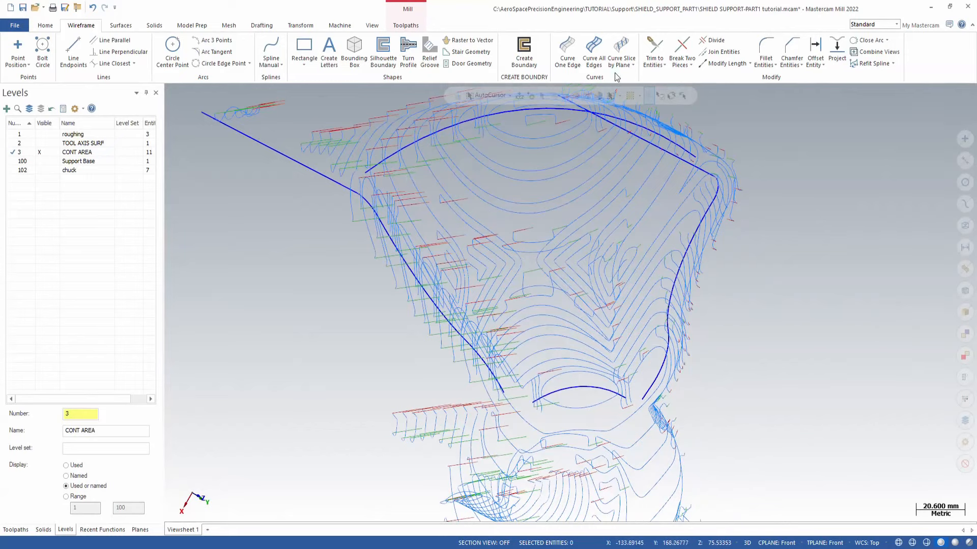
Lengthen the nose ring arc and the pocket's rear arc by 5 mm at each end with Modify Length.
{"action": "left_click", "coordinate": [726, 63]}
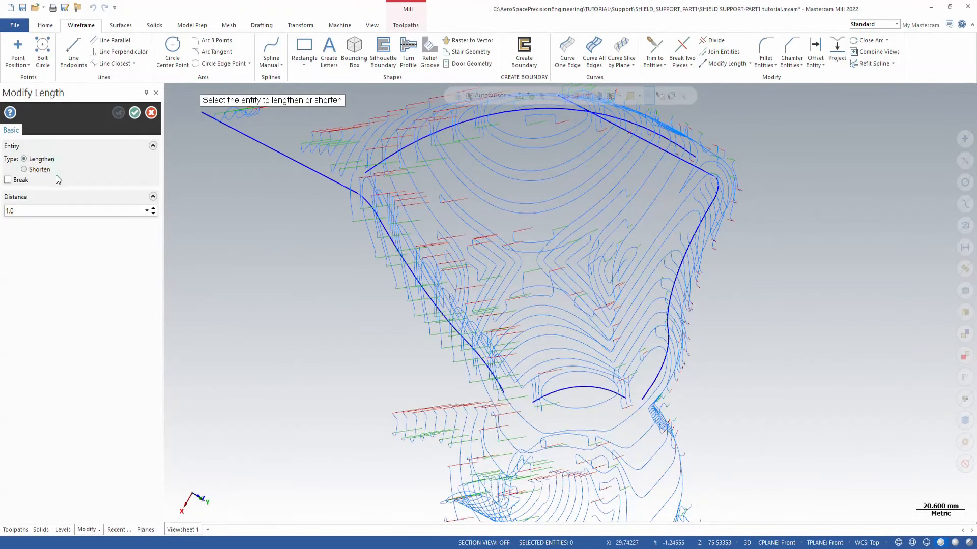
{"action": "left_click", "coordinate": [26, 210]}
{"action": "left_click", "coordinate": [542, 404]}
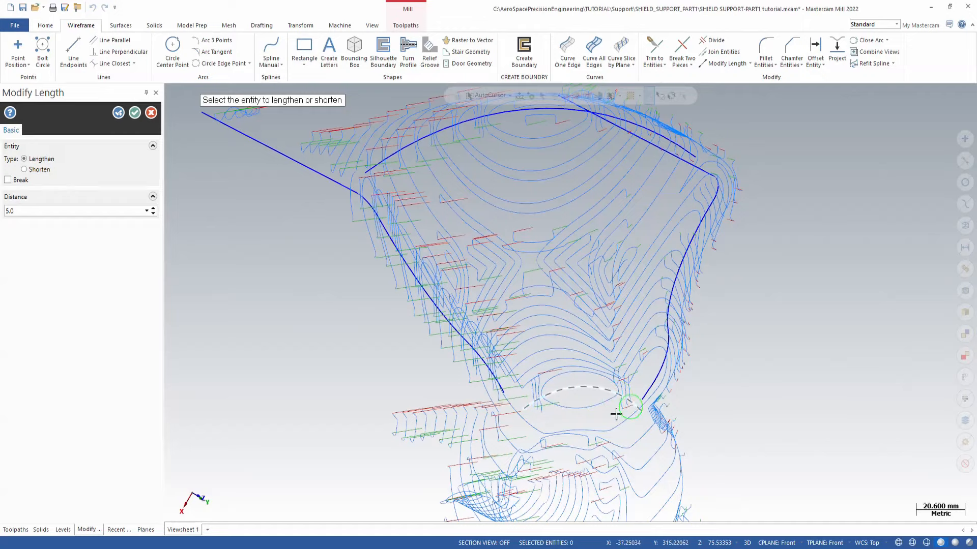
{"action": "left_click", "coordinate": [361, 173]}
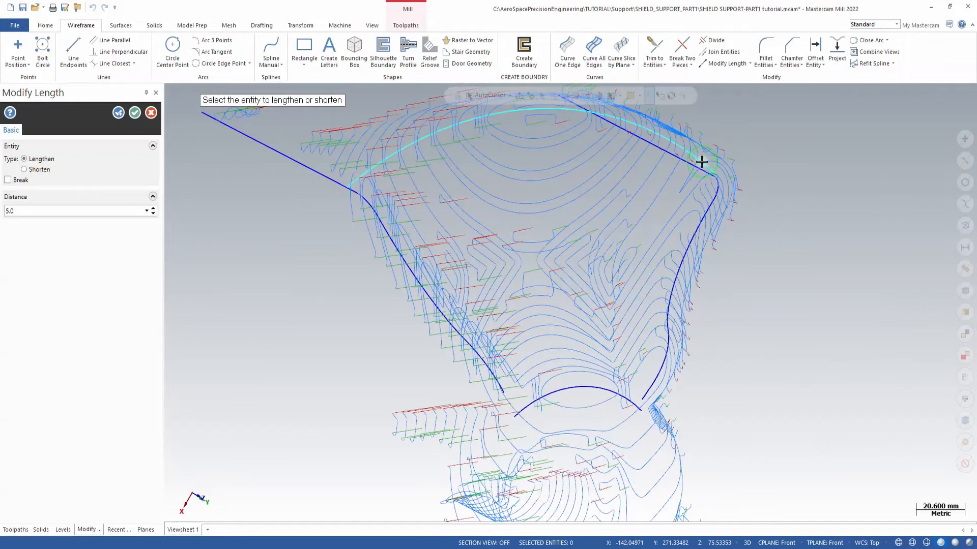
{"action": "middle_click_drag", "start_coordinate": [528, 198], "coordinate": [426, 208]}
{"action": "scroll", "coordinate": [667, 183], "scroll_direction": "up", "scroll_amount": 4}
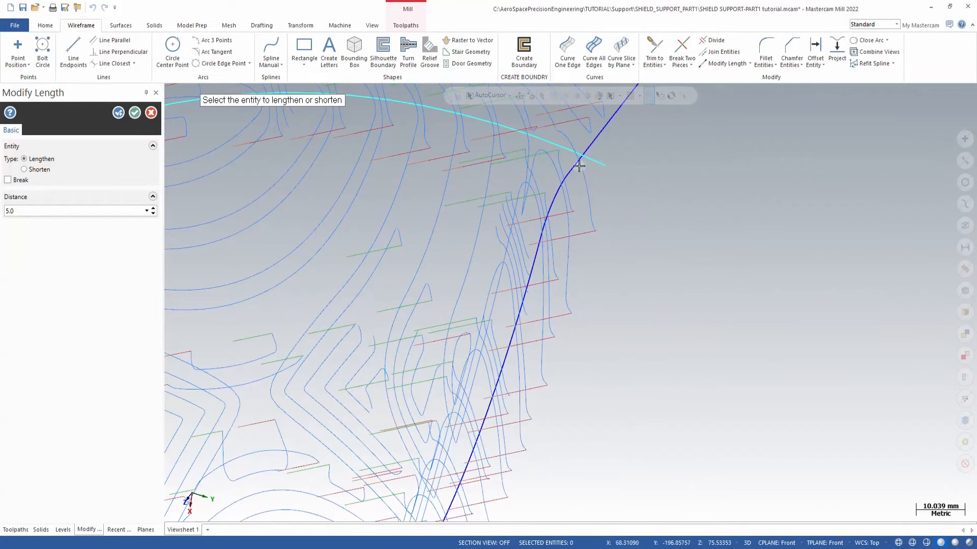
{"action": "left_click", "coordinate": [134, 113]}
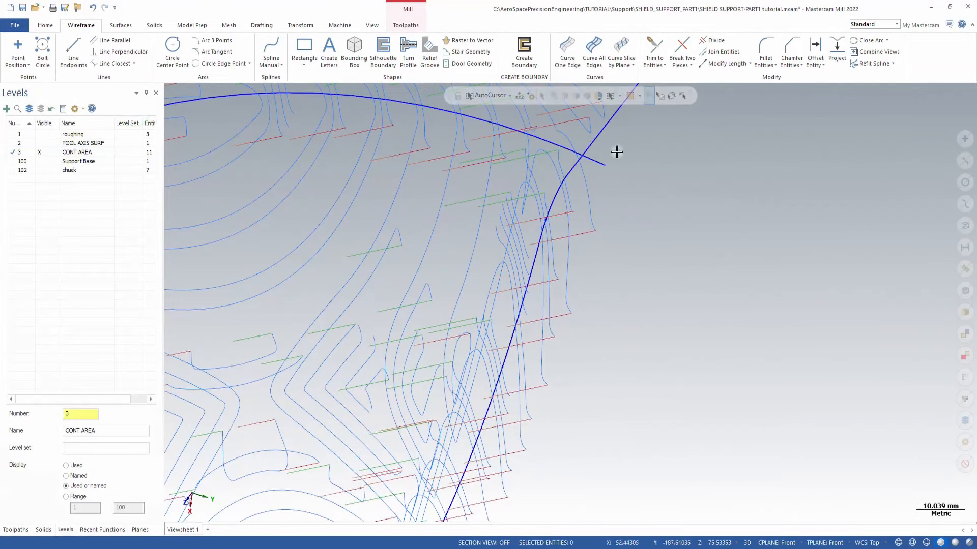
Delete the two straight edge lines that run beyond the ends of the rear arc.
{"action": "left_click", "coordinate": [579, 155]}
{"action": "scroll", "coordinate": [760, 147], "scroll_direction": "down", "scroll_amount": 4}
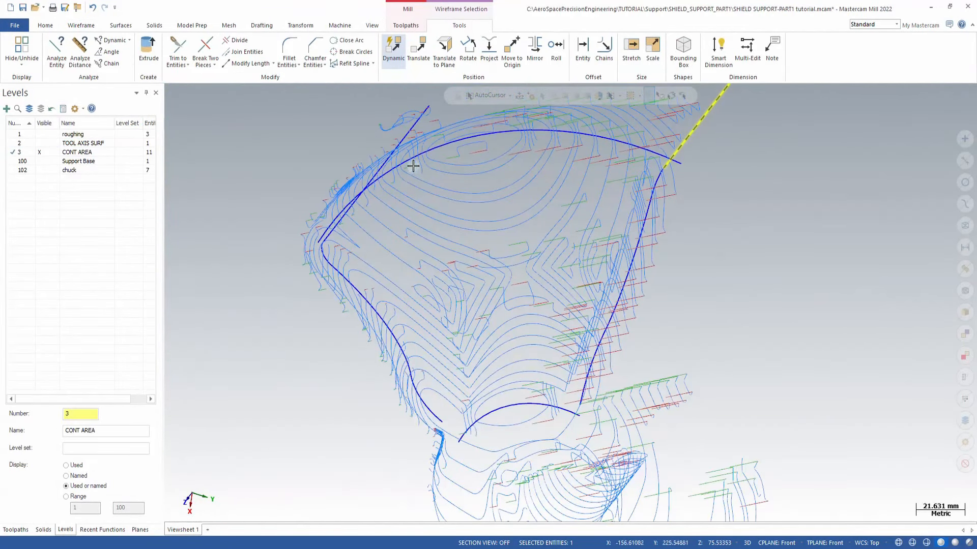
{"action": "left_click", "coordinate": [405, 143]}
{"action": "key", "text": "Delete"}
Join one end of the rear arc to the adjacent side curve with a freeform Line Endpoints segment.
{"action": "middle_click_drag", "start_coordinate": [709, 305], "coordinate": [506, 217]}
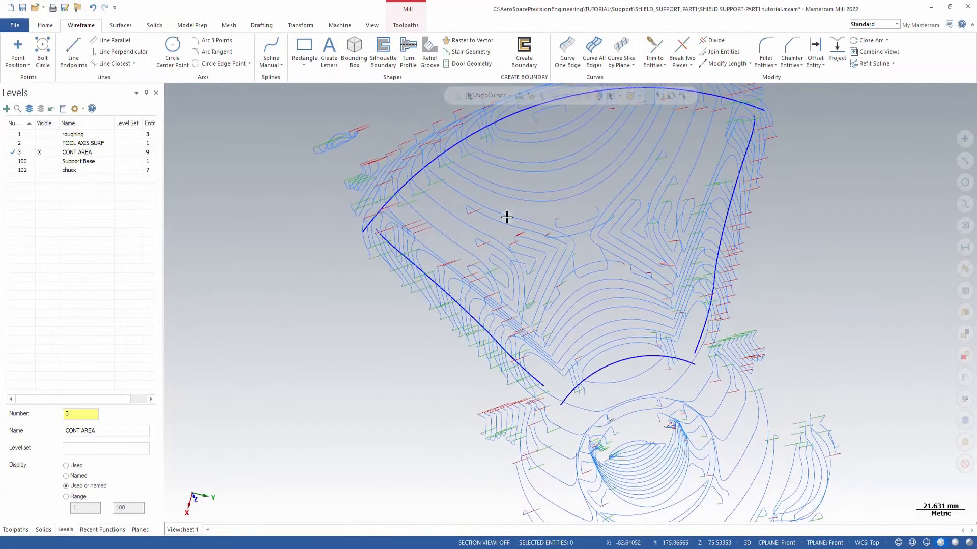
{"action": "left_click", "coordinate": [73, 51]}
{"action": "middle_click_drag", "start_coordinate": [424, 223], "coordinate": [520, 224]}
{"action": "scroll", "coordinate": [516, 229], "scroll_direction": "up", "scroll_amount": 5}
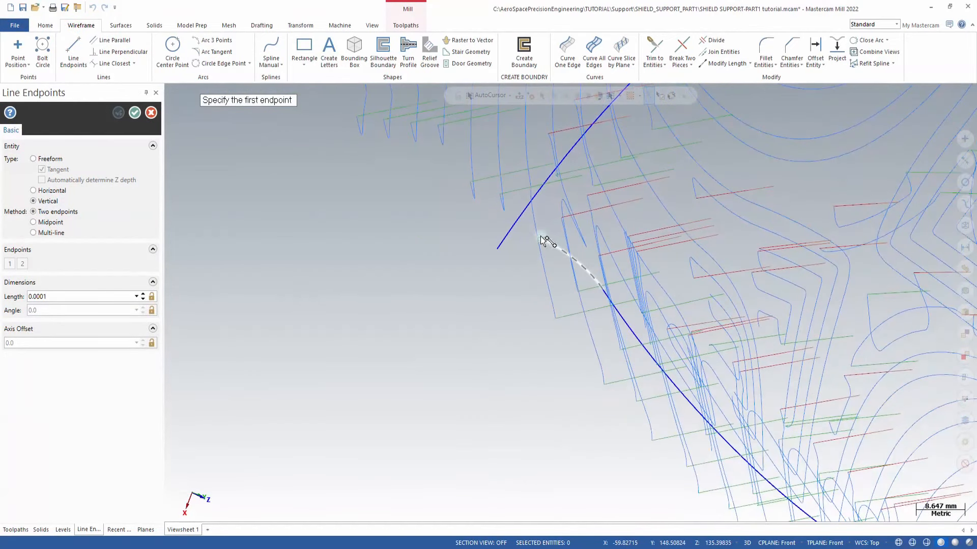
{"action": "left_click", "coordinate": [496, 251]}
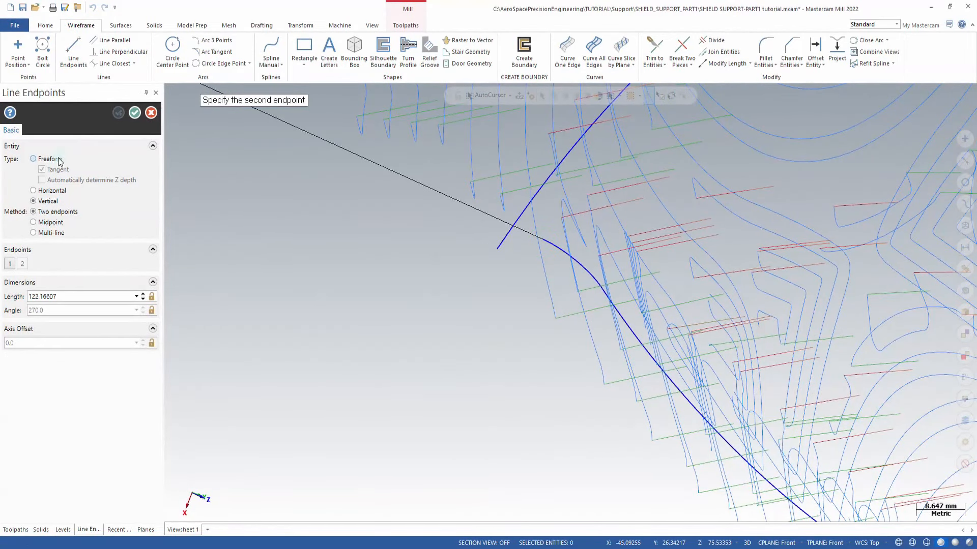
{"action": "left_click", "coordinate": [50, 159]}
{"action": "left_click", "coordinate": [496, 251]}
{"action": "scroll", "coordinate": [399, 266], "scroll_direction": "down", "scroll_amount": 7}
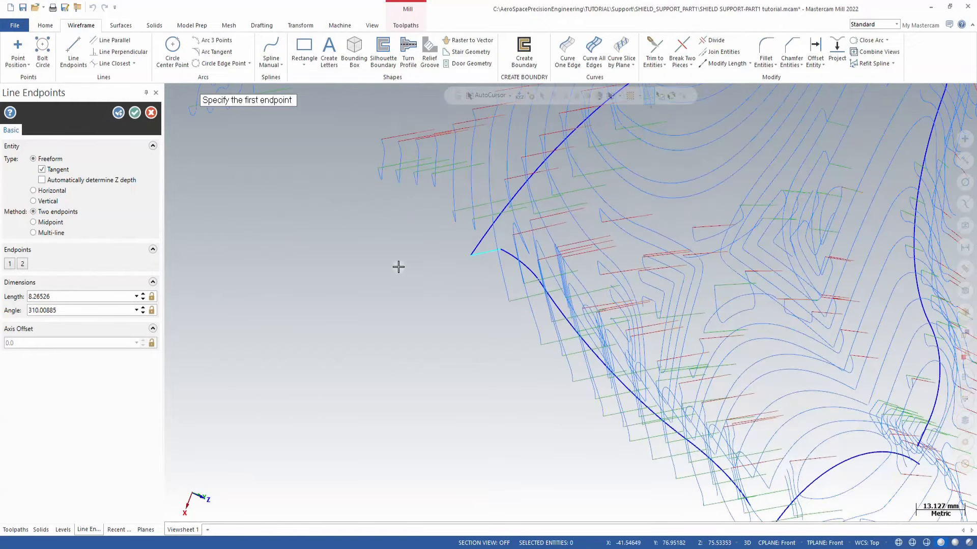
Connect the opposite side curve to the other end of the rear arc with a freeform line.
{"action": "scroll", "coordinate": [605, 166], "scroll_direction": "up", "scroll_amount": 8}
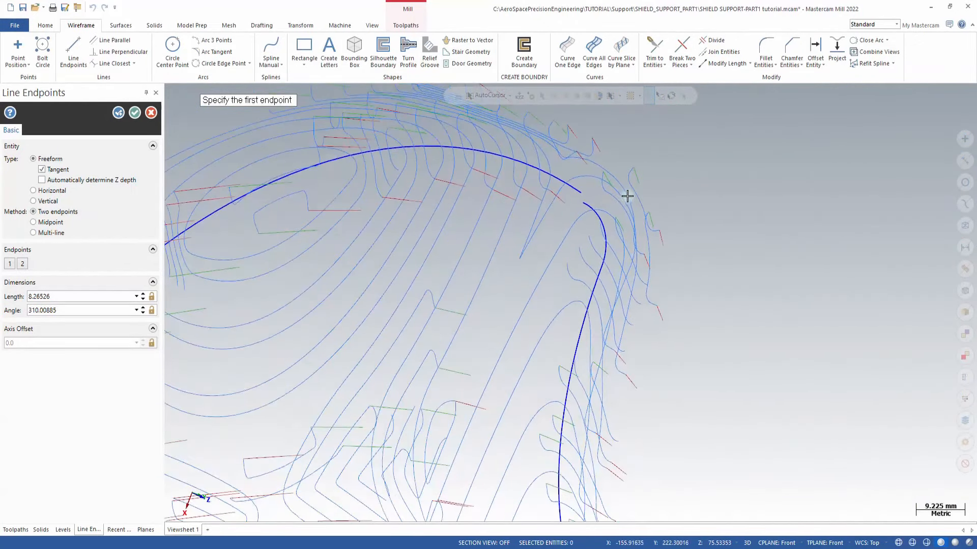
{"action": "left_click", "coordinate": [592, 182]}
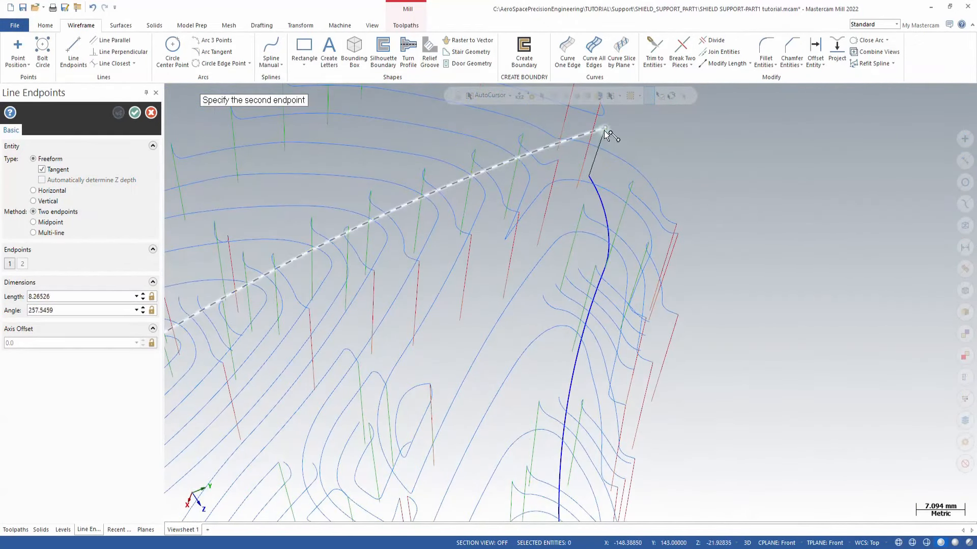
{"action": "left_click", "coordinate": [605, 127]}
Close the containment boundary with short freeform lines between each side curve and the ends of the nose ring arc.
{"action": "scroll", "coordinate": [704, 111], "scroll_direction": "down", "scroll_amount": 2}
{"action": "scroll", "coordinate": [704, 117], "scroll_direction": "down", "scroll_amount": 3}
{"action": "middle_click_drag", "start_coordinate": [704, 168], "coordinate": [649, 340]}
{"action": "scroll", "coordinate": [623, 323], "scroll_direction": "up", "scroll_amount": 4}
{"action": "scroll", "coordinate": [623, 323], "scroll_direction": "up", "scroll_amount": 1}
{"action": "left_click", "coordinate": [585, 278]}
{"action": "left_click", "coordinate": [594, 300]}
{"action": "scroll", "coordinate": [597, 440], "scroll_direction": "down", "scroll_amount": 2}
{"action": "middle_click_drag", "start_coordinate": [597, 440], "coordinate": [580, 427]}
{"action": "left_click", "coordinate": [572, 300]}
{"action": "left_click", "coordinate": [598, 320]}
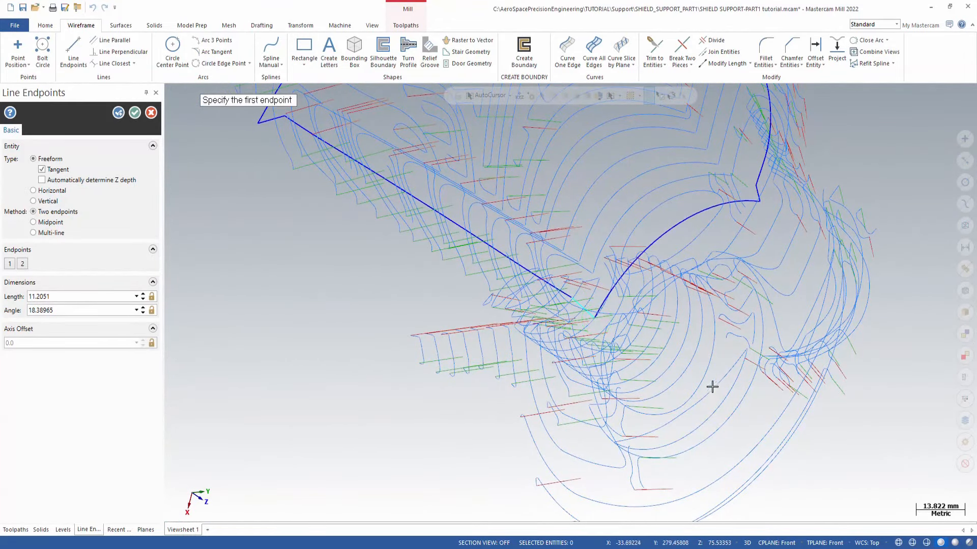
{"action": "middle_click_drag", "start_coordinate": [711, 386], "coordinate": [601, 409]}
{"action": "left_click", "coordinate": [135, 112]}
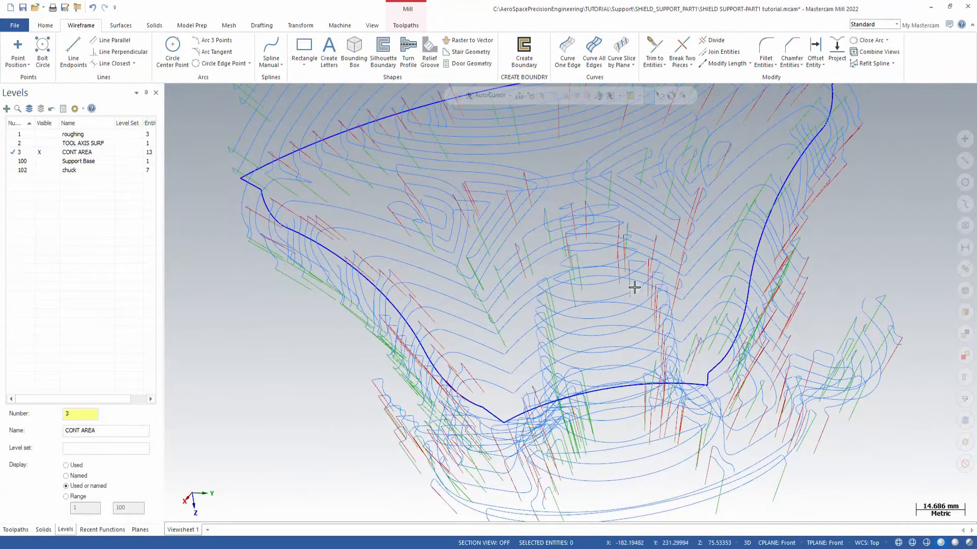
Show the Support Base level again and check the closed boundary around the front pocket.
{"action": "middle_click_drag", "start_coordinate": [634, 286], "coordinate": [678, 277]}
{"action": "scroll", "coordinate": [678, 277], "scroll_direction": "down", "scroll_amount": 3}
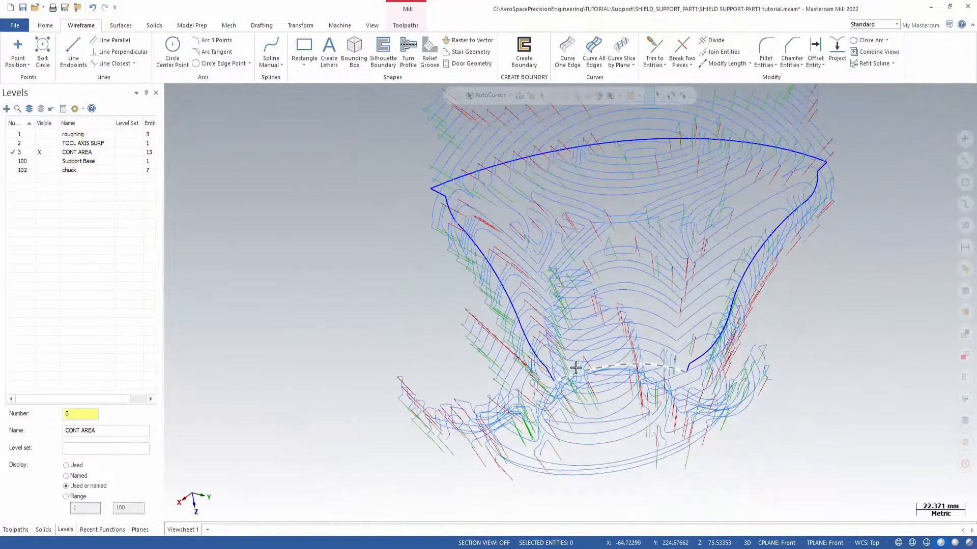
{"action": "left_click", "coordinate": [45, 162]}
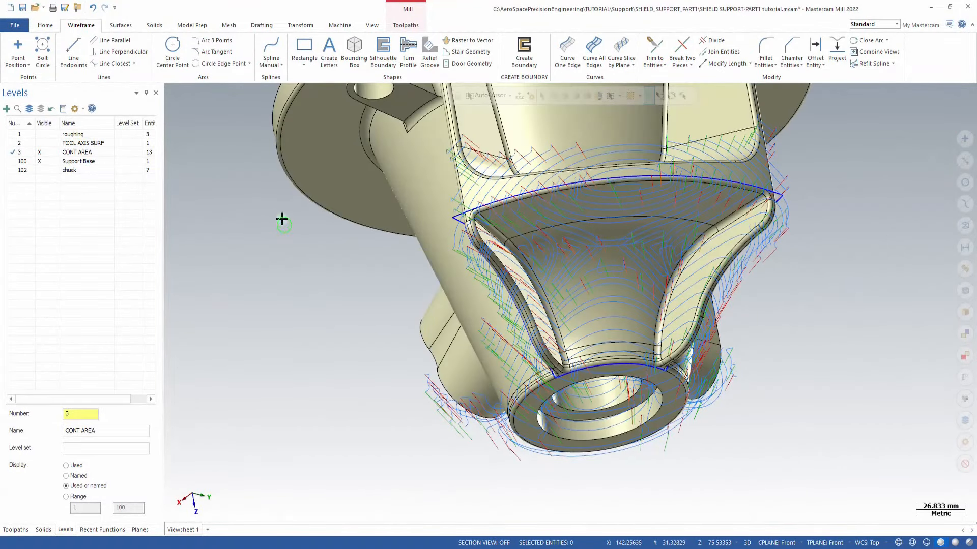
{"action": "middle_click_drag", "start_coordinate": [282, 218], "coordinate": [264, 201]}
{"action": "scroll", "coordinate": [314, 333], "scroll_direction": "down", "scroll_amount": 2}
{"action": "middle_click_drag", "start_coordinate": [381, 340], "coordinate": [360, 340]}
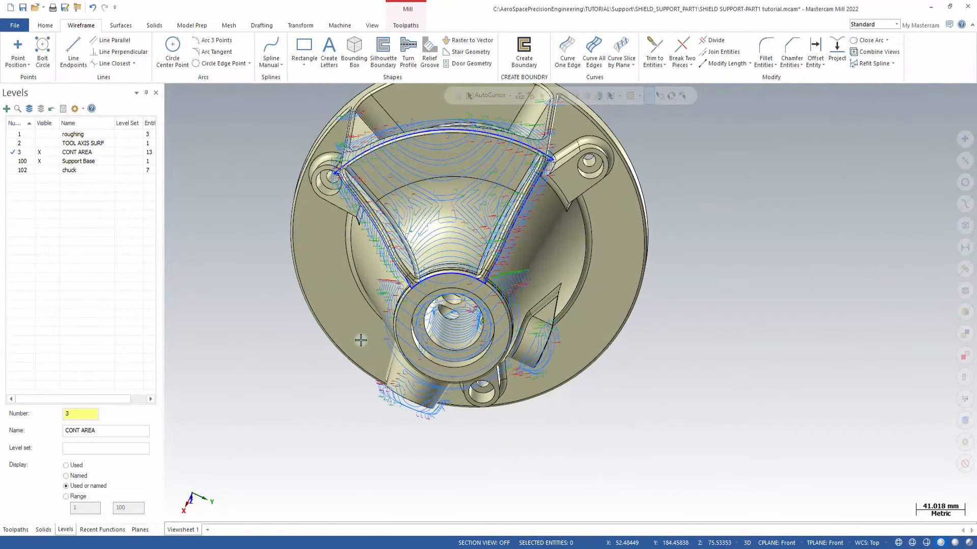
Open the parameters of the seventh operation, the ball-nose Pocketing toolpath, and enable Containment in its cut pattern.
{"action": "left_click", "coordinate": [15, 530]}
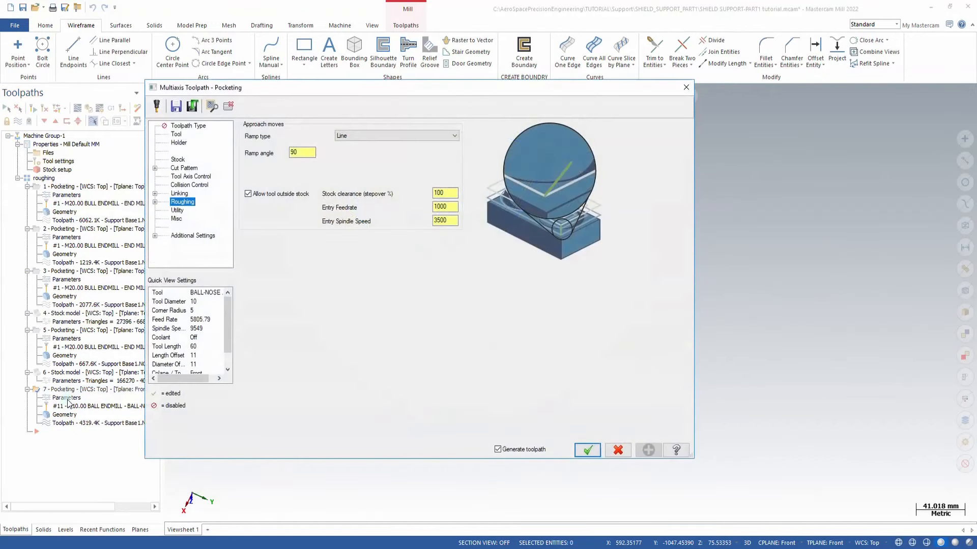
{"action": "left_click", "coordinate": [184, 168]}
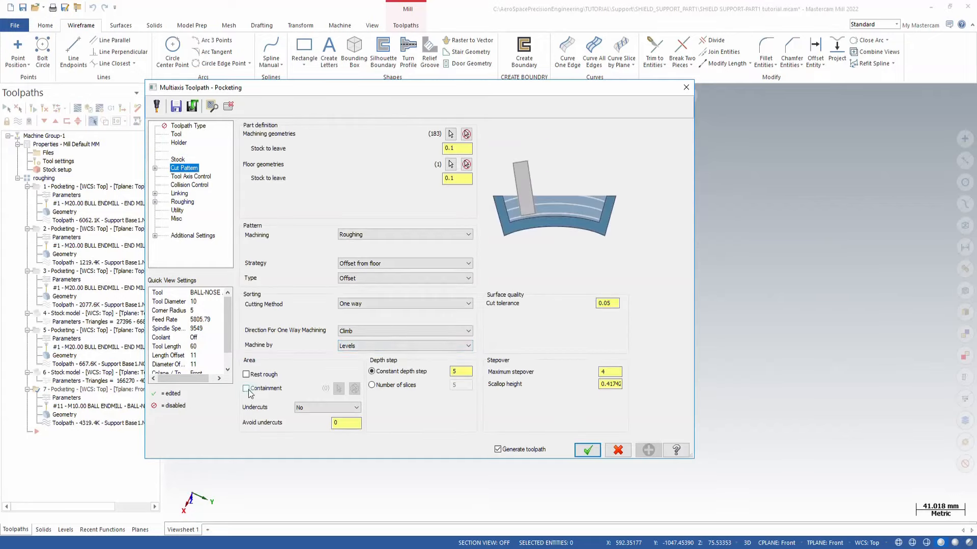
{"action": "left_click", "coordinate": [246, 389]}
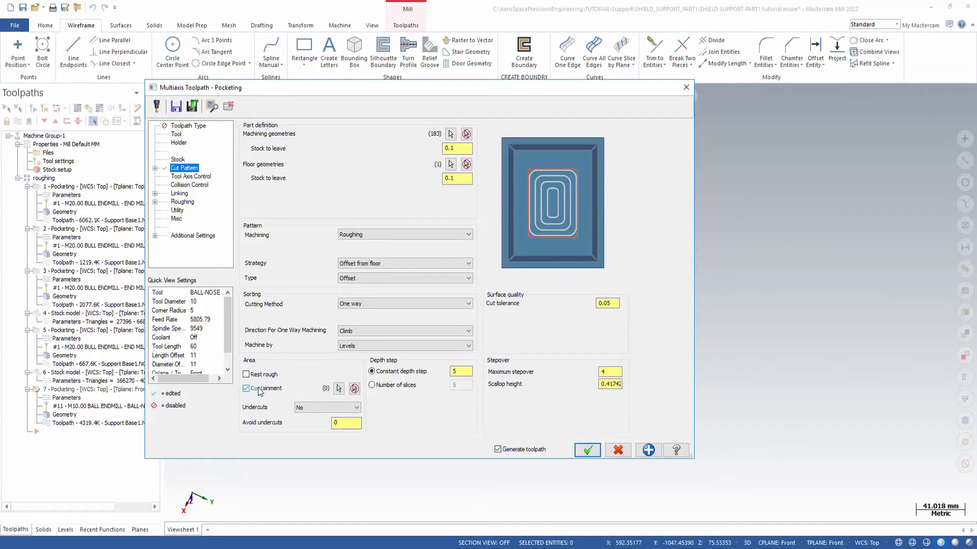
Select the closed front pocket boundary as the containment area using 3D wireframe chaining.
{"action": "left_click", "coordinate": [339, 389]}
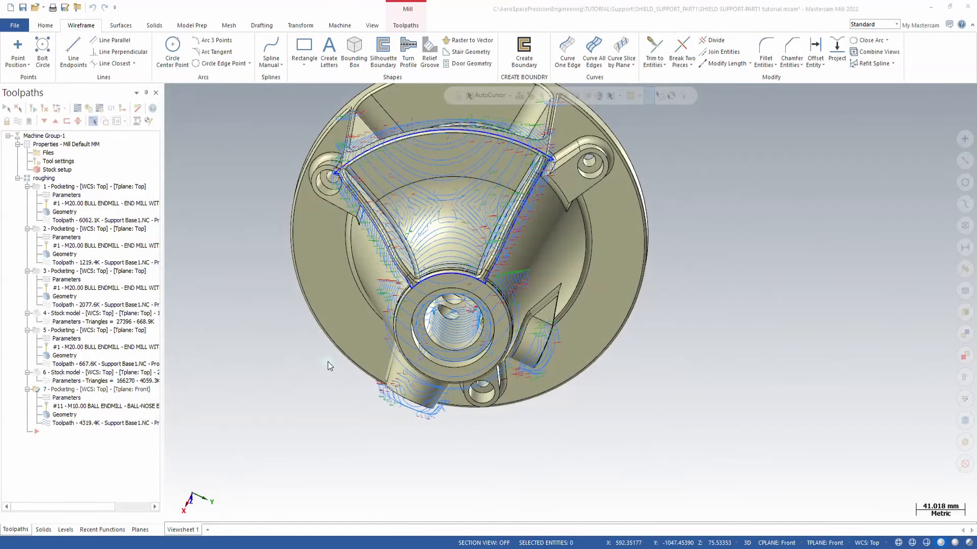
{"action": "scroll", "coordinate": [657, 394], "scroll_direction": "down", "scroll_amount": 1}
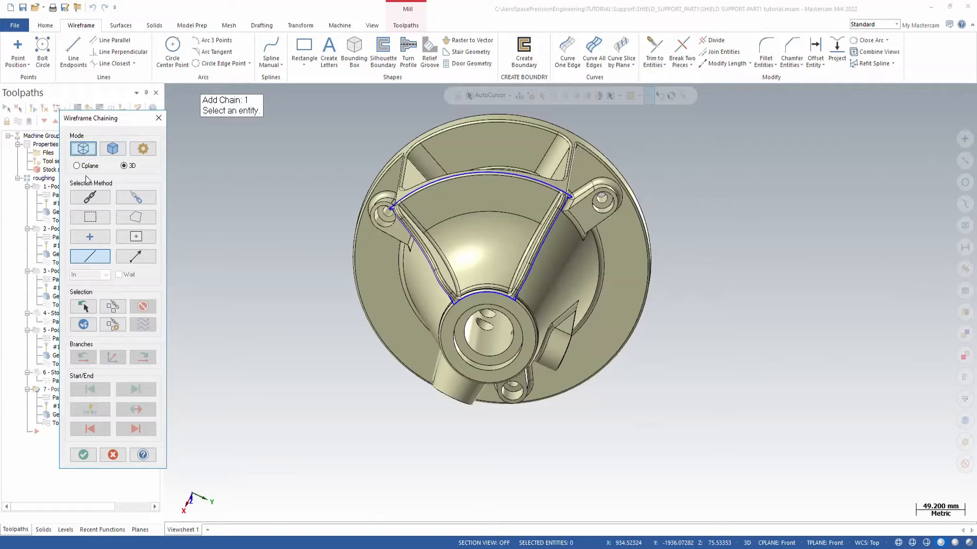
{"action": "left_click", "coordinate": [89, 198]}
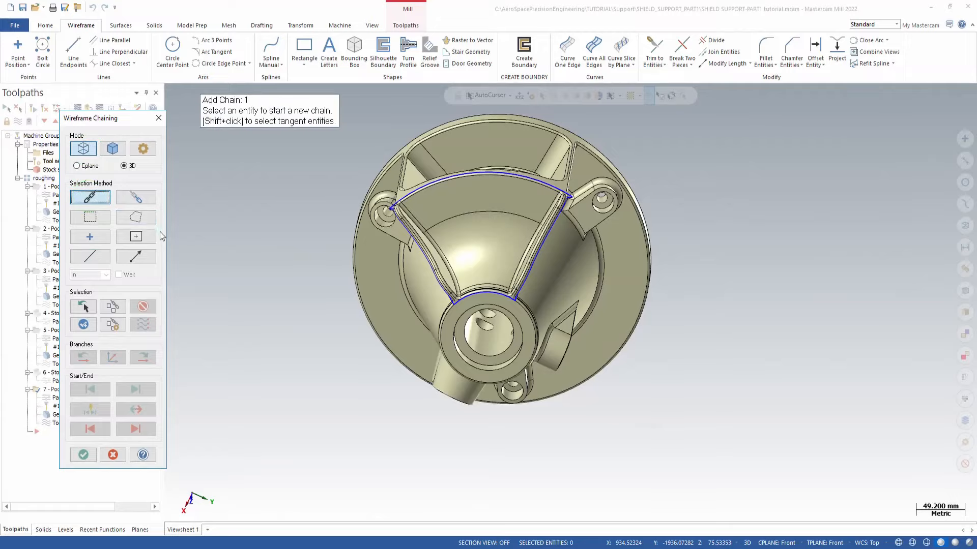
{"action": "middle_click_drag", "start_coordinate": [170, 217], "coordinate": [337, 201]}
{"action": "left_click", "coordinate": [480, 206]}
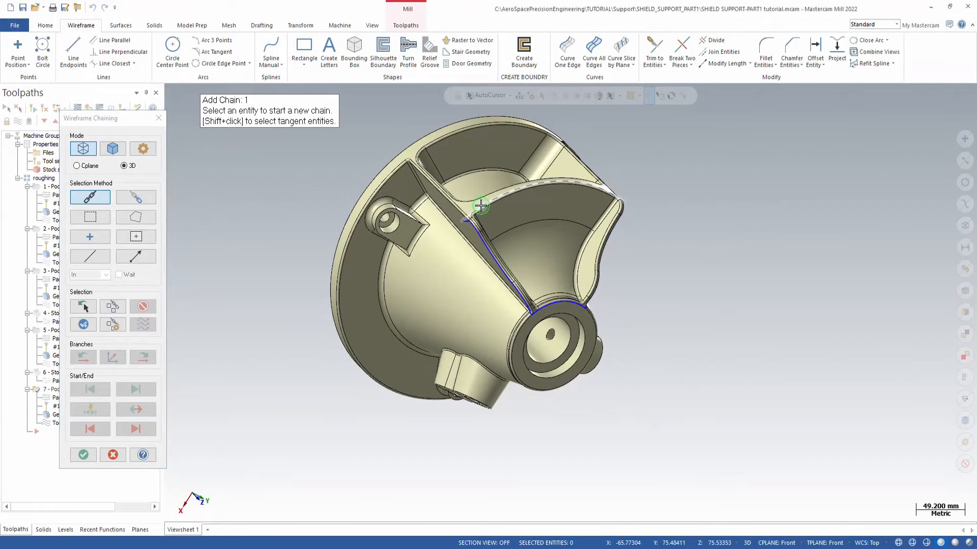
{"action": "middle_click_drag", "start_coordinate": [480, 205], "coordinate": [483, 310]}
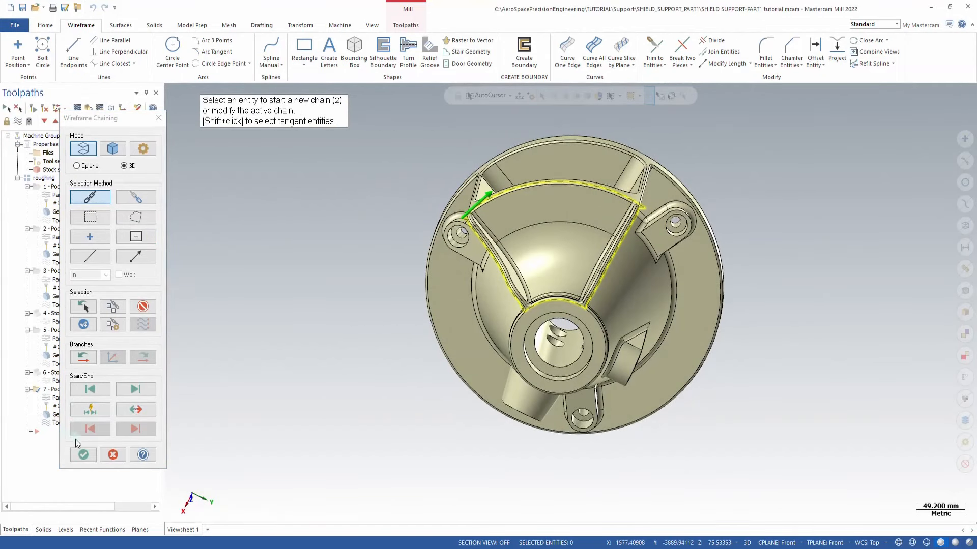
{"action": "left_click", "coordinate": [83, 455]}
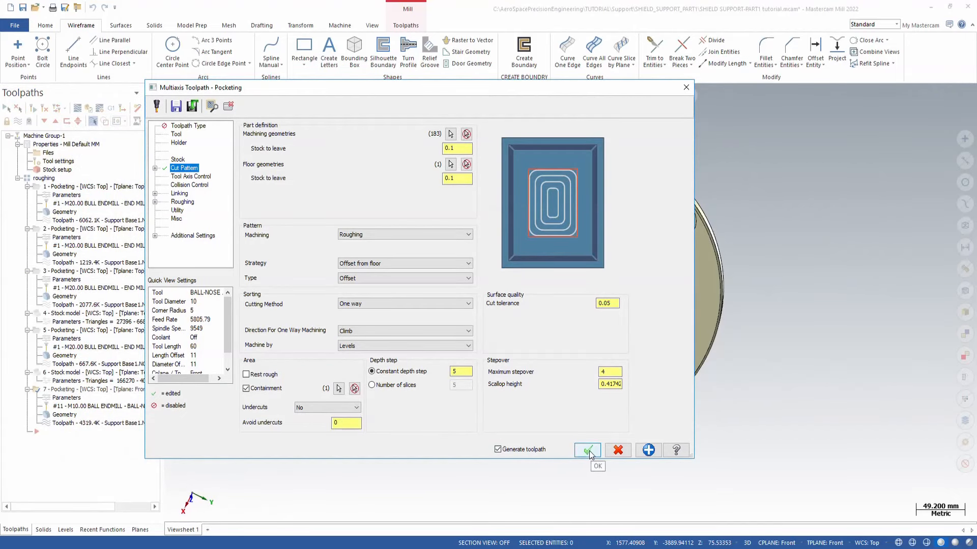
Accept the containment settings to regenerate the seventh operation's Pocketing toolpath and examine it inside the front pocket boundary.
{"action": "left_click", "coordinate": [588, 450]}
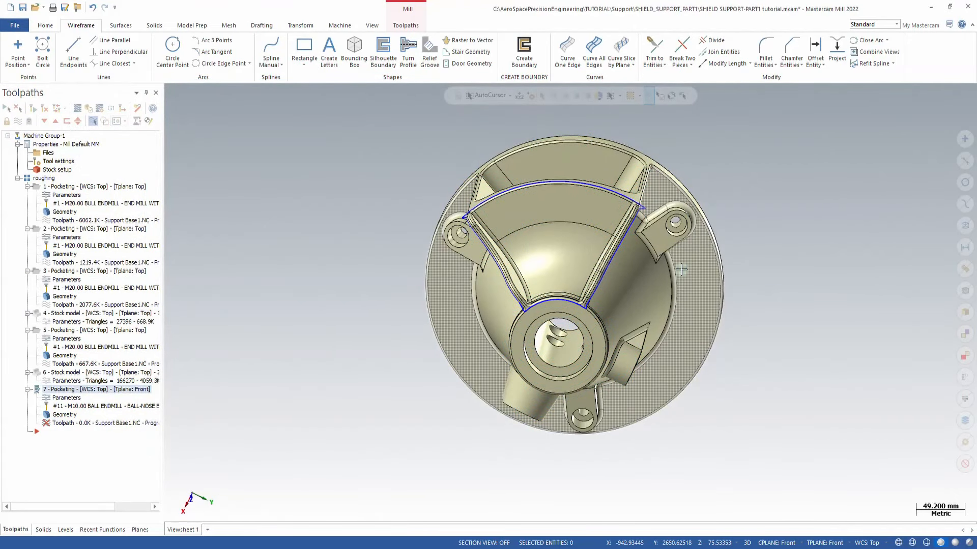
{"action": "scroll", "coordinate": [625, 130], "scroll_direction": "up", "scroll_amount": 3}
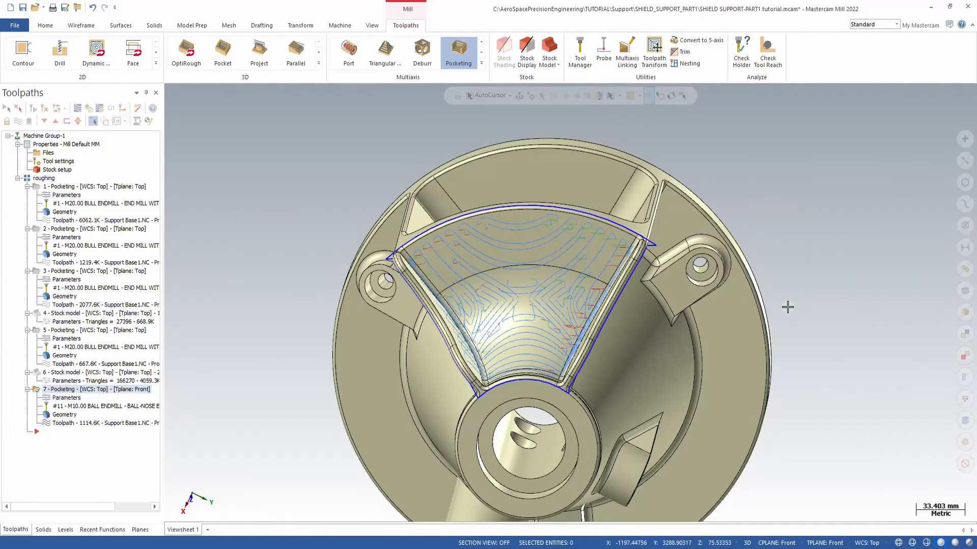
{"action": "middle_click_drag", "start_coordinate": [779, 302], "coordinate": [815, 283]}
{"action": "scroll", "coordinate": [783, 301], "scroll_direction": "up", "scroll_amount": 2}
{"action": "mouse_move", "coordinate": [702, 353]}
{"action": "middle_mouse_down"}
{"action": "mouse_move", "coordinate": [773, 339]}
{"action": "mouse_move", "coordinate": [788, 366]}
{"action": "mouse_move", "coordinate": [760, 368]}
{"action": "mouse_move", "coordinate": [686, 325]}
{"action": "middle_mouse_up"}
{"action": "scroll", "coordinate": [560, 316], "scroll_direction": "down", "scroll_amount": 3}
Display the sixth operation's stock model and show the TOOL AXIS SURF level around the part.
{"action": "left_click", "coordinate": [76, 372]}
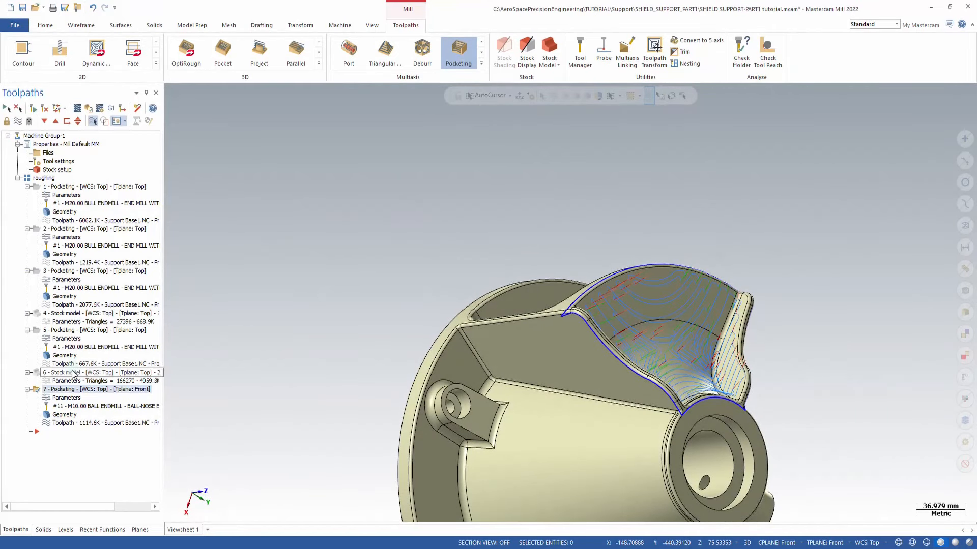
{"action": "middle_click_drag", "start_coordinate": [271, 225], "coordinate": [459, 260]}
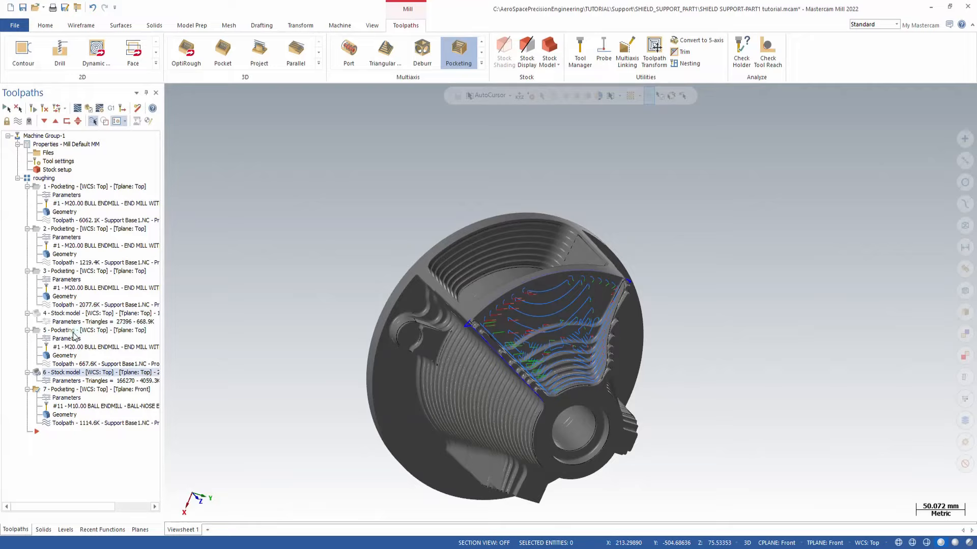
{"action": "left_click", "coordinate": [65, 529]}
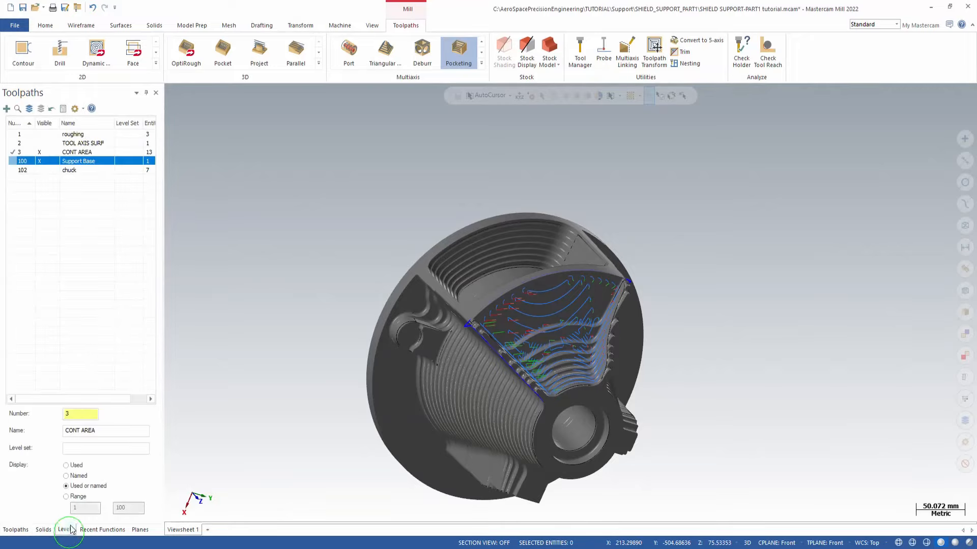
{"action": "left_click", "coordinate": [53, 143]}
{"action": "middle_click_drag", "start_coordinate": [396, 200], "coordinate": [562, 301]}
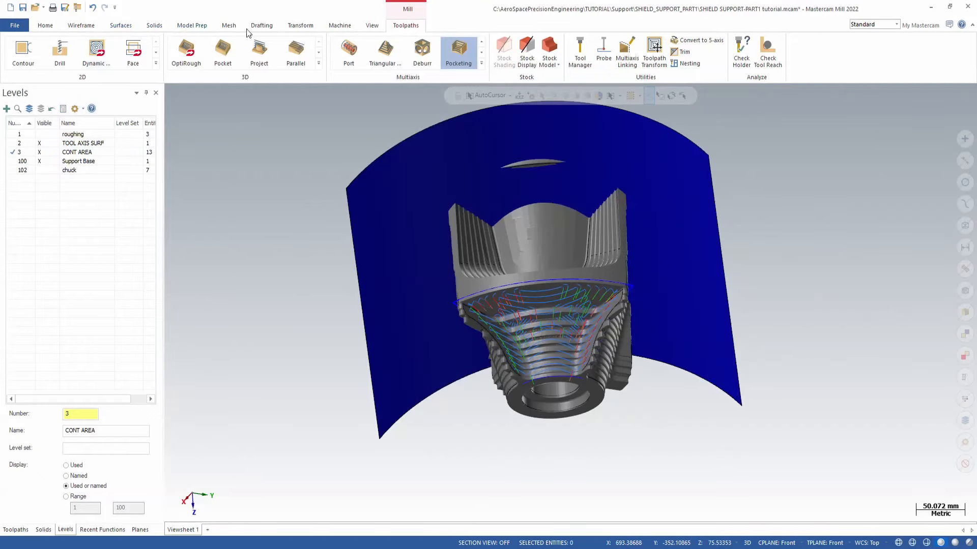
Backplot the Pocketing toolpath to about its midpoint and examine the tool's tilt against the stock and the curved axis surface.
{"action": "left_click", "coordinate": [16, 529]}
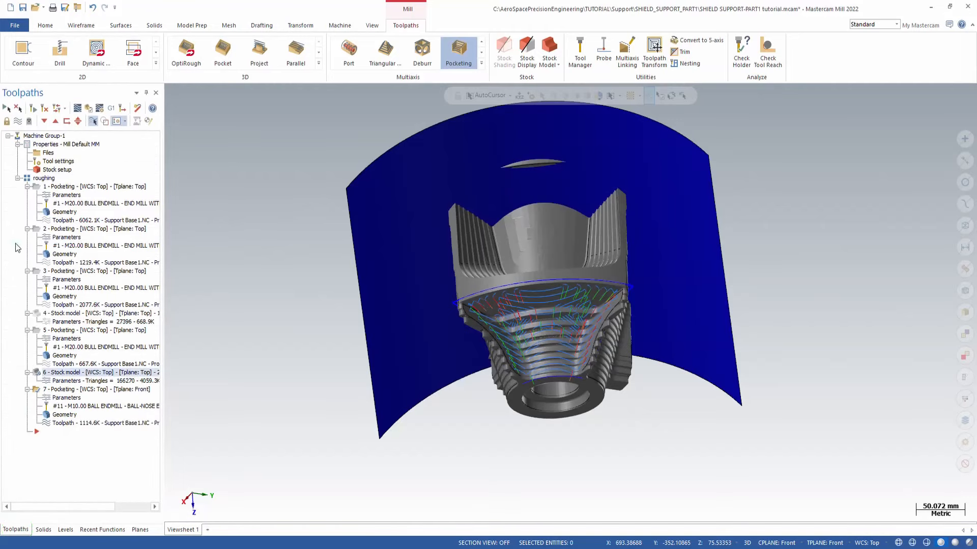
{"action": "left_click", "coordinate": [78, 109]}
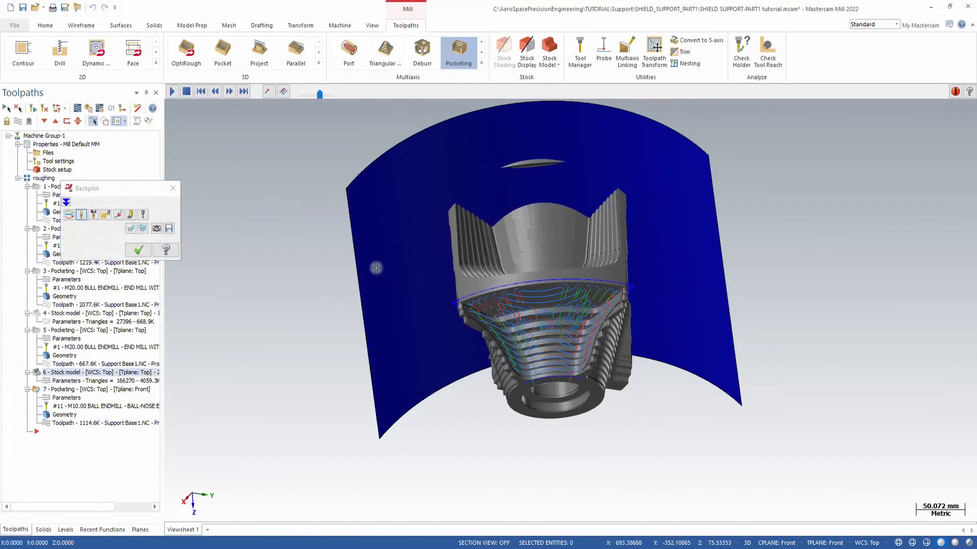
{"action": "left_click_drag", "start_coordinate": [350, 96], "coordinate": [636, 45]}
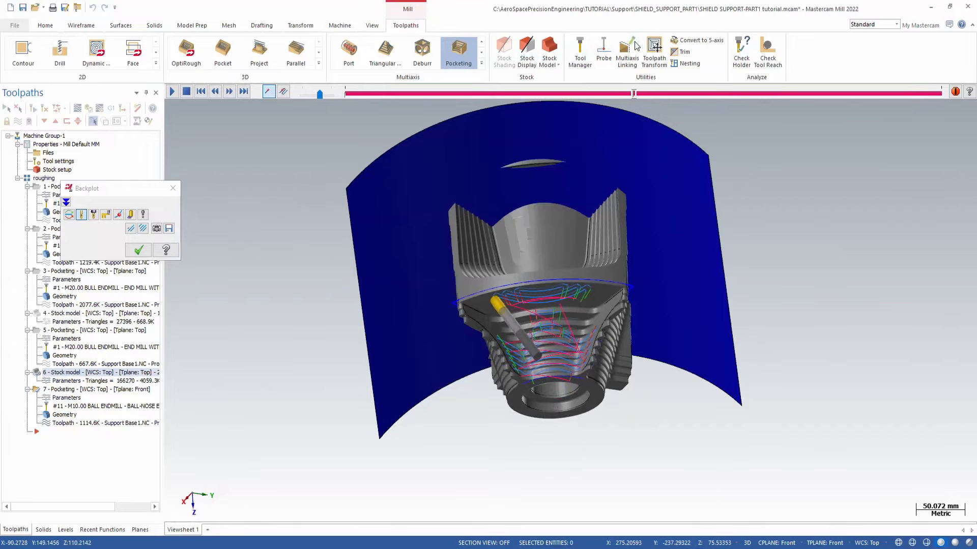
{"action": "middle_click_drag", "start_coordinate": [470, 256], "coordinate": [660, 340]}
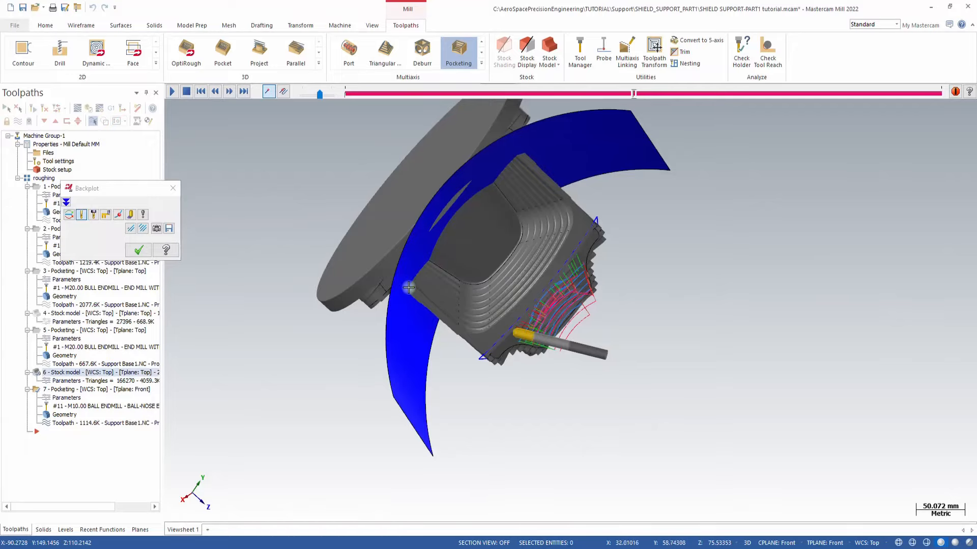
{"action": "middle_click_drag", "start_coordinate": [534, 295], "coordinate": [403, 153]}
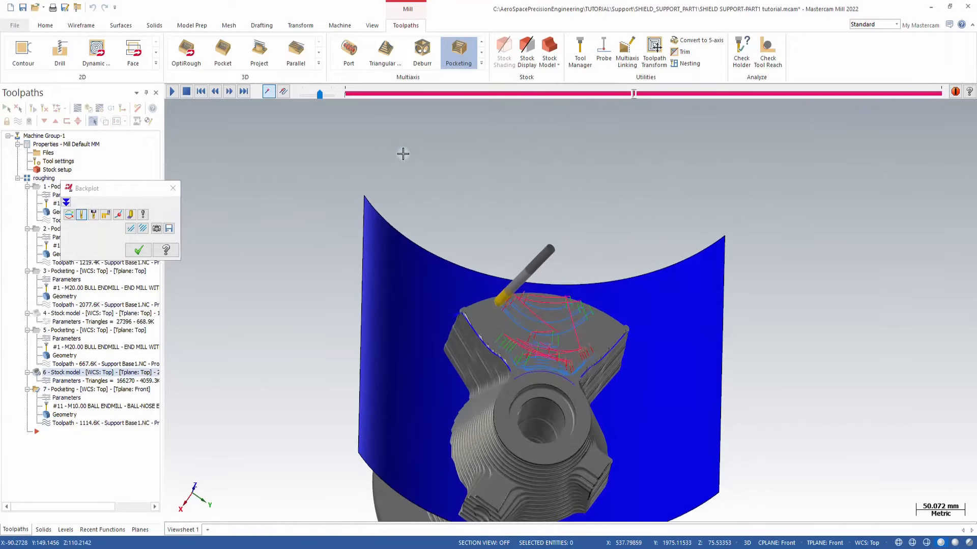
{"action": "middle_click_drag", "start_coordinate": [483, 221], "coordinate": [476, 292]}
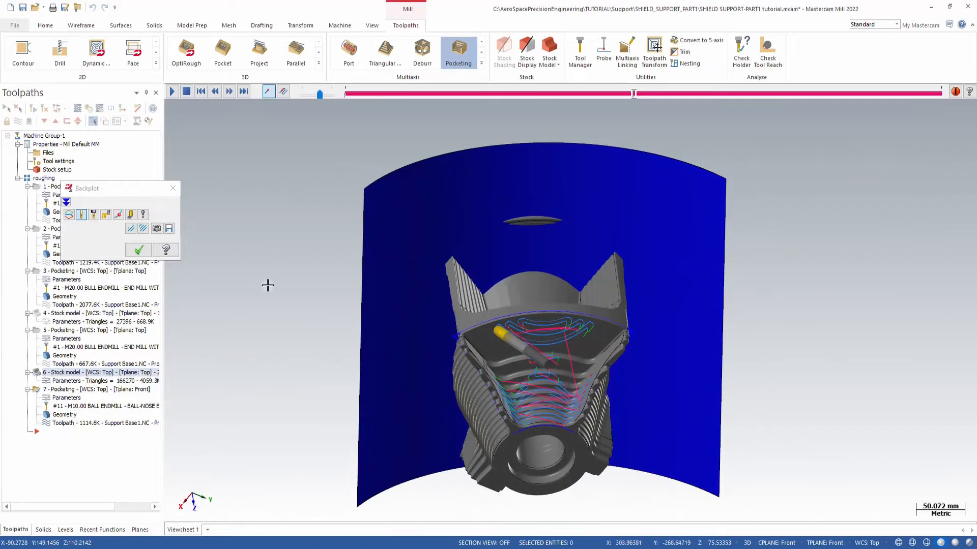
{"action": "left_click", "coordinate": [173, 189]}
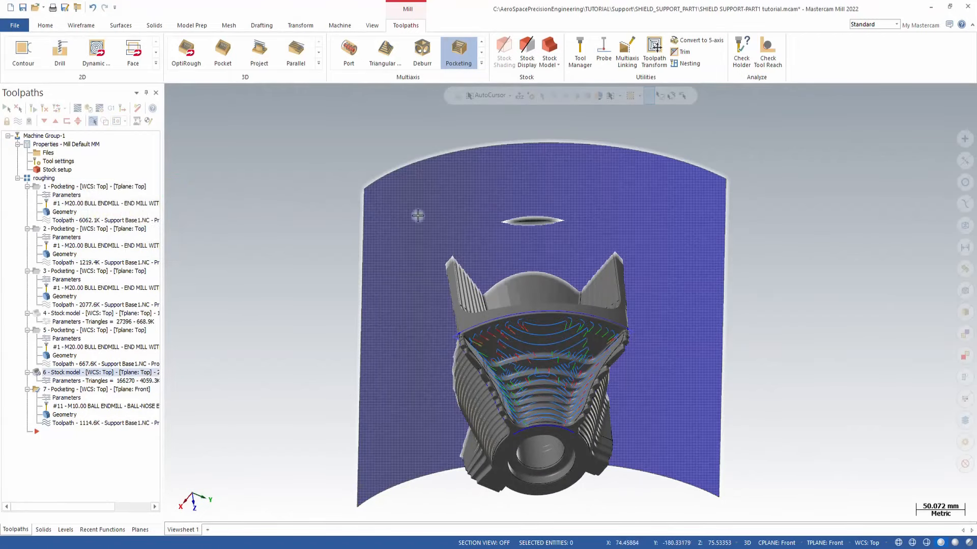
{"action": "mouse_move", "coordinate": [450, 239]}
{"action": "middle_mouse_down"}
{"action": "mouse_move", "coordinate": [470, 230]}
{"action": "mouse_move", "coordinate": [387, 285]}
{"action": "mouse_move", "coordinate": [285, 325]}
{"action": "middle_mouse_up"}
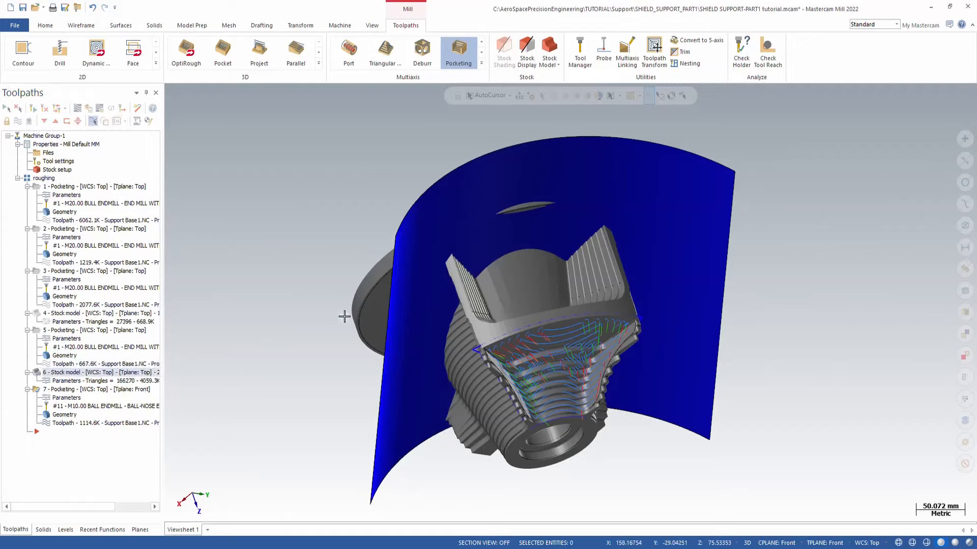
{"action": "middle_click_drag", "start_coordinate": [345, 317], "coordinate": [775, 317]}
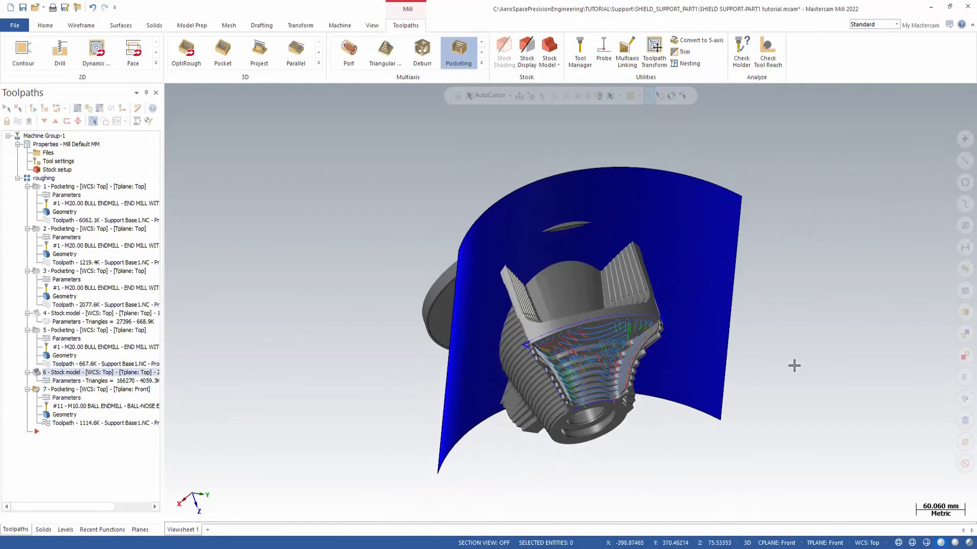
{"action": "middle_click_drag", "start_coordinate": [795, 365], "coordinate": [774, 348]}
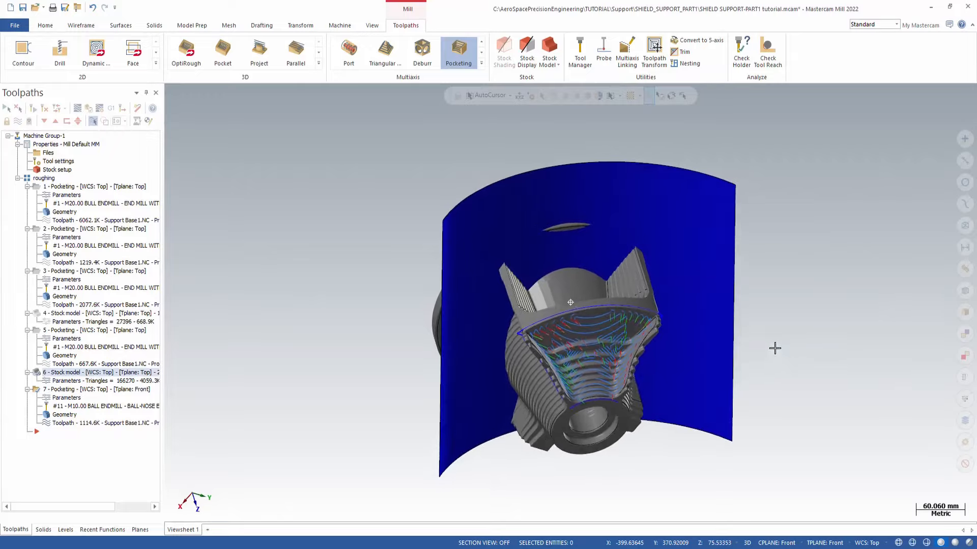
{"action": "scroll", "coordinate": [366, 224], "scroll_direction": "down", "scroll_amount": 5}
{"action": "mouse_move", "coordinate": [687, 269]}
{"action": "middle_mouse_down"}
{"action": "mouse_move", "coordinate": [679, 256]}
{"action": "mouse_move", "coordinate": [673, 288]}
{"action": "middle_mouse_up"}
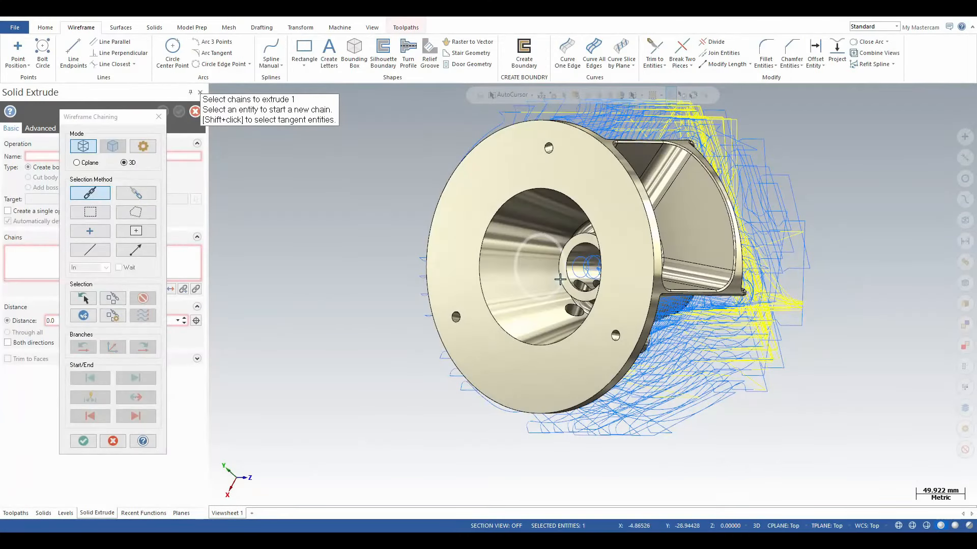
Extrude the circular chain in the central bore 200 mm along the part axis as a new solid body.
{"action": "left_click", "coordinate": [562, 279]}
{"action": "middle_click_drag", "start_coordinate": [562, 279], "coordinate": [454, 267]}
{"action": "left_click", "coordinate": [75, 441]}
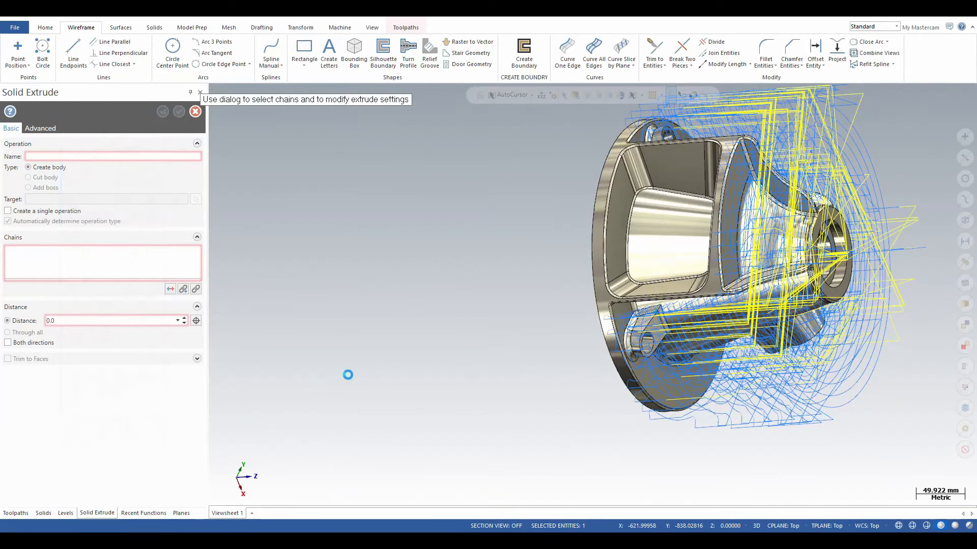
{"action": "scroll", "coordinate": [385, 342], "scroll_direction": "down", "scroll_amount": 2}
{"action": "left_click", "coordinate": [644, 304]}
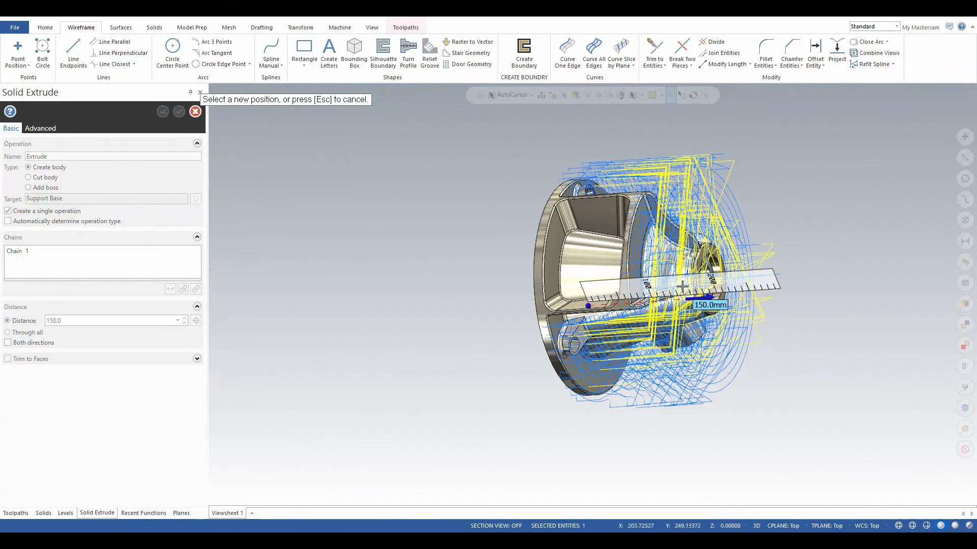
{"action": "left_click", "coordinate": [720, 265]}
{"action": "scroll", "coordinate": [633, 379], "scroll_direction": "up", "scroll_amount": 2}
{"action": "scroll", "coordinate": [621, 384], "scroll_direction": "up", "scroll_amount": 1}
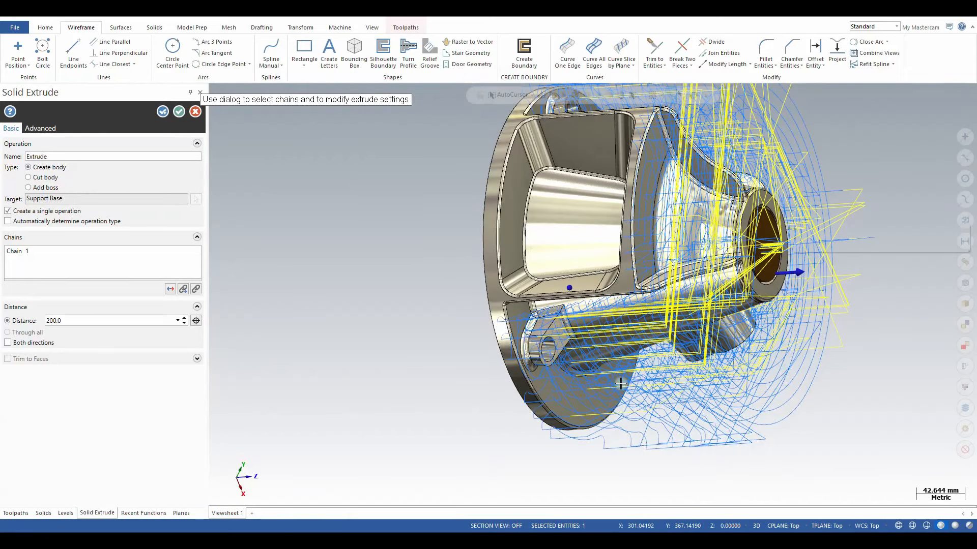
{"action": "right_click", "coordinate": [792, 260]}
{"action": "scroll", "coordinate": [419, 288], "scroll_direction": "down", "scroll_amount": 2}
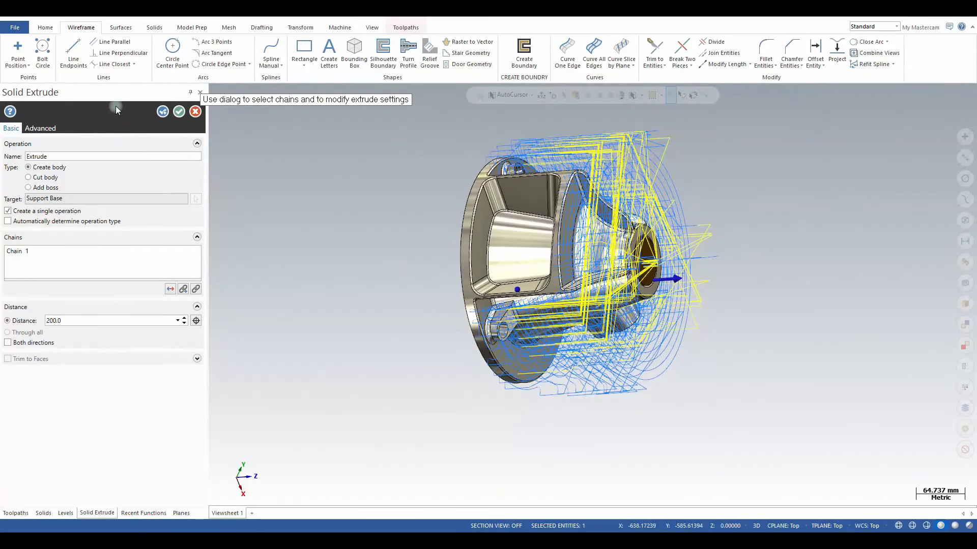
{"action": "left_click", "coordinate": [178, 112]}
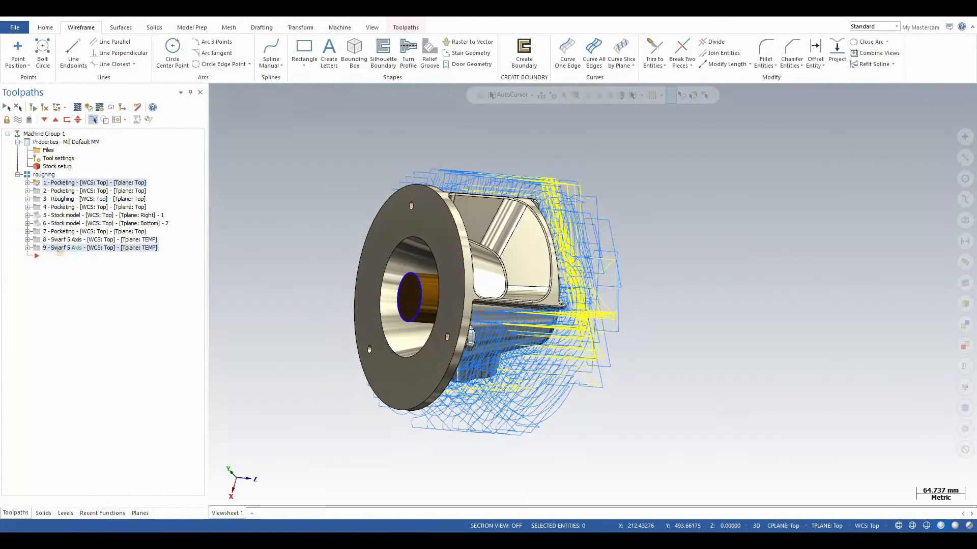
Copy the first Pocketing operation to after the ninth operation, Swarf 5 Axis, and expand the copy.
{"action": "right_click_drag", "start_coordinate": [51, 248], "coordinate": [72, 255]}
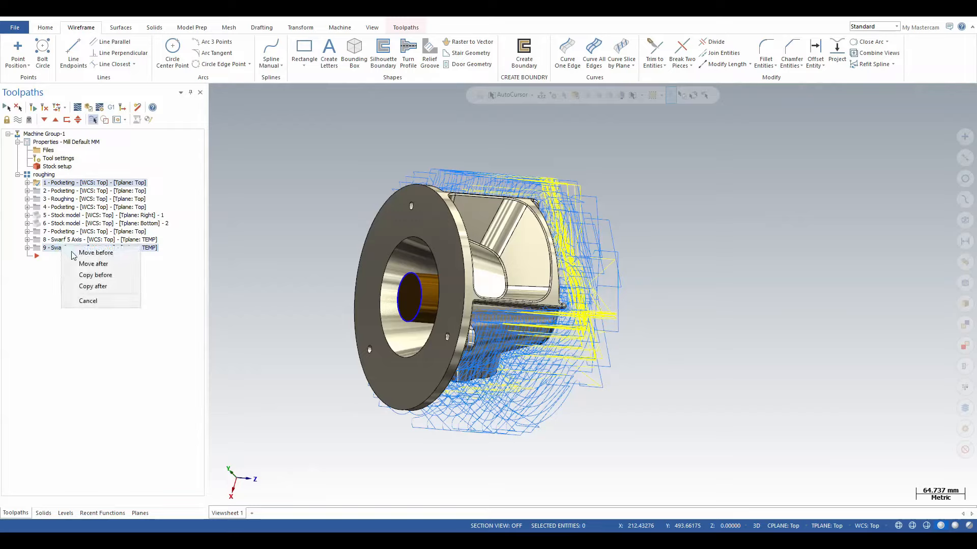
{"action": "left_click", "coordinate": [111, 285]}
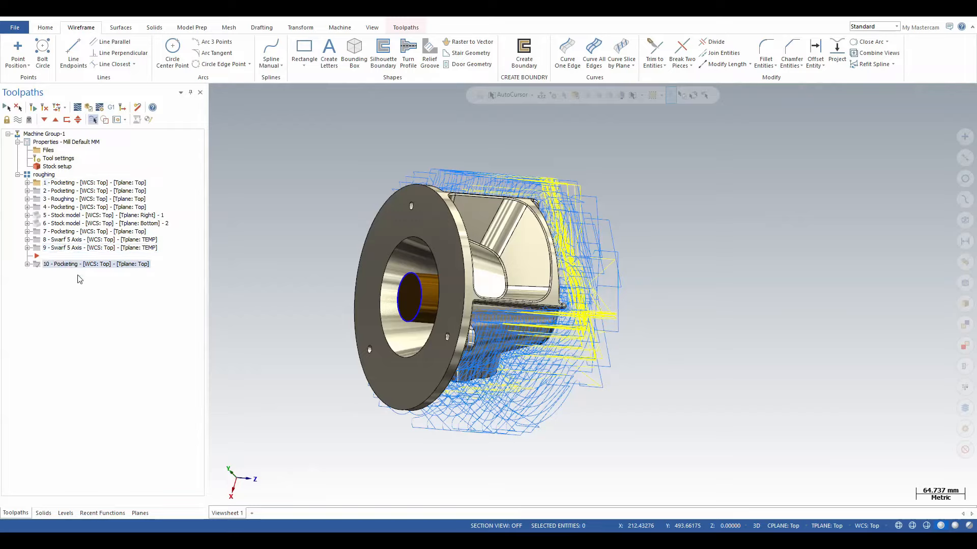
{"action": "left_click", "coordinate": [27, 265]}
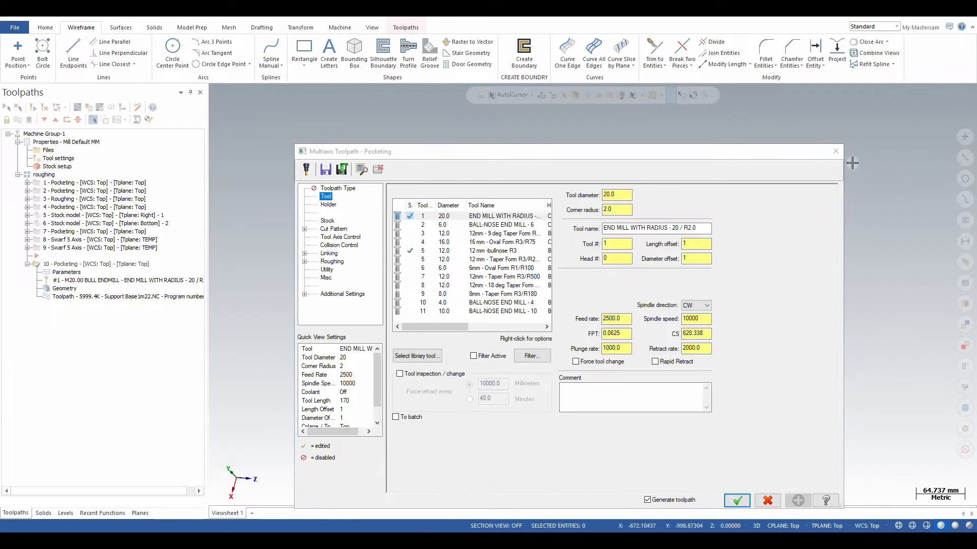
Check the copied Pocketing operation's tool and stock settings and reselect only the extruded body's cylindrical face as floor geometry.
{"action": "left_click", "coordinate": [473, 217]}
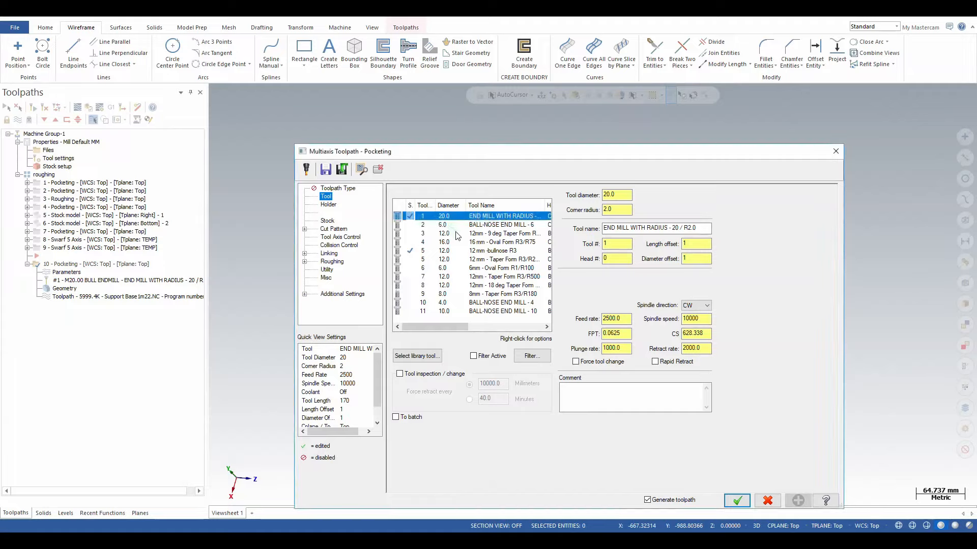
{"action": "left_click", "coordinate": [342, 230]}
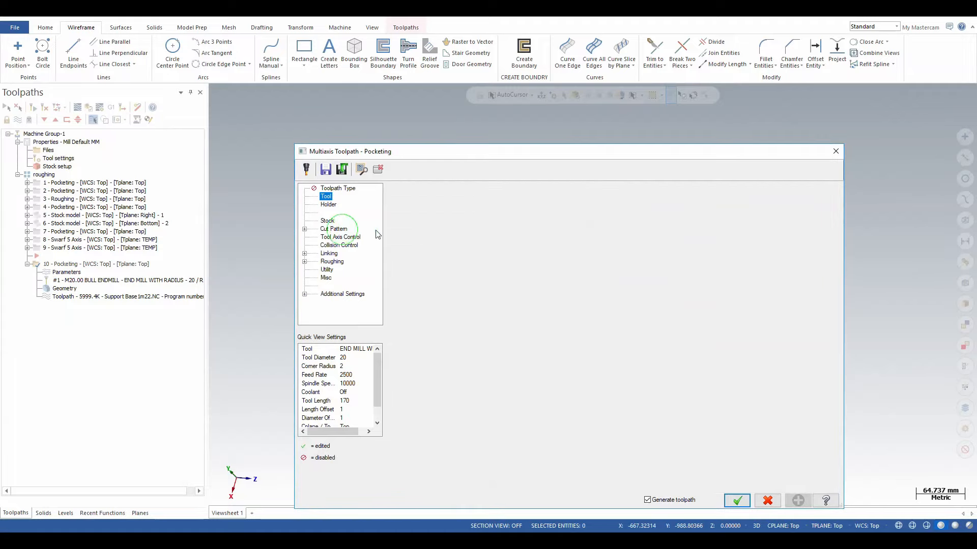
{"action": "left_click", "coordinate": [328, 220]}
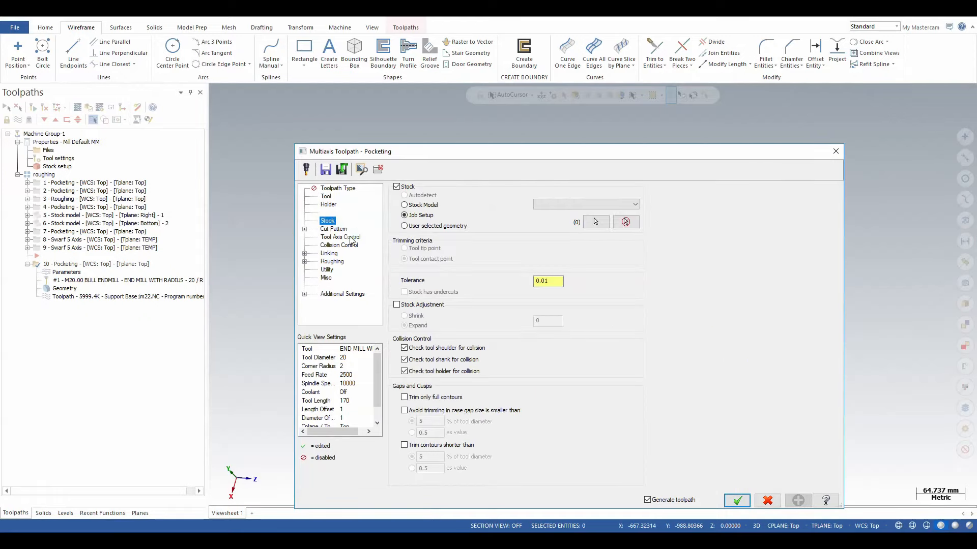
{"action": "left_click", "coordinate": [331, 230]}
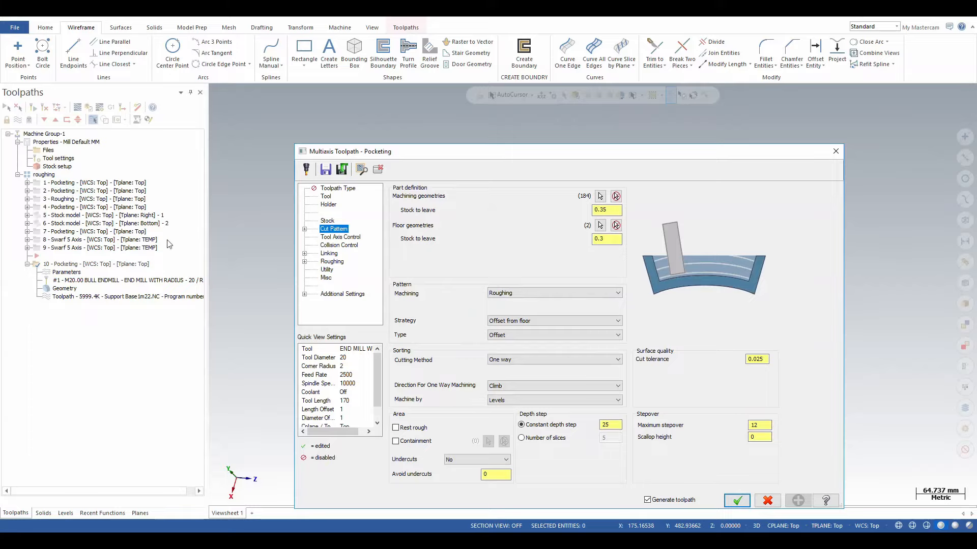
{"action": "left_click", "coordinate": [601, 225]}
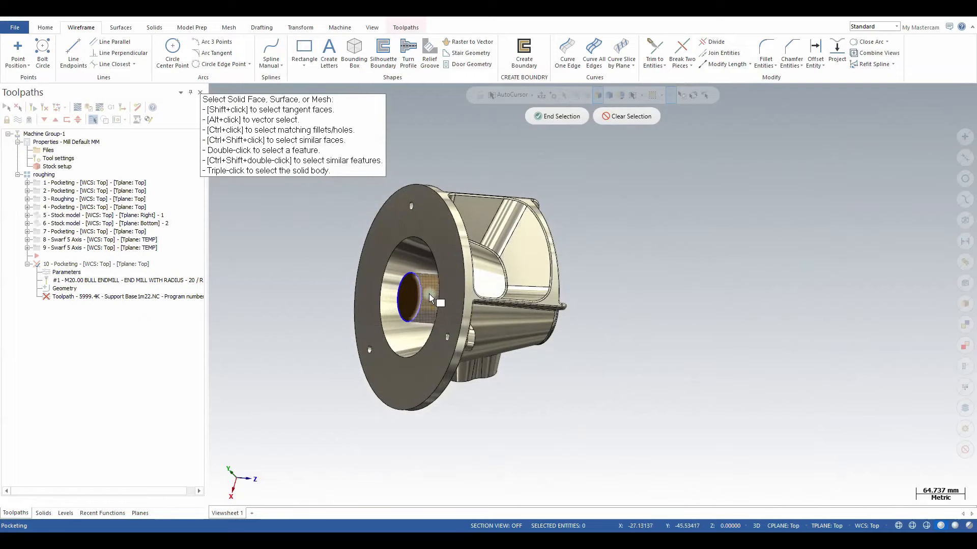
{"action": "scroll", "coordinate": [429, 295], "scroll_direction": "up", "scroll_amount": 4}
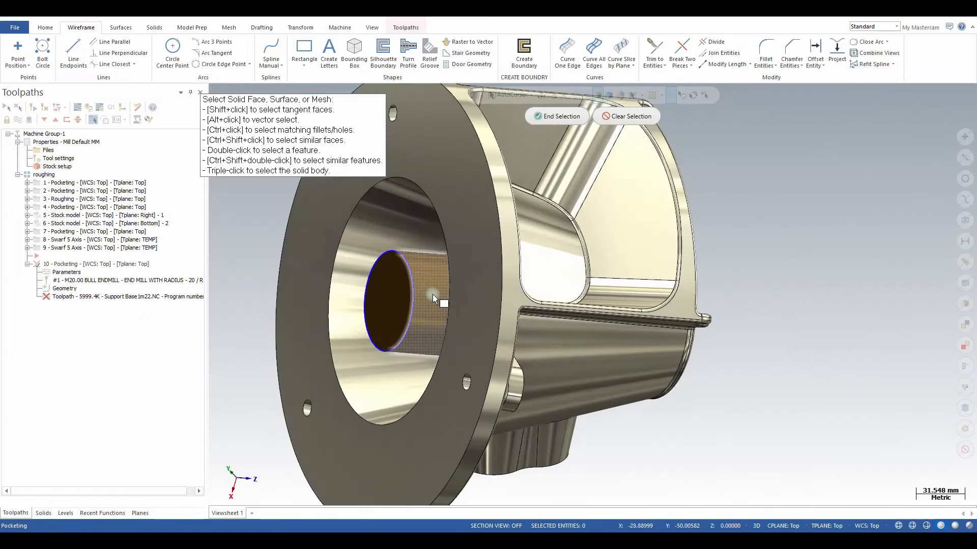
{"action": "middle_click_drag", "start_coordinate": [780, 278], "coordinate": [670, 314]}
{"action": "key", "text": "Return"}
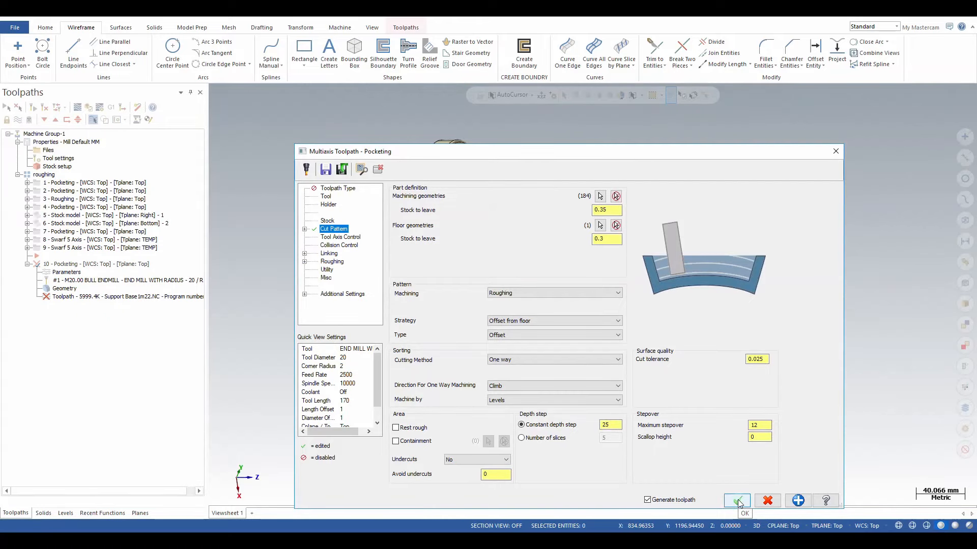
Accept the parameters to regenerate the copied Pocketing toolpath and examine it around the part.
{"action": "left_click", "coordinate": [737, 502]}
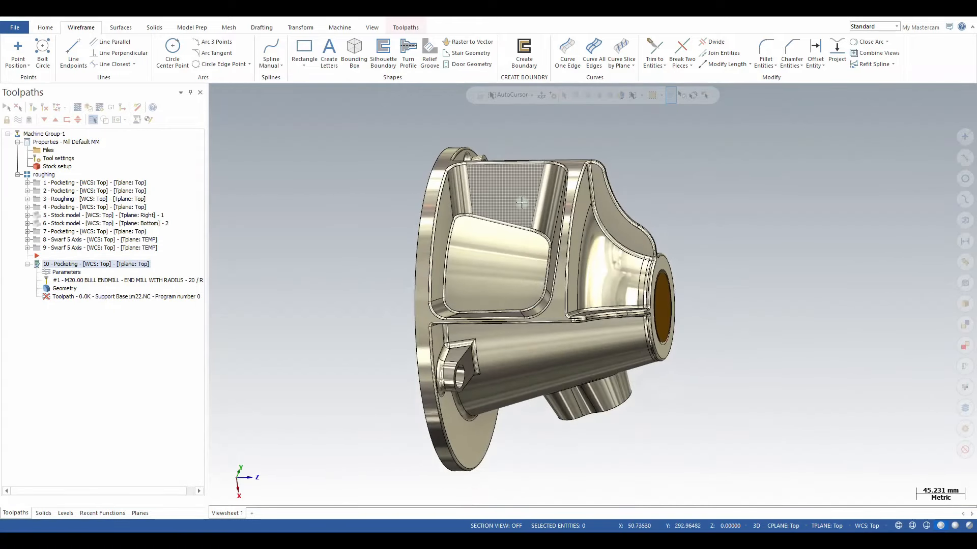
{"action": "middle_click_drag", "start_coordinate": [521, 203], "coordinate": [550, 391]}
{"action": "scroll", "coordinate": [550, 391], "scroll_direction": "down", "scroll_amount": 1}
{"action": "middle_click_drag", "start_coordinate": [546, 148], "coordinate": [529, 123]}
{"action": "scroll", "coordinate": [529, 123], "scroll_direction": "up", "scroll_amount": 1}
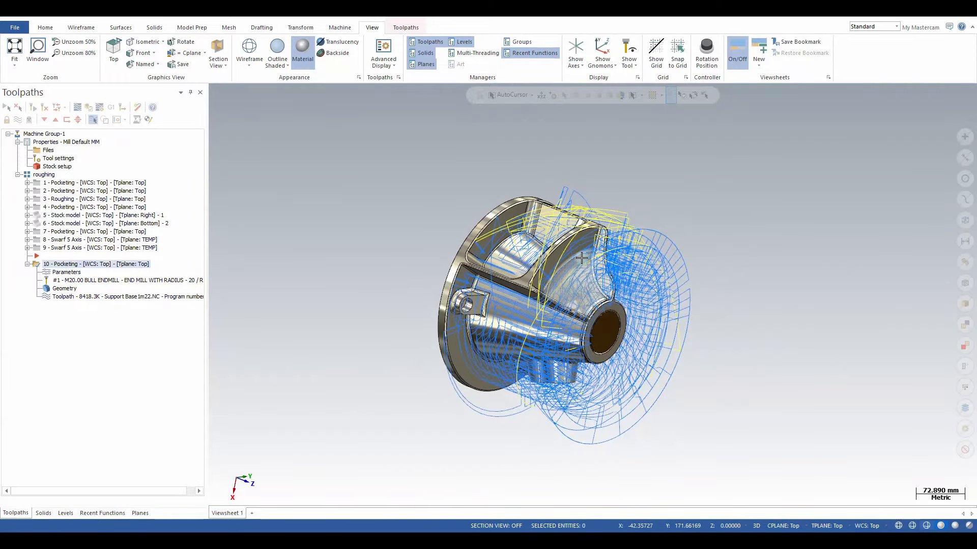
{"action": "scroll", "coordinate": [582, 260], "scroll_direction": "up", "scroll_amount": 1}
{"action": "middle_click_drag", "start_coordinate": [587, 242], "coordinate": [648, 274]}
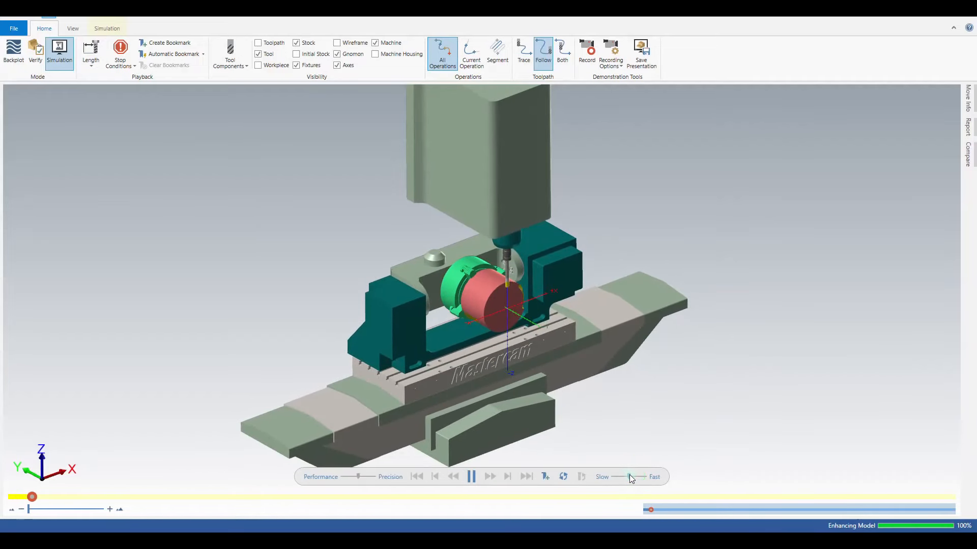
Run the machine simulation of all operations to its end, varying the playback speed to watch the pocketing cuts around the part.
{"action": "left_click_drag", "start_coordinate": [626, 475], "coordinate": [634, 477]}
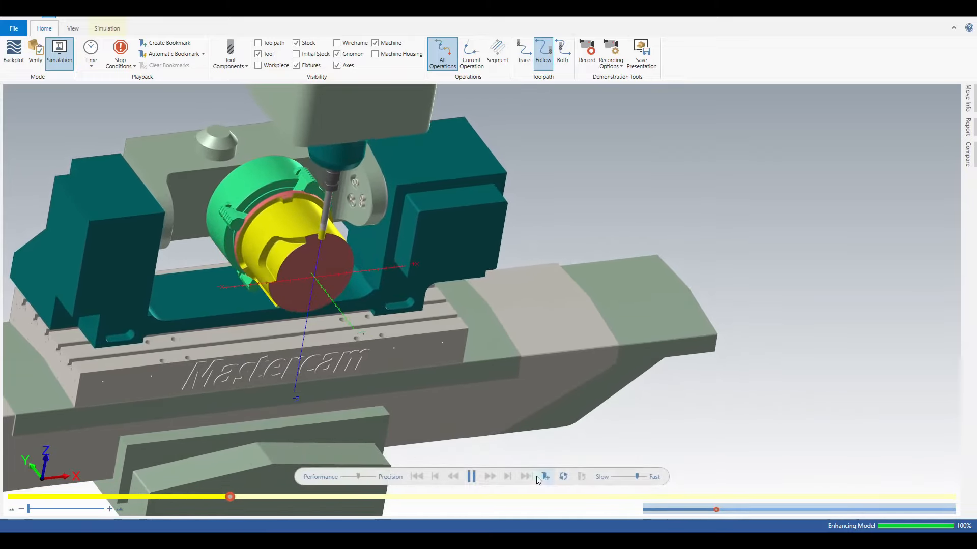
{"action": "left_click", "coordinate": [642, 475]}
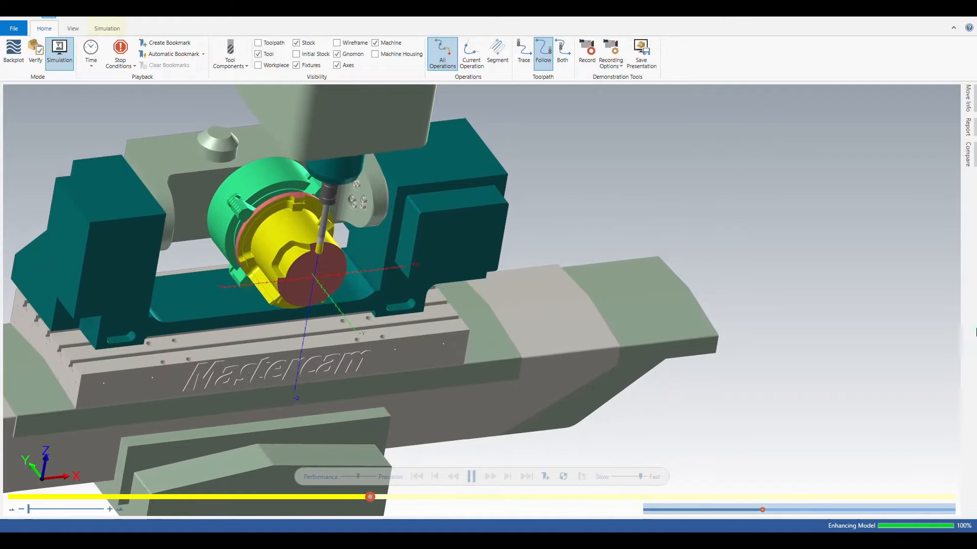
{"action": "left_click", "coordinate": [107, 28]}
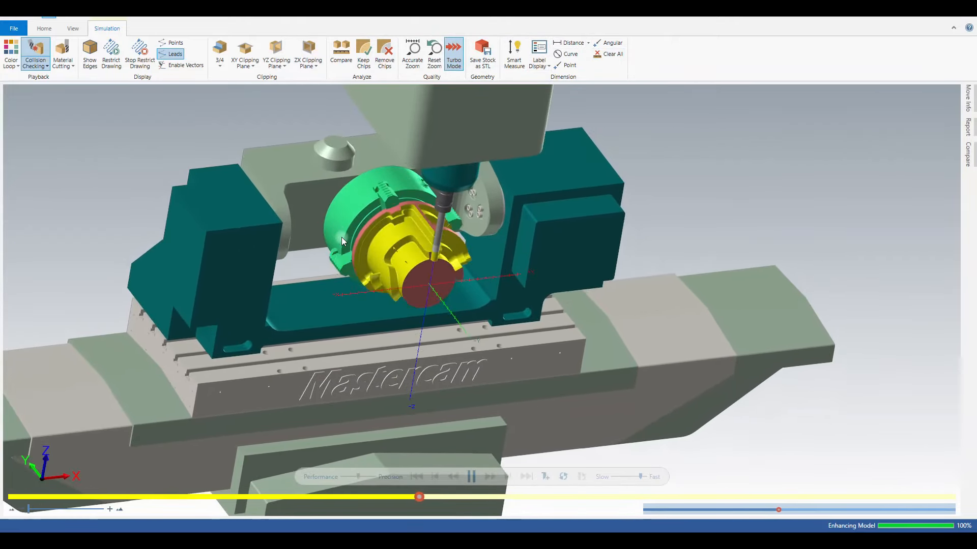
{"action": "scroll", "coordinate": [446, 209], "scroll_direction": "up", "scroll_amount": 3}
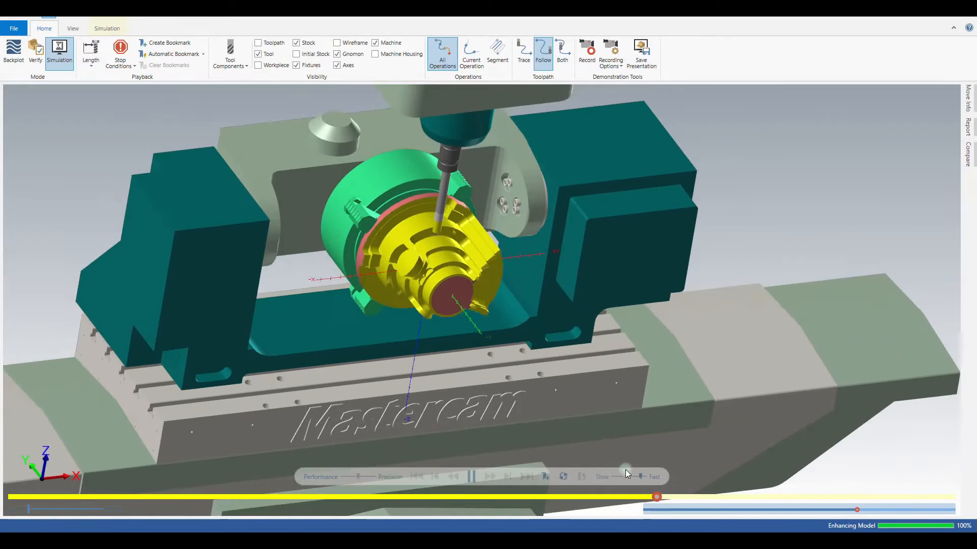
{"action": "left_click", "coordinate": [624, 476]}
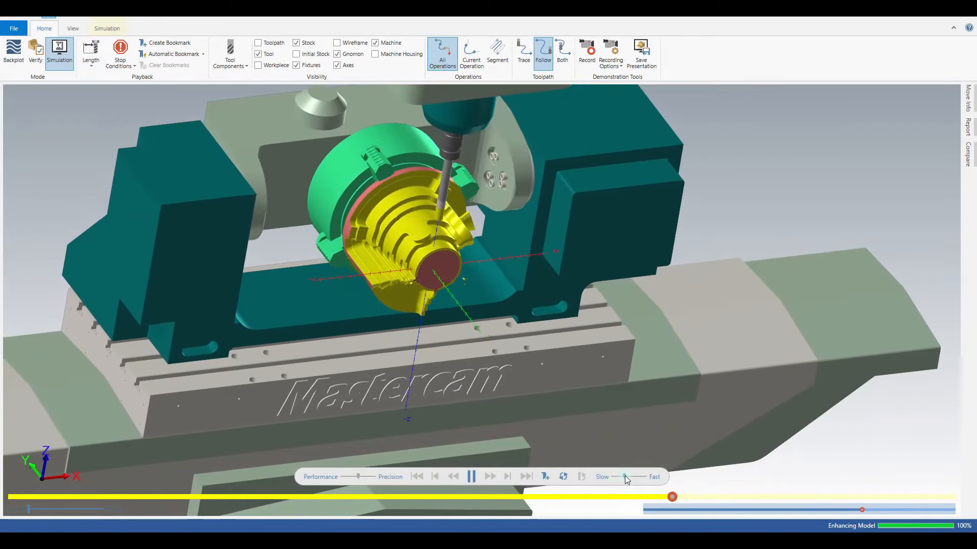
{"action": "left_click", "coordinate": [634, 477]}
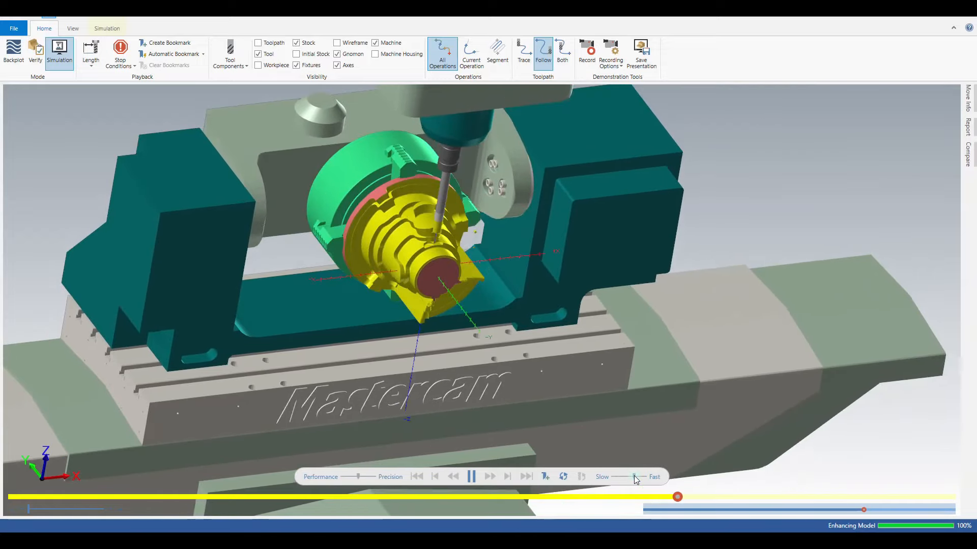
{"action": "left_click_drag", "start_coordinate": [633, 476], "coordinate": [624, 477]}
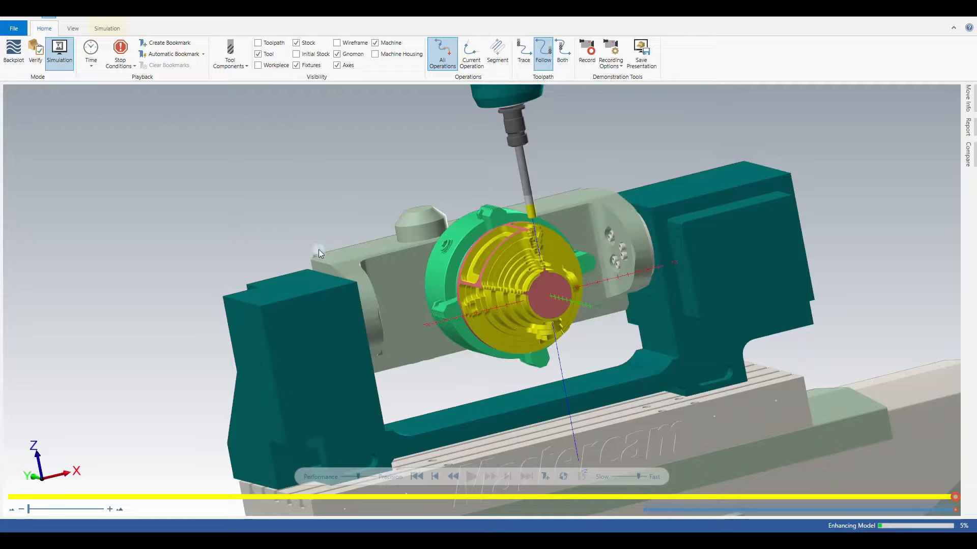
Inspect the simulated stock up close, examining the front pocket, the stepped roughing levels and the side profile.
{"action": "mouse_move", "coordinate": [534, 319]}
{"action": "middle_mouse_down"}
{"action": "mouse_move", "coordinate": [475, 323]}
{"action": "mouse_move", "coordinate": [464, 334]}
{"action": "mouse_move", "coordinate": [564, 320]}
{"action": "mouse_move", "coordinate": [569, 298]}
{"action": "mouse_move", "coordinate": [538, 336]}
{"action": "middle_mouse_up"}
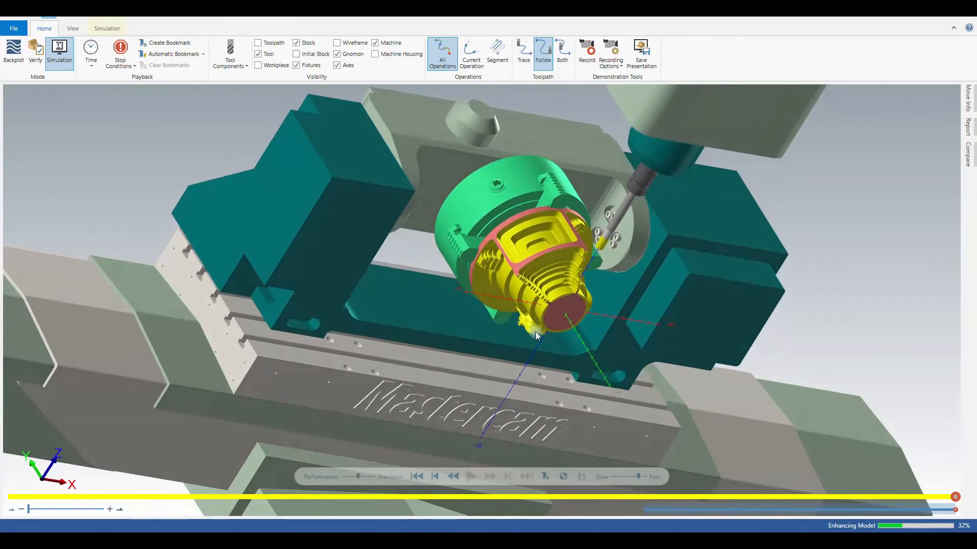
{"action": "scroll", "coordinate": [555, 205], "scroll_direction": "up", "scroll_amount": 6}
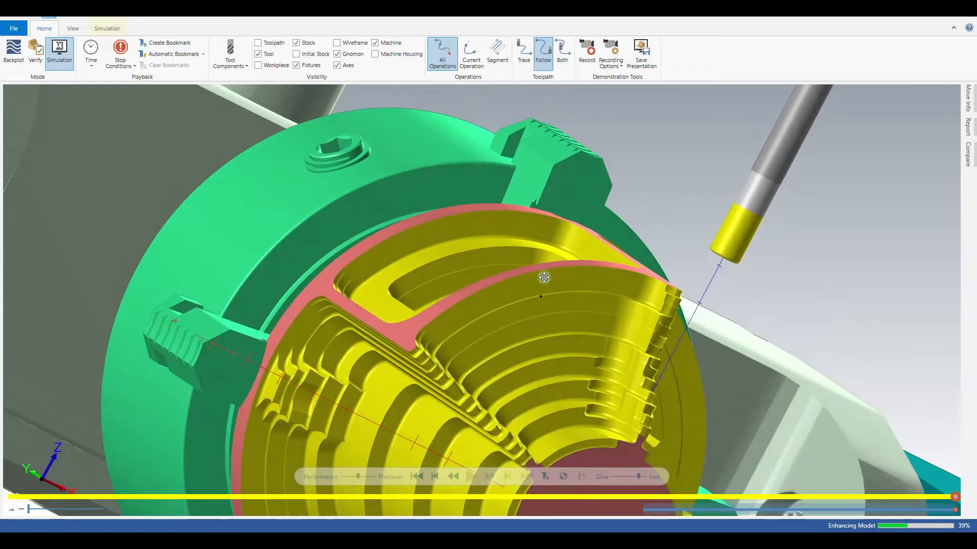
{"action": "middle_click_drag", "start_coordinate": [544, 277], "coordinate": [571, 269]}
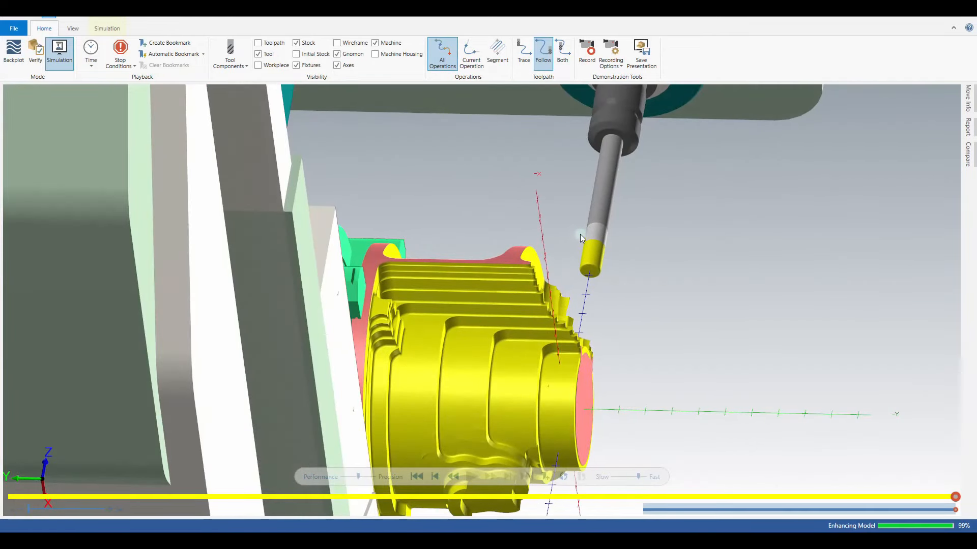